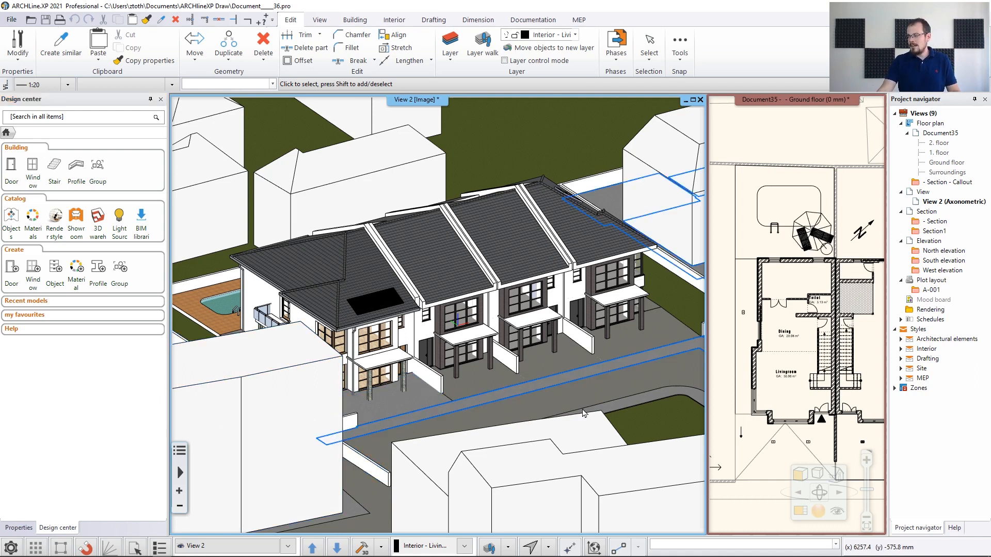
# Open the perspective camera settings and reposition the camera and target to view the row houses' left front corner from the street.
pyautogui.click(834, 518)
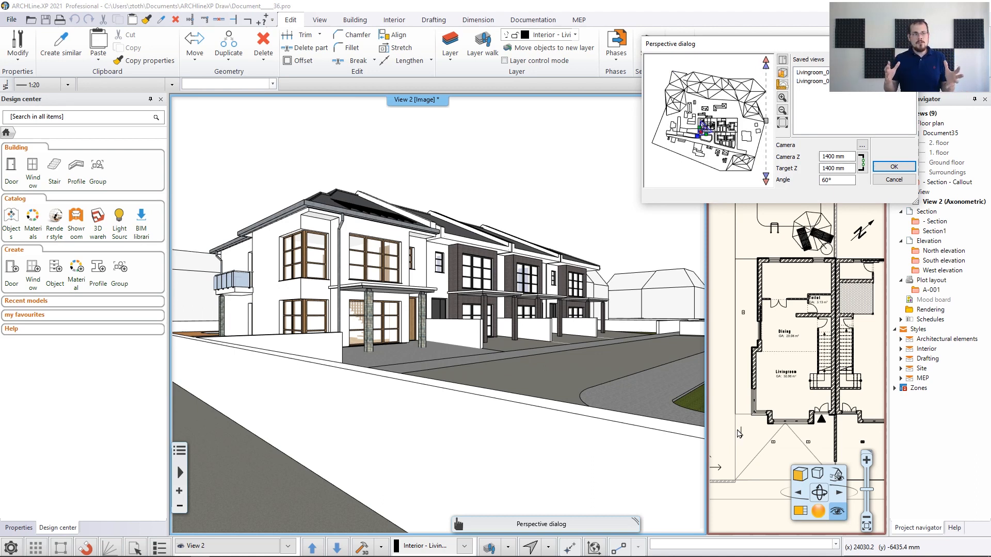
pyautogui.moveTo(757, 49); pyautogui.dragTo(610, 122)
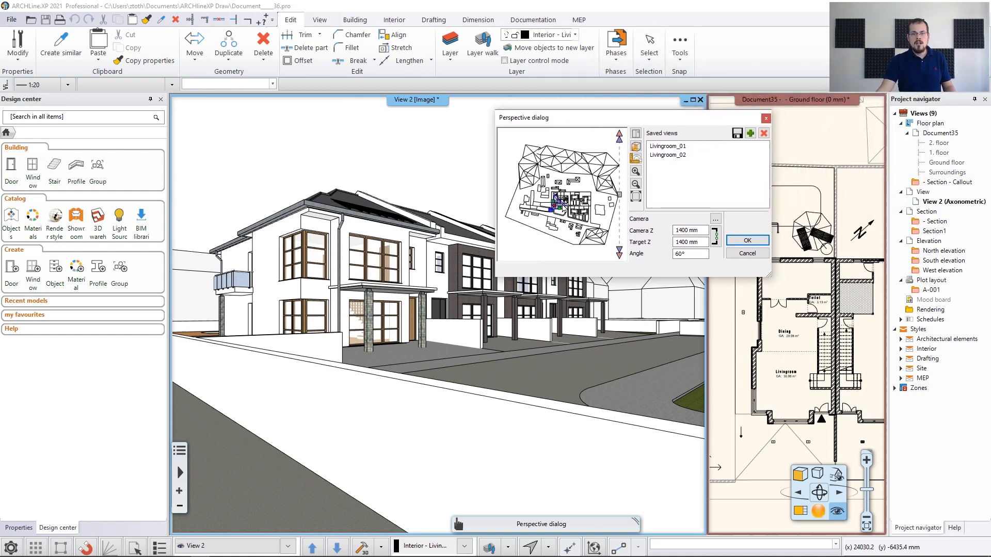
pyautogui.scroll(4, 561, 208)
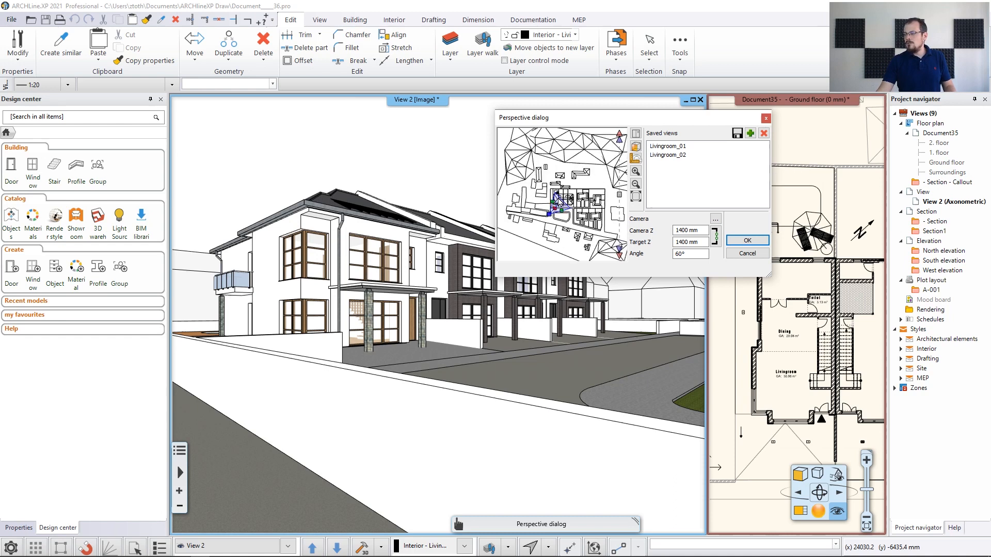
pyautogui.scroll(3, 560, 206)
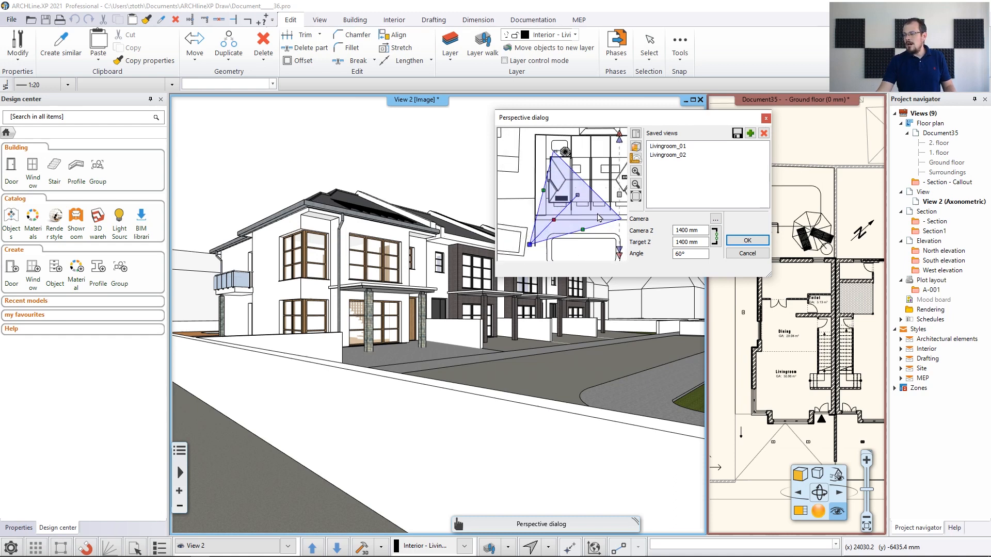
pyautogui.scroll(2, 587, 218)
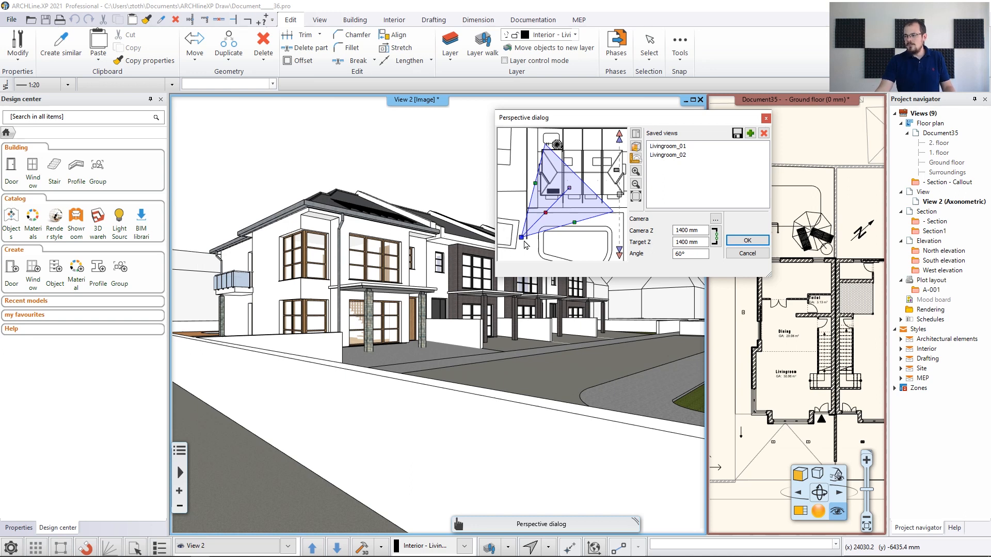
pyautogui.moveTo(522, 238); pyautogui.dragTo(526, 241)
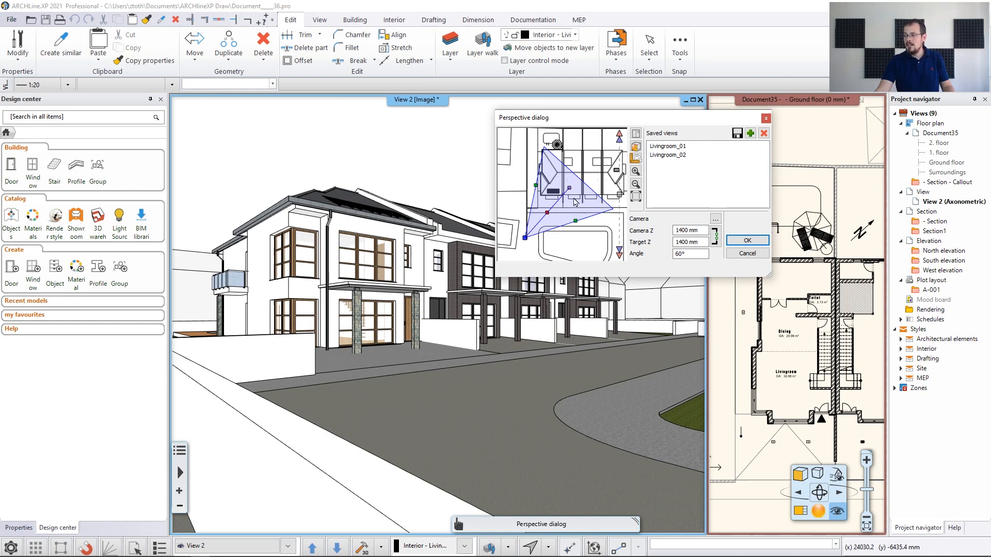
pyautogui.moveTo(571, 181); pyautogui.dragTo(562, 192)
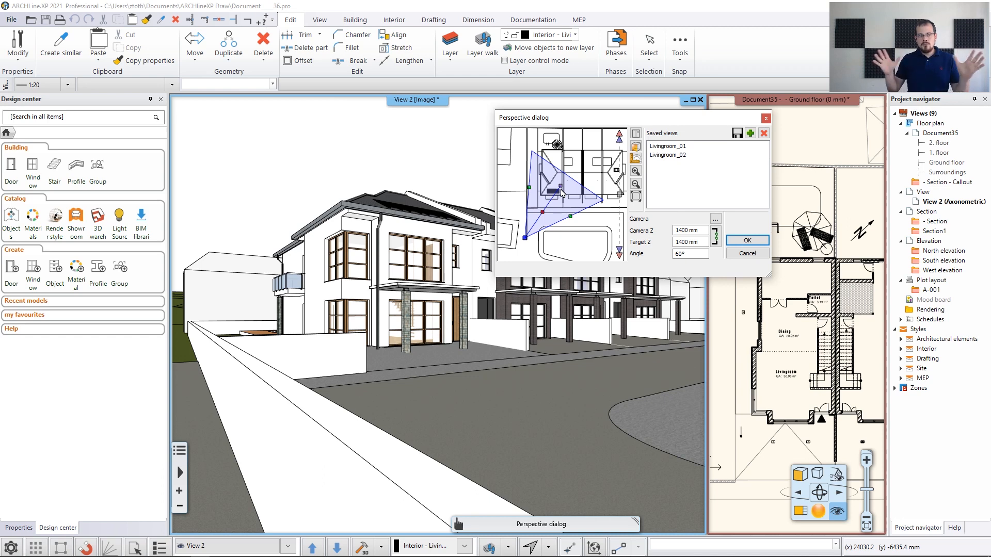
# Move the camera and its target to face the middle houses of the row head-on from across the street.
pyautogui.moveTo(579, 218); pyautogui.dragTo(574, 212, button='middle')
pyautogui.moveTo(523, 233); pyautogui.dragTo(579, 237)
pyautogui.moveTo(557, 180); pyautogui.dragTo(578, 183)
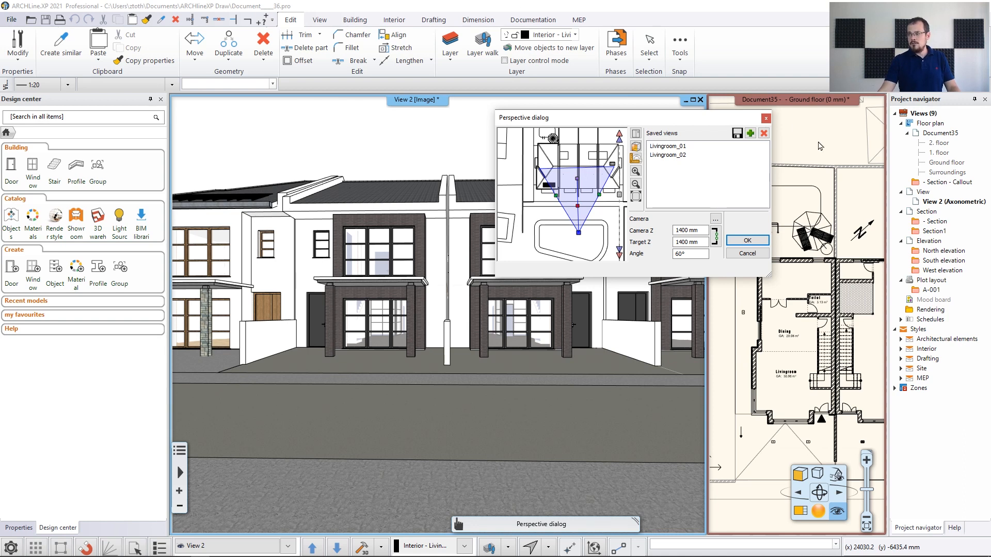
# Save the current camera position as a new view named Overview_front.
pyautogui.click(751, 134)
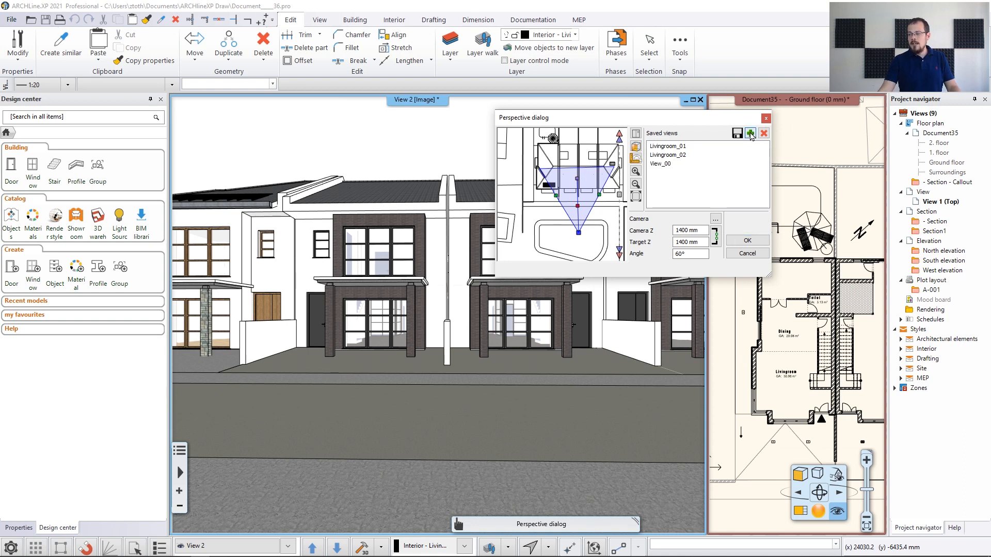
pyautogui.click(664, 164)
pyautogui.doubleClick(664, 164)
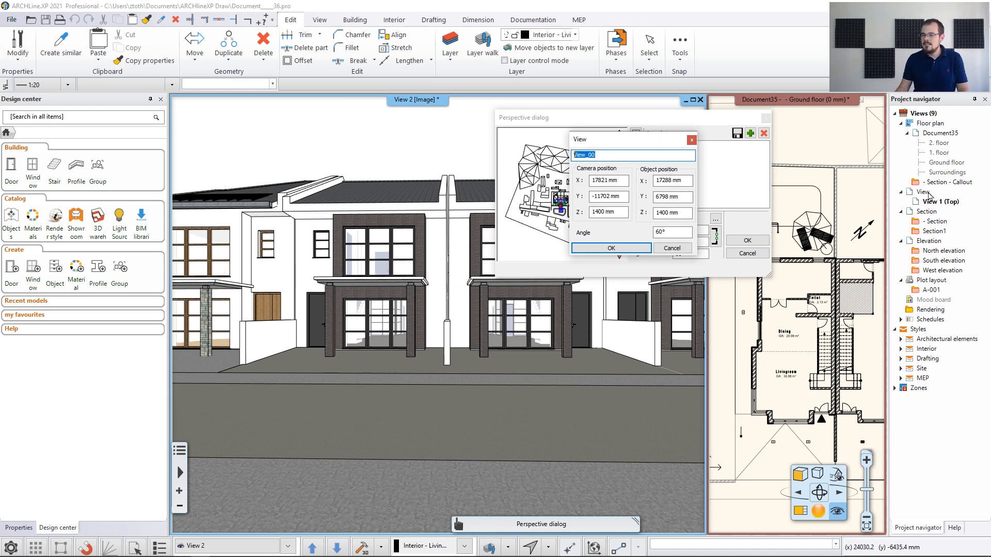
pyautogui.write('Overview_front')
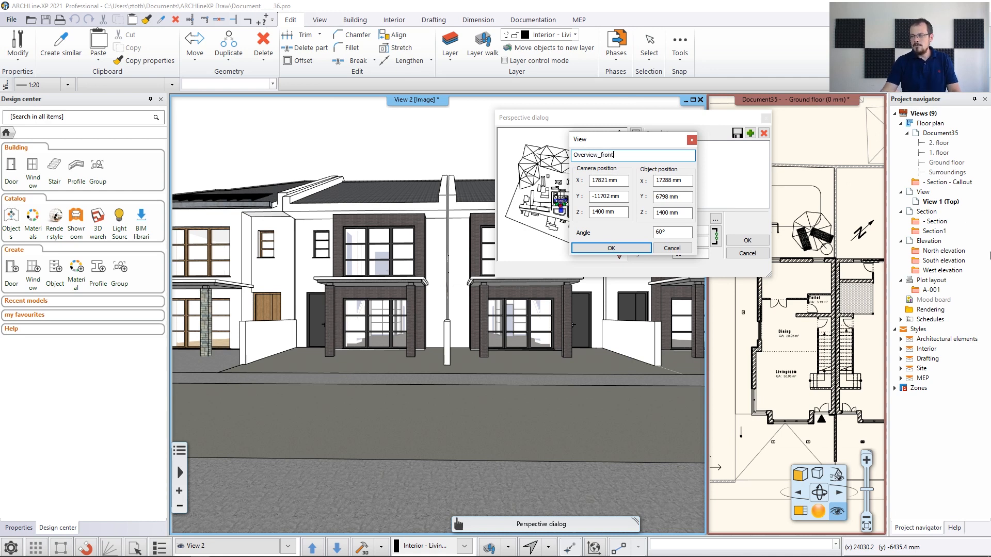
pyautogui.click(614, 248)
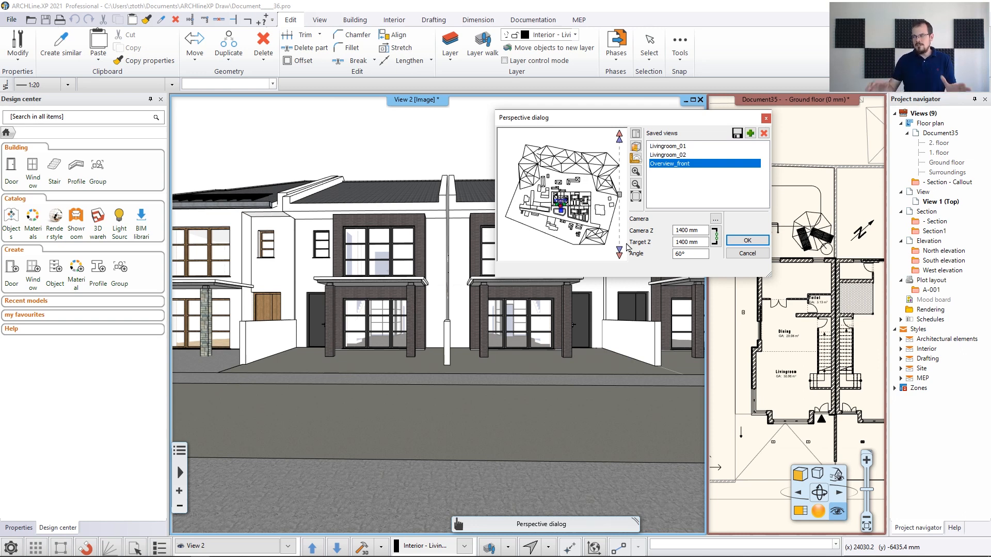
# Move the camera to the street's left end and aim it diagonally at the corner house with the stone columns.
pyautogui.scroll(5, 563, 207)
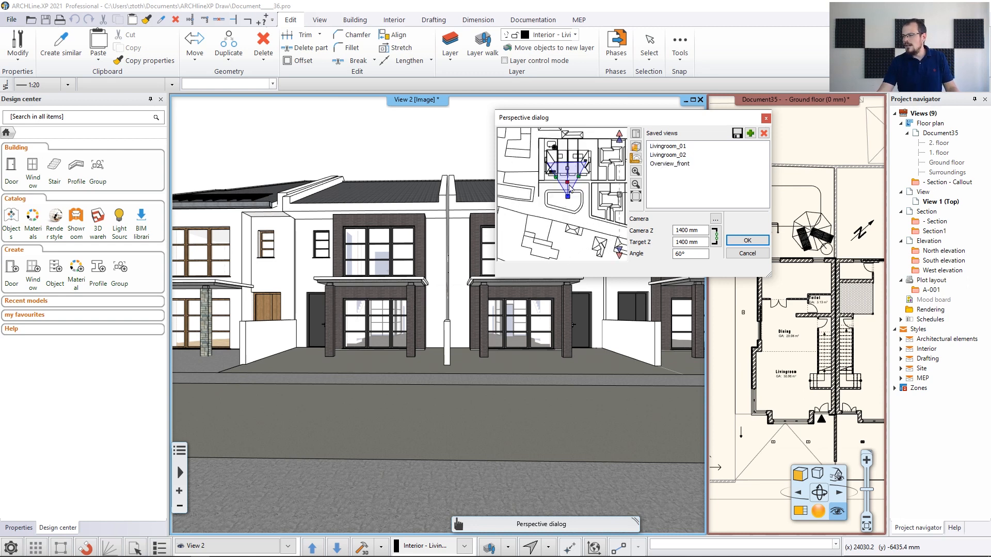
pyautogui.scroll(3, 570, 188)
pyautogui.moveTo(568, 197); pyautogui.dragTo(511, 203)
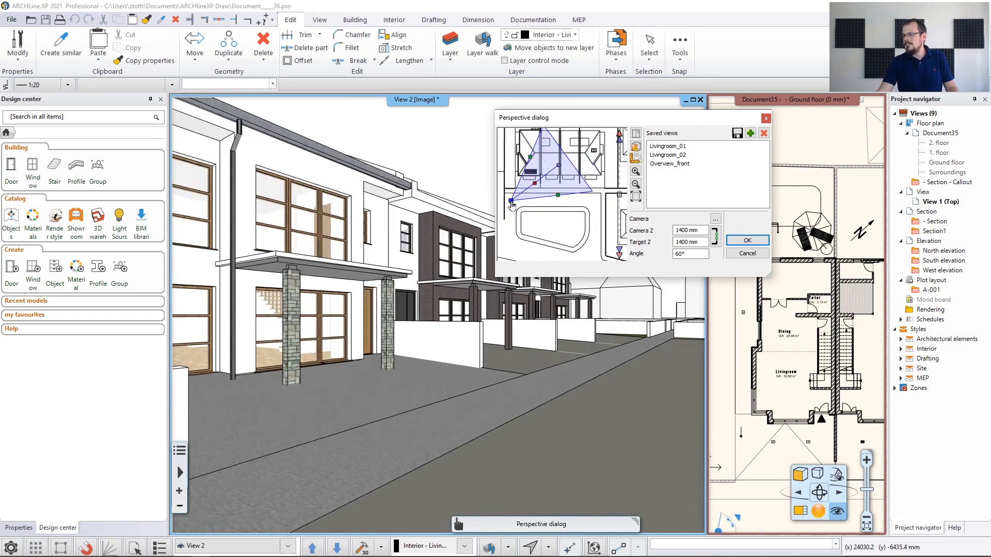
pyautogui.moveTo(559, 166); pyautogui.dragTo(552, 156)
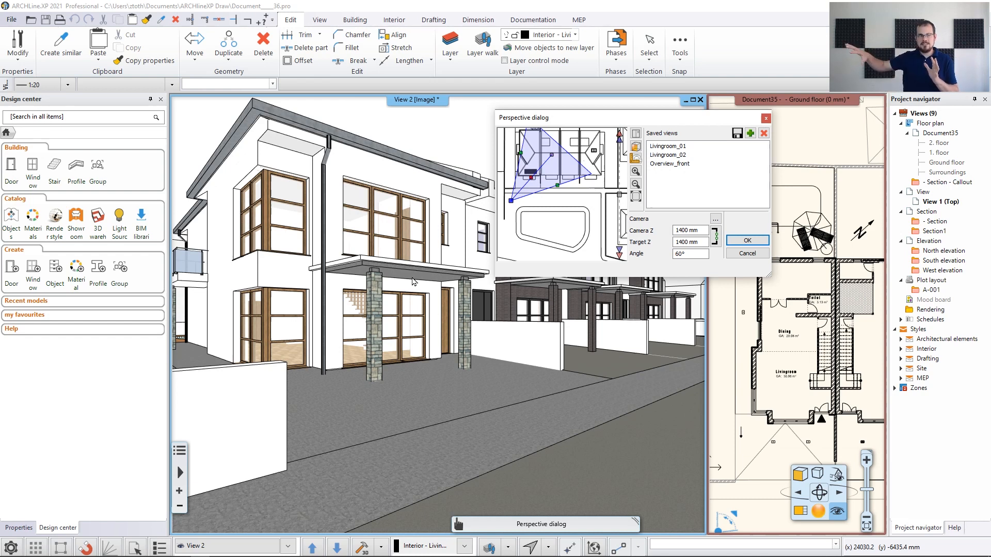
# Save the current camera position as a new view named Street_from_left.
pyautogui.click(750, 133)
pyautogui.click(657, 175)
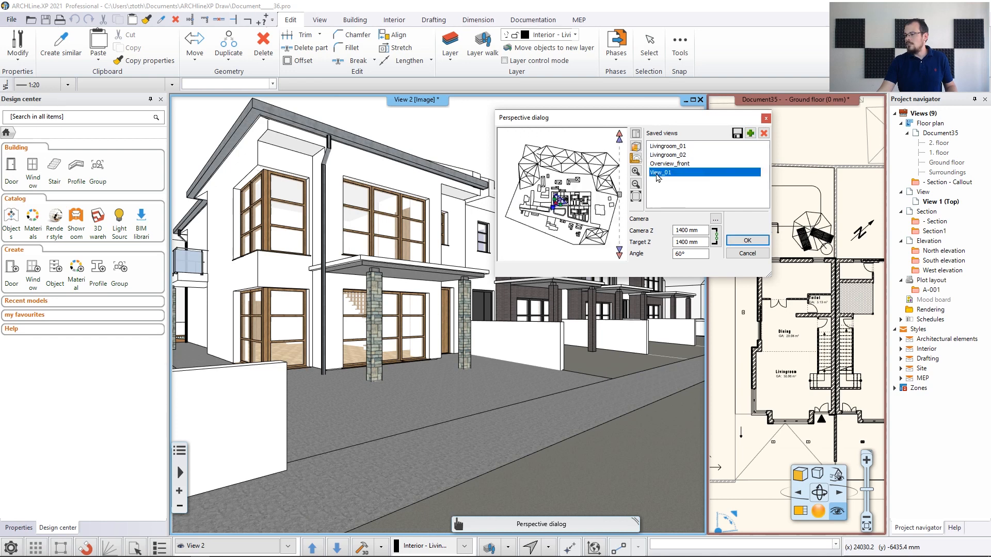
pyautogui.doubleClick(657, 175)
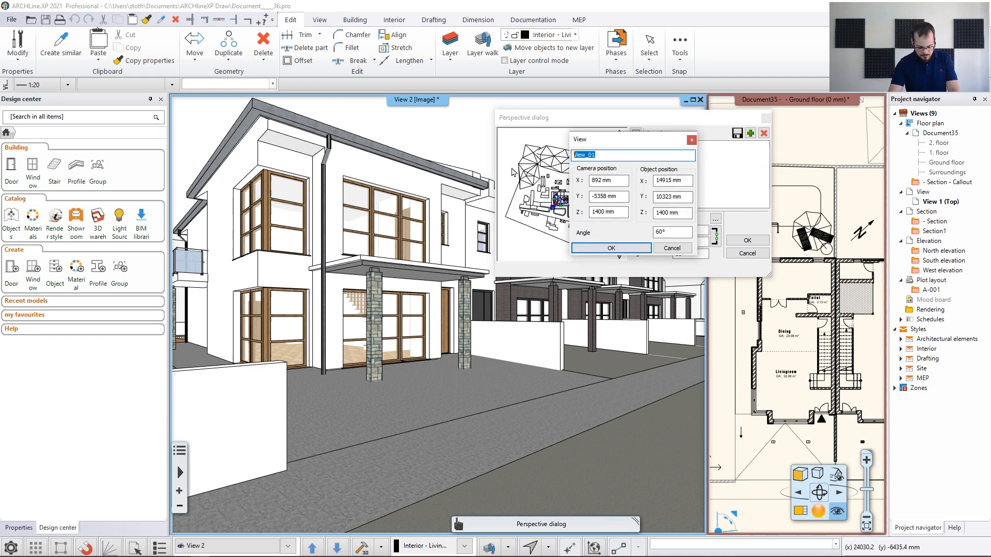
pyautogui.write('Street_')
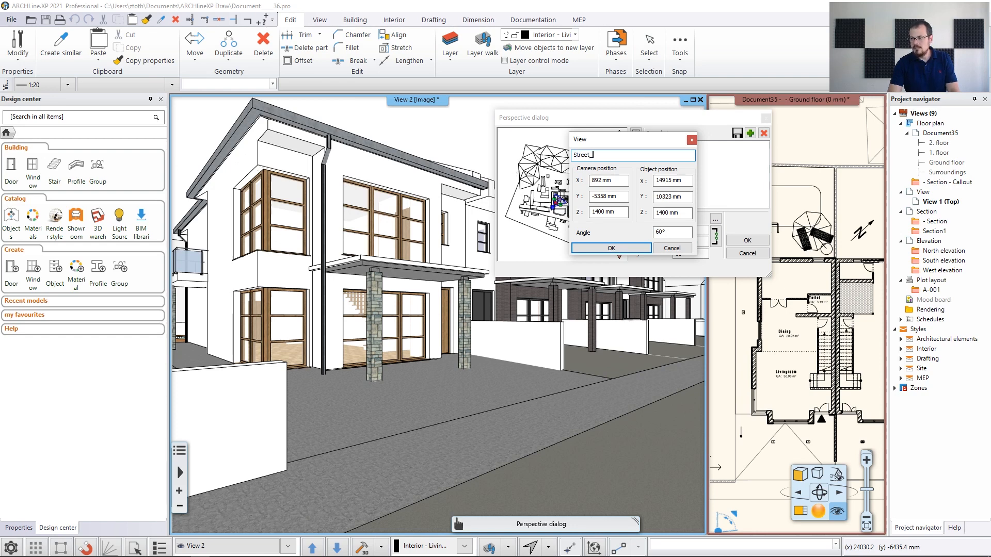
pyautogui.write('left')
pyautogui.press('BackSpace')
pyautogui.press('BackSpace')
pyautogui.press('BackSpace')
pyautogui.press('BackSpace')
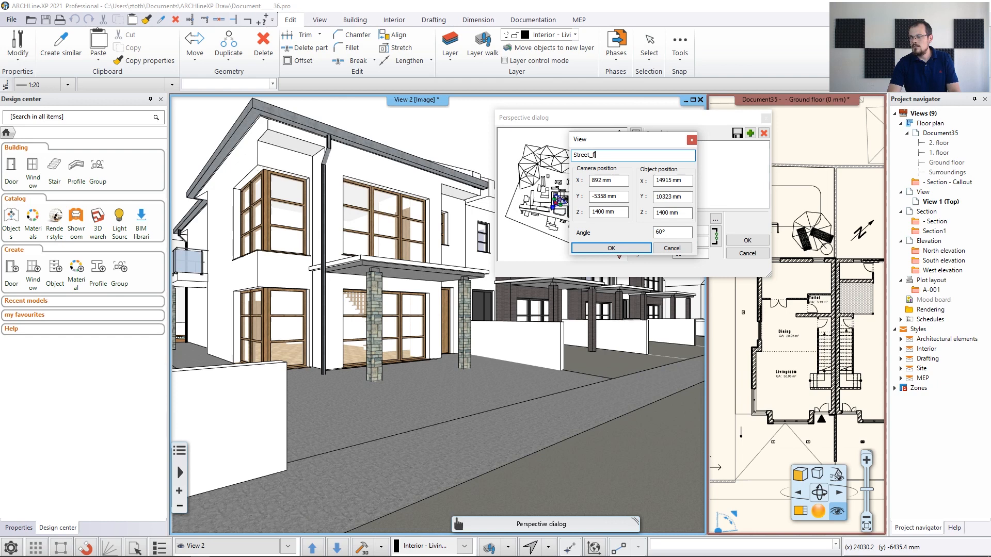
pyautogui.write('rom_left')
pyautogui.click(609, 248)
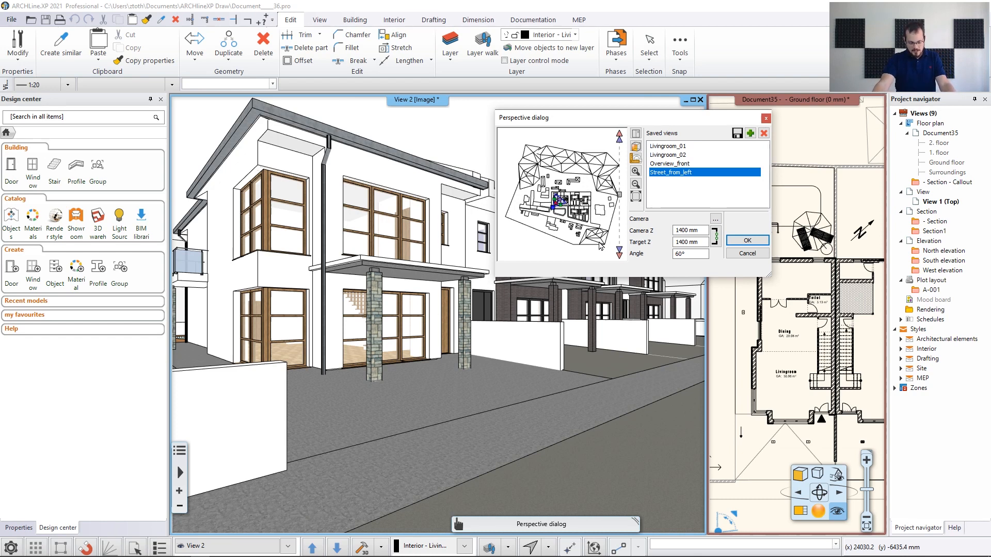
# Place the camera behind the corner house and aim it across the pool and parasol toward the rear facade.
pyautogui.click(750, 133)
pyautogui.scroll(4, 563, 199)
pyautogui.scroll(3, 564, 201)
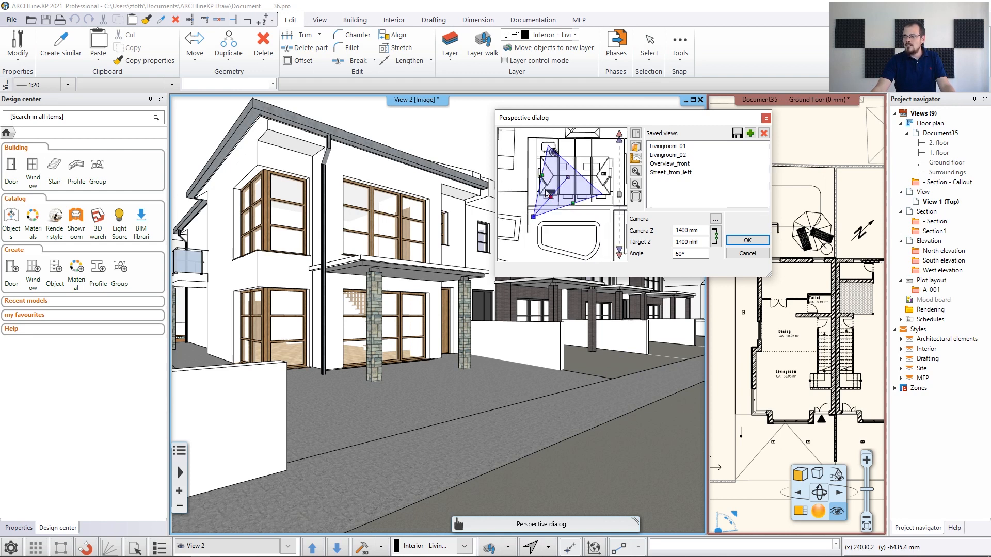
pyautogui.moveTo(533, 216); pyautogui.dragTo(540, 140)
pyautogui.moveTo(600, 127); pyautogui.dragTo(735, 92)
pyautogui.moveTo(701, 148); pyautogui.dragTo(703, 140)
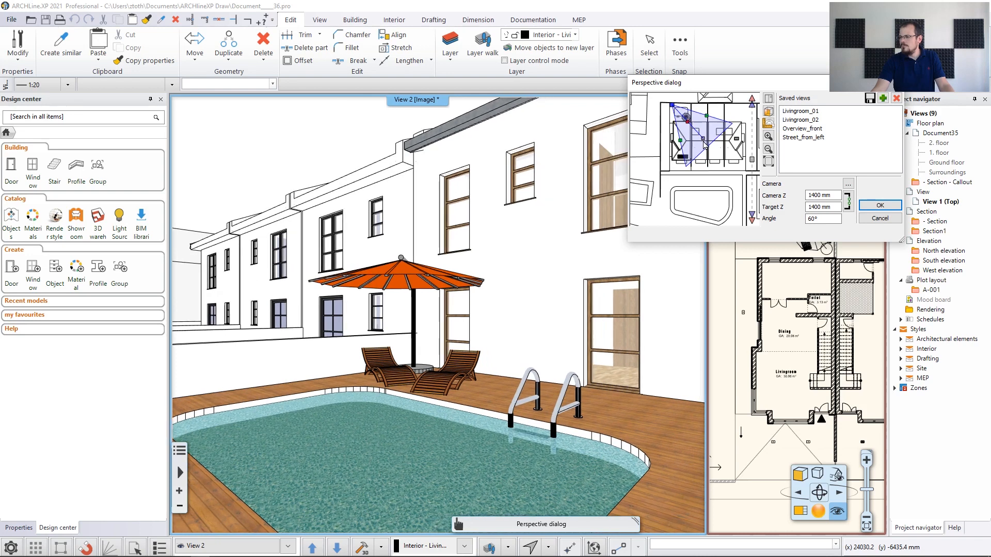
# Save the current camera position as a new view named Backyard and accept the perspective settings.
pyautogui.click(883, 98)
pyautogui.doubleClick(795, 146)
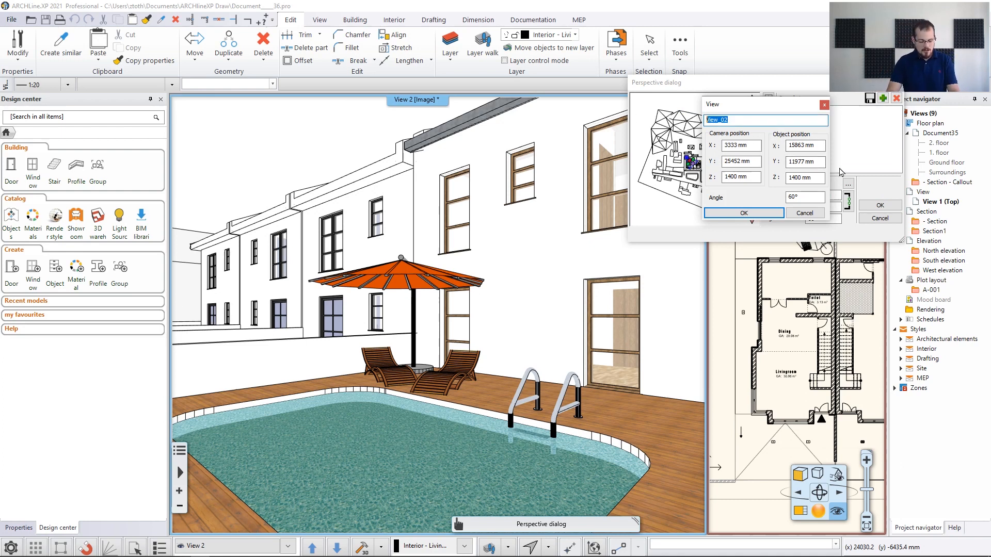
pyautogui.write('Backyard')
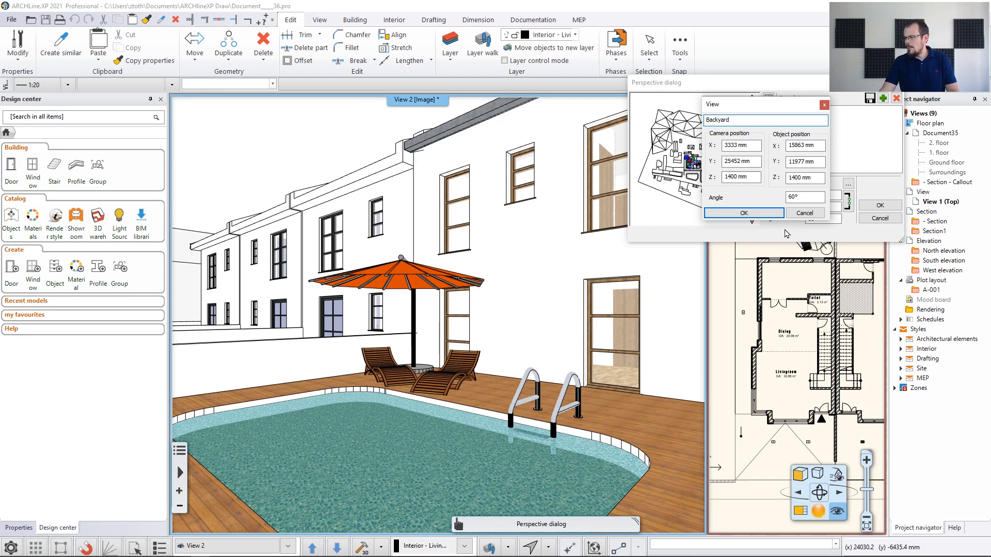
pyautogui.click(743, 213)
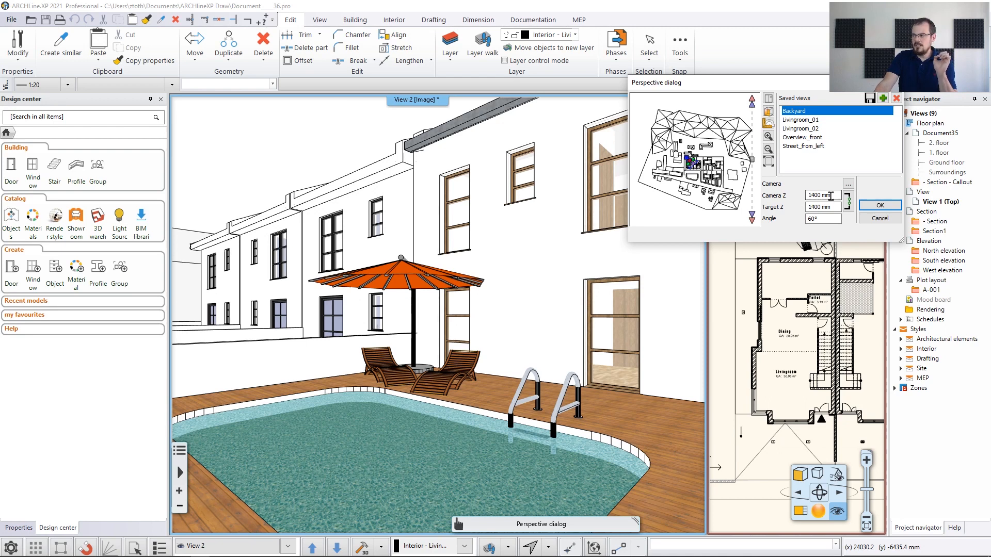
pyautogui.click(879, 206)
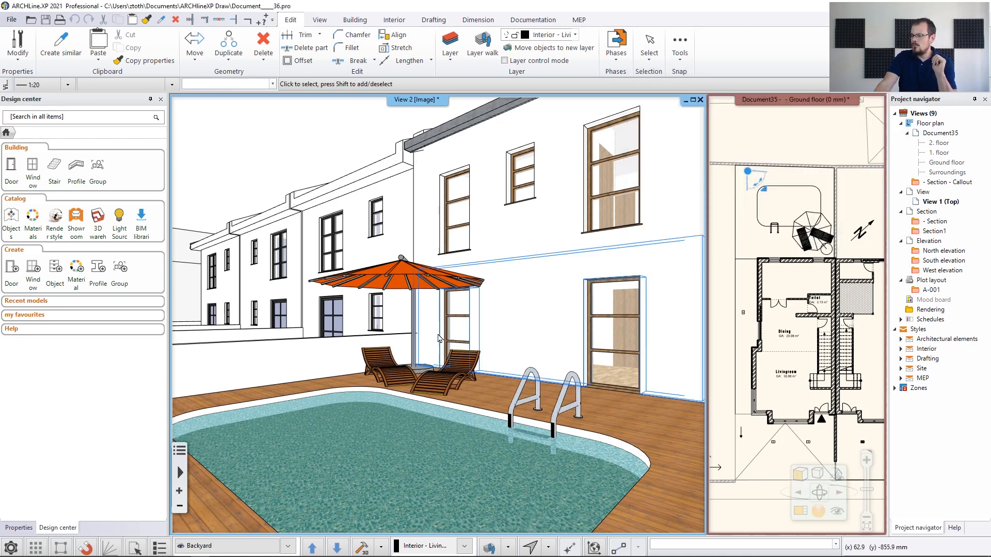
# Preview the saved living room and Overview_front perspectives, and apply Street_from_left as the current 3D view.
pyautogui.click(835, 513)
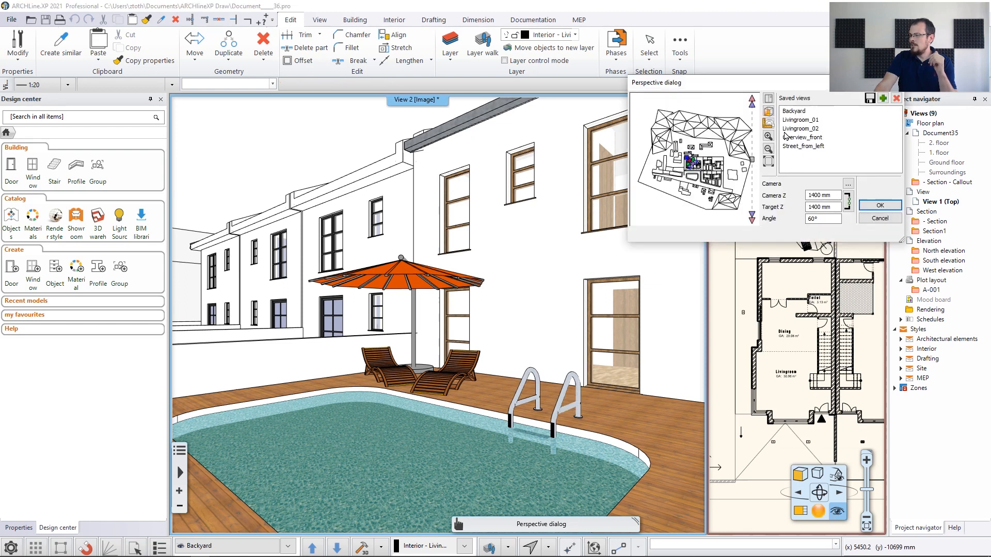
pyautogui.click(799, 120)
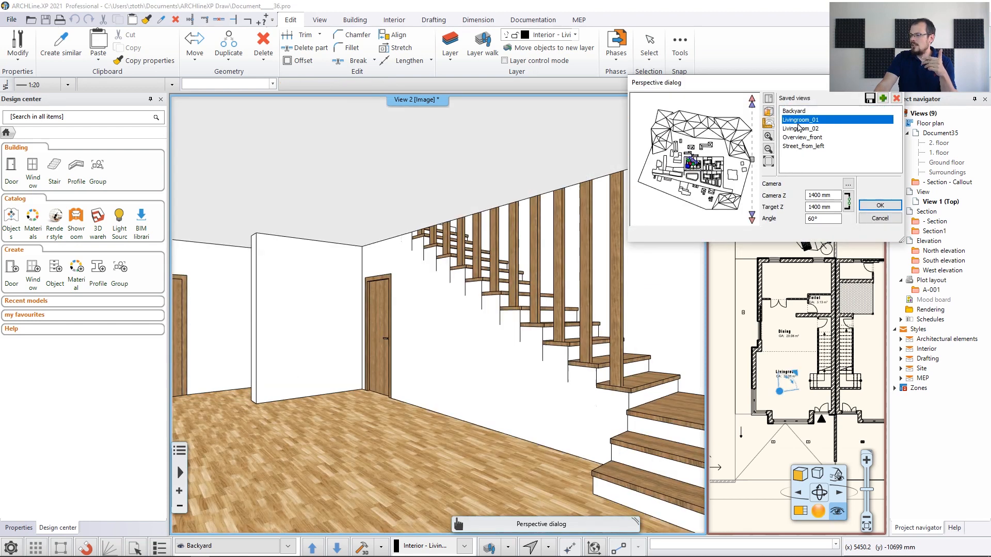
pyautogui.click(800, 128)
pyautogui.click(801, 138)
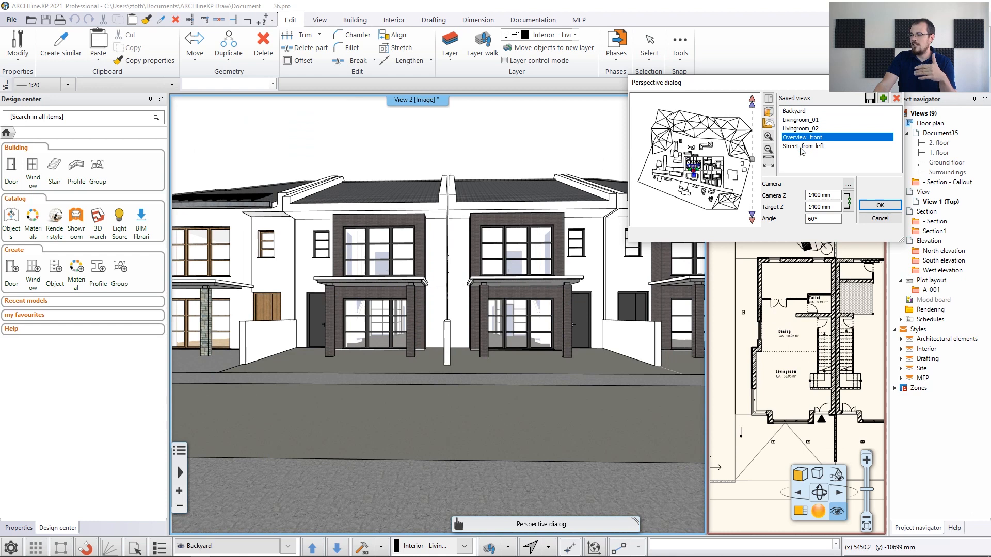
pyautogui.click(802, 147)
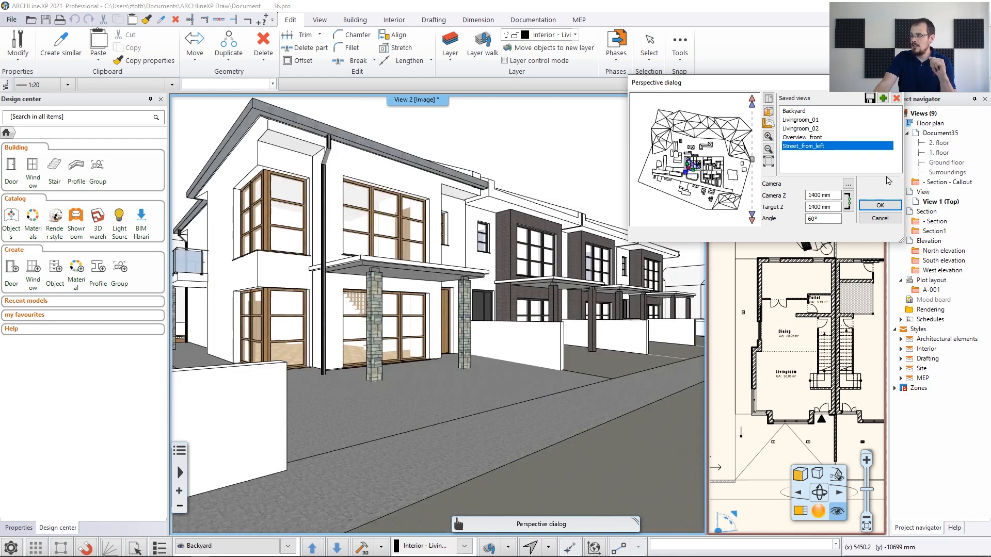
pyautogui.click(880, 204)
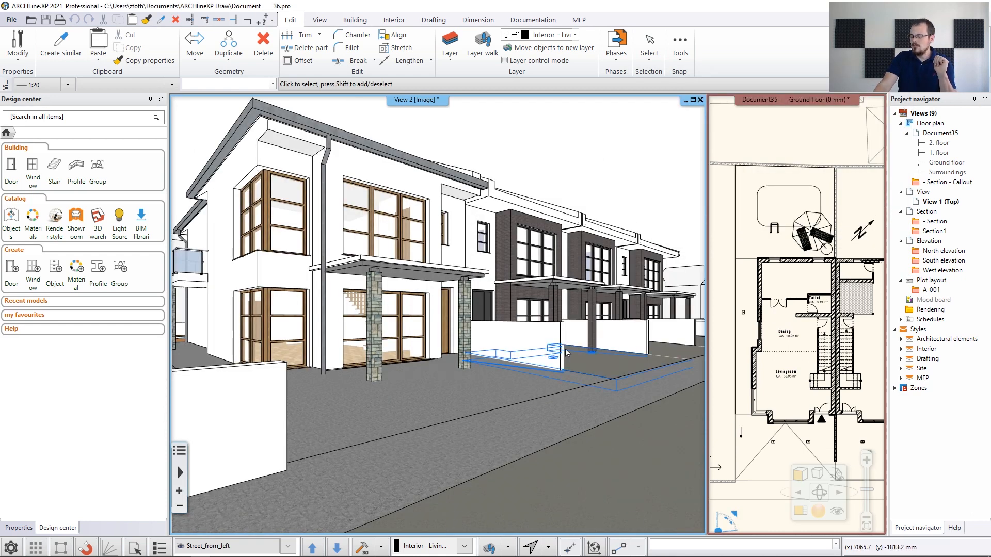
# Step back and forth through the saved perspectives in the 3D window, including Overview_front, Backyard and Street_from_left.
pyautogui.click(315, 547)
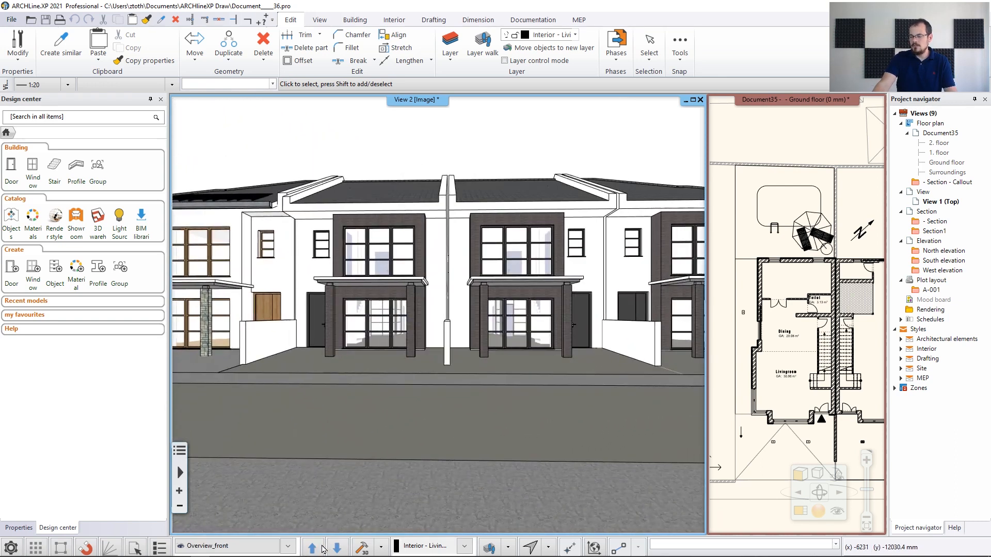
pyautogui.click(338, 550)
pyautogui.click(338, 550)
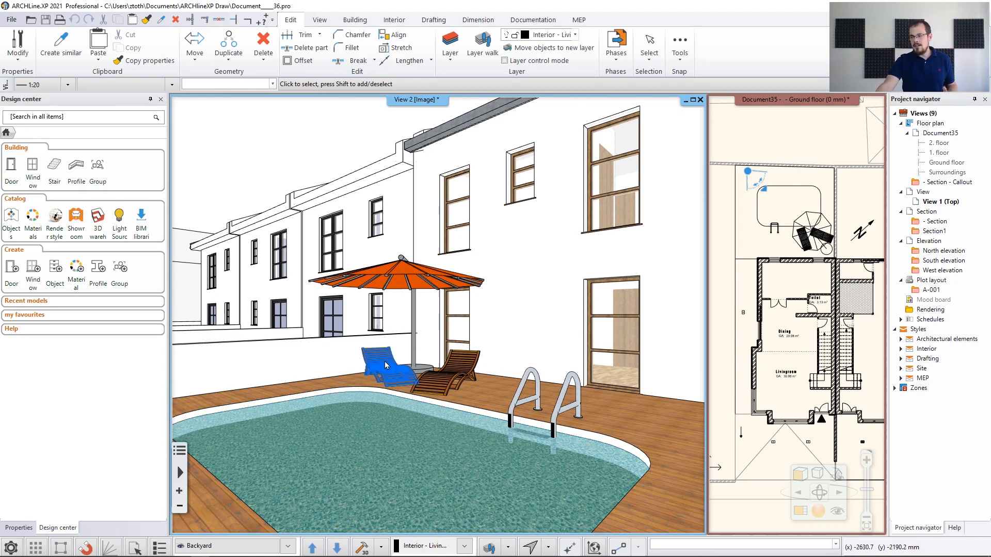
pyautogui.press('pagedown')
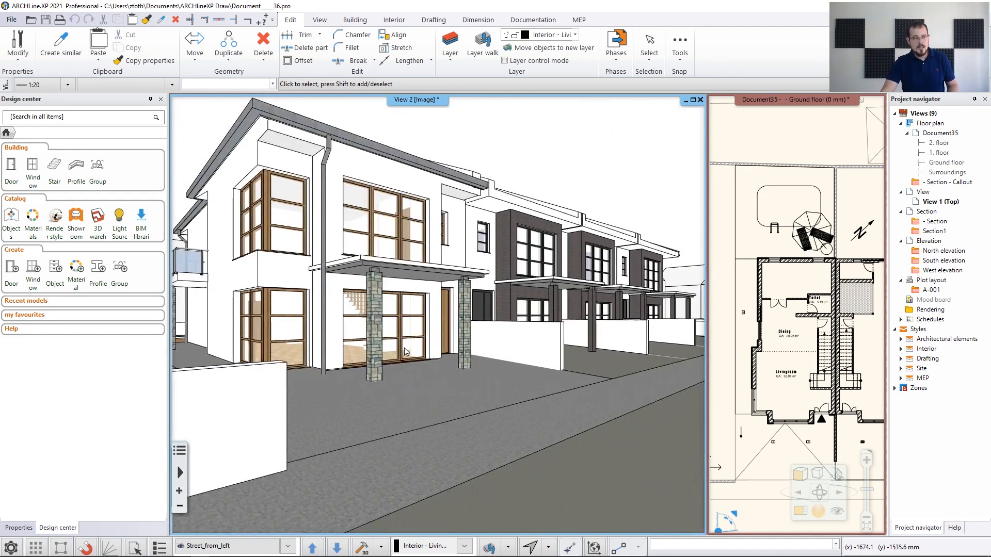
pyautogui.press('pagedown')
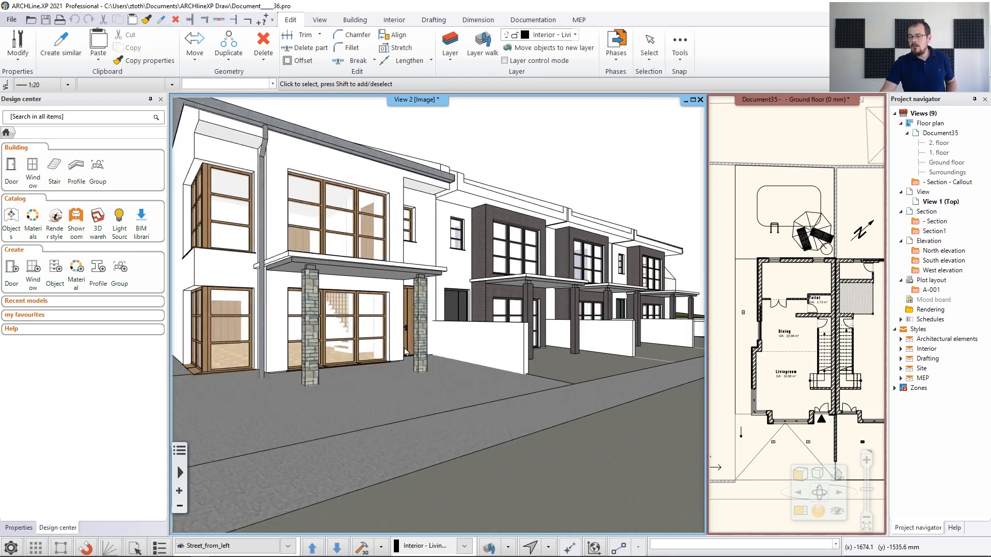
# Rename the saved perspective Street_from_left as 01_Street_from_left.
pyautogui.press('pageup')
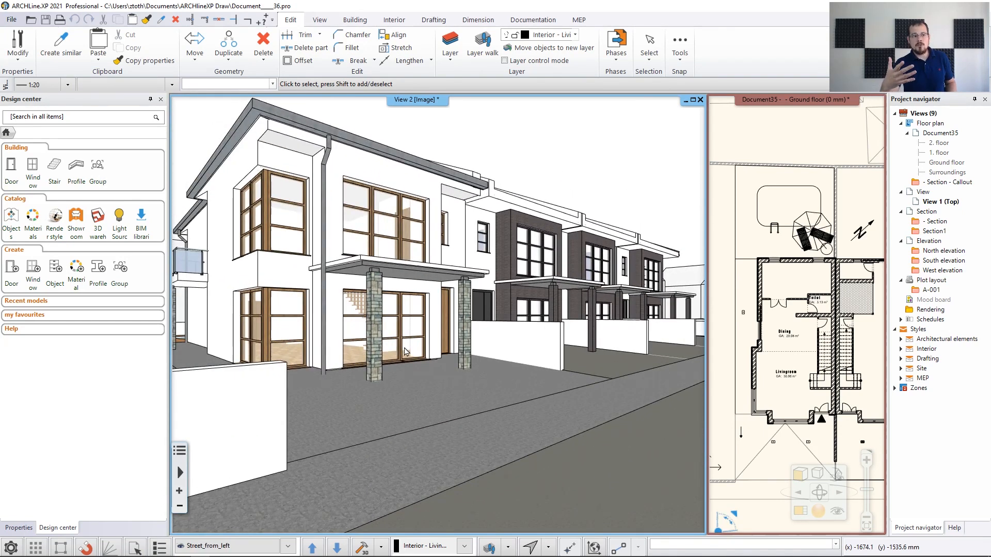
pyautogui.click(837, 512)
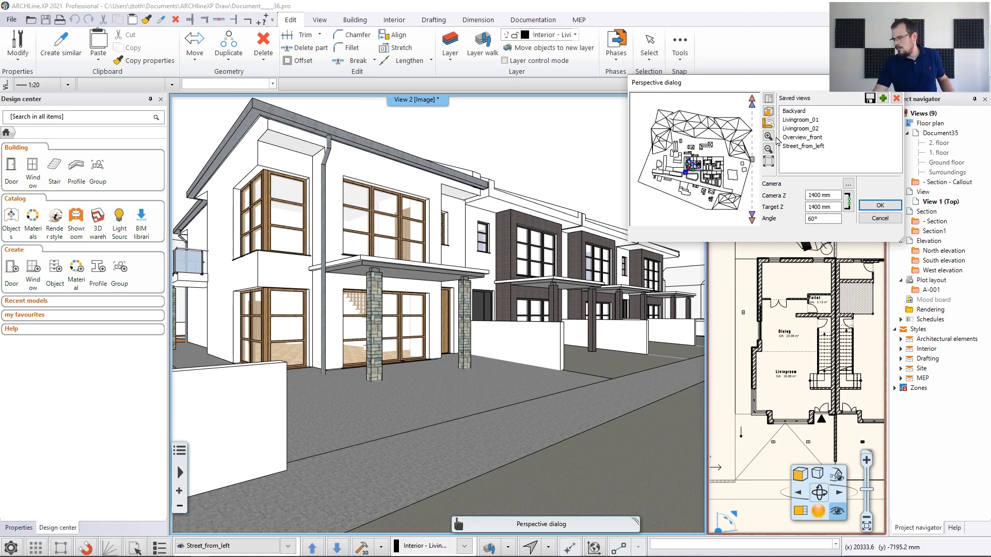
pyautogui.click(792, 147)
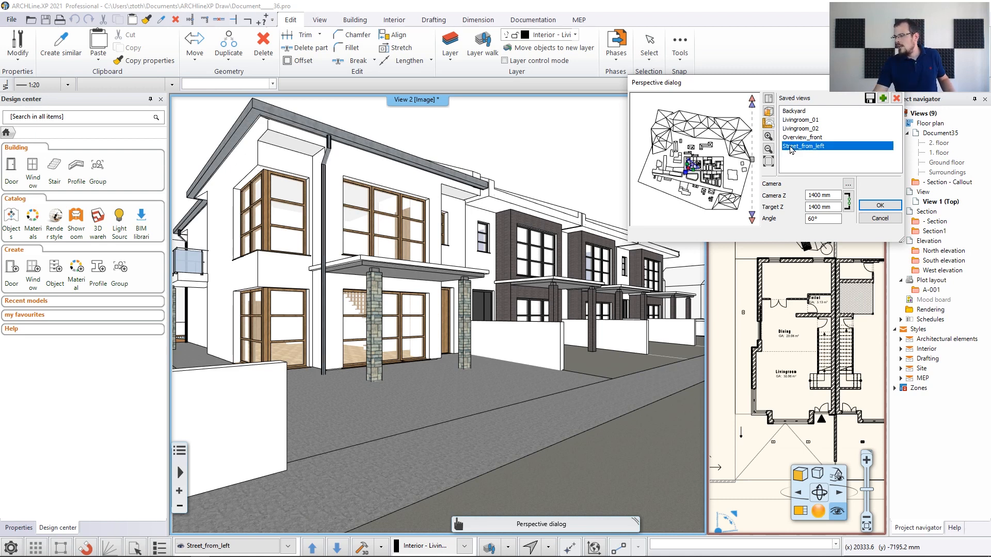
pyautogui.doubleClick(792, 148)
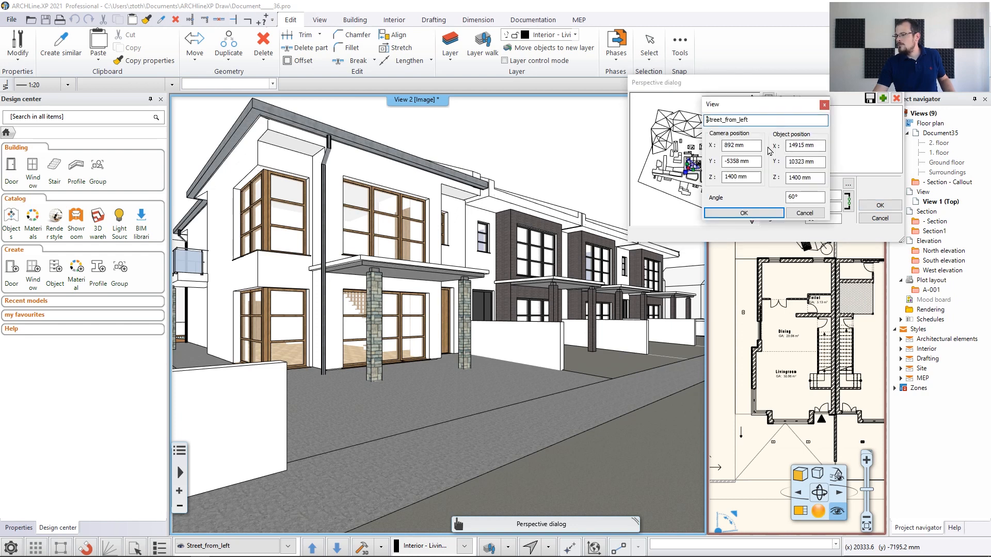
pyautogui.write('01_')
pyautogui.click(746, 212)
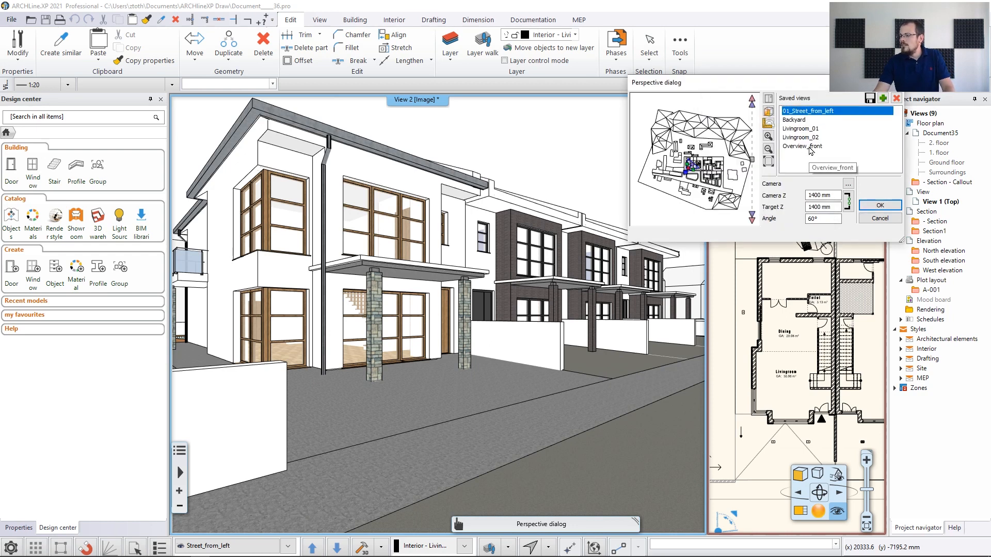
# Rename the saved perspective Overview_front as 02_Overview_front.
pyautogui.click(811, 148)
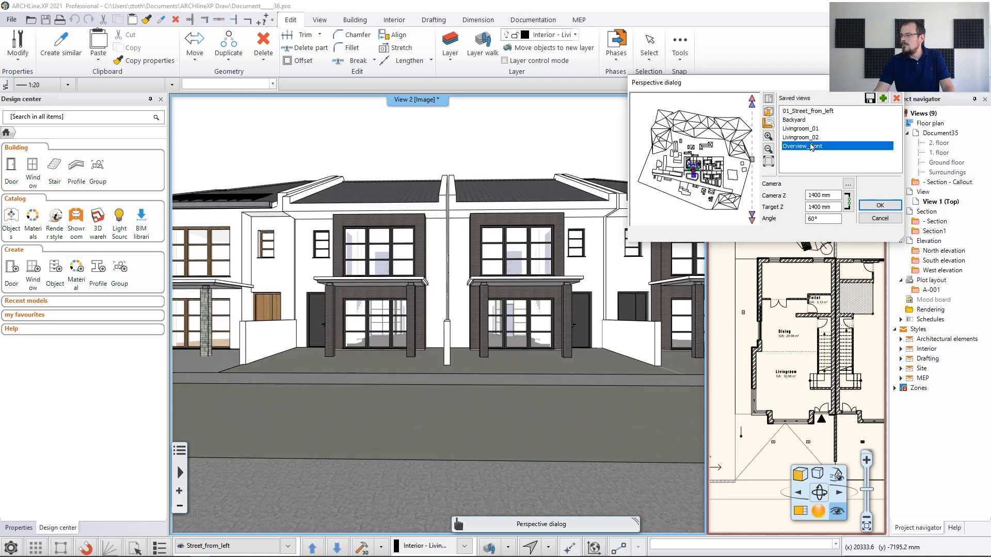
pyautogui.doubleClick(811, 147)
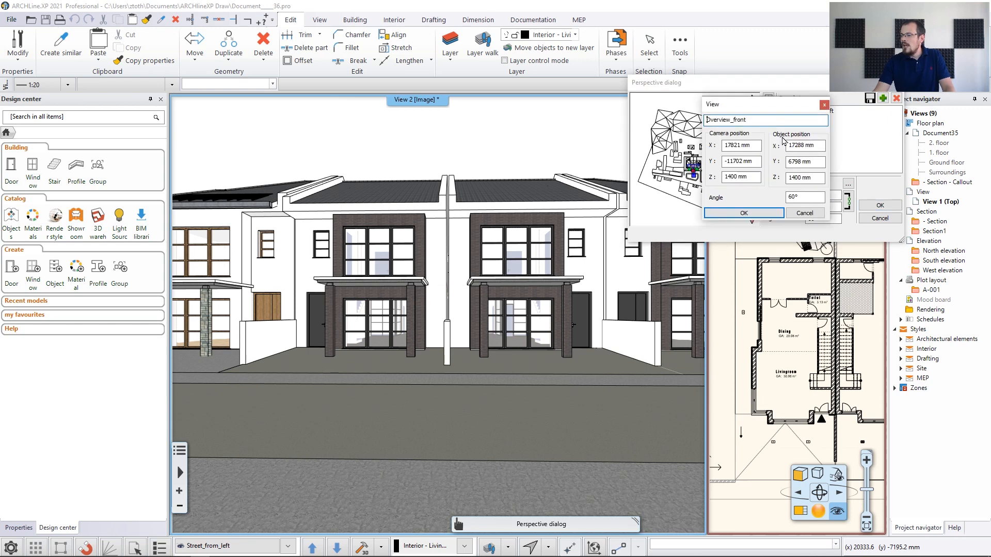
pyautogui.write('02_')
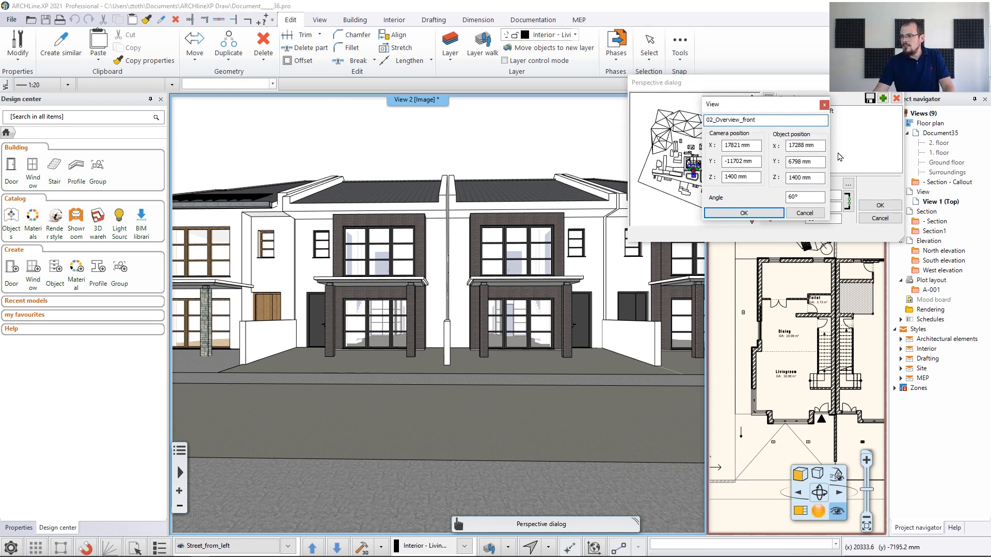
pyautogui.click(749, 214)
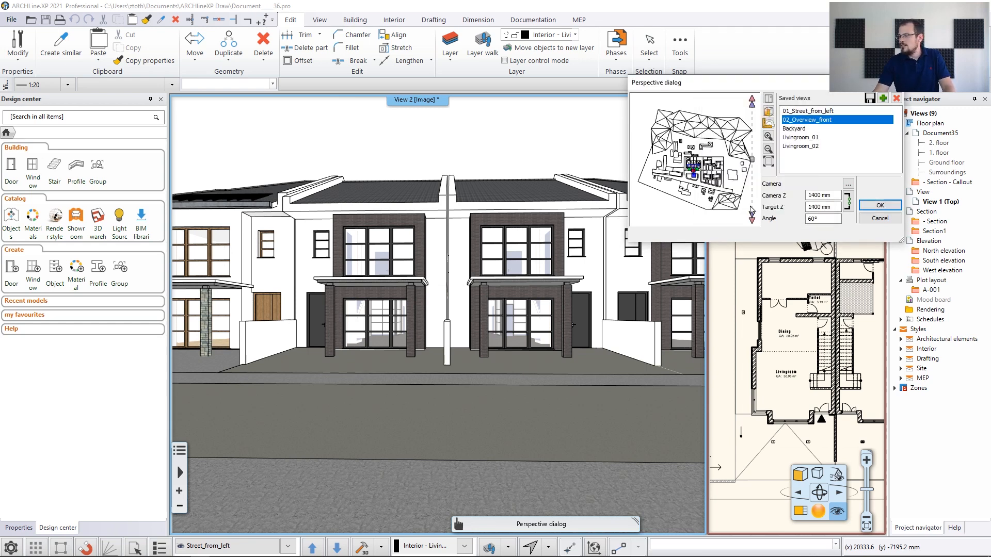
# Rename the saved perspective Backyard as 03_Backyard.
pyautogui.click(798, 130)
pyautogui.doubleClick(798, 130)
pyautogui.press('Home')
pyautogui.write('03_')
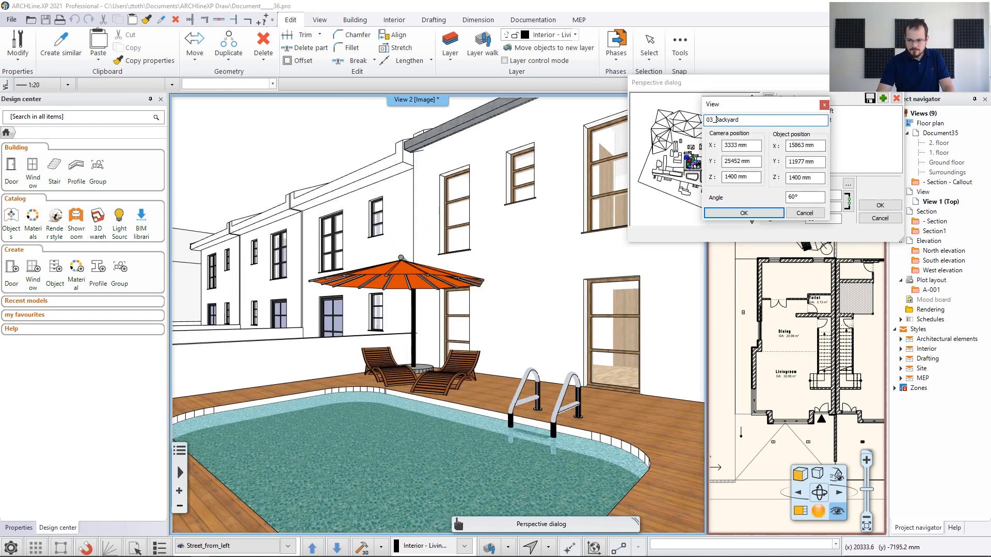
pyautogui.click(744, 212)
# Rename the saved perspective Livingroom_01 as 04_Livingroom_01.
pyautogui.click(804, 138)
pyautogui.click(811, 147)
pyautogui.click(808, 138)
pyautogui.doubleClick(787, 138)
pyautogui.press('Home')
pyautogui.write('04_')
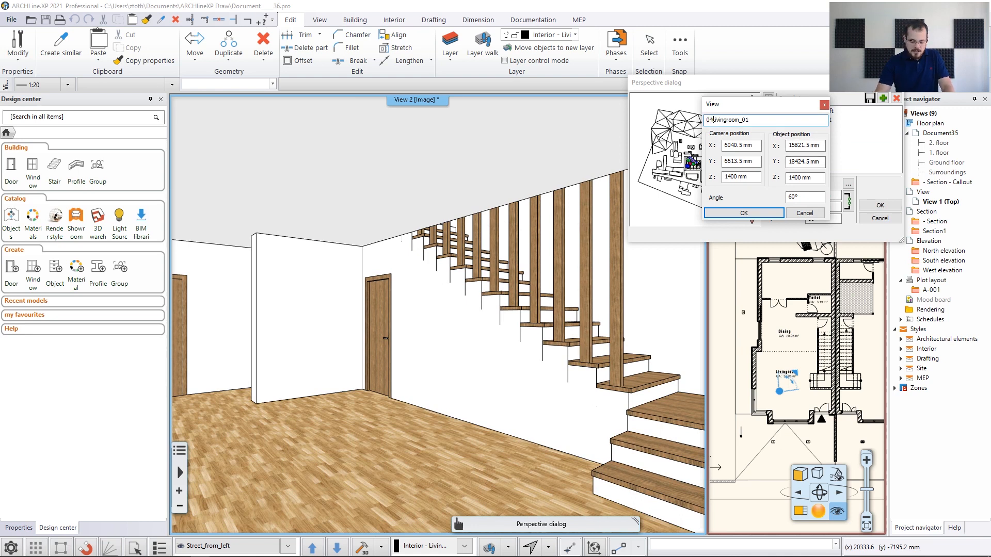
pyautogui.click(744, 213)
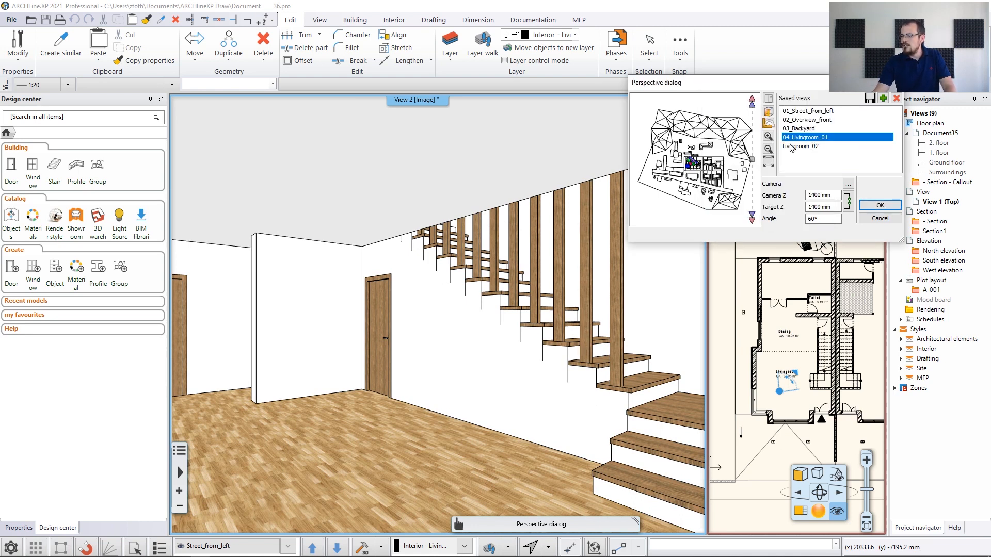
# Rename the saved perspective Livingroom_02 as 05_Livingroom_02 and accept the perspective settings.
pyautogui.click(788, 146)
pyautogui.doubleClick(788, 147)
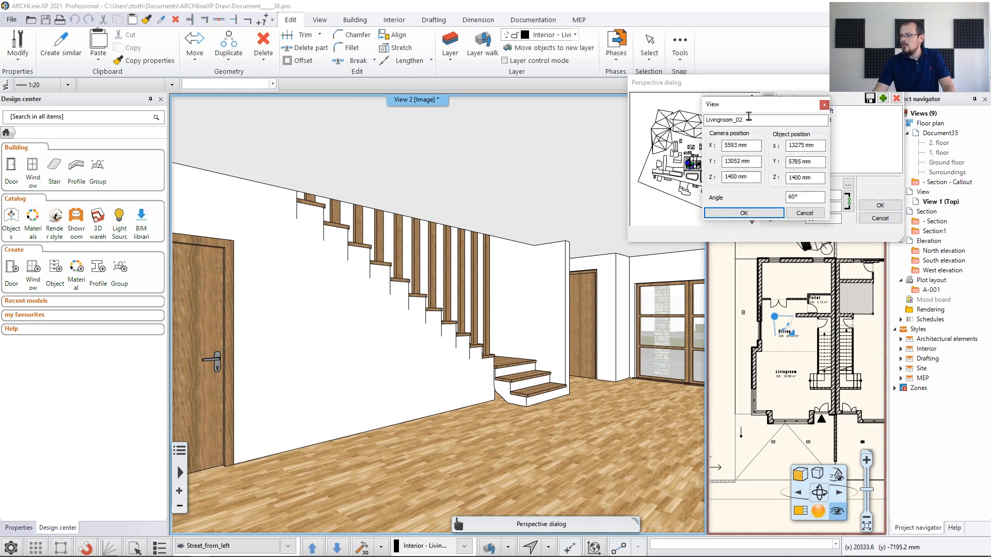
pyautogui.press('Home')
pyautogui.write('0')
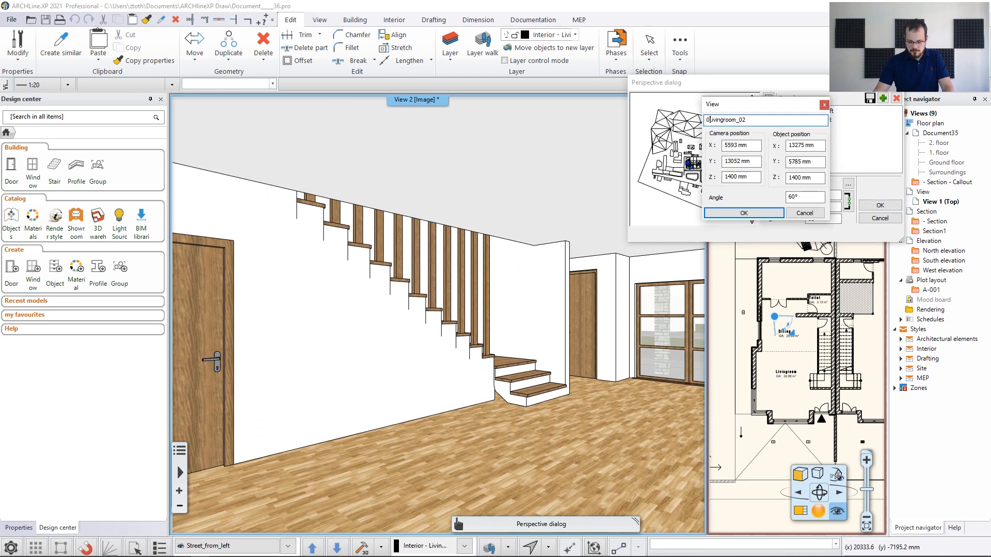
pyautogui.write('5_')
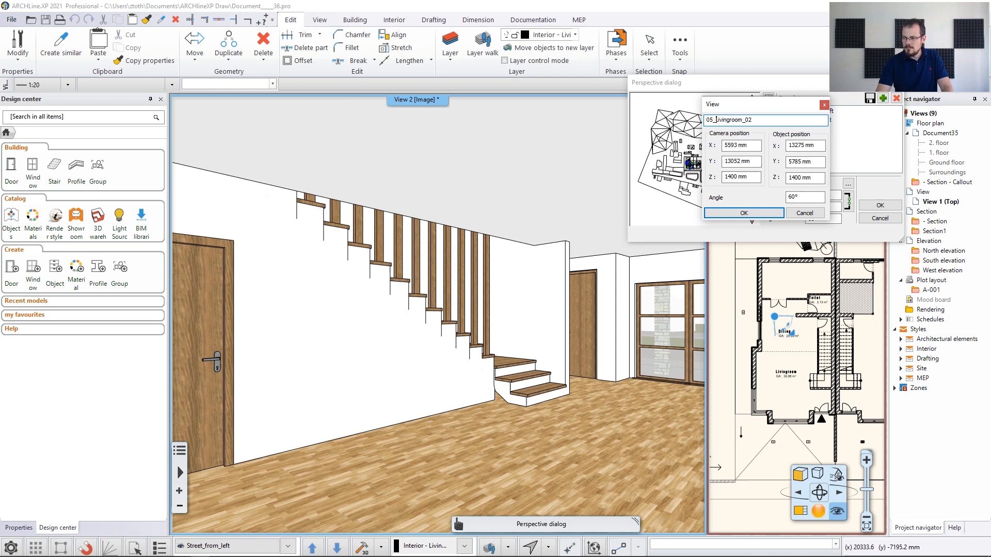
pyautogui.click(743, 213)
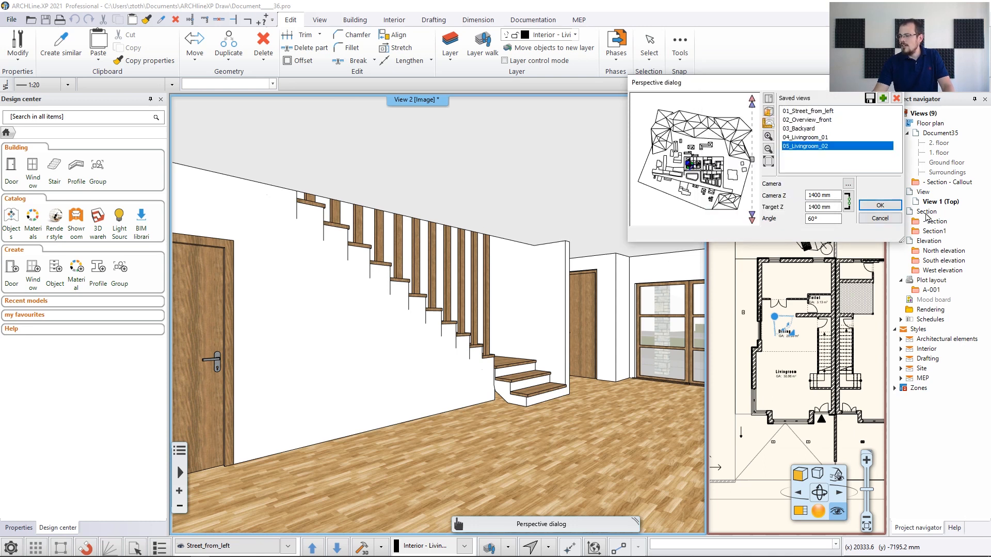
pyautogui.click(880, 206)
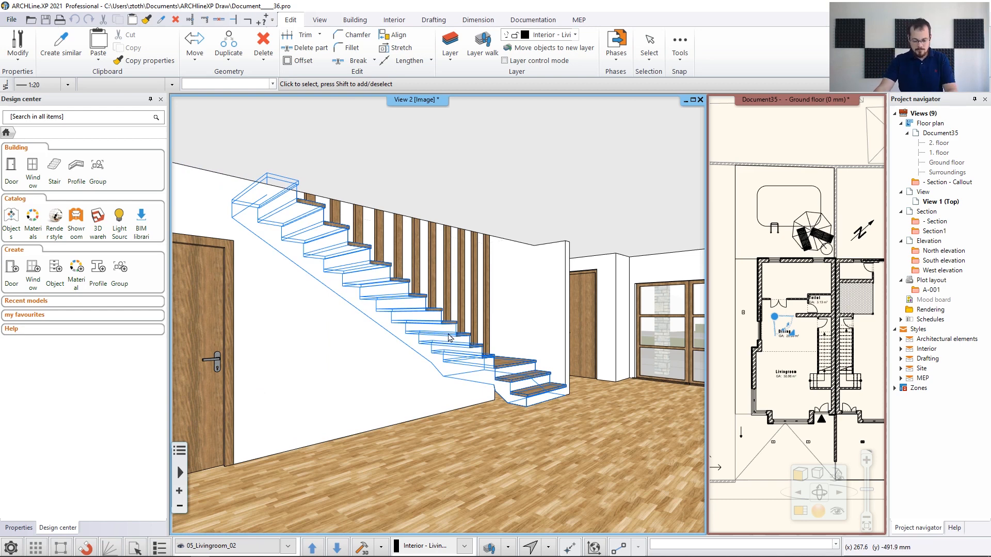
# Switch the 3D window to the 01_Street_from_left perspective and turn on shadows.
pyautogui.press('pagedown')
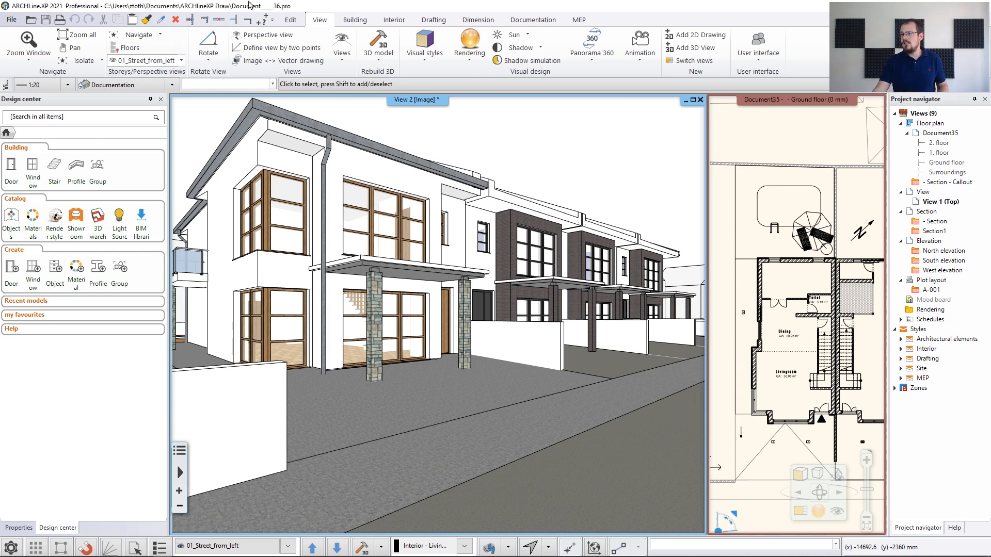
pyautogui.click(535, 51)
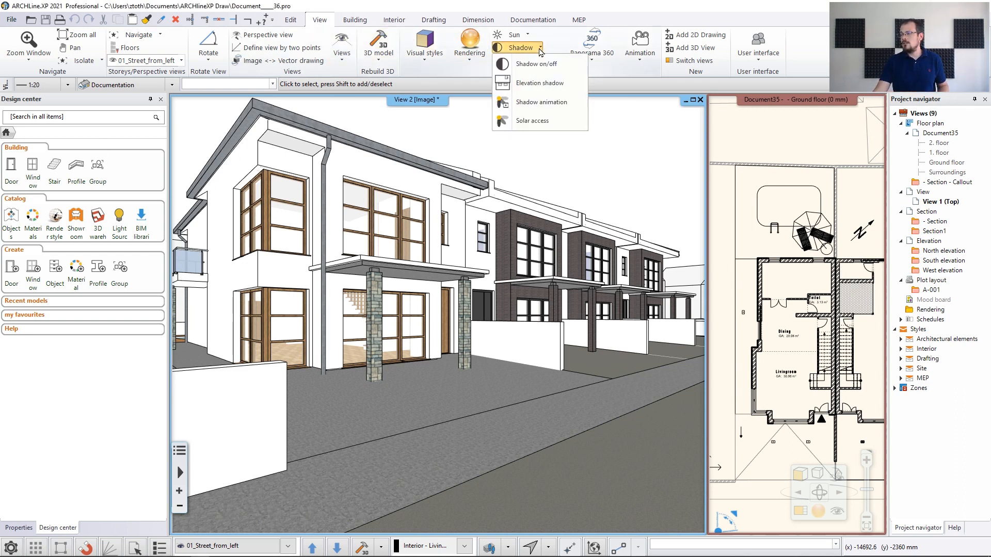
pyautogui.click(532, 63)
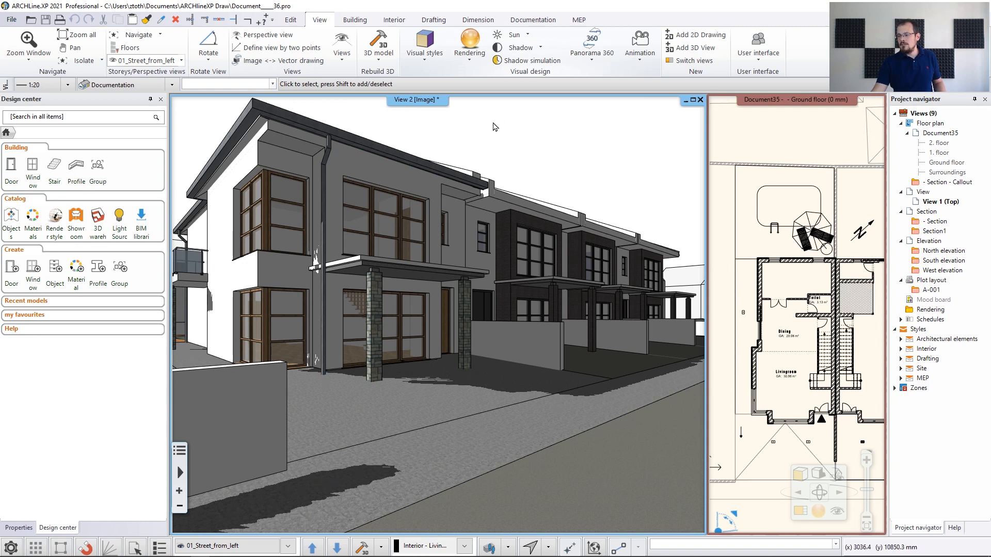
# Try Hard shadows as the shadow type in the 3D graphics settings, then return to Soft shadows.
pyautogui.click(19, 527)
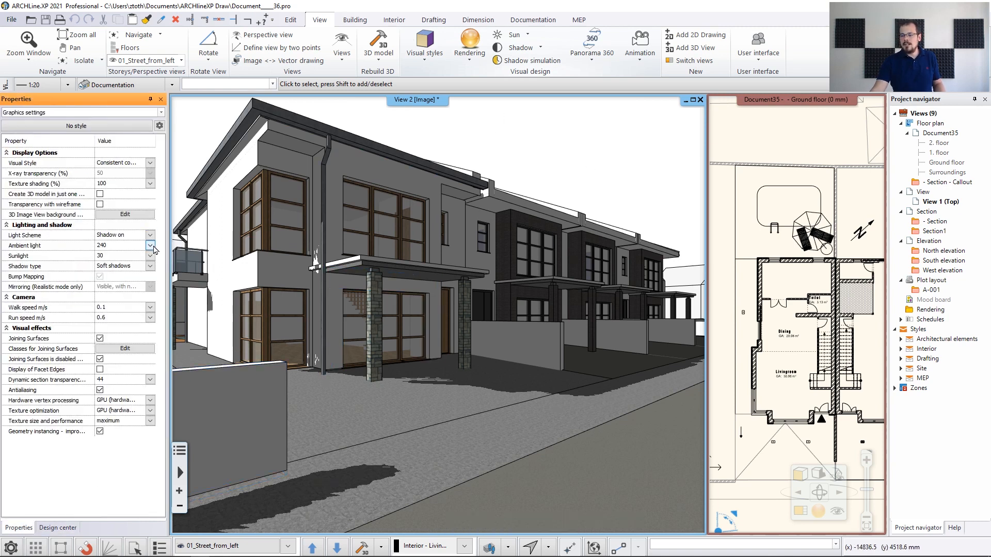
pyautogui.click(150, 266)
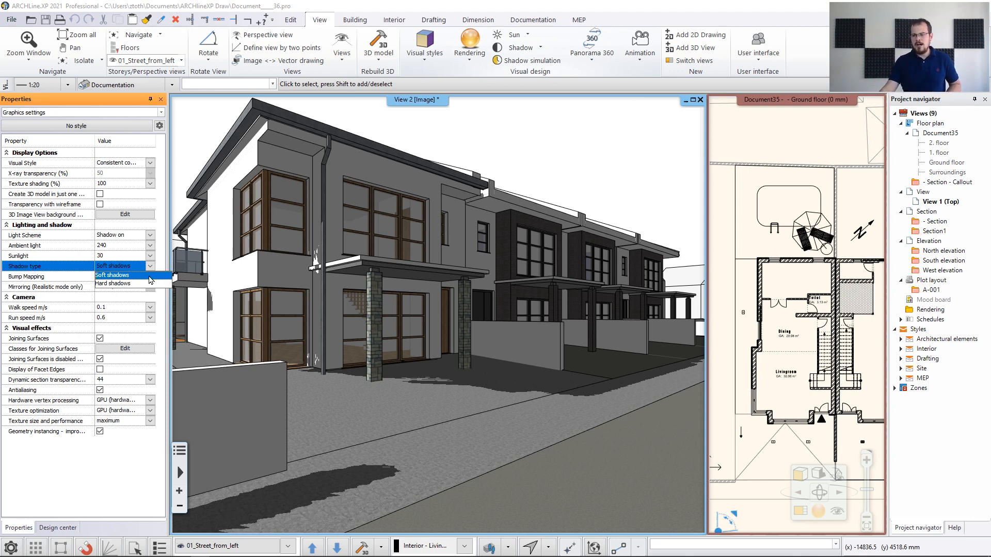
pyautogui.click(139, 284)
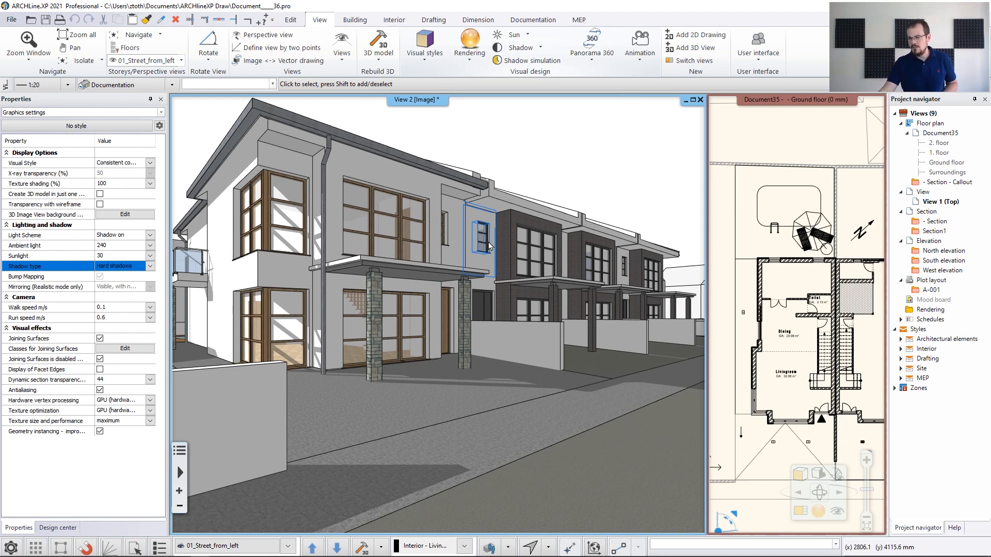
pyautogui.click(150, 265)
pyautogui.click(129, 274)
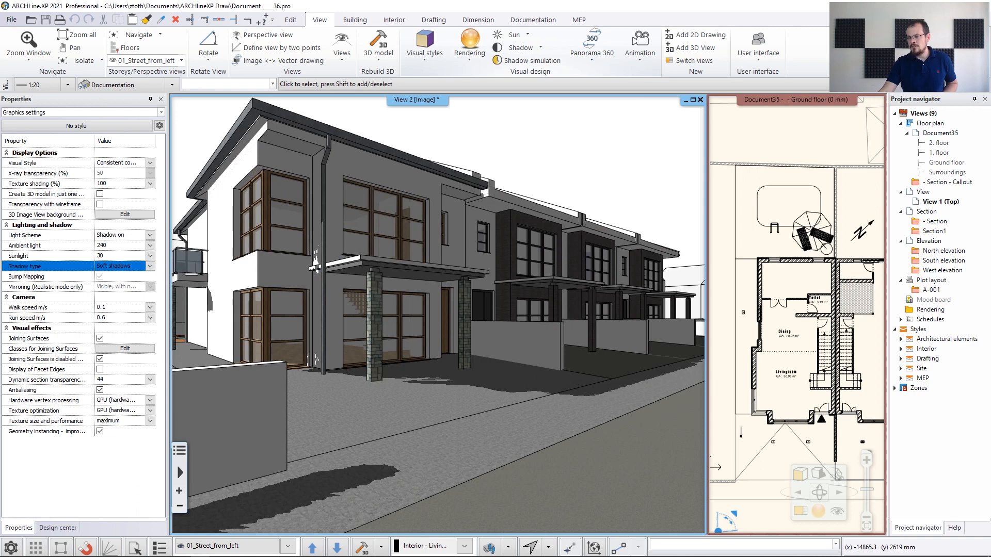
# Display the Heliodon over the corner house and rotate the sun's path so that sunlight falls on the street facade.
pyautogui.moveTo(463, 217); pyautogui.dragTo(491, 227, button='middle')
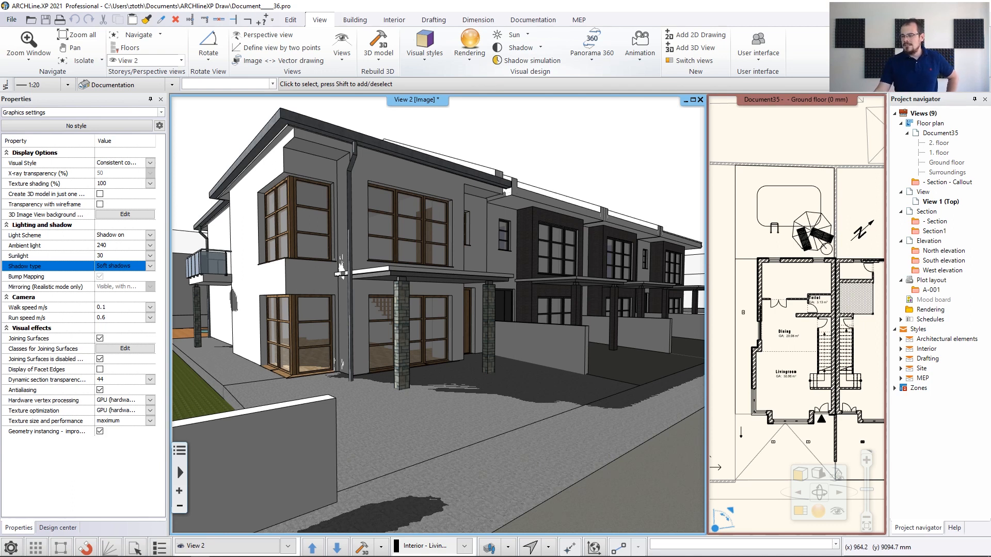
pyautogui.scroll(4, 491, 309)
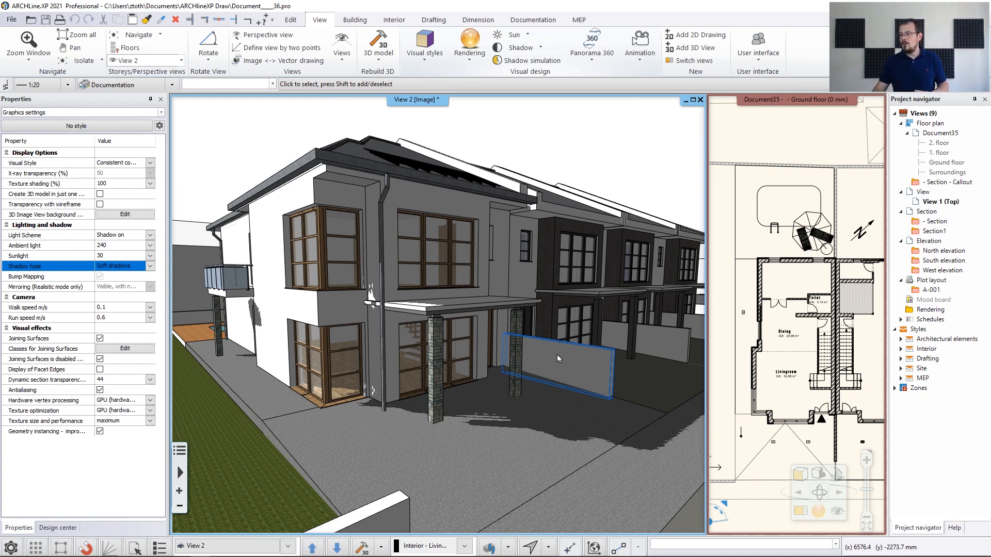
pyautogui.click(527, 35)
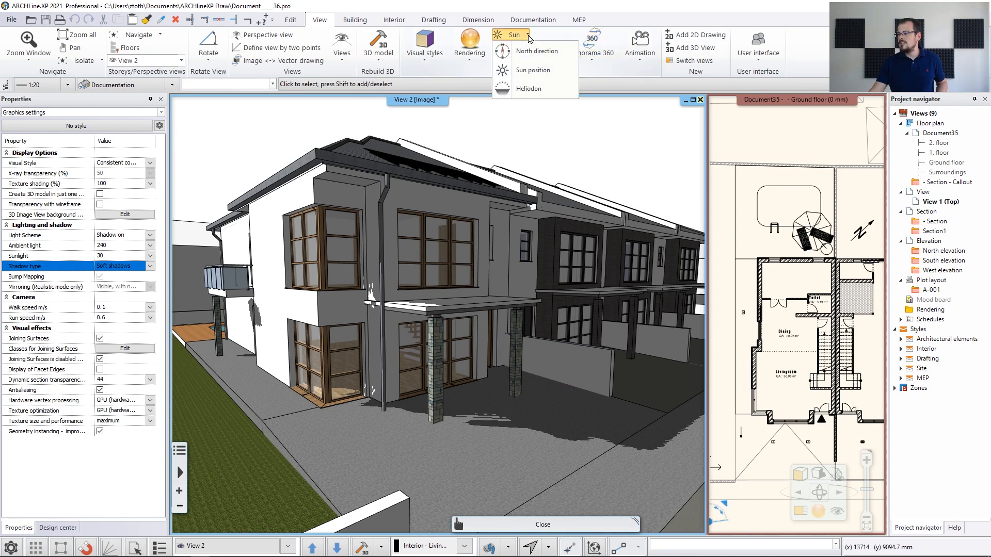
pyautogui.click(537, 90)
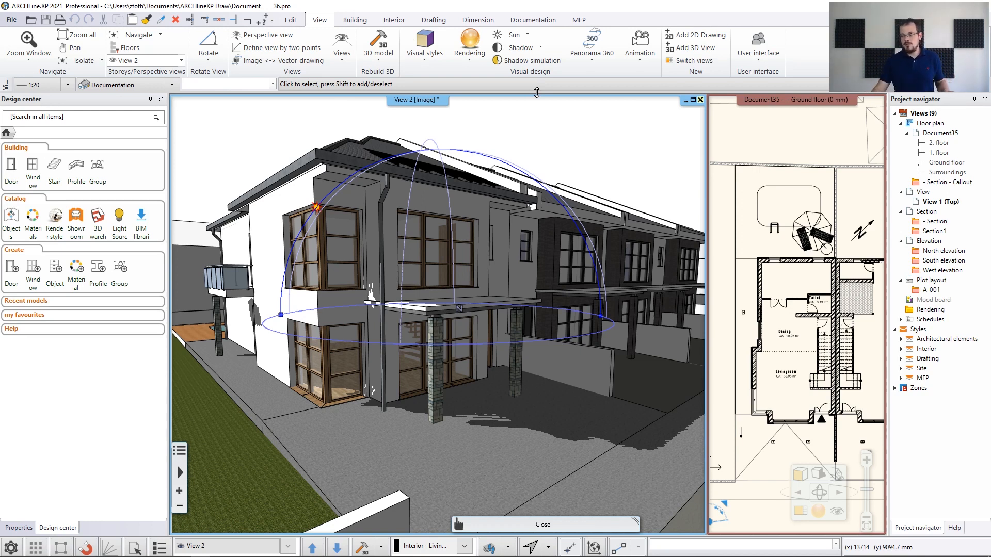
pyautogui.click(281, 315)
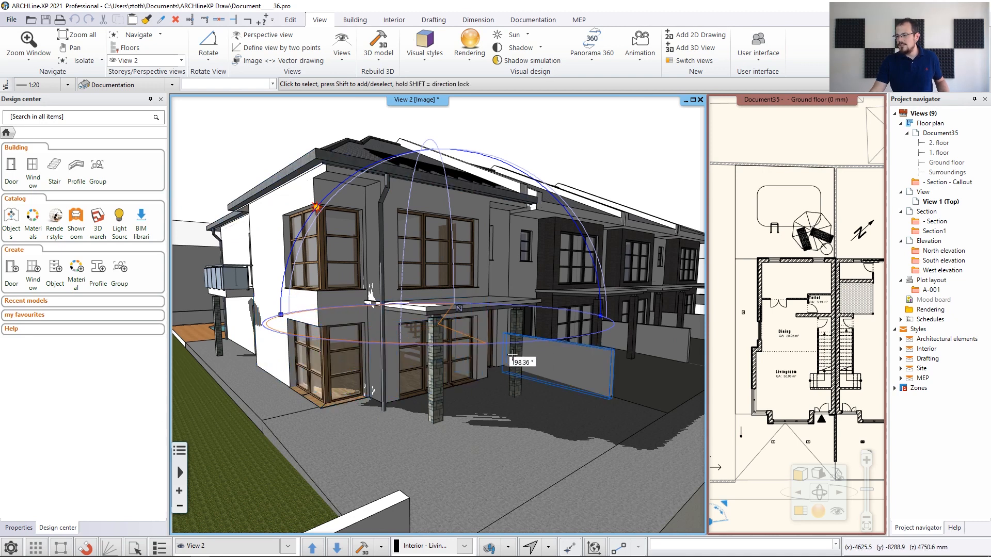
pyautogui.click(598, 345)
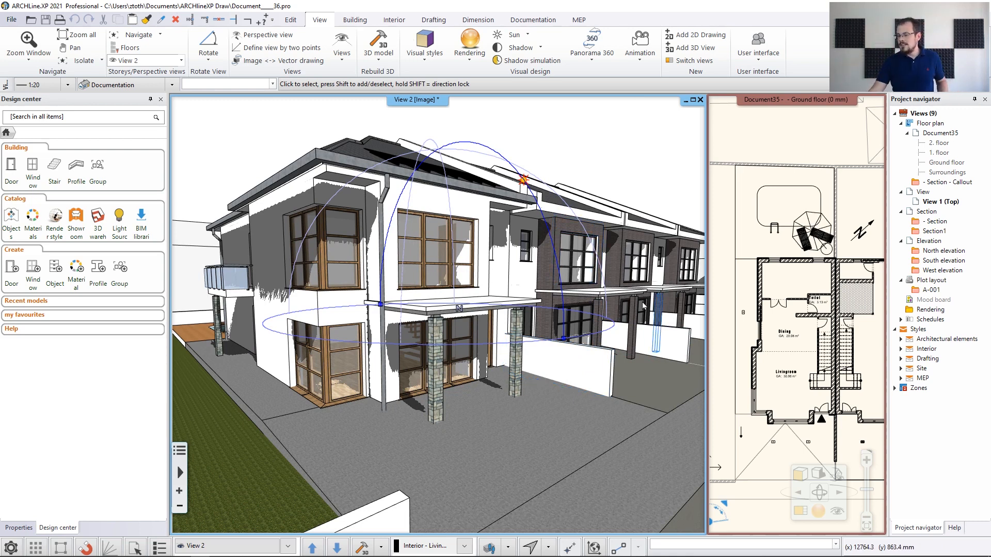
# Move the sun to a new position along its daily arc and close the Heliodon.
pyautogui.click(524, 180)
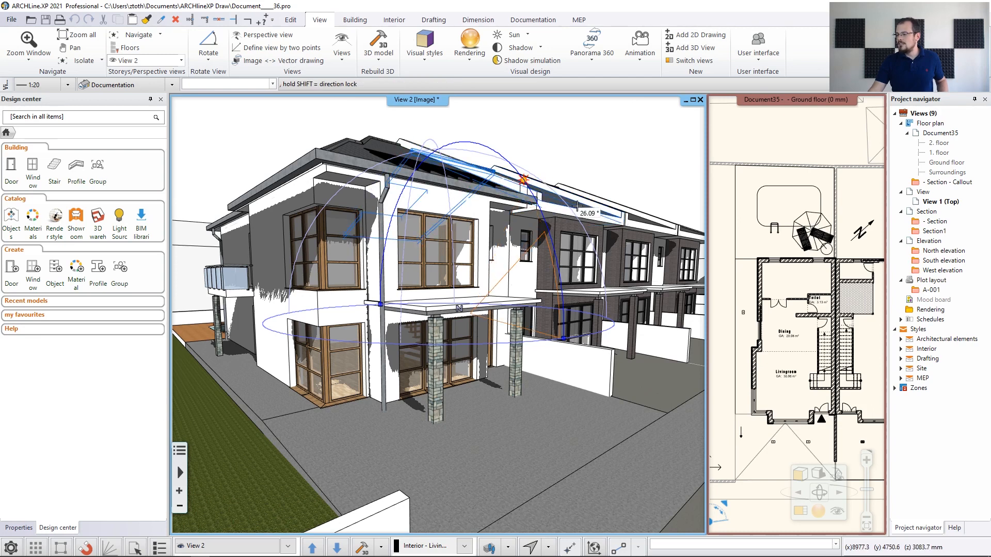
pyautogui.click(542, 144)
pyautogui.press('Escape')
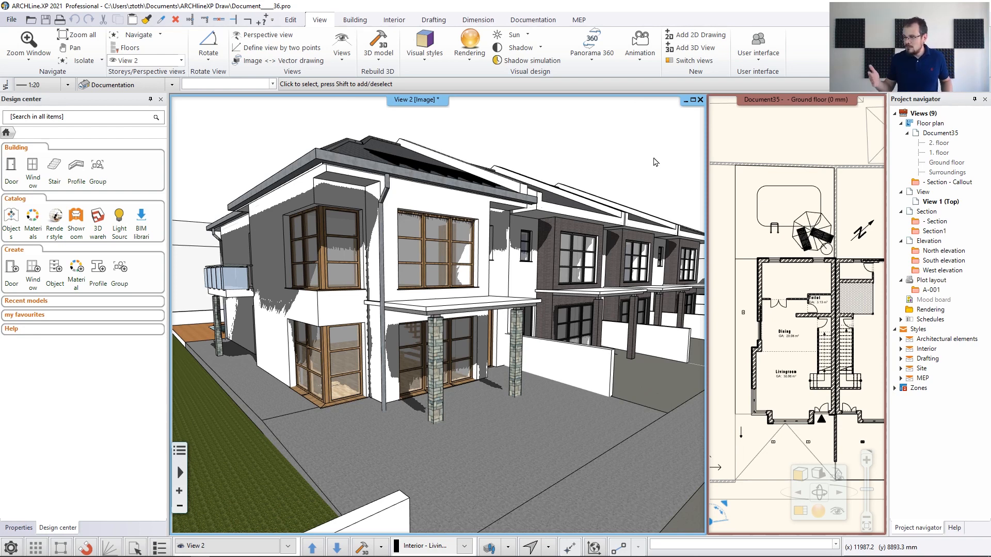
# Set the shadow simulation to 22 April at 11:10 and apply it to the 3D view.
pyautogui.click(542, 48)
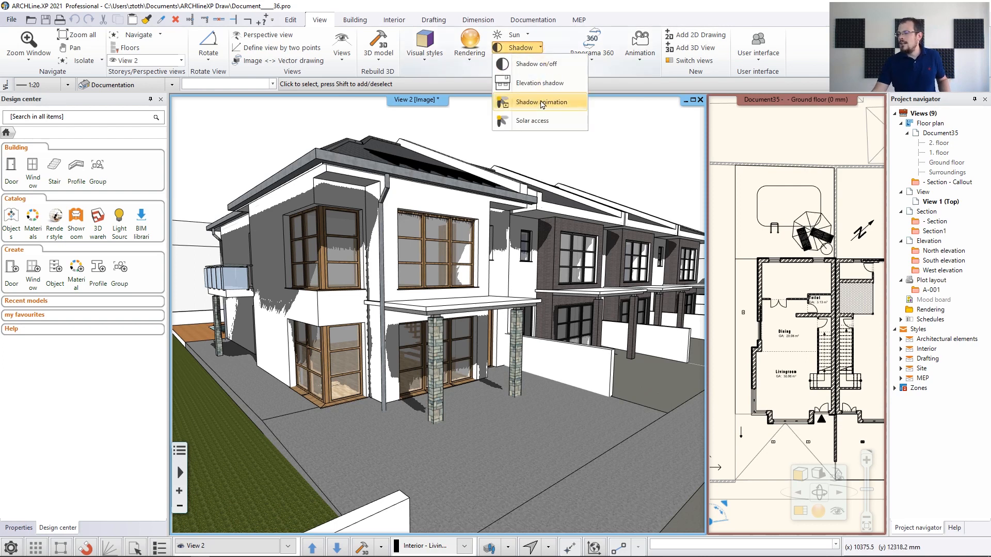
pyautogui.click(561, 5)
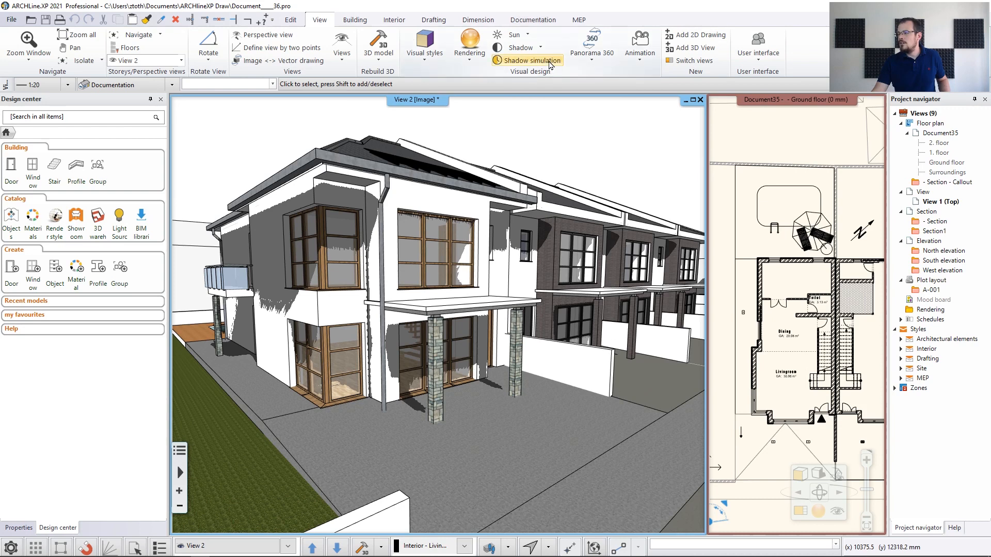
pyautogui.click(555, 61)
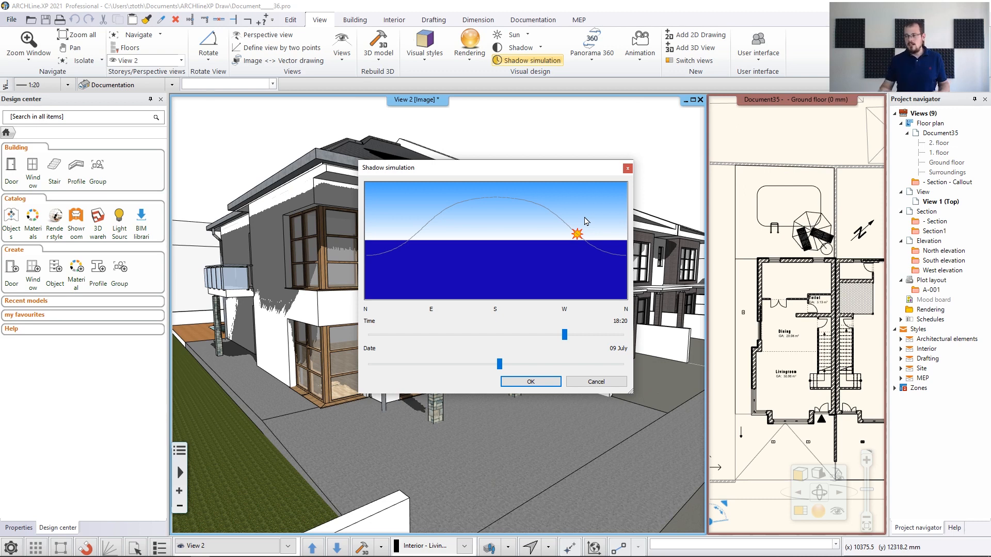
pyautogui.moveTo(517, 173); pyautogui.dragTo(787, 144)
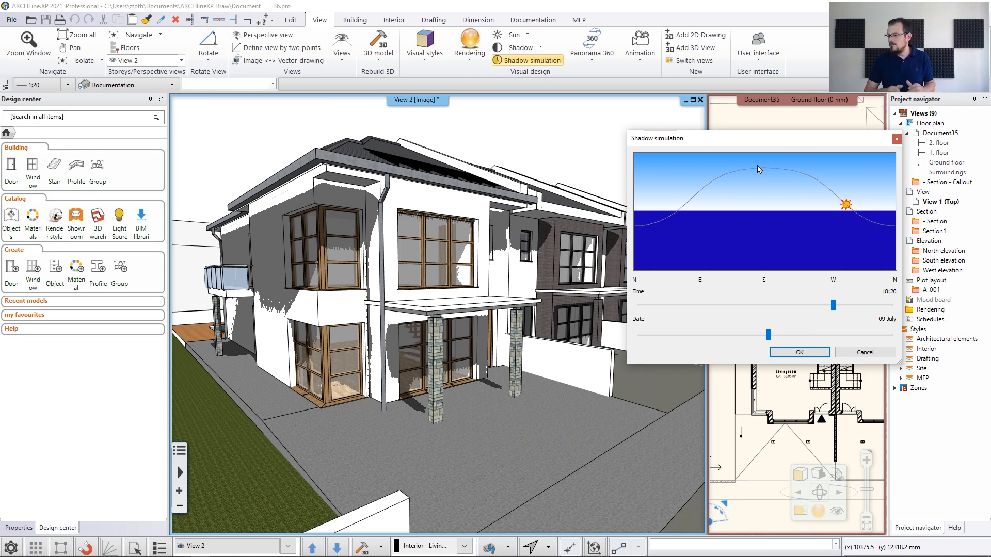
pyautogui.moveTo(834, 306)
pyautogui.mouseDown()
pyautogui.moveTo(753, 310)
pyautogui.moveTo(773, 338)
pyautogui.moveTo(814, 338)
pyautogui.moveTo(715, 338)
pyautogui.mouseUp()
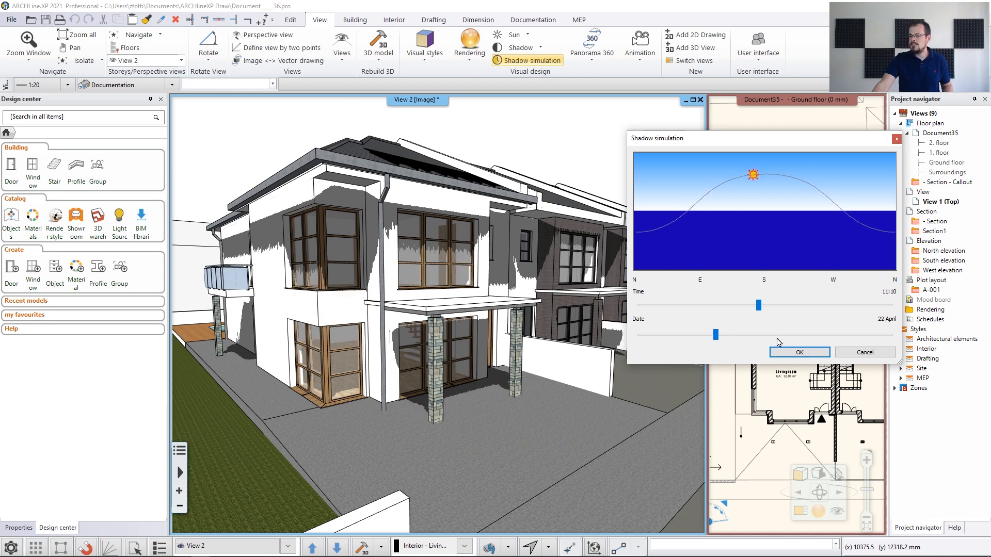
pyautogui.click(803, 352)
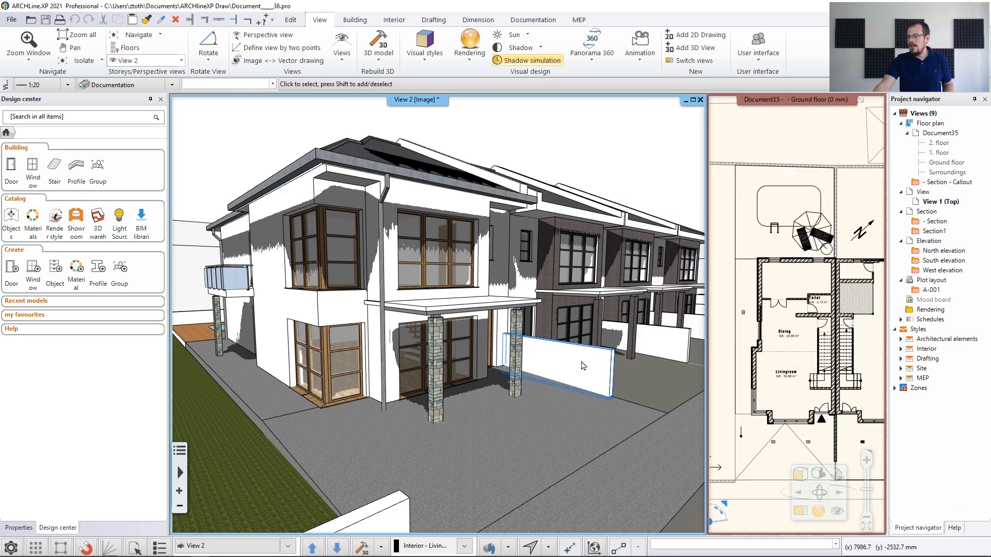
# Restore the saved perspective 01_Street_from_left in the 3D window.
pyautogui.moveTo(601, 454); pyautogui.dragTo(586, 439, button='middle')
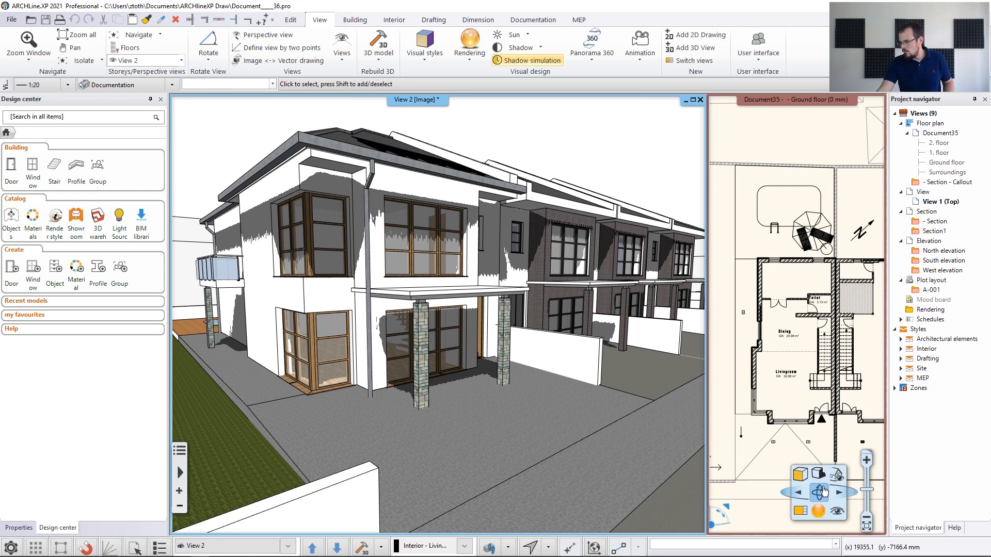
pyautogui.click(837, 479)
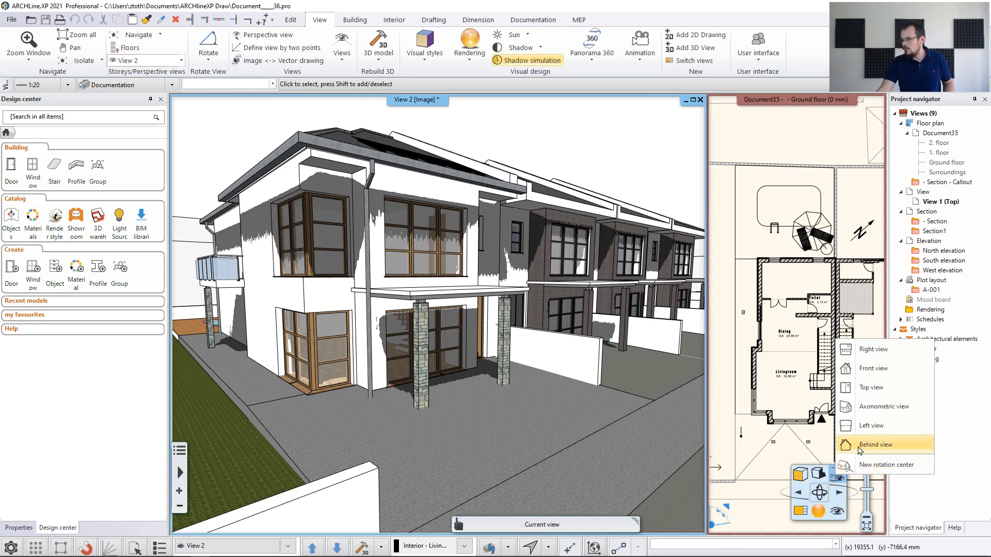
pyautogui.click(837, 515)
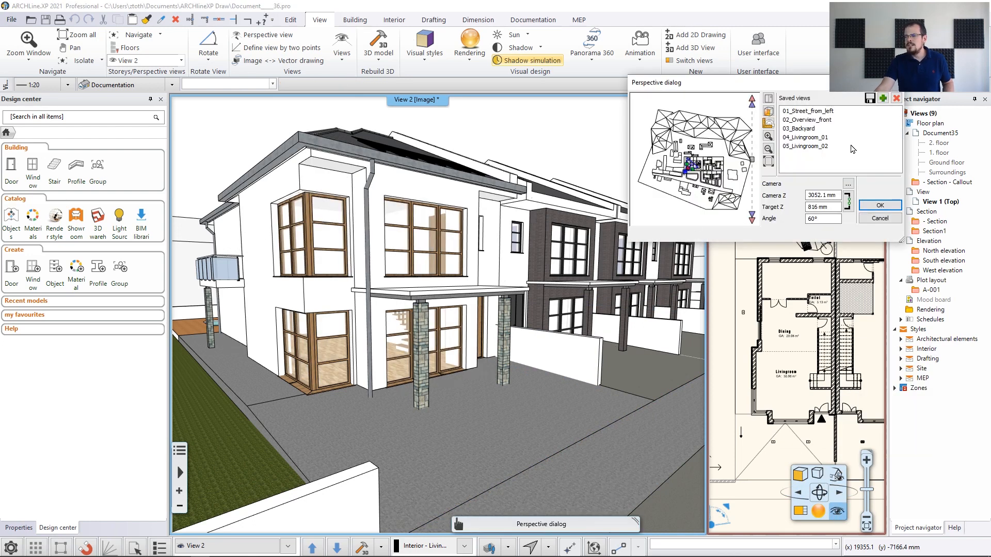
pyautogui.click(822, 111)
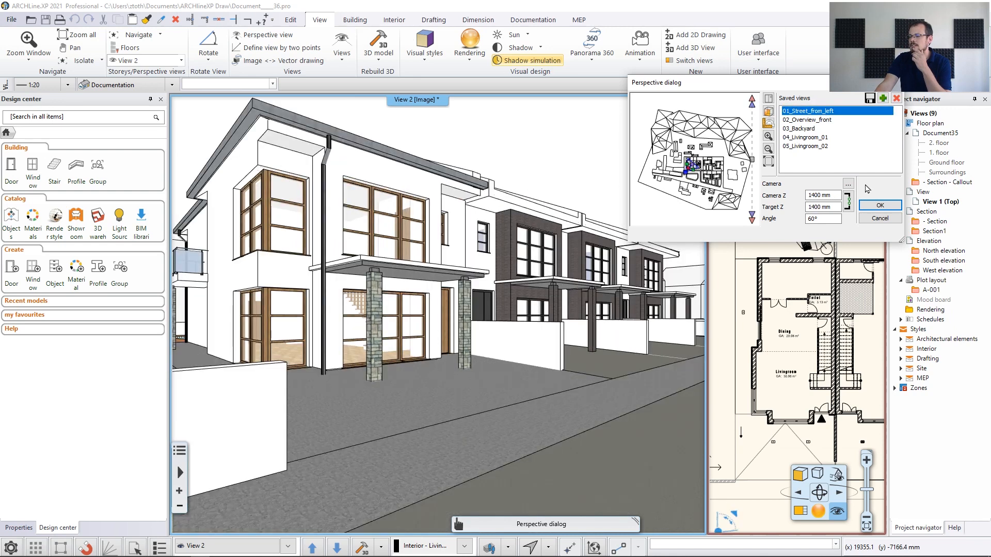
pyautogui.click(879, 205)
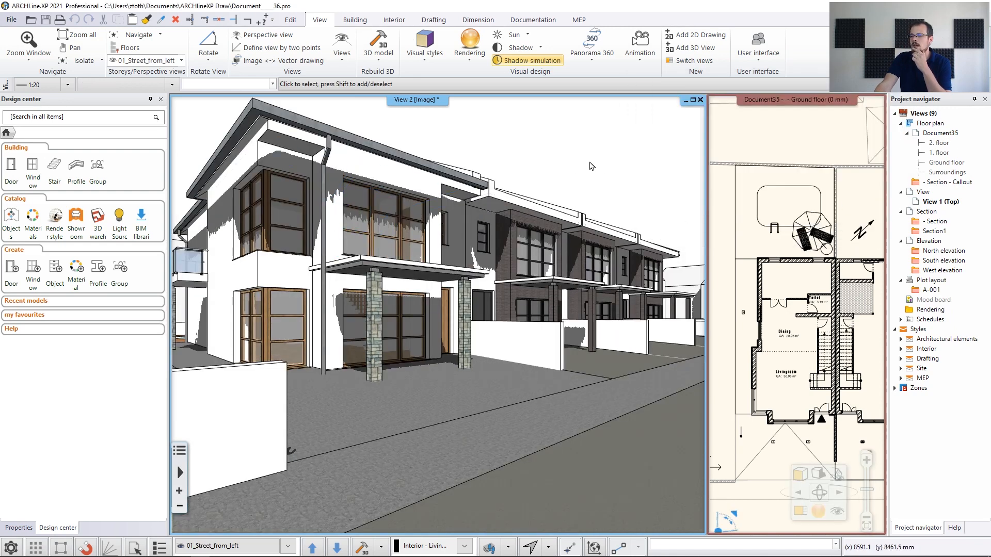
# Change the shadow type in the 3D graphics settings to Hard shadows.
pyautogui.click(19, 528)
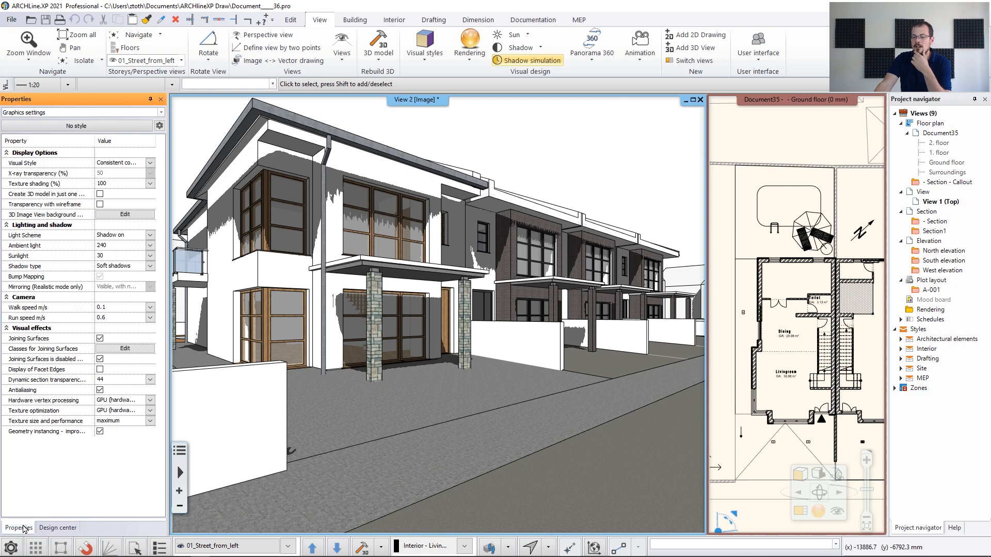
pyautogui.click(149, 266)
pyautogui.click(130, 283)
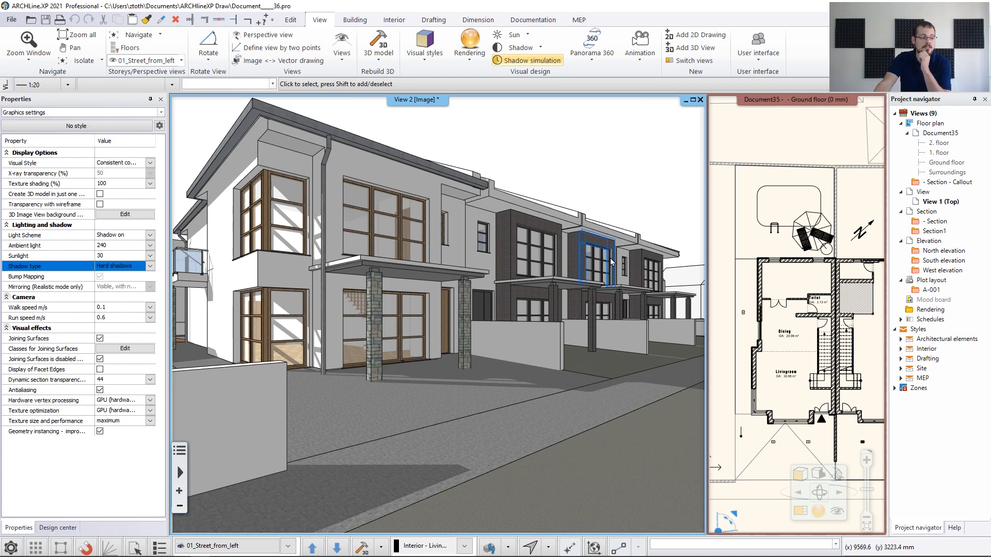
# Set the shadow simulation time to 10:00 and apply it to the street view.
pyautogui.click(543, 64)
pyautogui.moveTo(547, 162); pyautogui.dragTo(809, 116)
pyautogui.moveTo(727, 276); pyautogui.dragTo(717, 280)
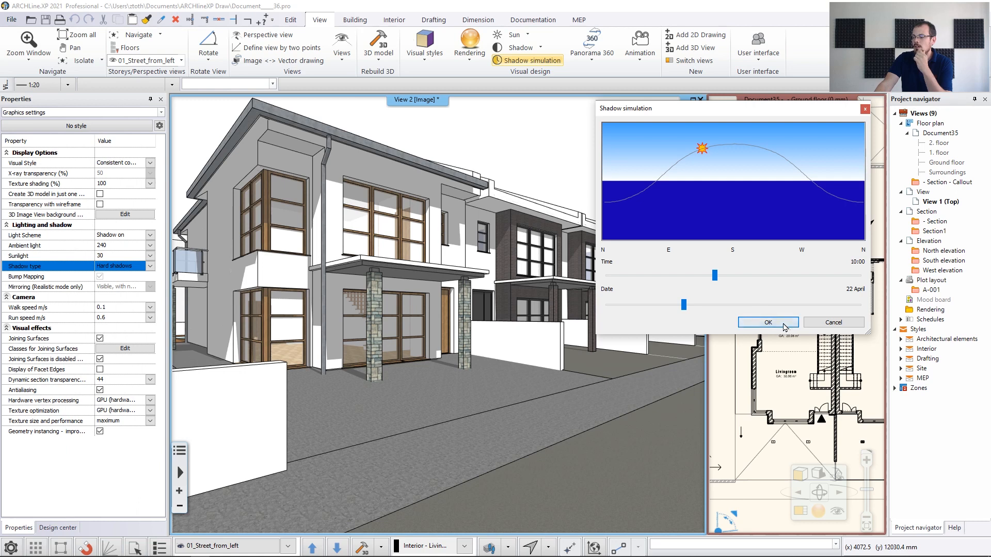
pyautogui.click(766, 322)
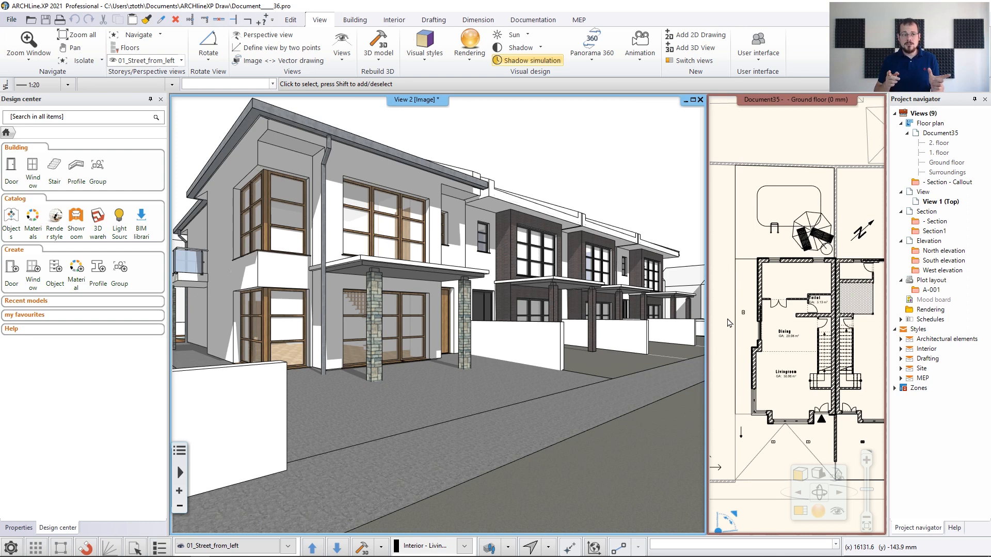
pyautogui.click(527, 35)
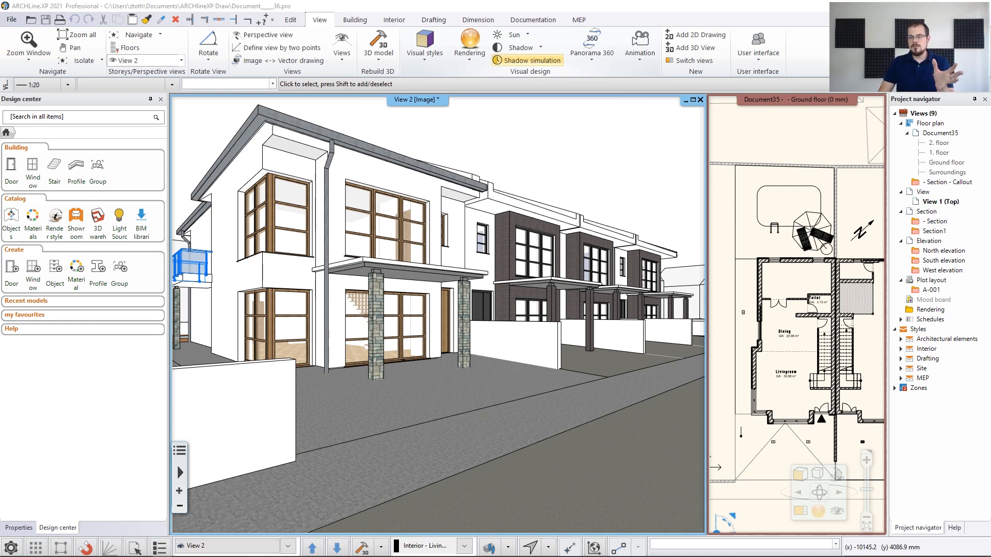
# Browse the global light sources to the Halogen category and view its import options.
pyautogui.click(120, 222)
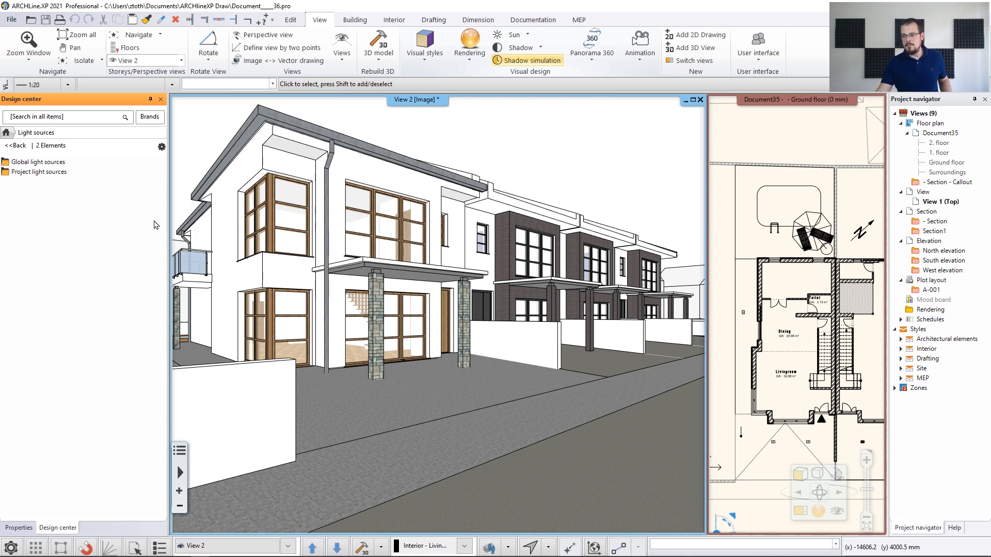
pyautogui.doubleClick(36, 162)
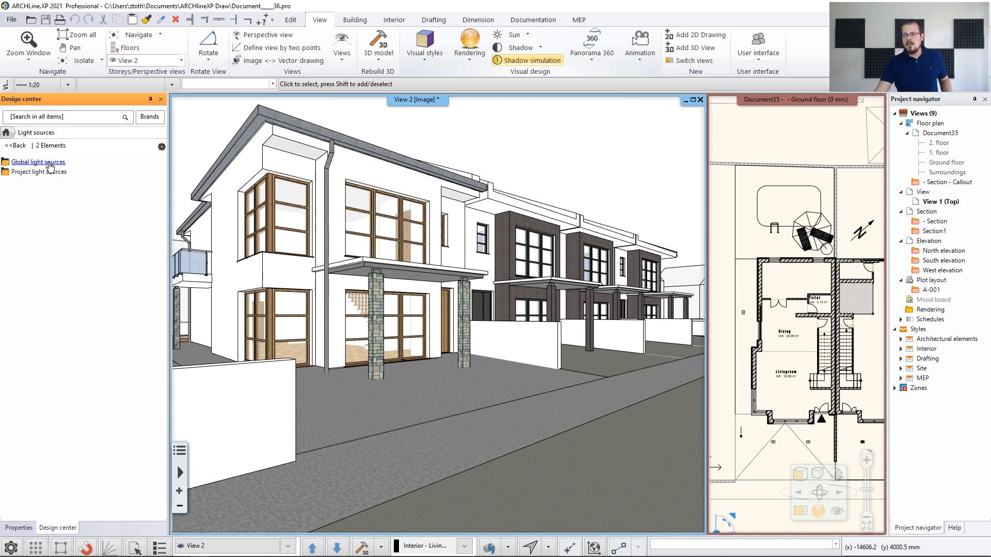
pyautogui.doubleClick(27, 183)
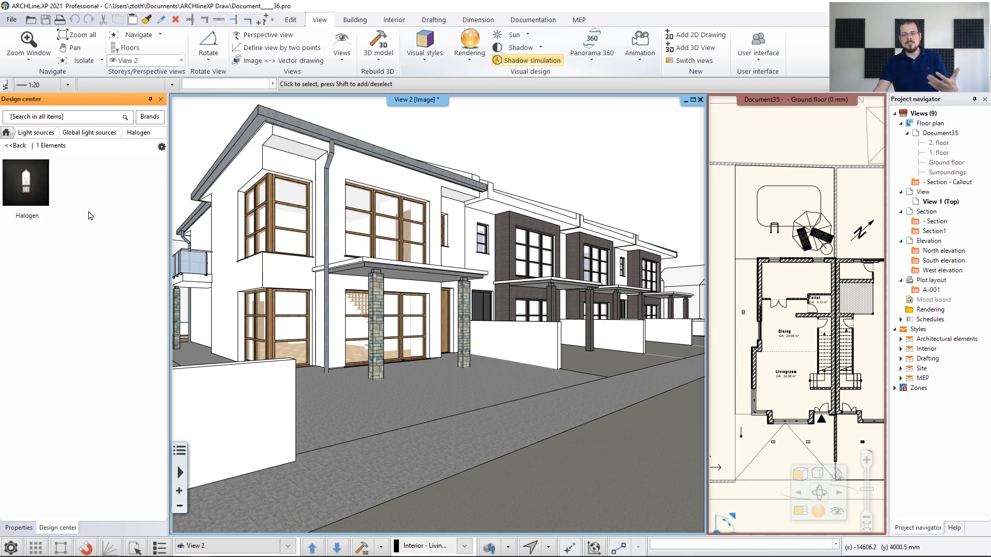
pyautogui.click(162, 147)
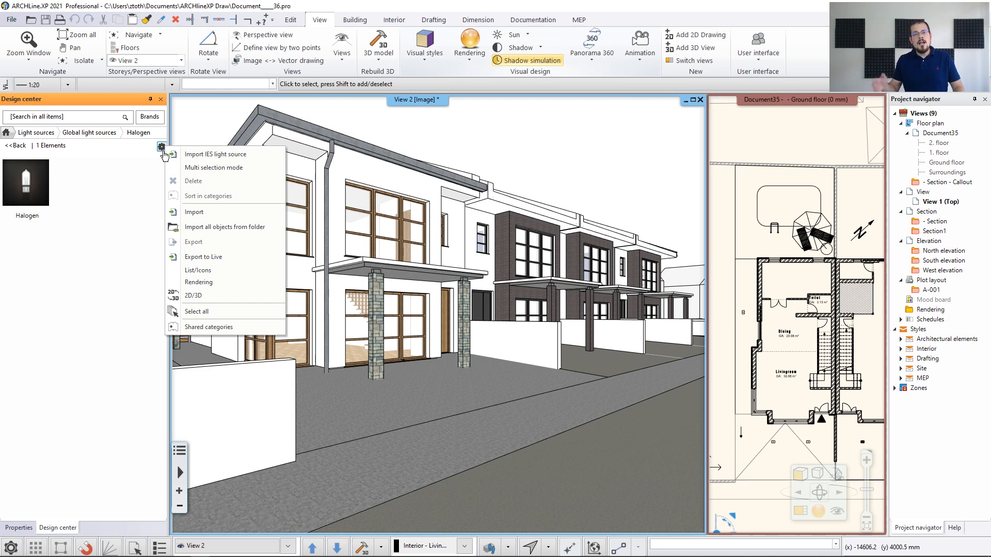
pyautogui.click(163, 152)
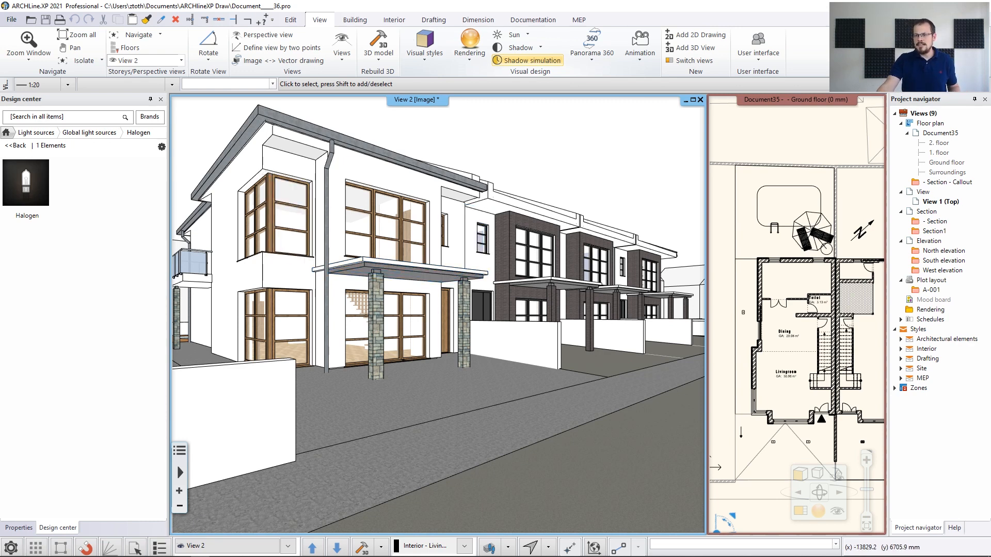
# Open the Ceiling Lights category under Lighting in the object catalog.
pyautogui.click(8, 133)
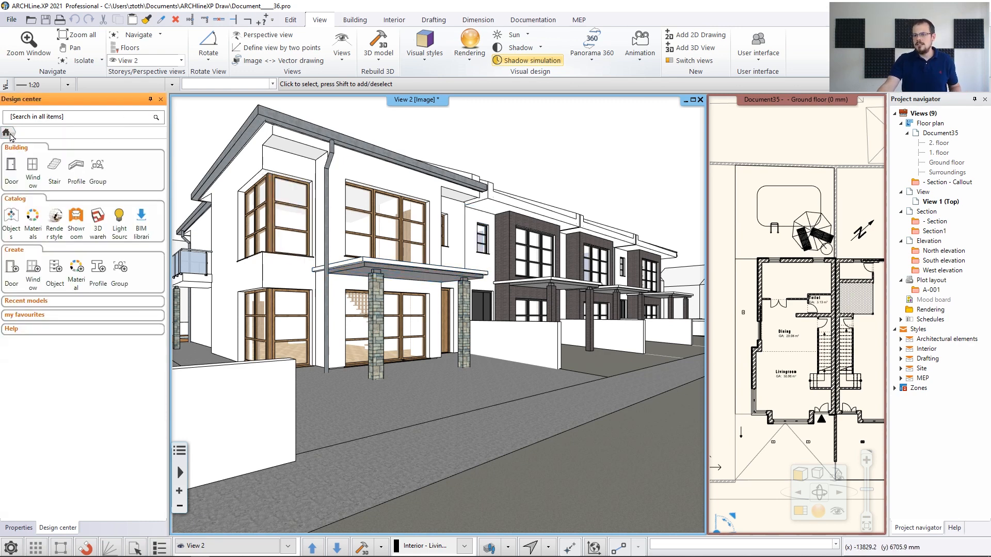
pyautogui.click(13, 217)
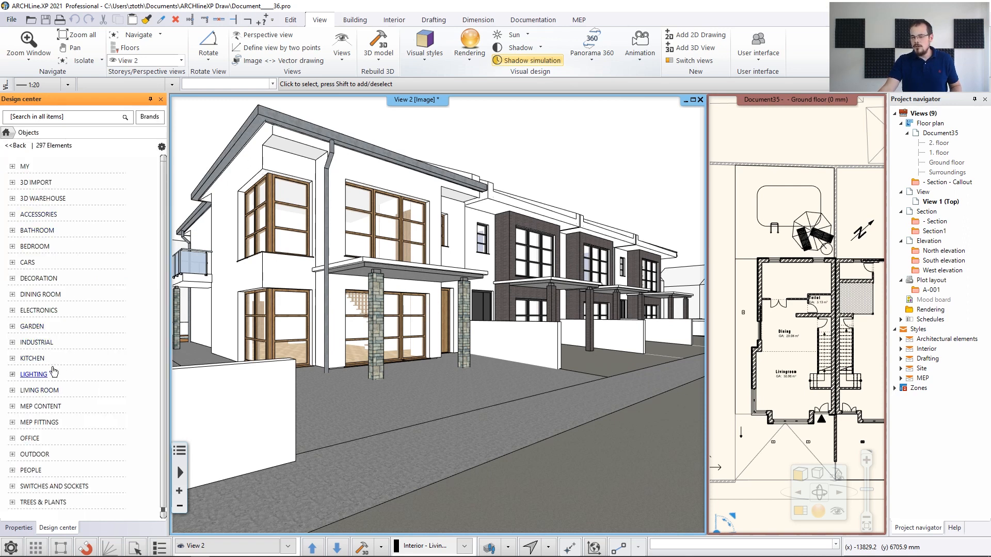
pyautogui.click(27, 373)
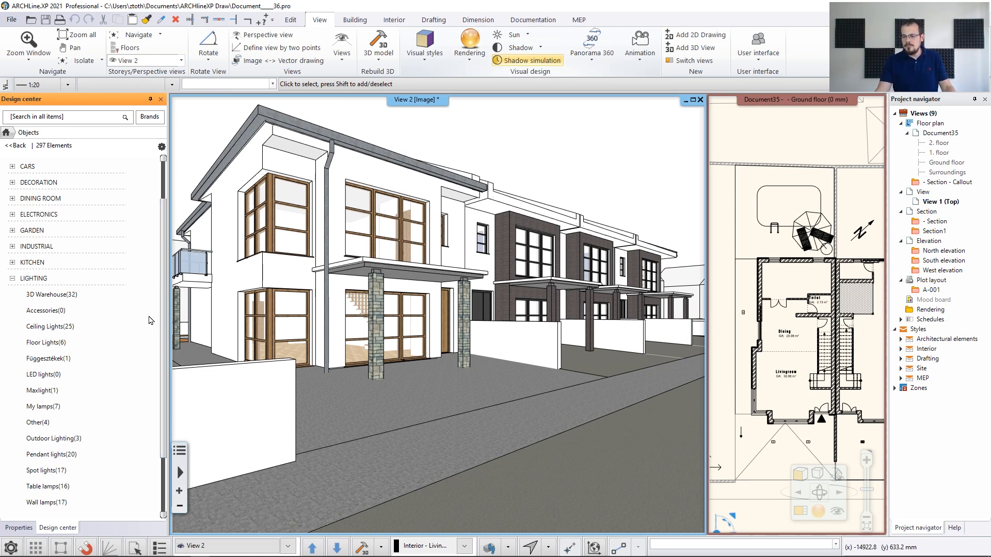
pyautogui.click(54, 328)
pyautogui.moveTo(134, 325)
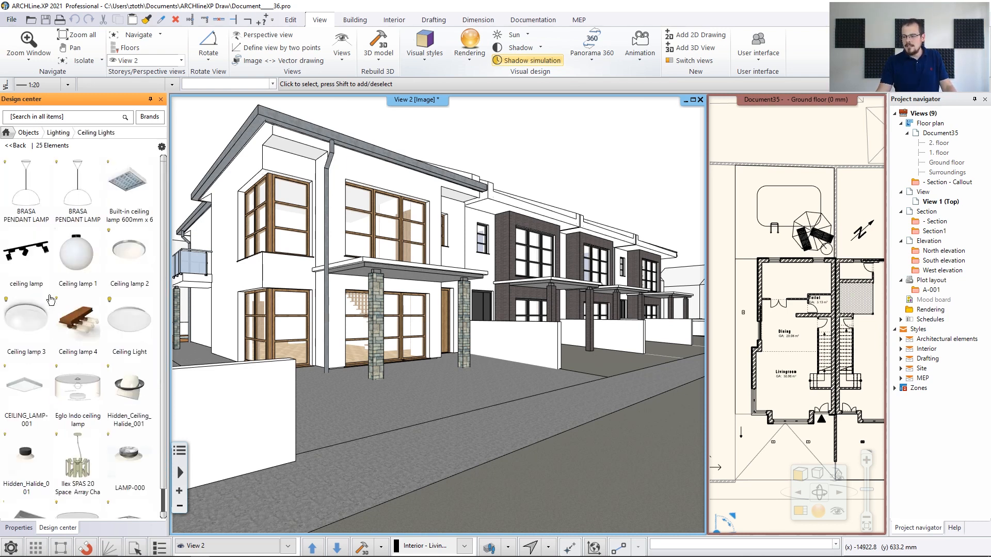
# Place one Ceiling lamp 3 on the underside of the entrance canopy, between the stone columns.
pyautogui.click(40, 331)
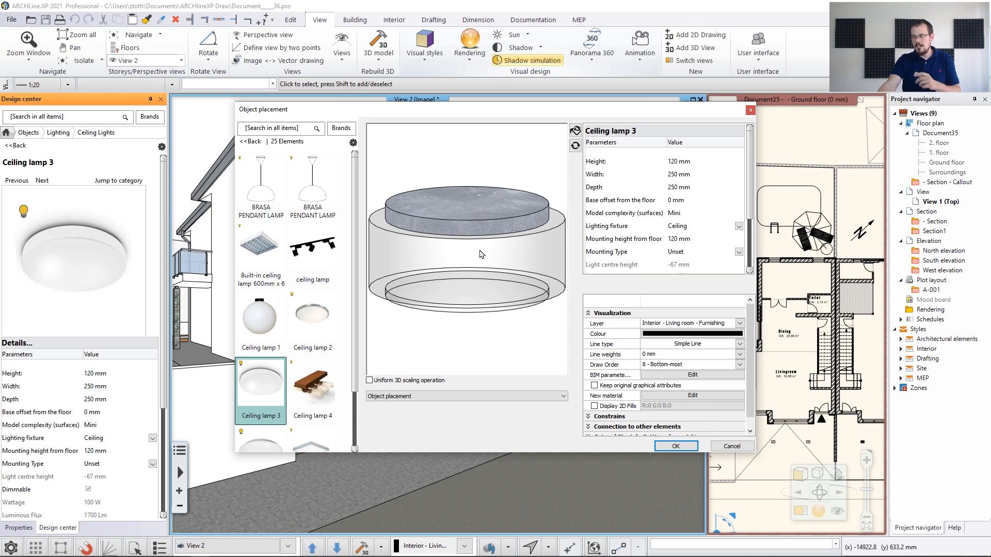
pyautogui.click(675, 446)
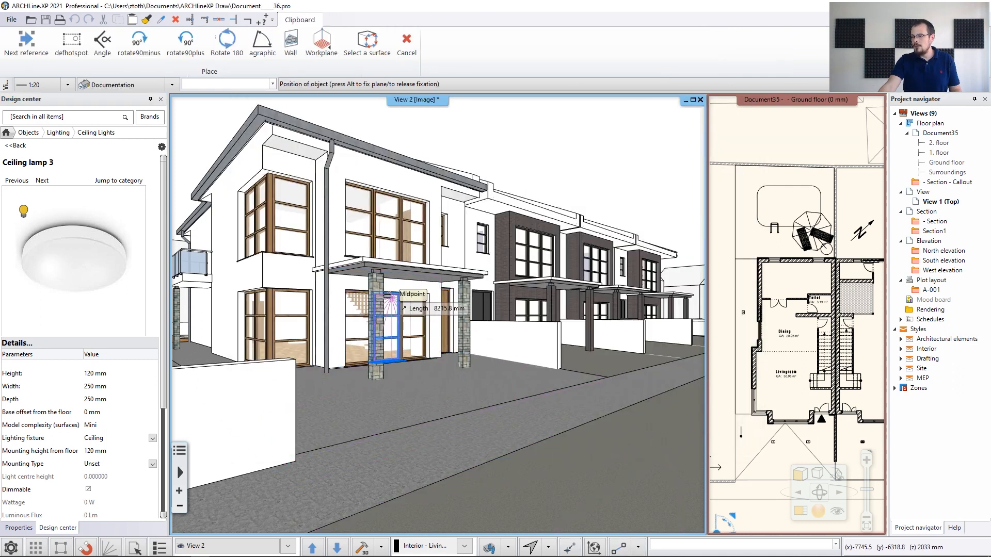
pyautogui.scroll(5, 387, 296)
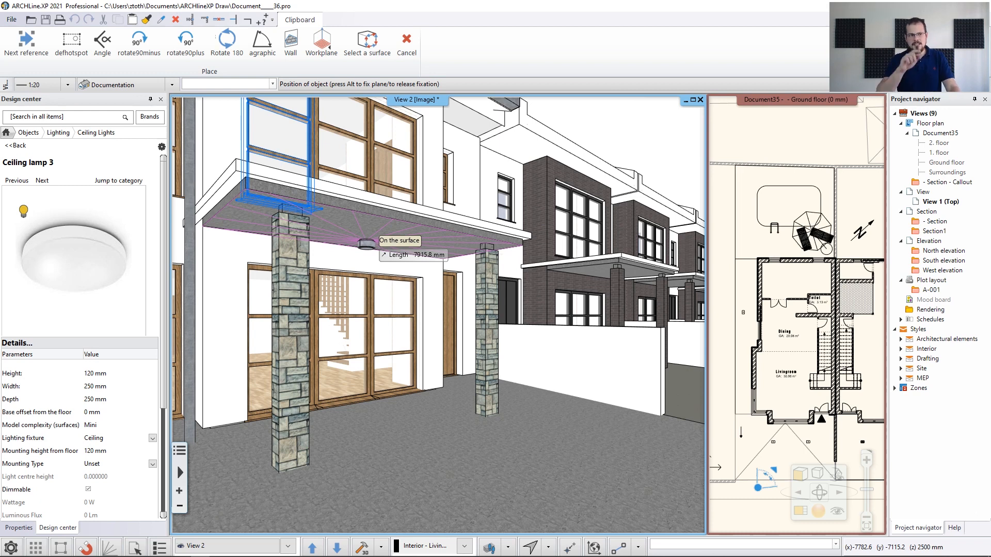
pyautogui.click(366, 244)
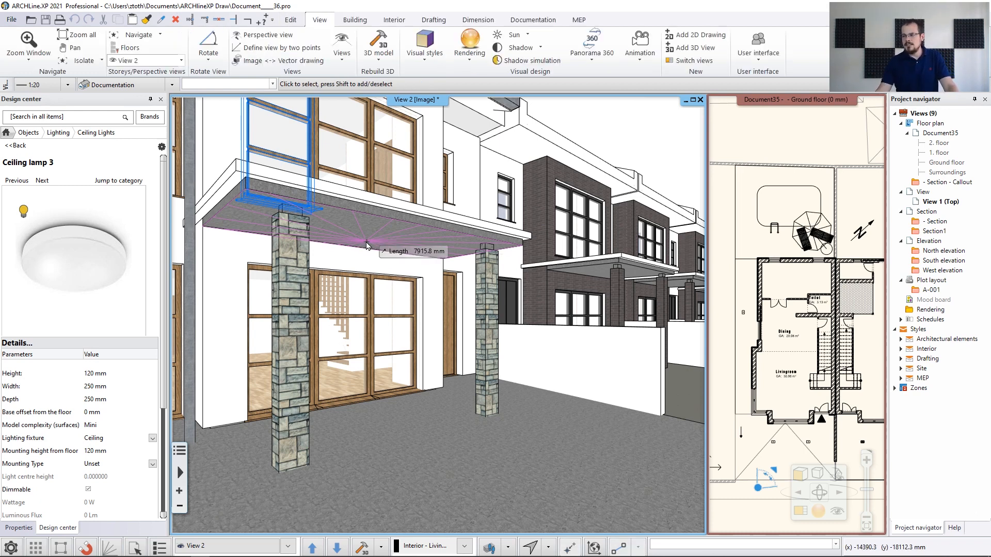
pyautogui.moveTo(71, 271); pyautogui.dragTo(379, 237)
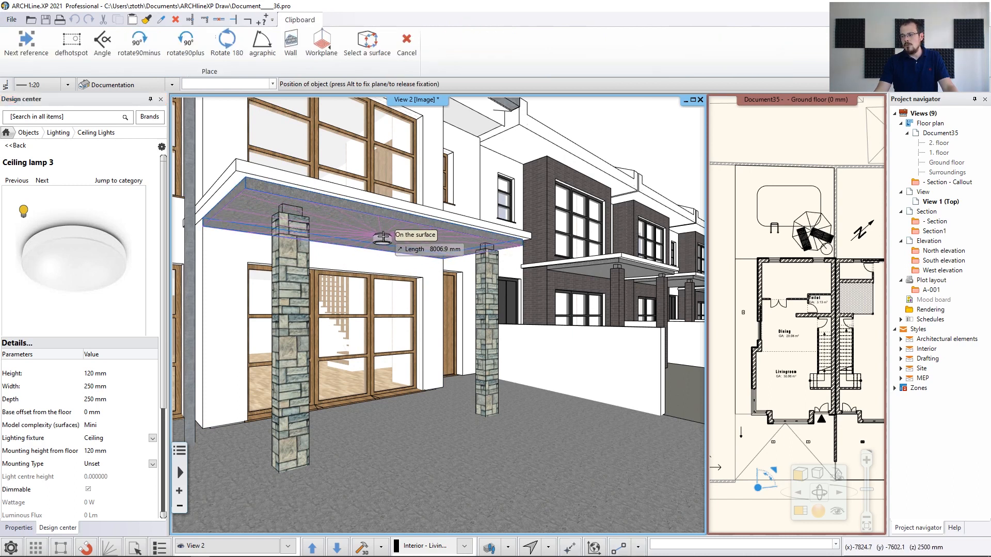
pyautogui.click(383, 237)
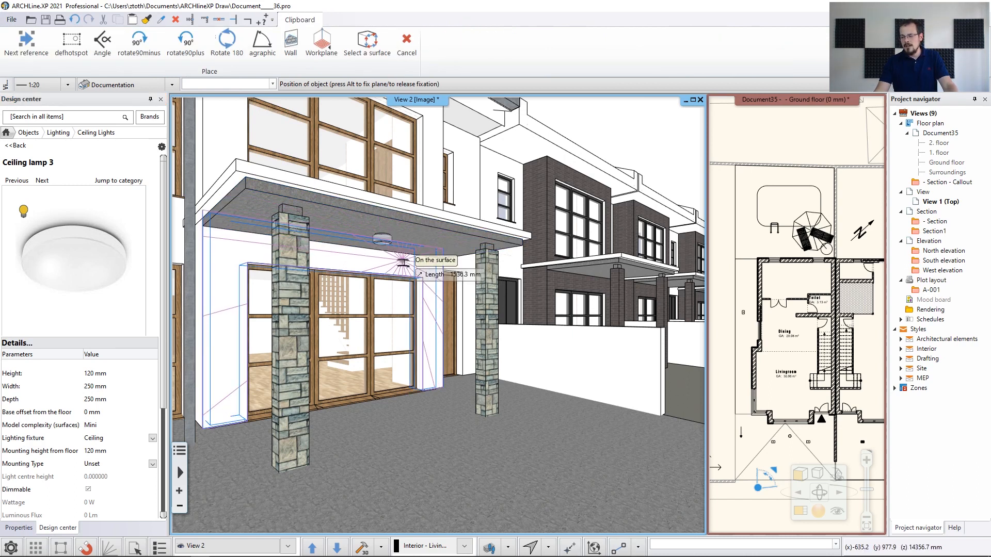
pyautogui.press('Escape')
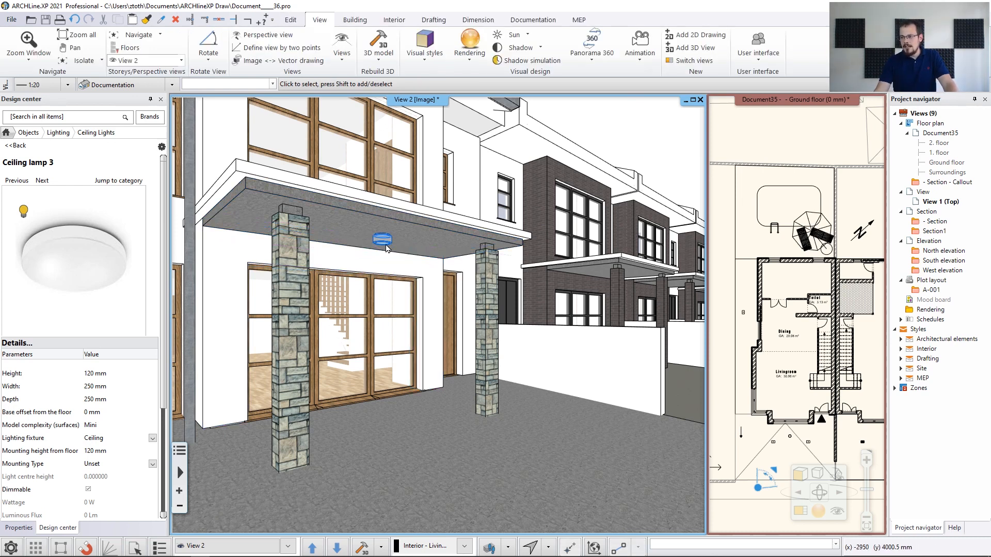
# Select the ceiling lamp under the entrance canopy and examine its object properties.
pyautogui.click(390, 254)
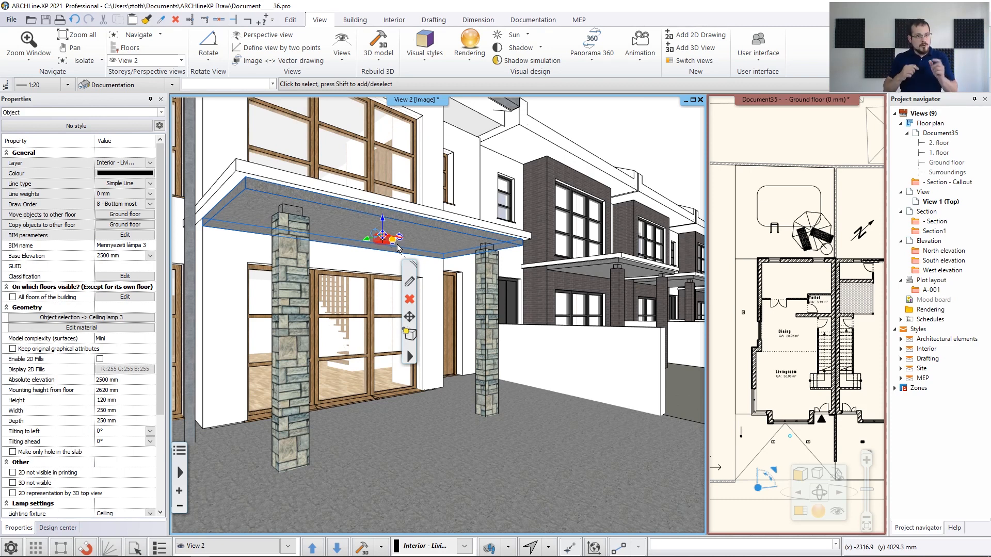
pyautogui.click(299, 296)
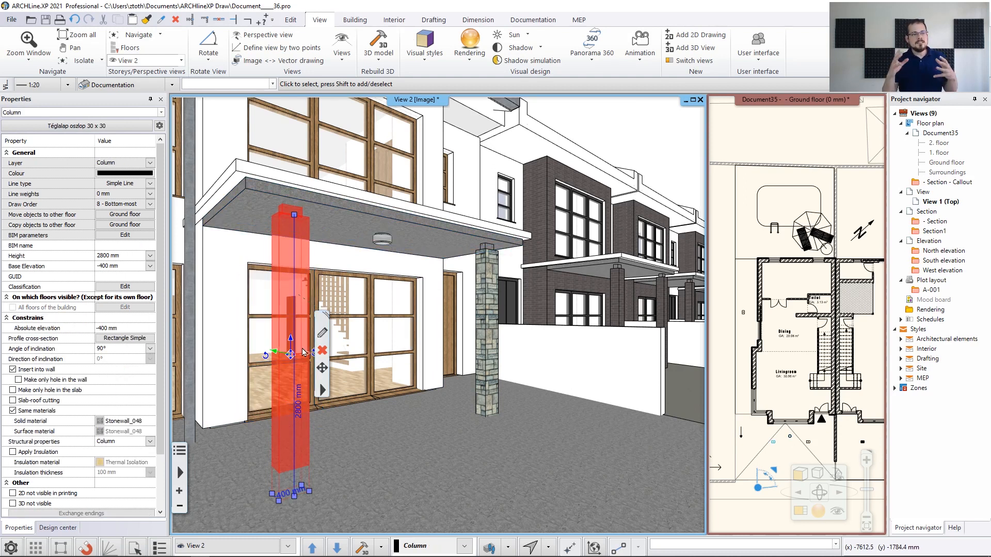
pyautogui.click(383, 240)
pyautogui.scroll(1, 388, 249)
pyautogui.scroll(3, 388, 249)
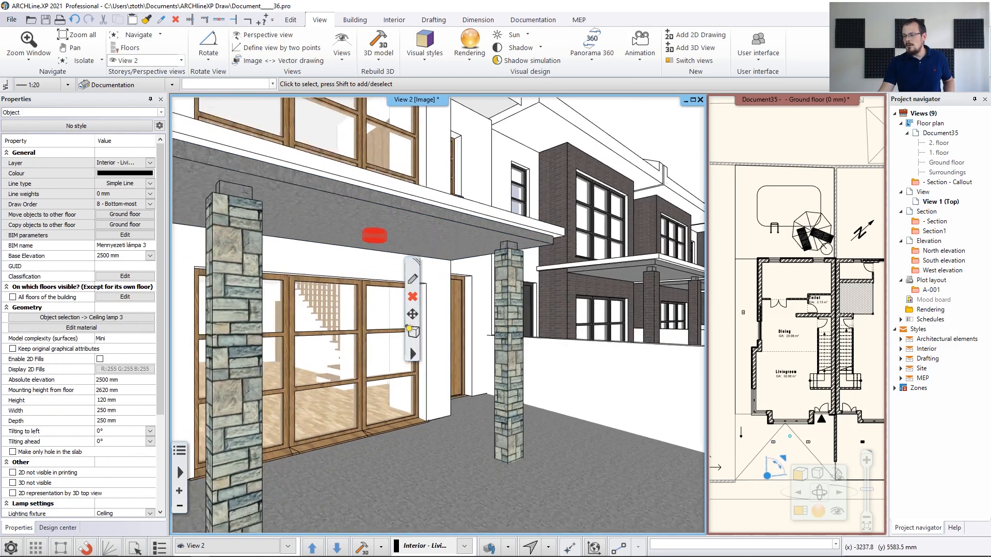
pyautogui.moveTo(322, 208); pyautogui.dragTo(295, 199, button='middle')
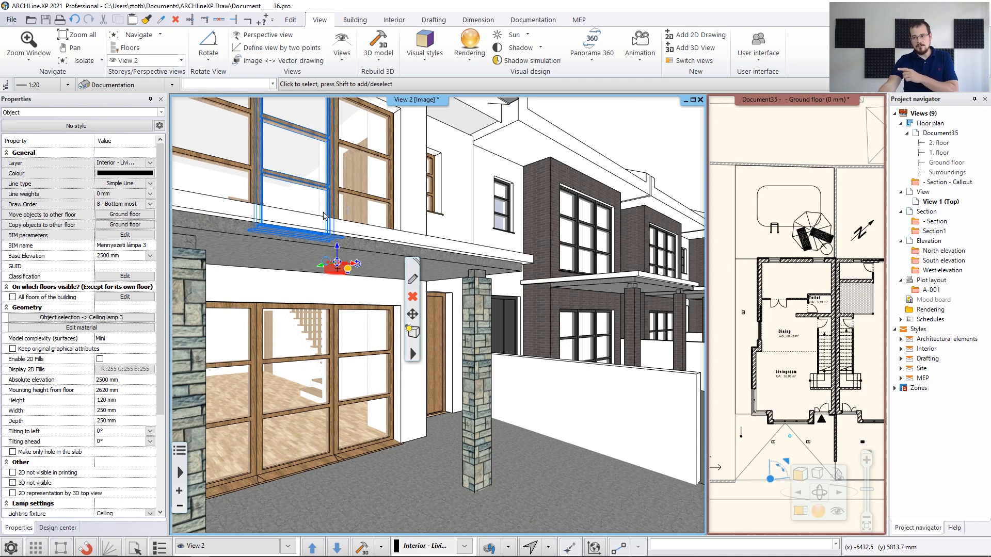
# Examine the Light sources properties of the canopy's ceiling lamp, including its dimming level and light solid radius, and deselect it.
pyautogui.click(162, 113)
pyautogui.click(120, 124)
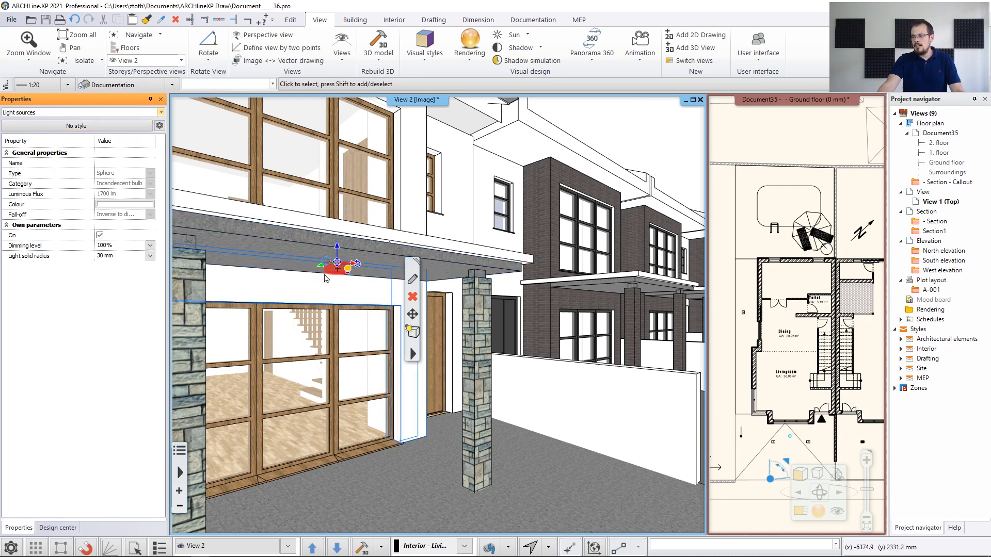
pyautogui.click(349, 269)
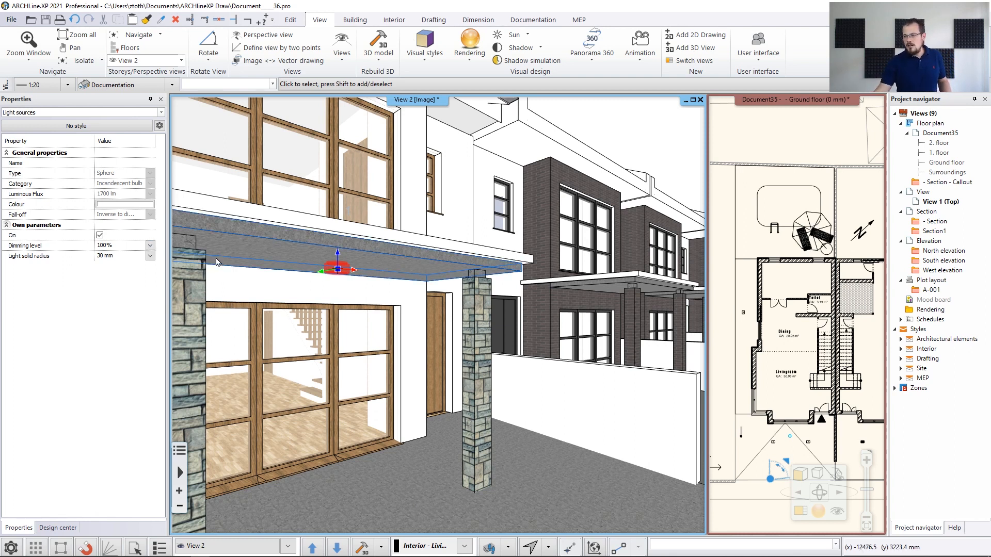
pyautogui.scroll(4, 392, 214)
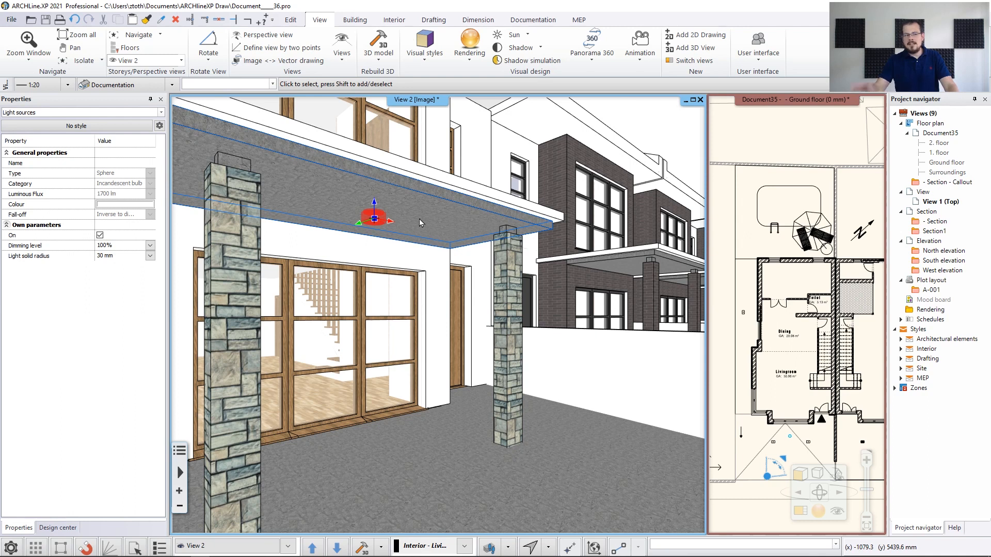
pyautogui.press('Escape')
# Make the Ground floor plan the main view, showing the ceiling lamp between the two entrance columns.
pyautogui.click(789, 126)
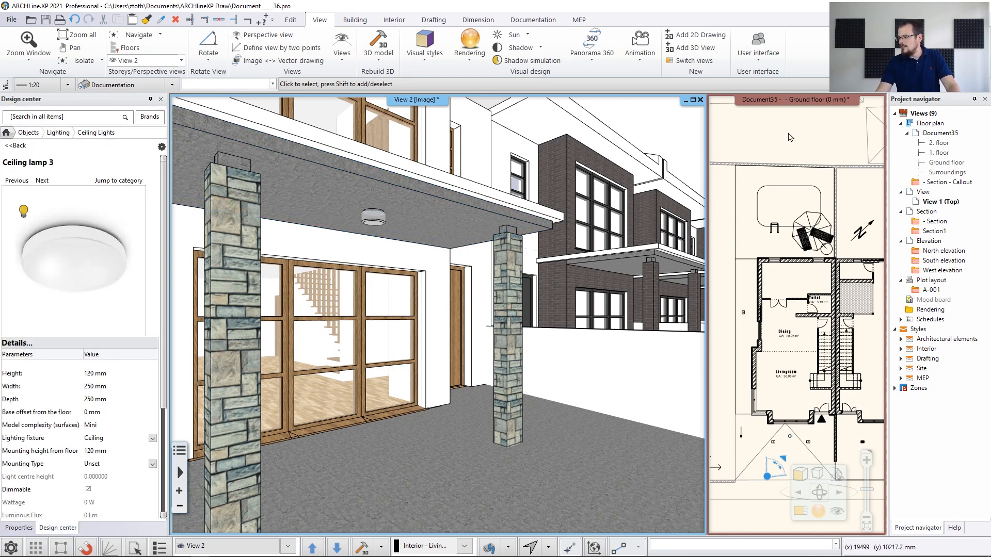
pyautogui.click(800, 511)
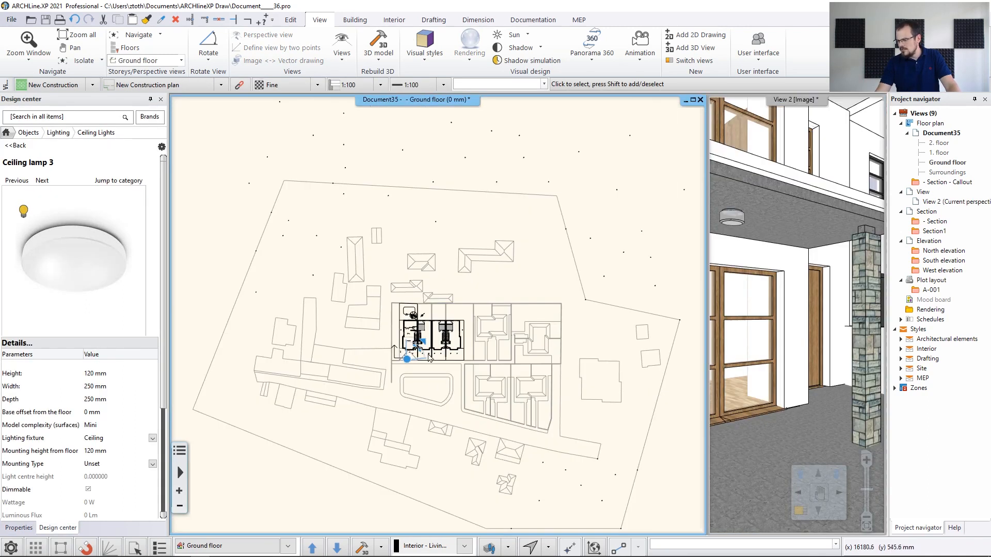
pyautogui.scroll(10, 413, 315)
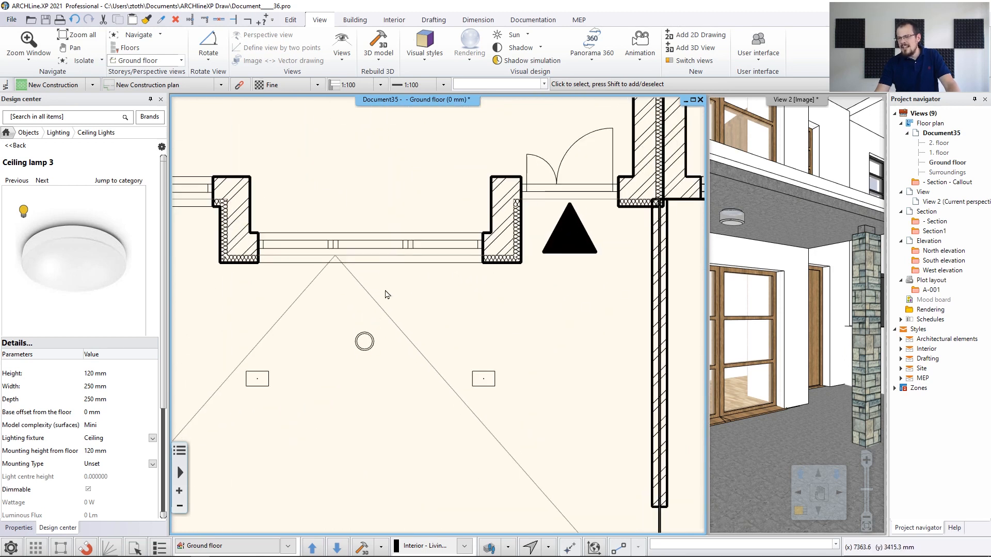
pyautogui.scroll(1, 376, 291)
pyautogui.scroll(1, 372, 292)
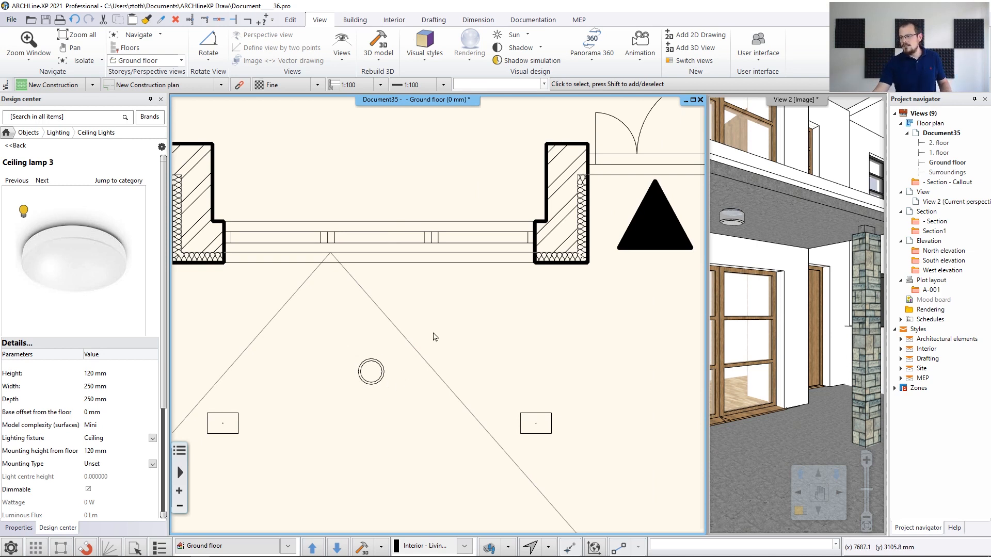
# Move the ceiling lamp in plan so it lines up with the midpoint of the front living room window.
pyautogui.click(372, 370)
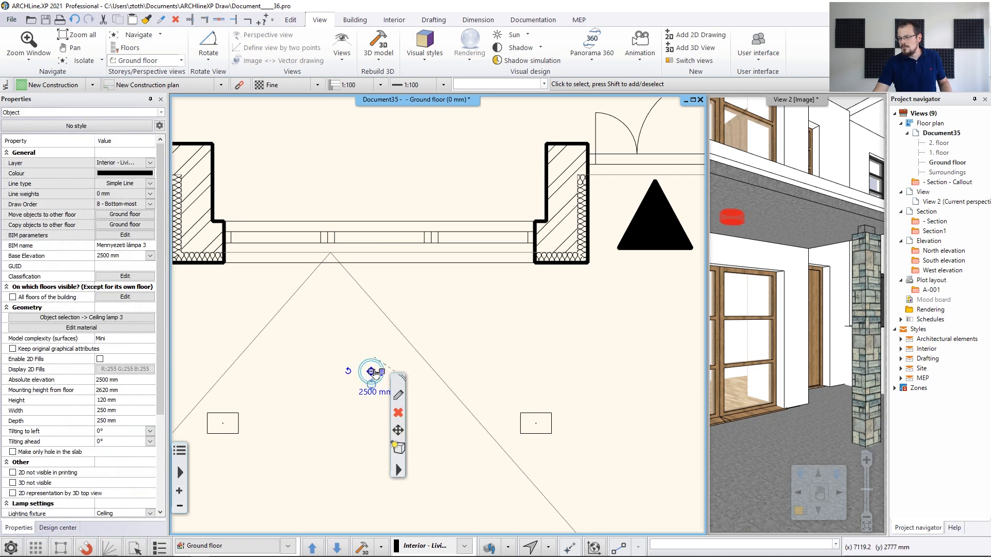
pyautogui.click(372, 372)
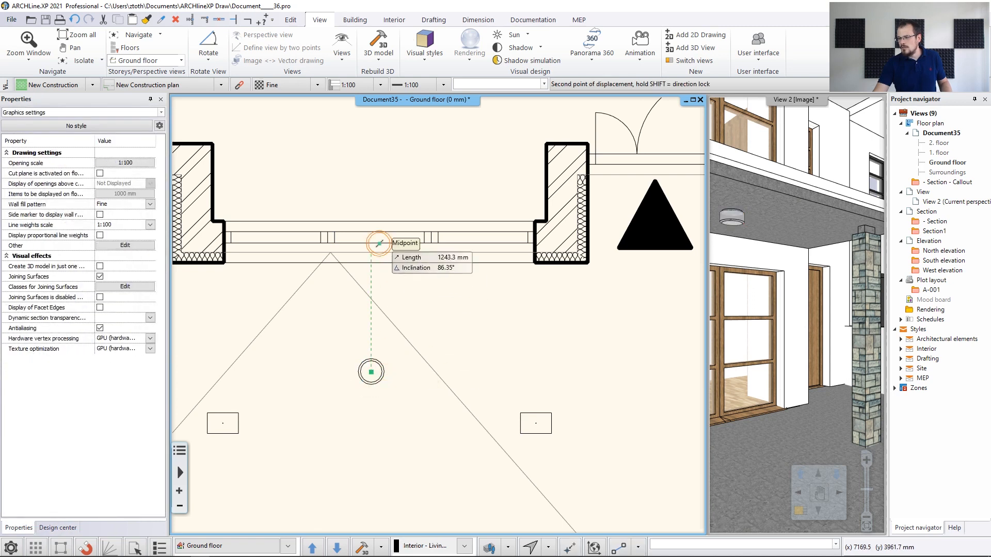
pyautogui.scroll(3, 341, 443)
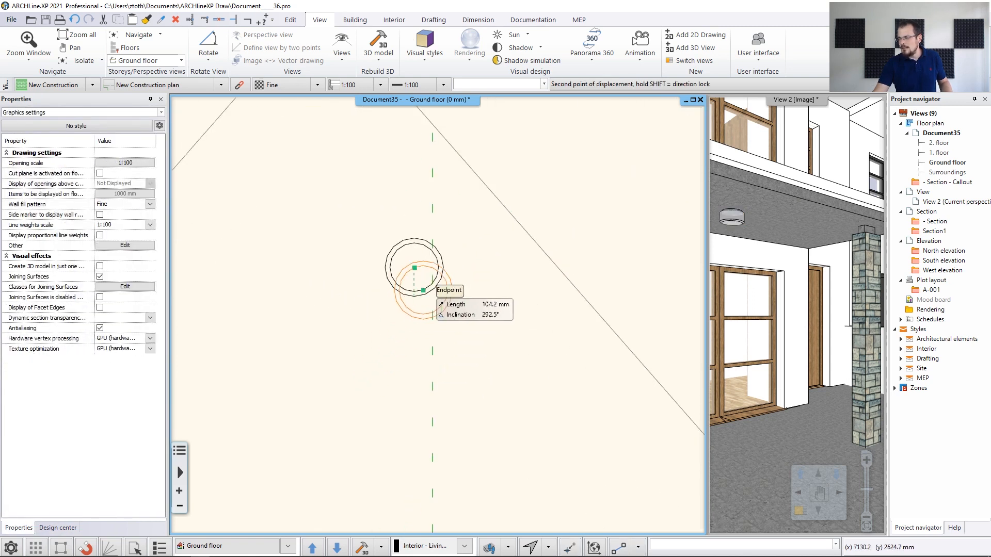
pyautogui.click(436, 307)
pyautogui.scroll(-5, 436, 310)
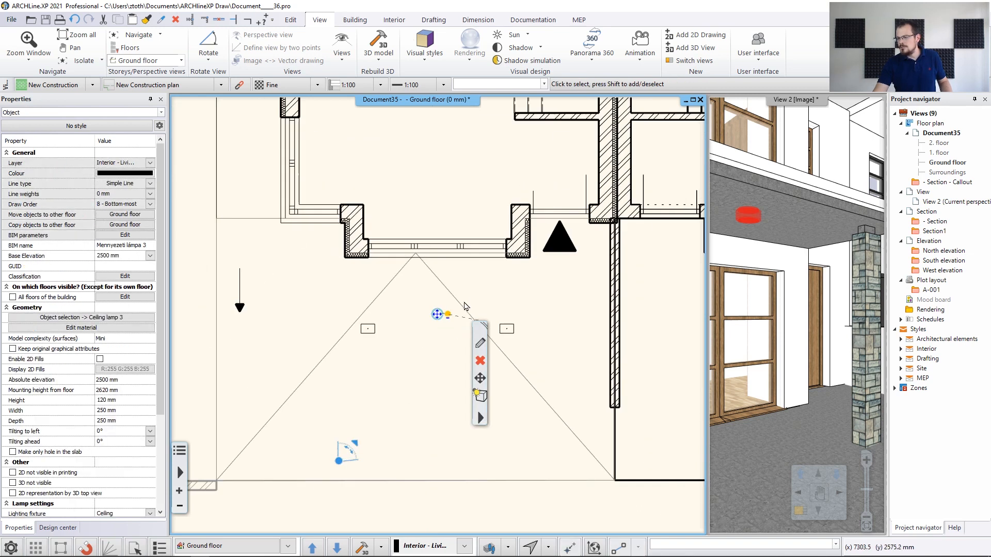
pyautogui.click(509, 293)
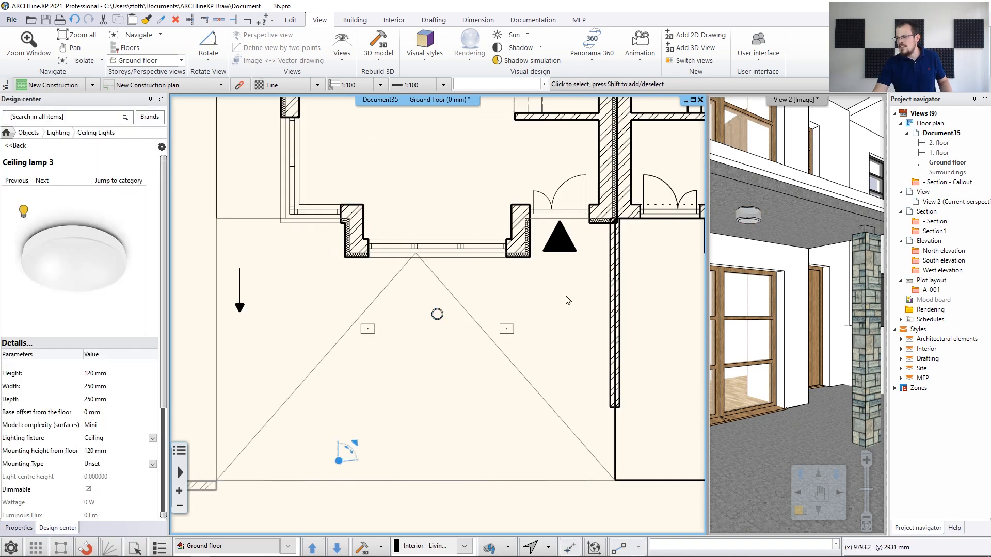
# Make View 2 the main view and go through the saved perspectives from 02_Overview_front to 01_Street_from_left.
pyautogui.click(766, 313)
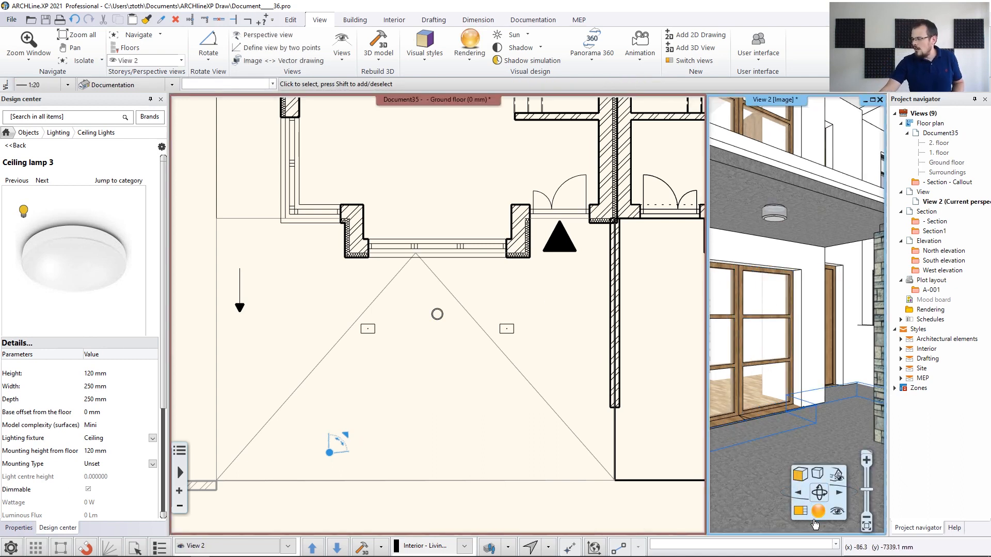
pyautogui.click(814, 524)
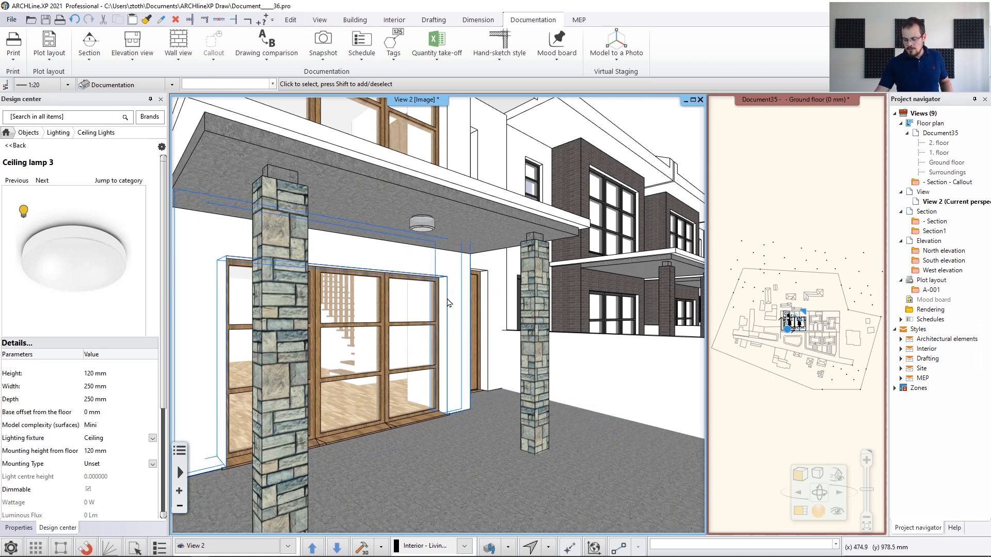
pyautogui.press('Right')
pyautogui.press('pagedown')
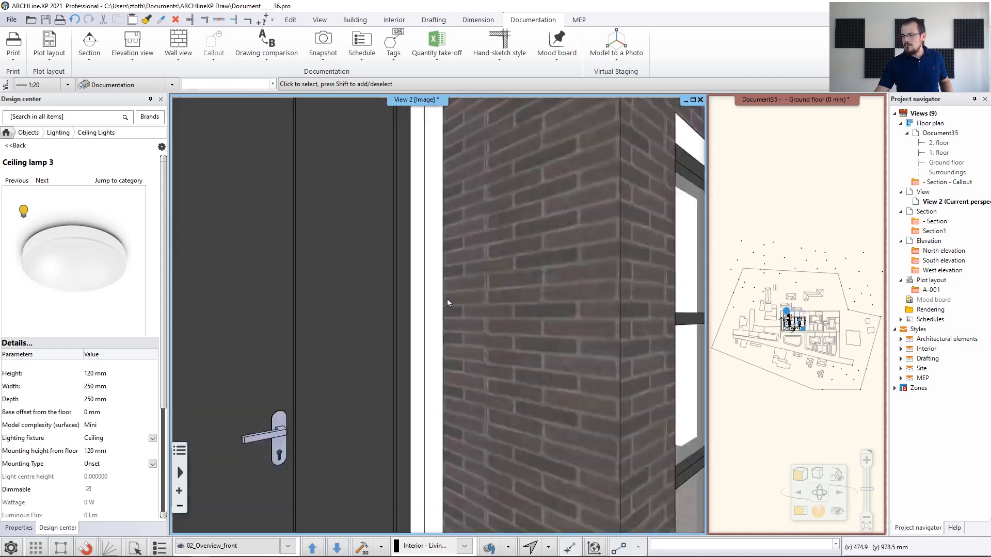
pyautogui.press('pagedown')
pyautogui.press('pagedown')
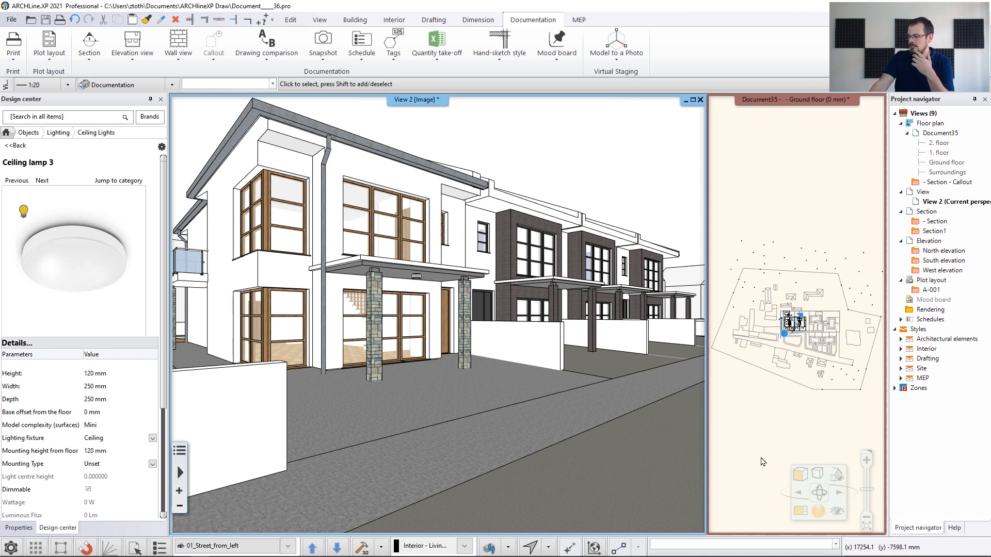
# Compare the Hidden line removal, Coloured and Realistic visual styles on the street view and finish with Consistent colour.
pyautogui.click(806, 478)
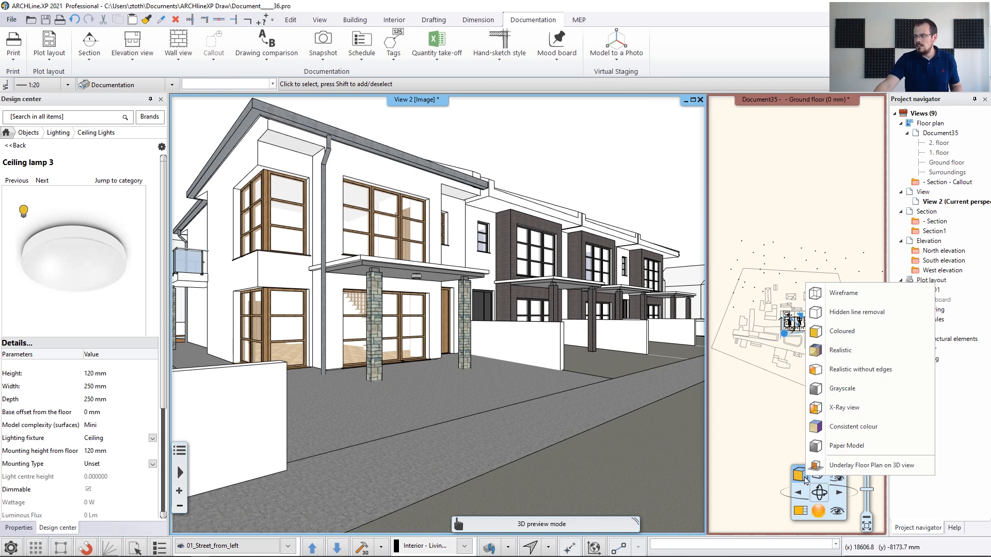
pyautogui.click(853, 316)
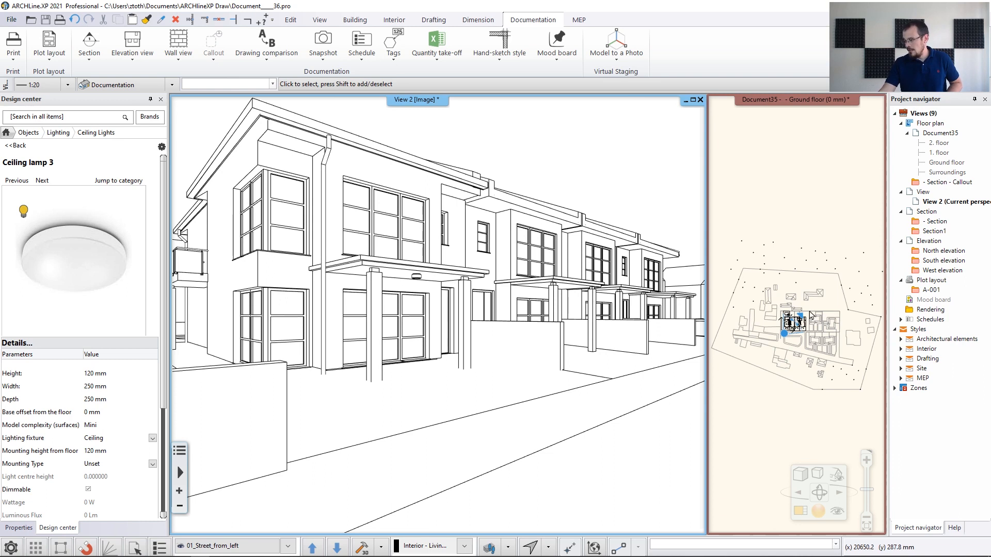
pyautogui.click(801, 474)
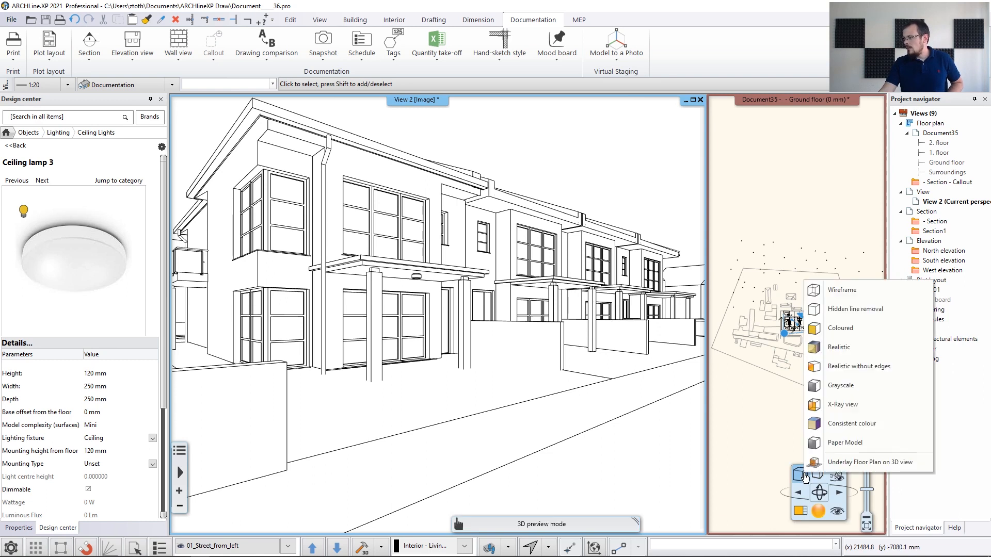
pyautogui.click(840, 328)
pyautogui.click(801, 476)
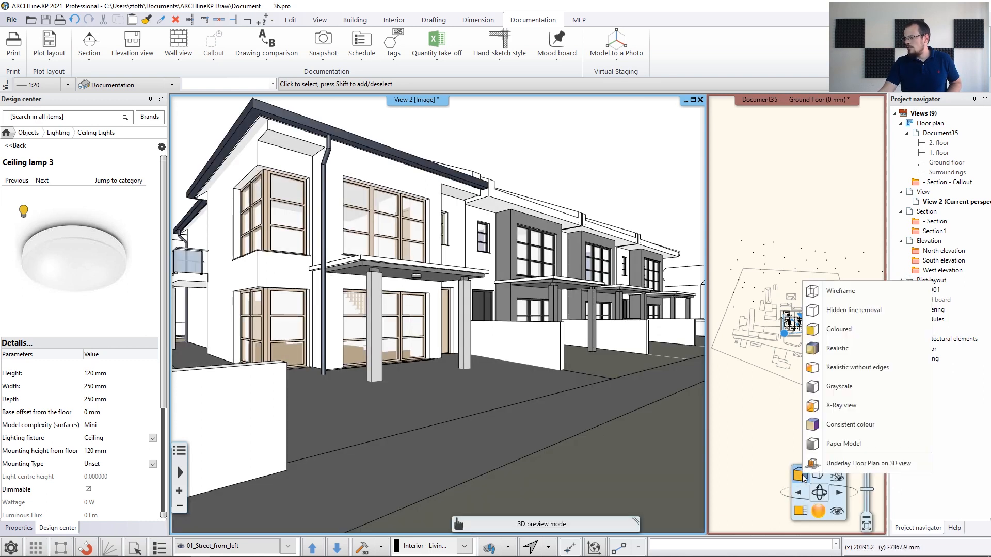
pyautogui.click(832, 350)
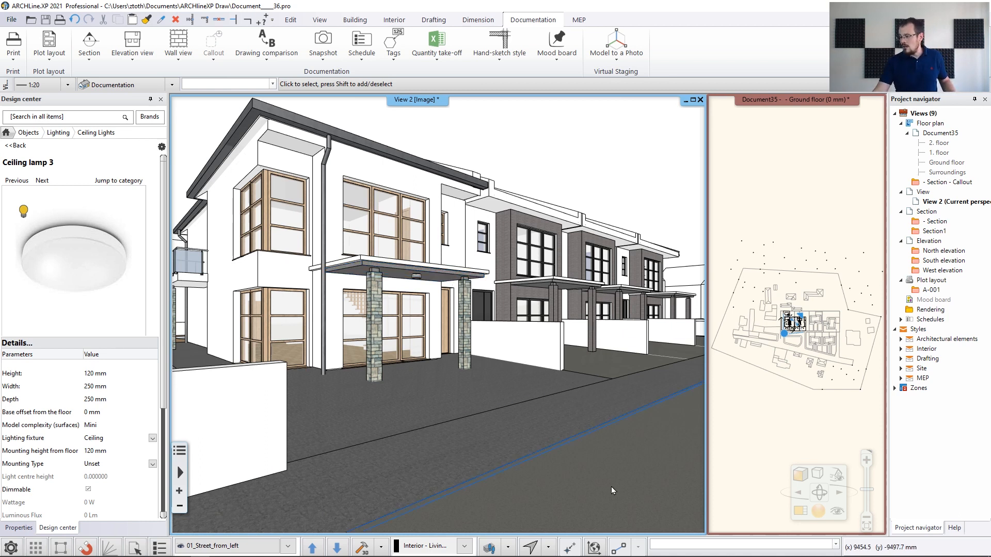
pyautogui.click(800, 478)
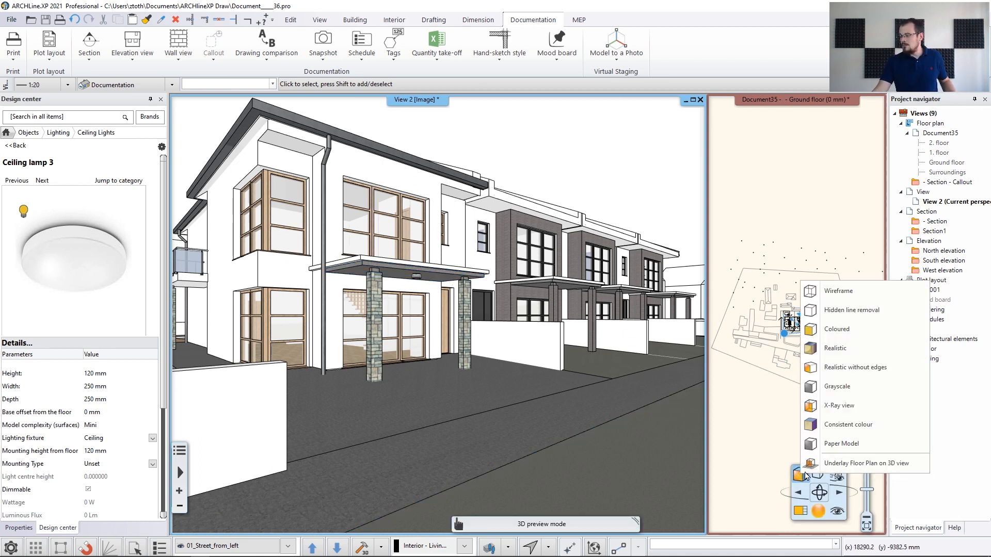
pyautogui.click(865, 423)
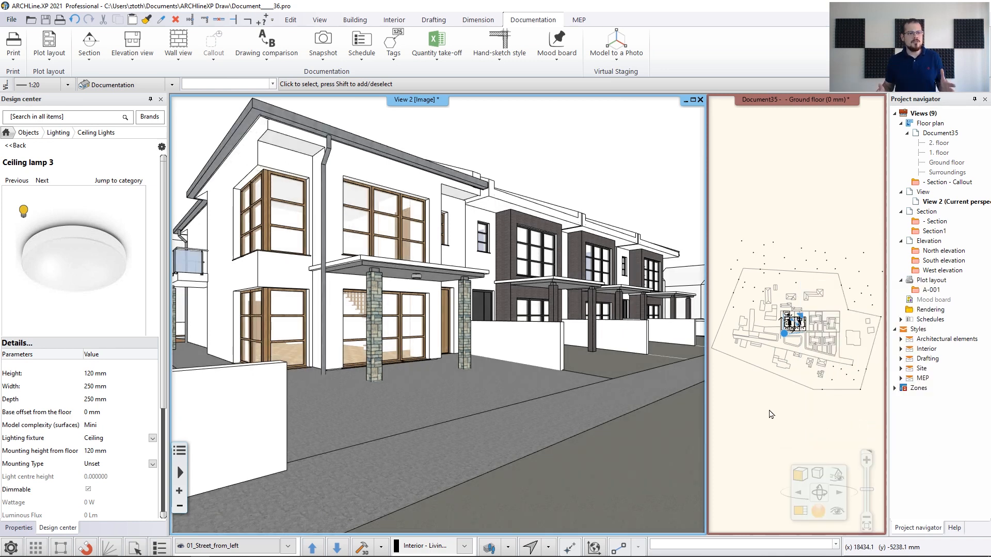
# Inspect the entrance canopy and house front up close in Consistent colour style and return to the 01_Street_from_left view.
pyautogui.scroll(3, 436, 276)
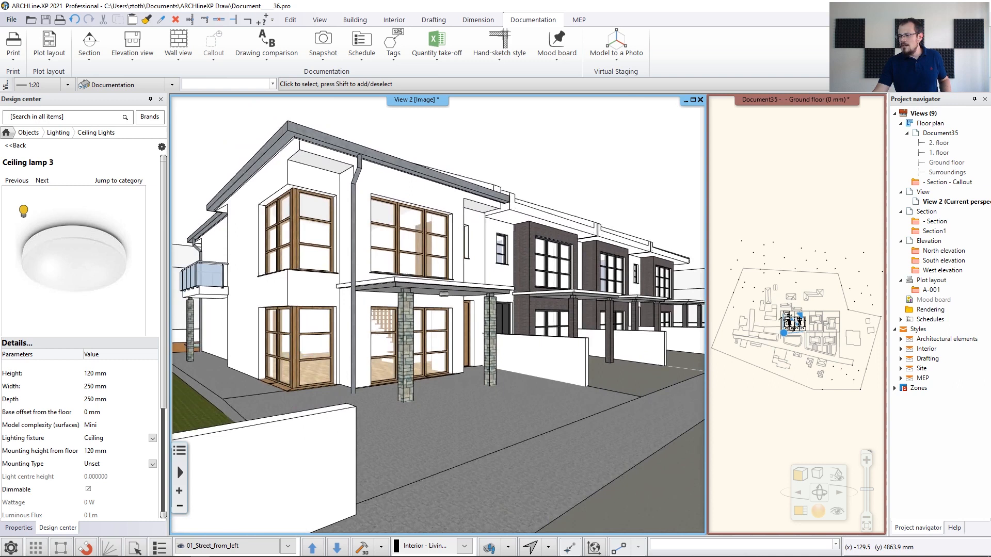
pyautogui.scroll(5, 432, 281)
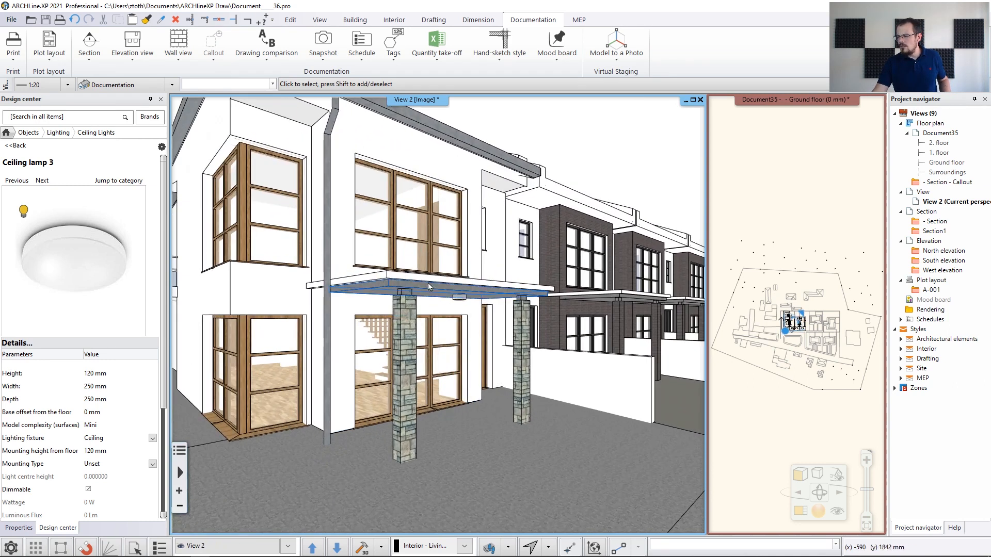
pyautogui.moveTo(427, 285); pyautogui.dragTo(430, 253, button='middle')
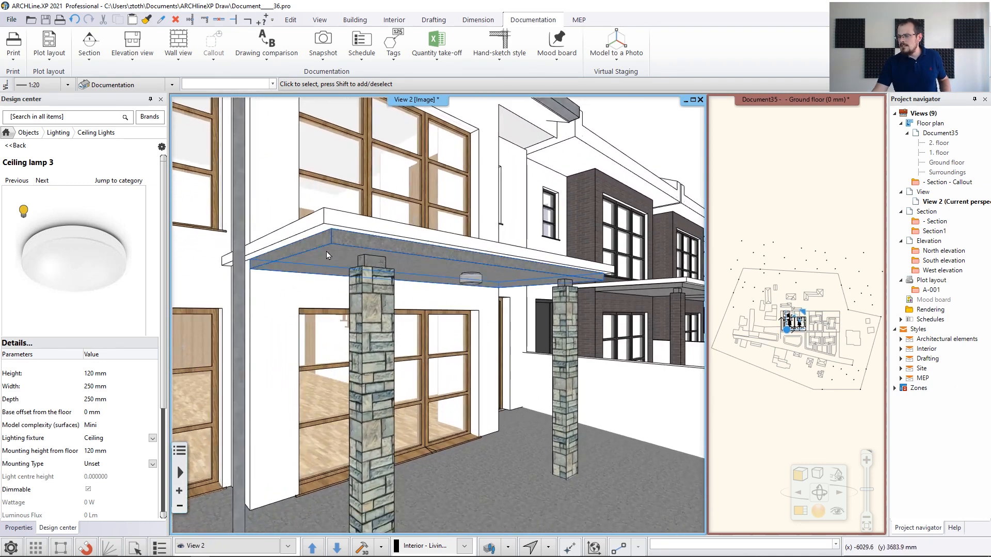
pyautogui.scroll(-10, 428, 242)
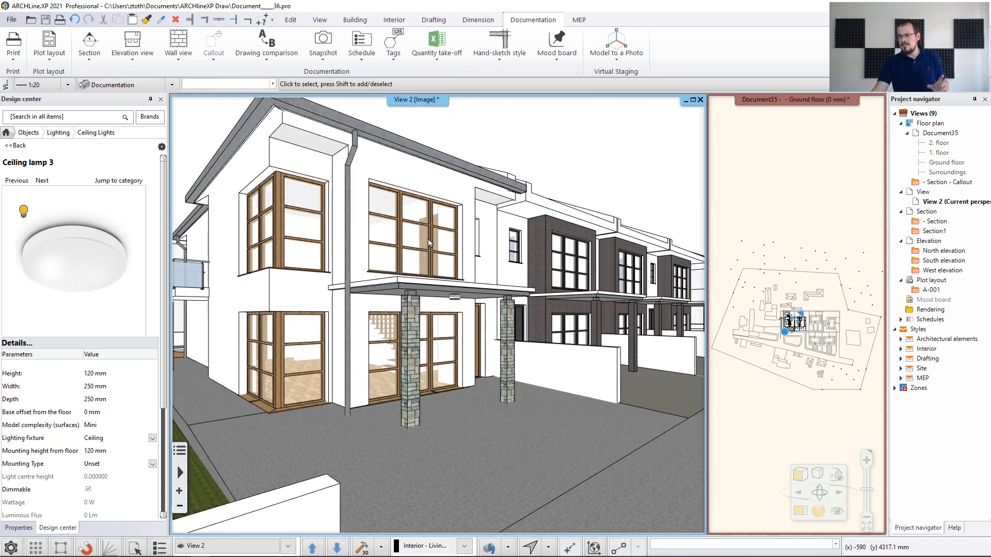
pyautogui.moveTo(556, 299); pyautogui.dragTo(550, 276, button='middle')
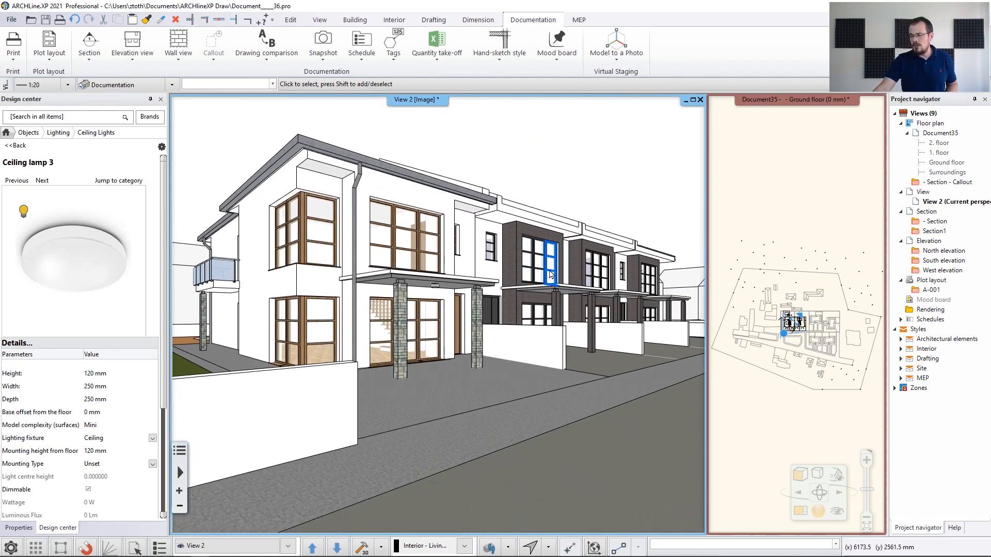
pyautogui.click(798, 482)
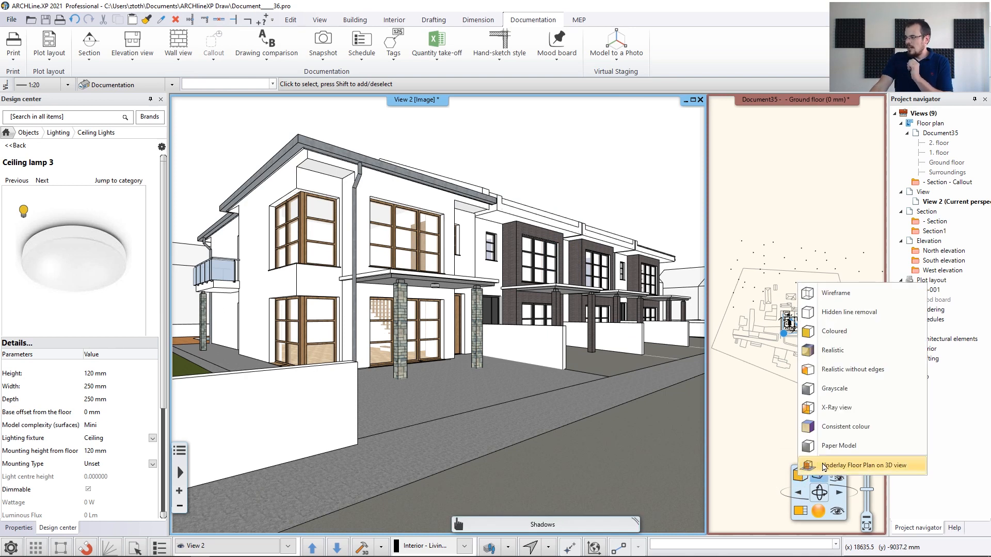
pyautogui.click(822, 427)
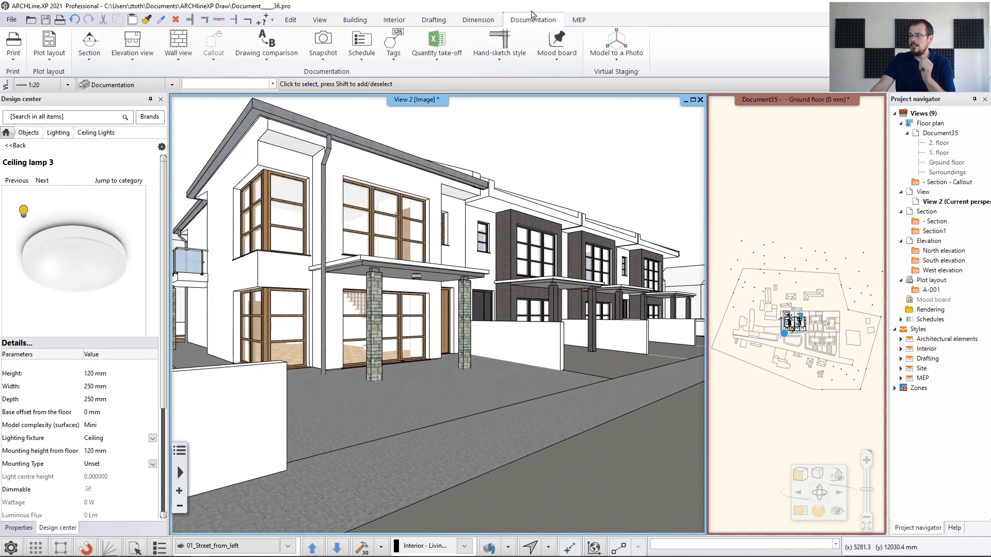
# Start a 3D view snapshot of the street perspective with a custom size of 2048 pixels and the .jpg format.
pyautogui.click(324, 57)
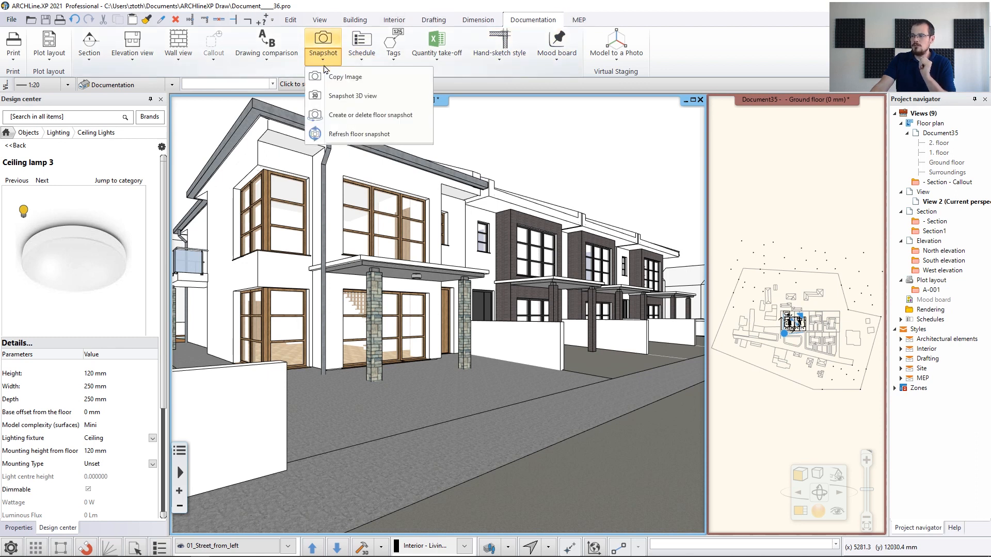
pyautogui.click(339, 96)
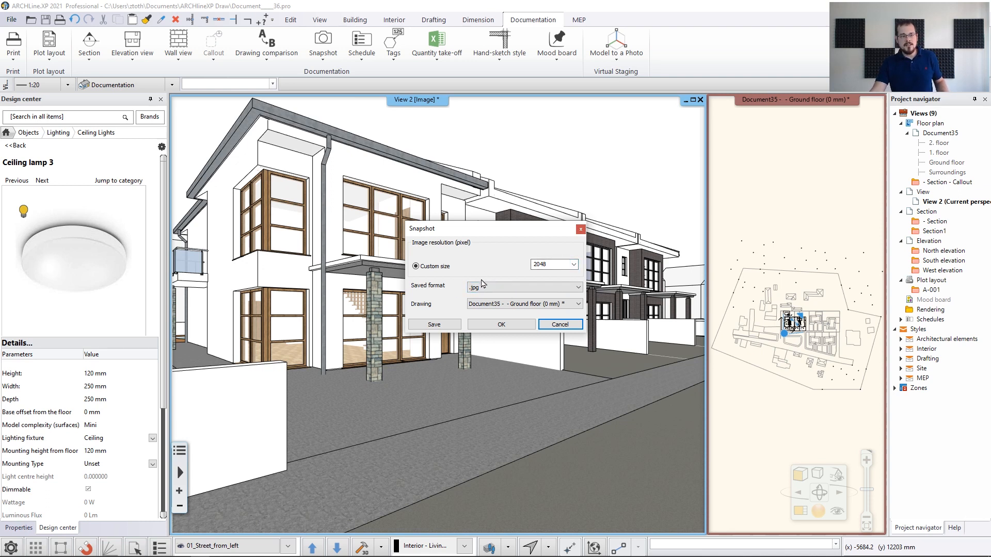
pyautogui.click(509, 289)
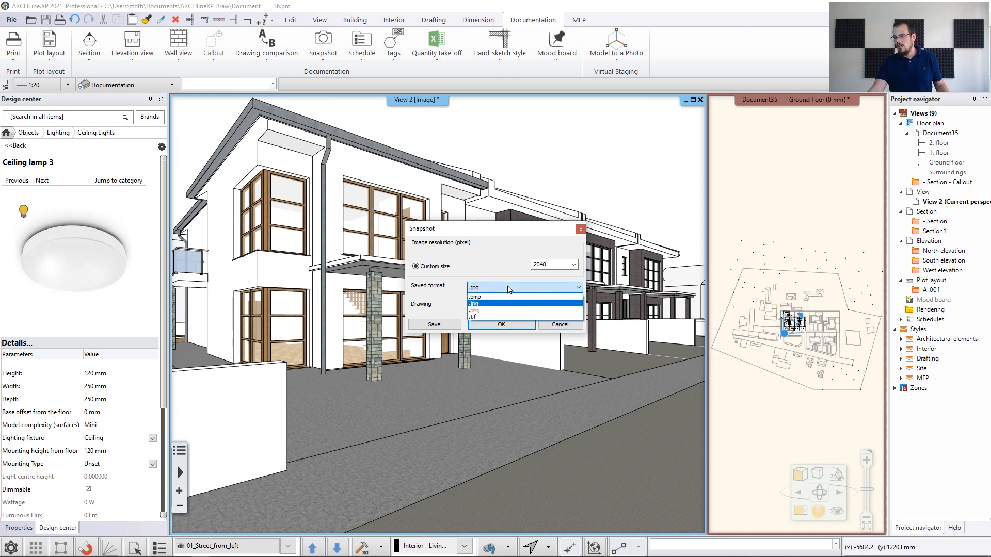
pyautogui.click(496, 257)
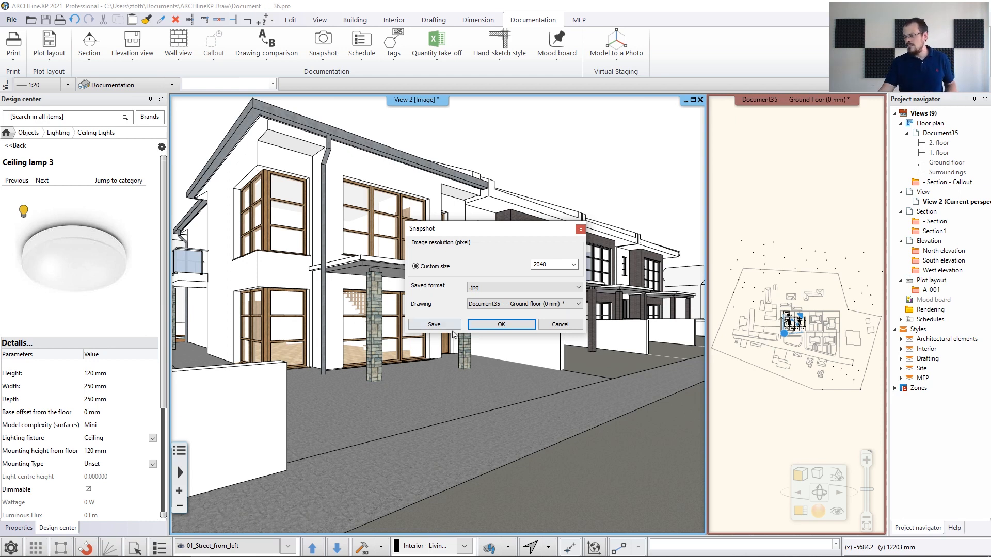
# Save the snapshot as Tutorial_04.jpg in the Snapshots folder and select the saved image there.
pyautogui.click(447, 327)
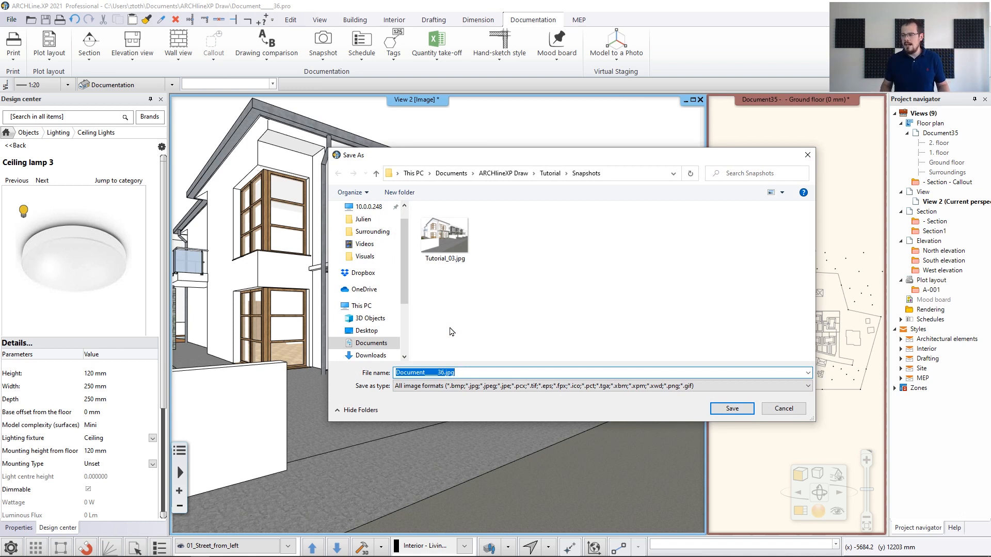
pyautogui.click(441, 373)
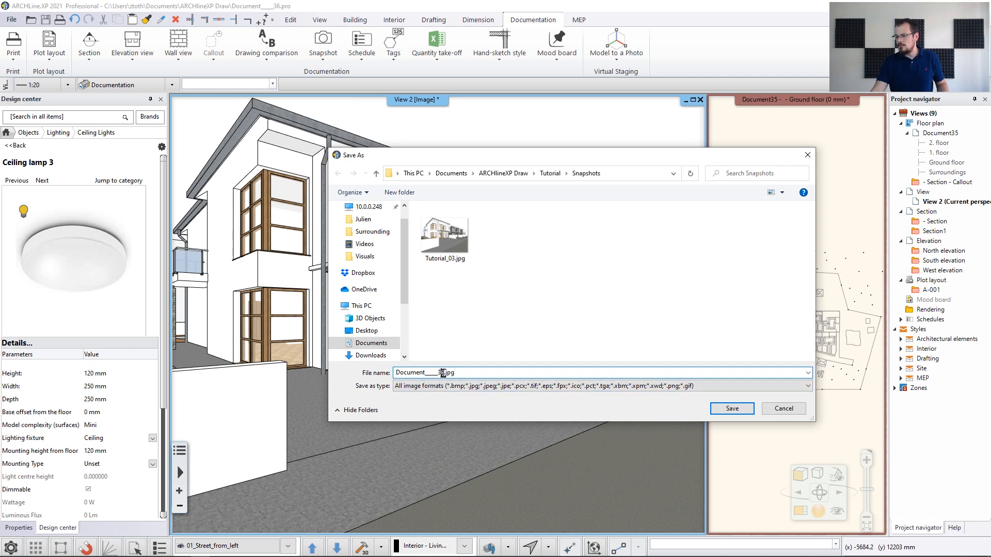
pyautogui.moveTo(444, 372); pyautogui.dragTo(394, 373)
pyautogui.write('Tutorial_')
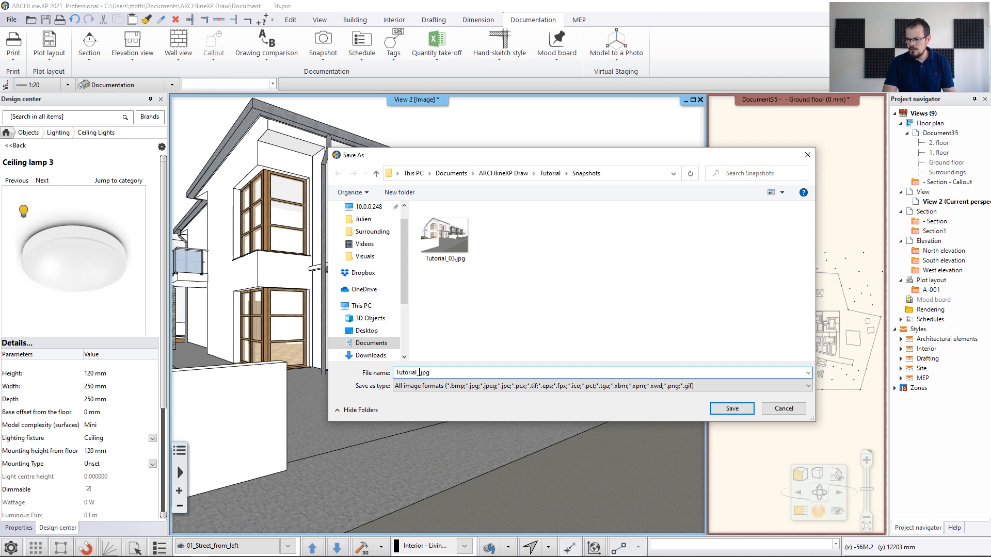
pyautogui.write('04')
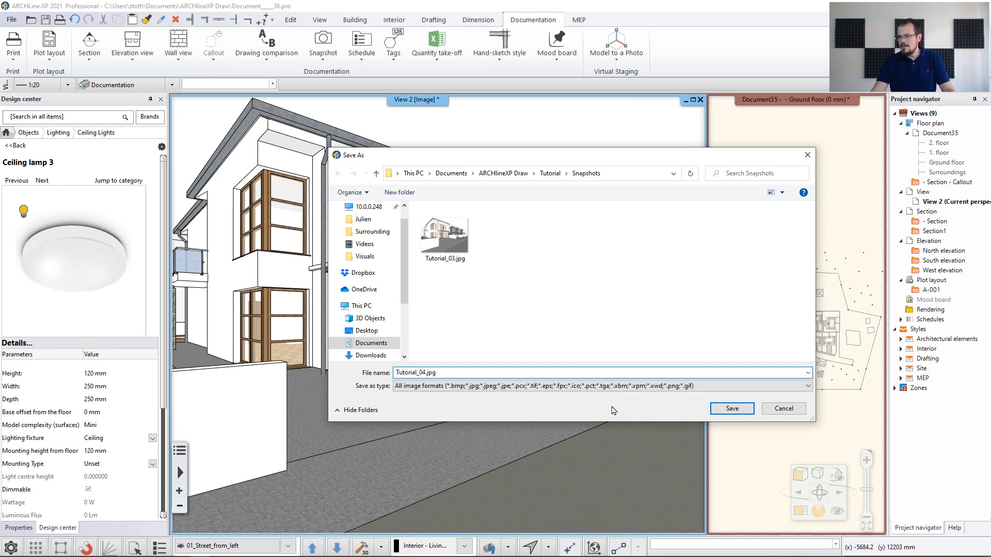
pyautogui.click(732, 409)
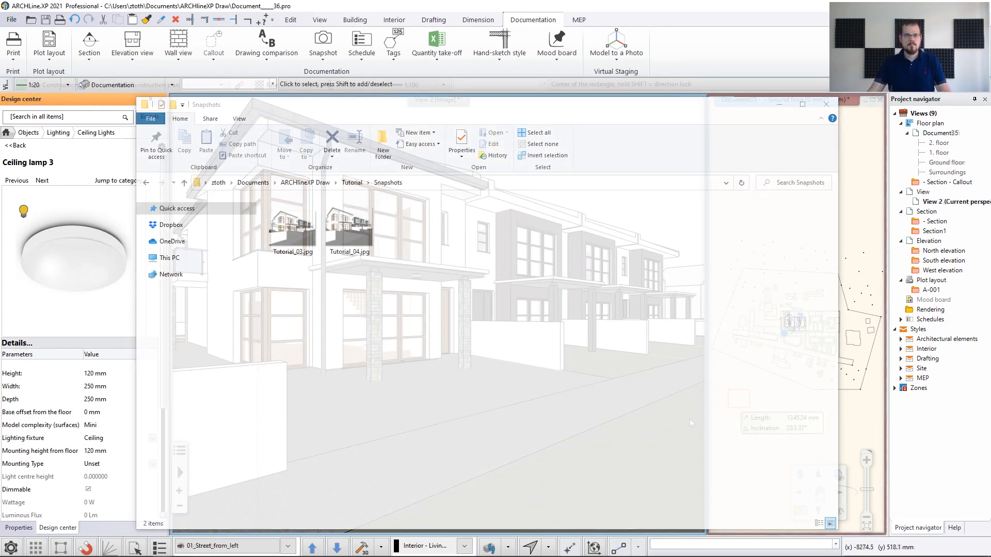
pyautogui.click(352, 224)
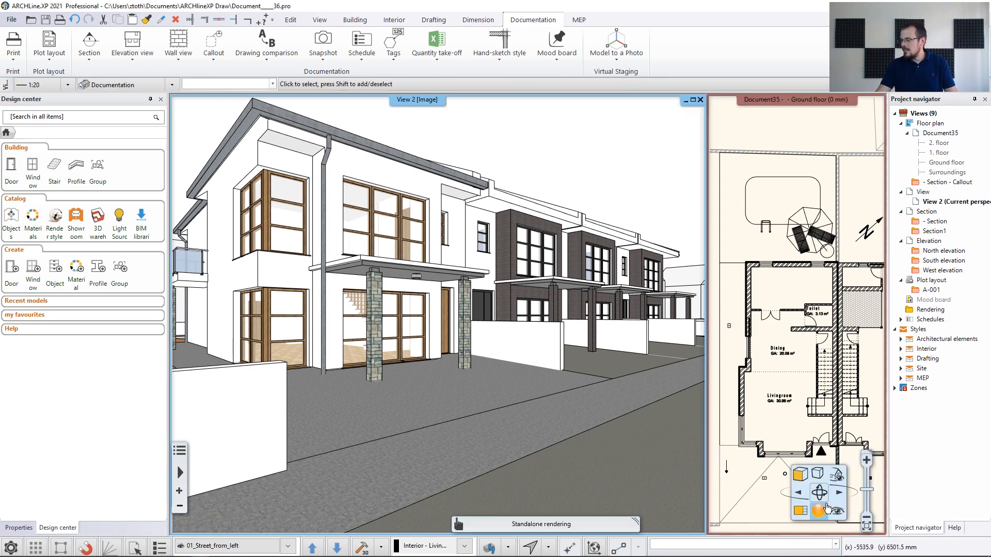
# Switch View 2 to the saved perspective 03_Backyard and turn it towards the wooden deck and the side of the house.
pyautogui.click(799, 511)
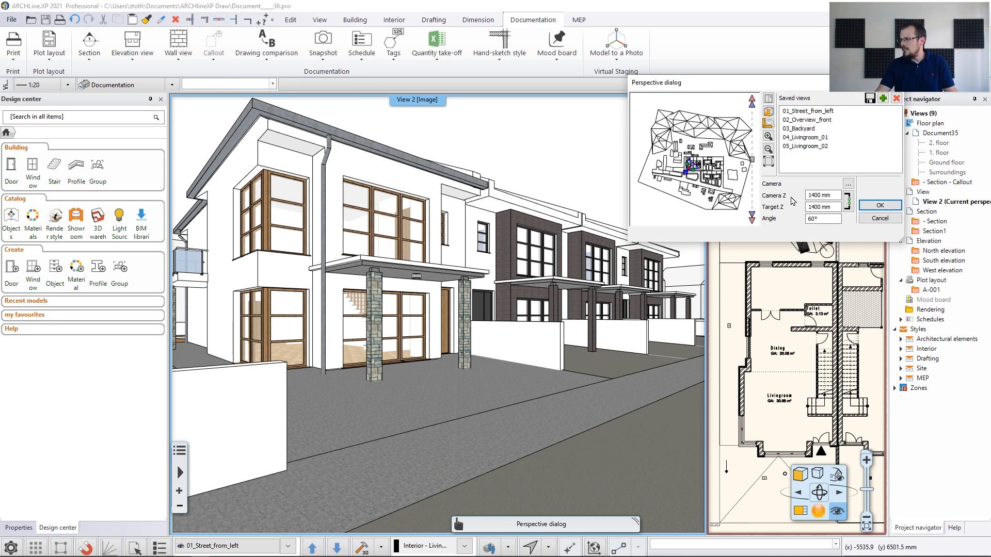
pyautogui.click(806, 129)
pyautogui.click(878, 209)
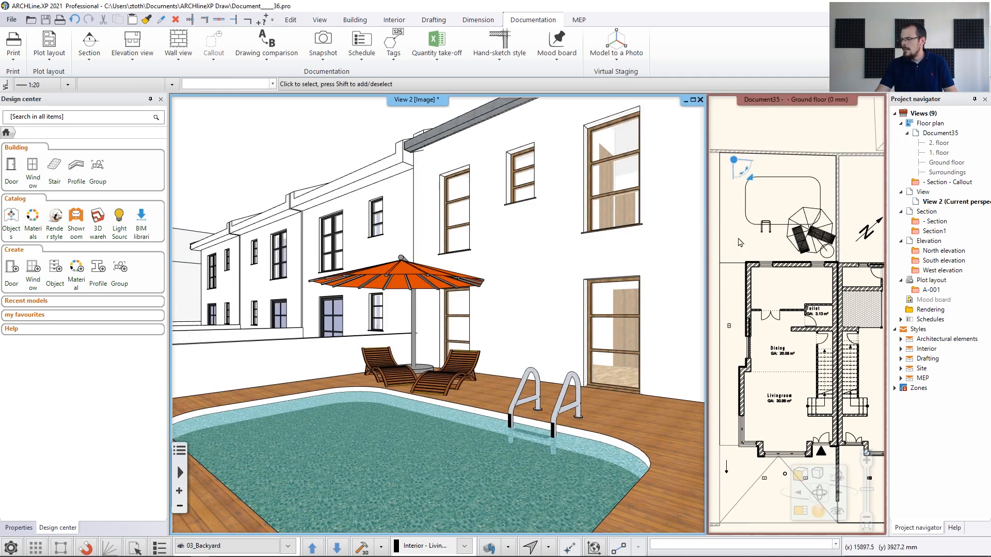
pyautogui.moveTo(599, 258); pyautogui.dragTo(461, 450, button='middle')
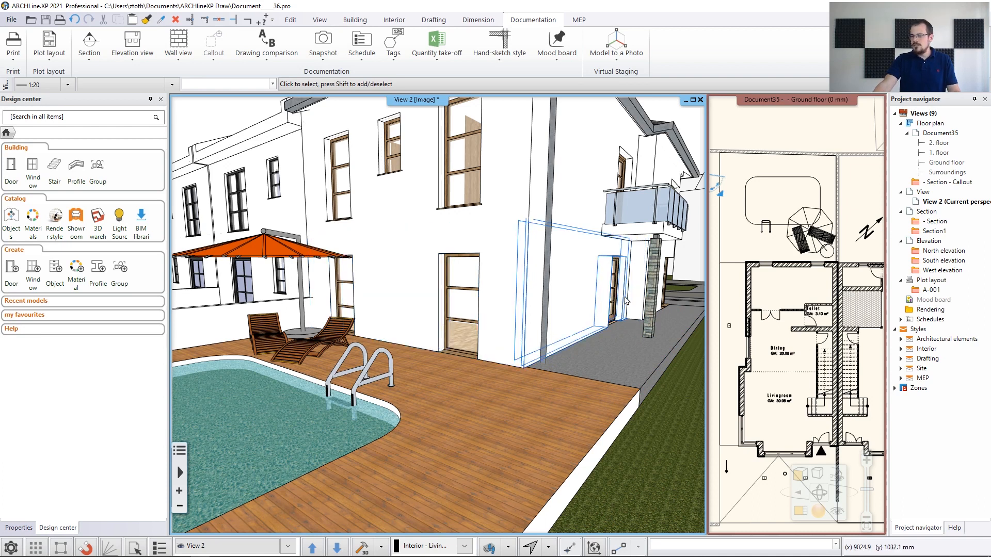
# Apply the Wood render style from the Render styles catalog to the pool deck surface.
pyautogui.click(53, 223)
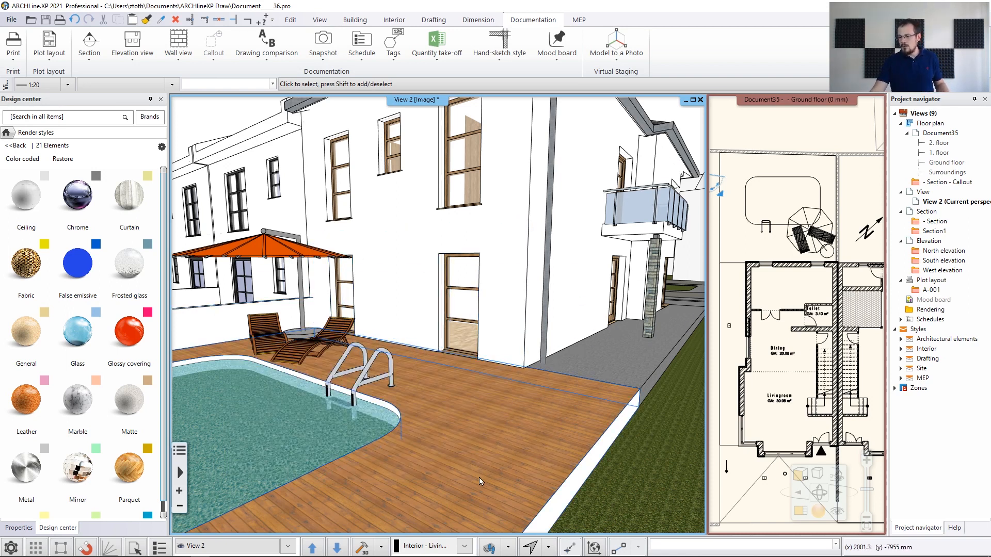
pyautogui.scroll(-2, 103, 361)
pyautogui.moveTo(128, 395)
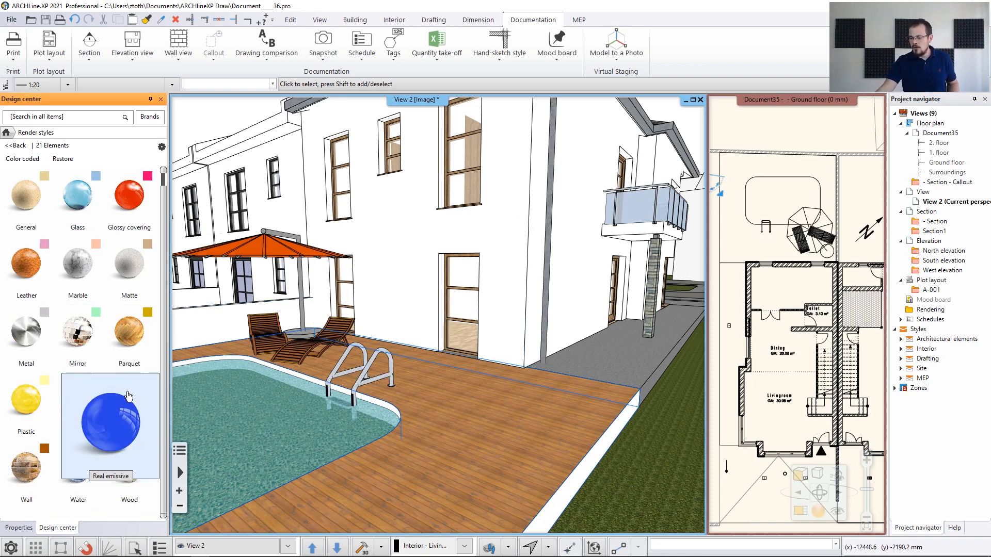
pyautogui.moveTo(138, 484)
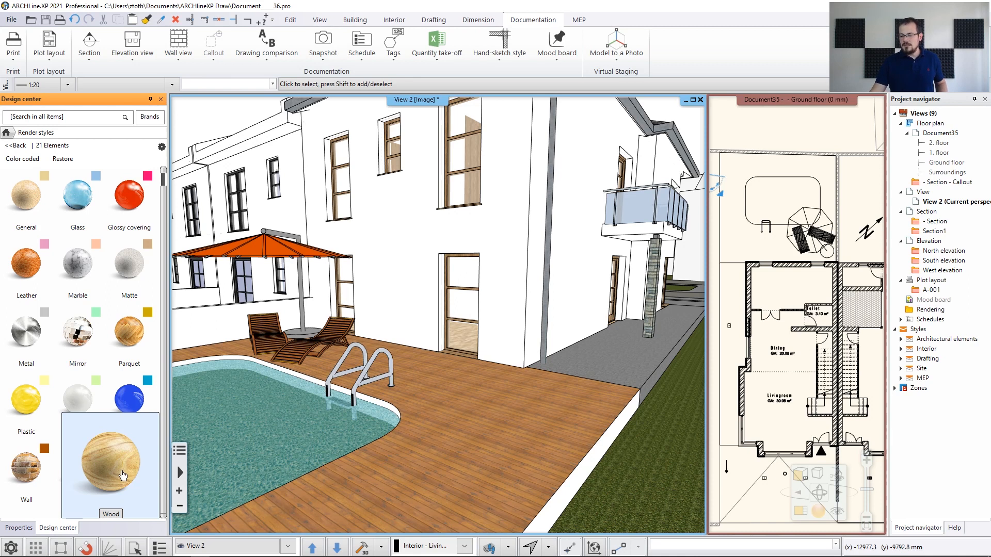
pyautogui.moveTo(115, 474); pyautogui.dragTo(469, 401)
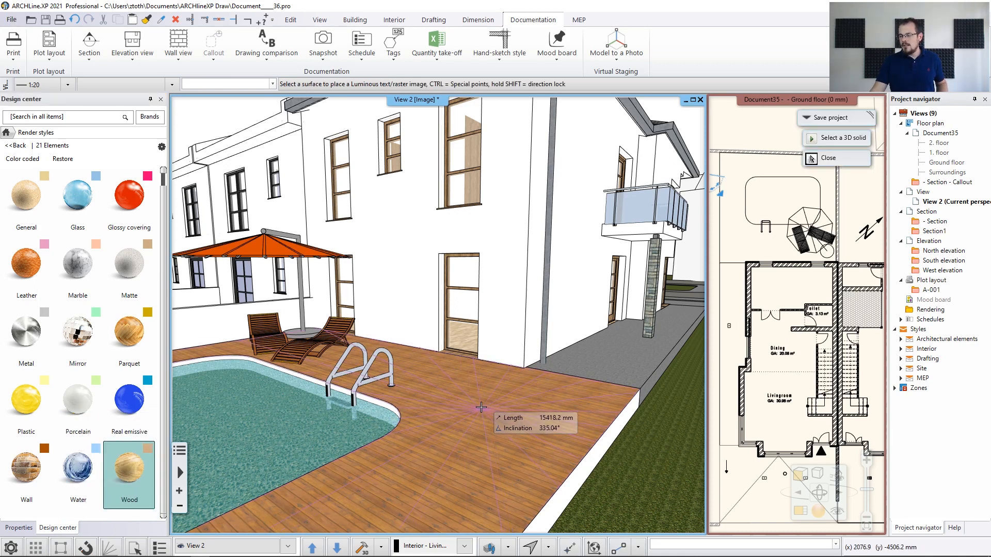
pyautogui.click(452, 406)
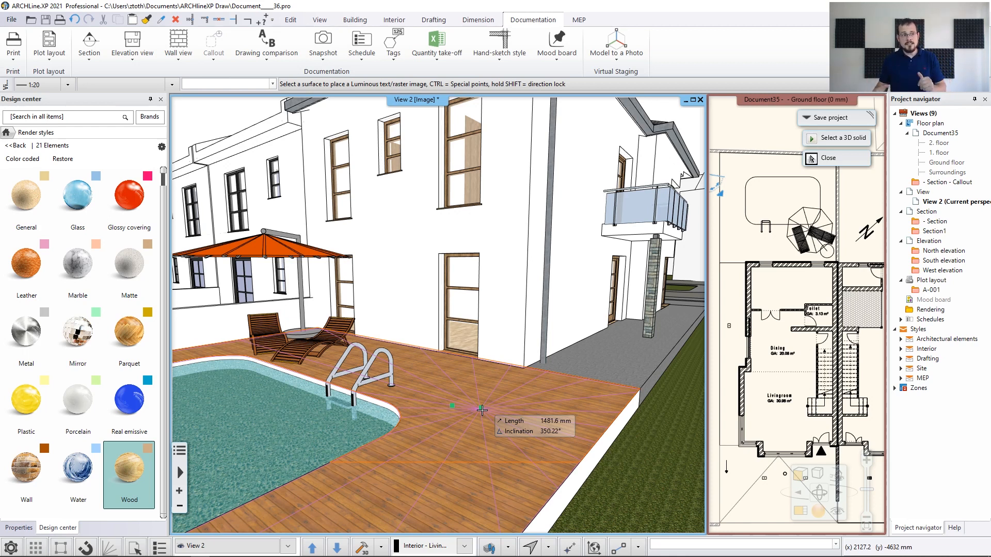
pyautogui.click(482, 411)
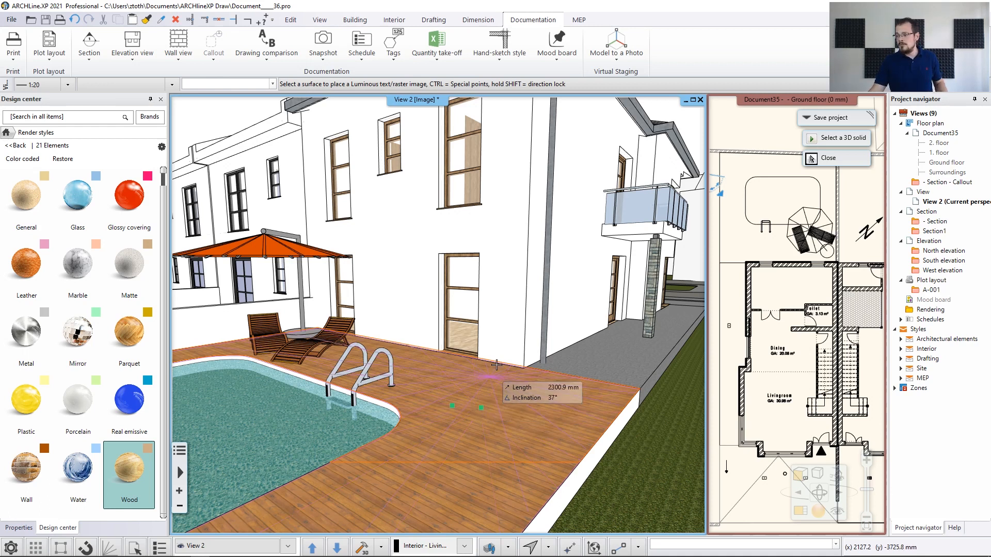
# Apply the Wood render style to the terrace door beside the deck and end the assignment.
pyautogui.scroll(3, 463, 362)
pyautogui.scroll(3, 463, 363)
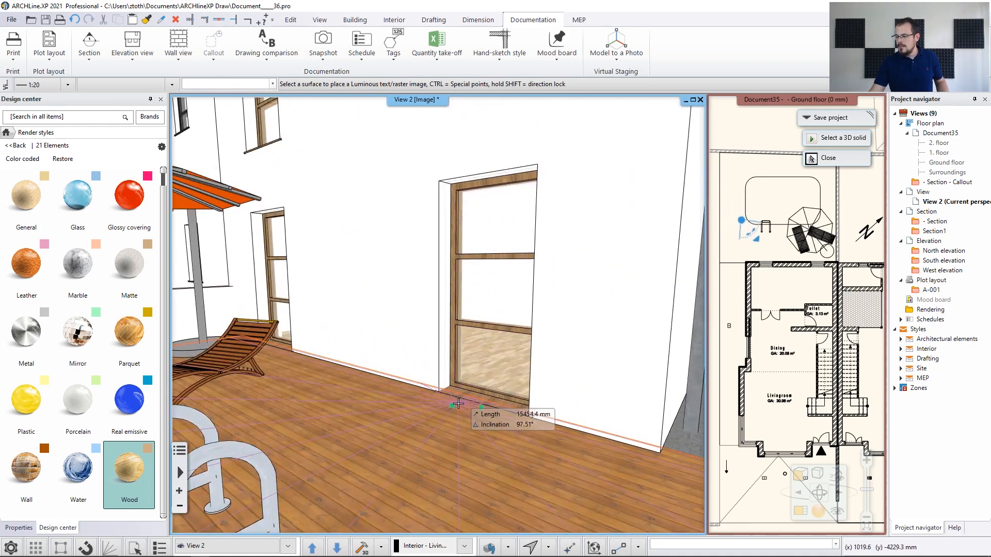
pyautogui.scroll(3, 459, 403)
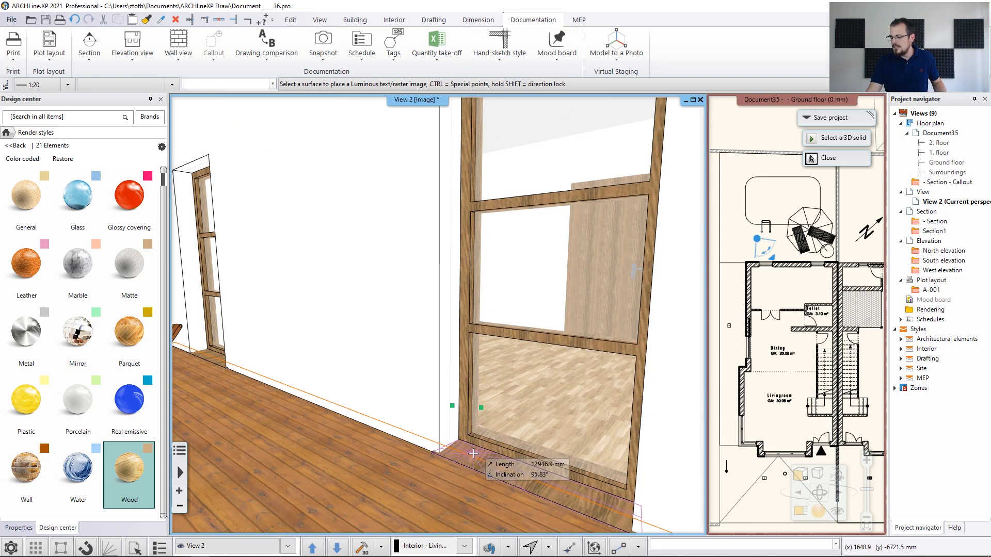
pyautogui.scroll(-9, 507, 400)
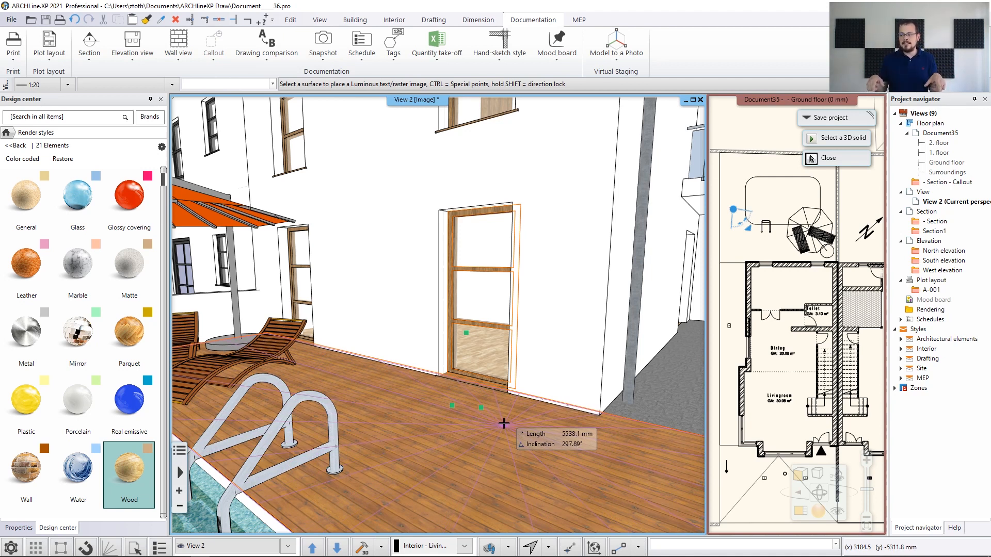
pyautogui.scroll(-5, 327, 380)
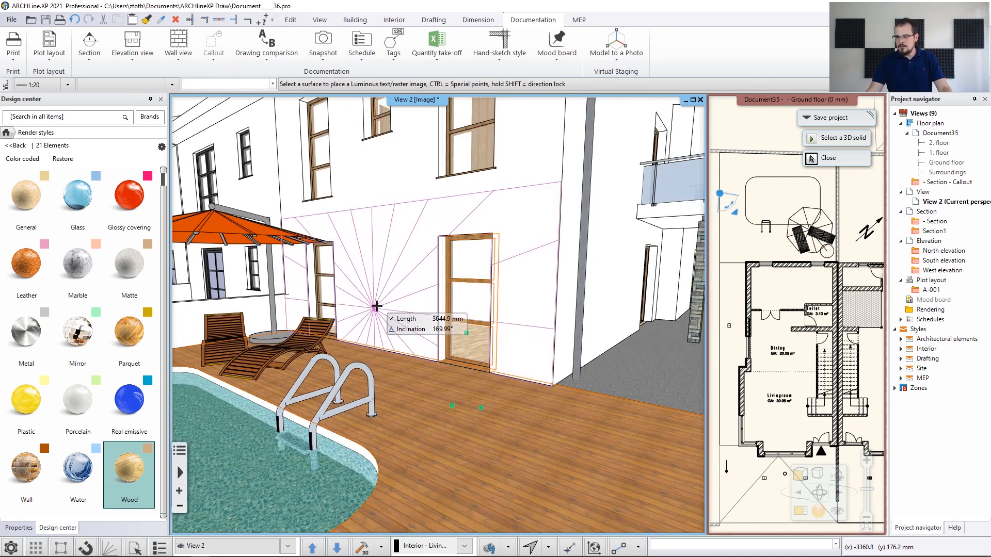
pyautogui.press('Escape')
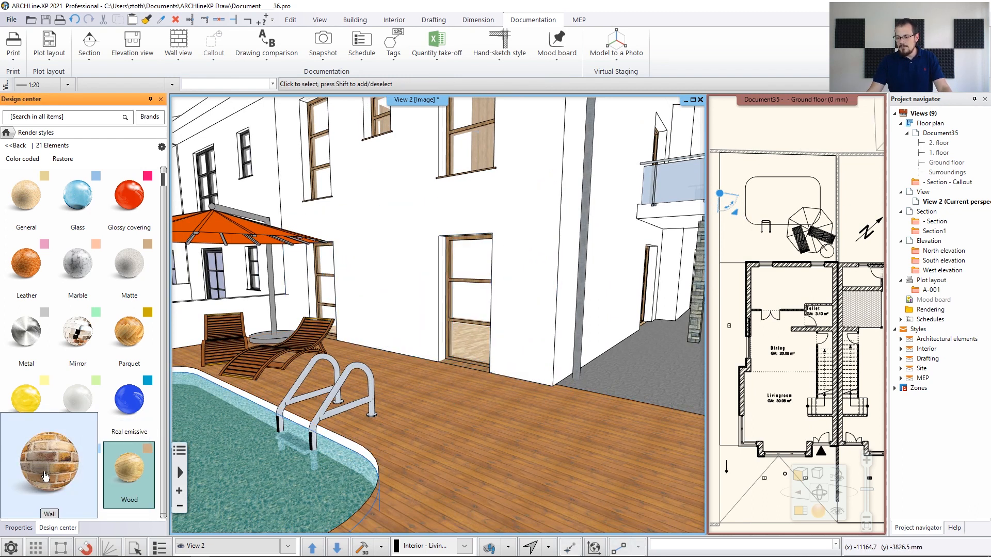
# Apply the Wall render style to the ground floor rear wall and the balcony slab.
pyautogui.click(44, 476)
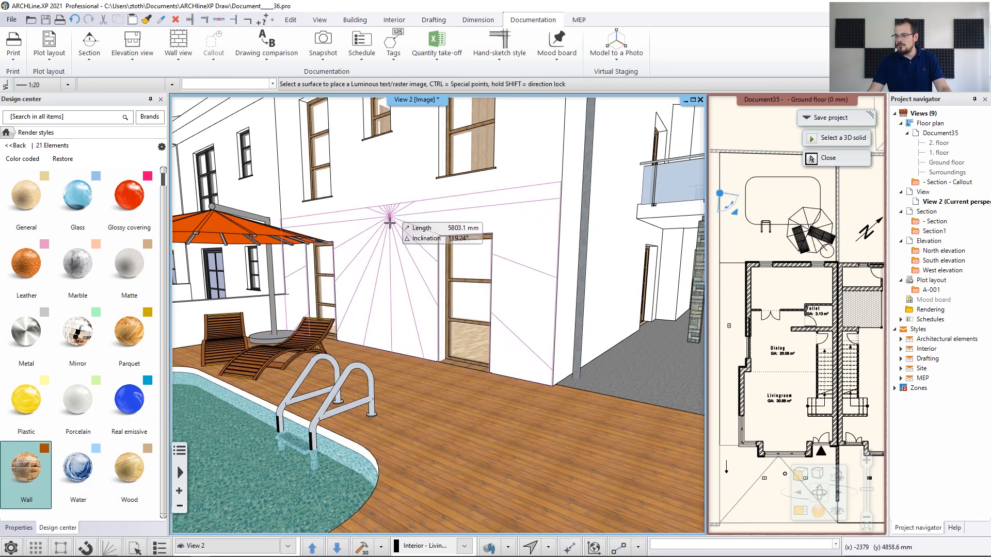
pyautogui.click(389, 243)
pyautogui.click(651, 212)
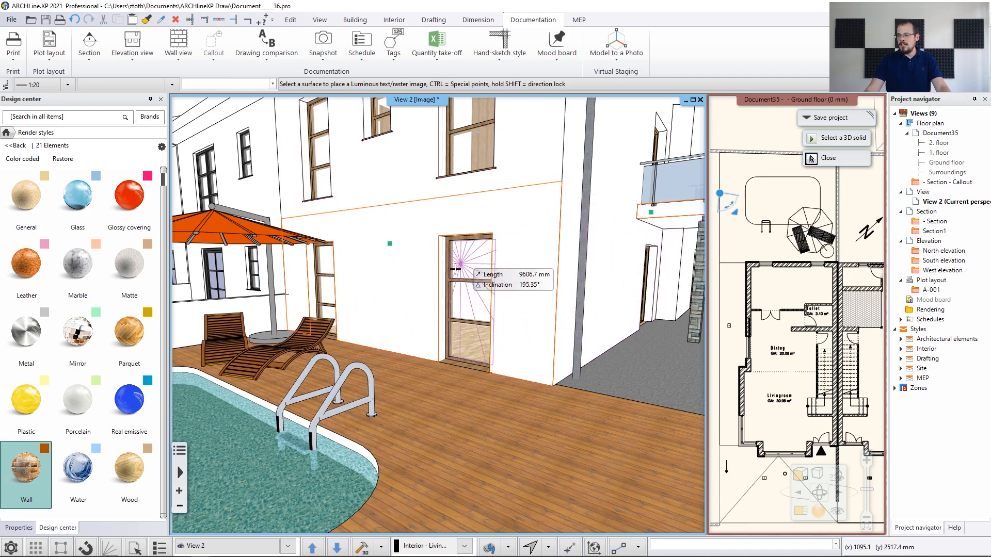
pyautogui.press('Escape')
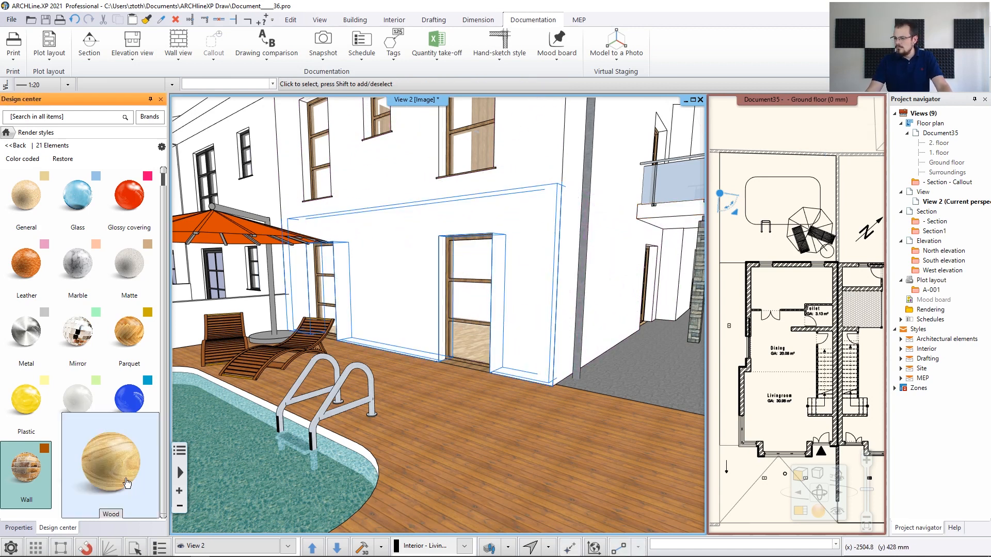
# Apply the Wood render style to the sun lounger and the Chrome render style to the pool ladder.
pyautogui.click(127, 484)
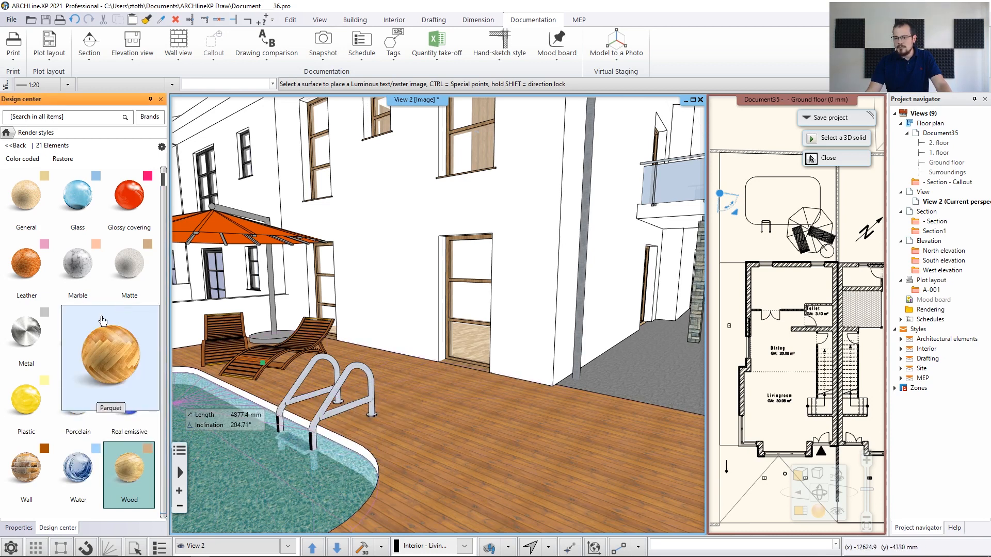
pyautogui.moveTo(103, 354)
pyautogui.scroll(2, 103, 353)
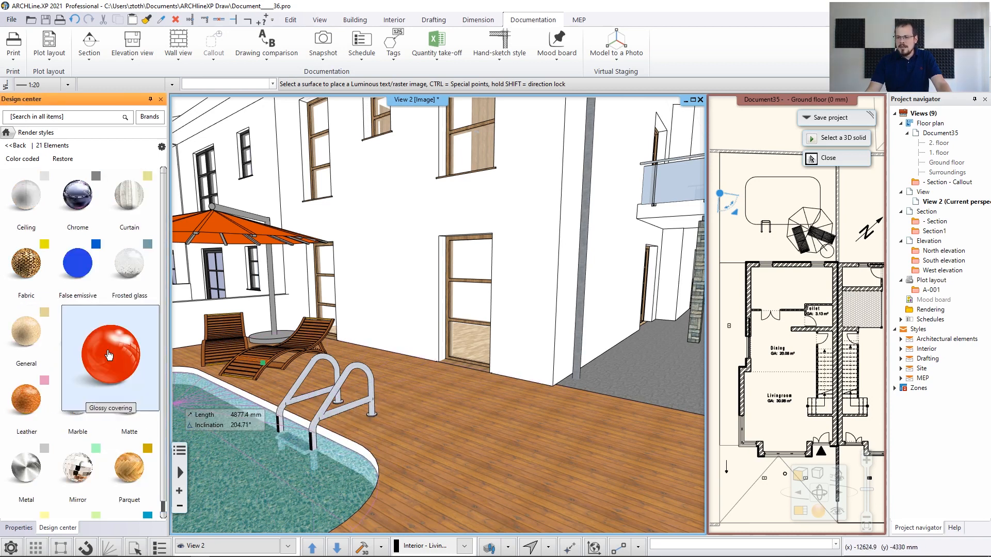
pyautogui.moveTo(78, 204); pyautogui.dragTo(321, 415)
pyautogui.scroll(2, 330, 419)
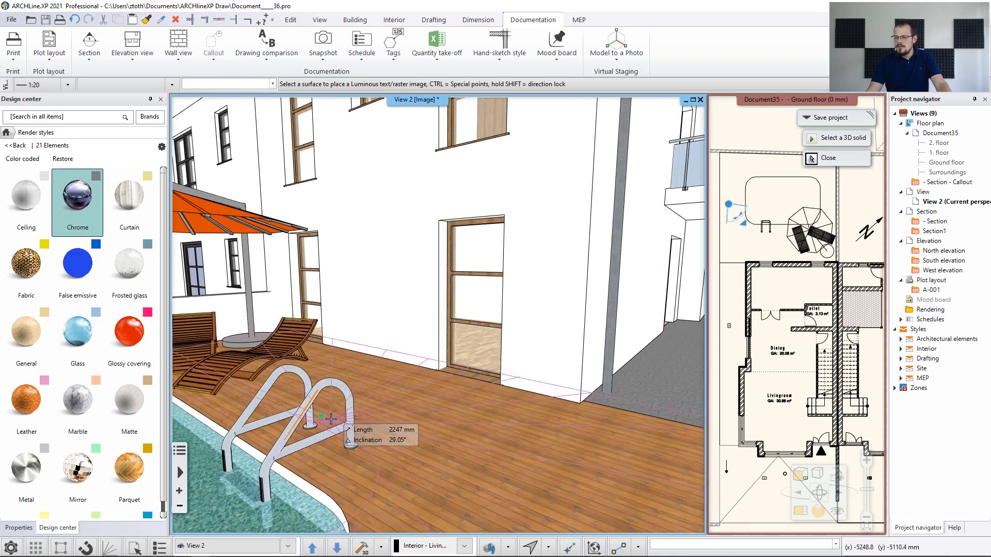
pyautogui.scroll(-1, 279, 442)
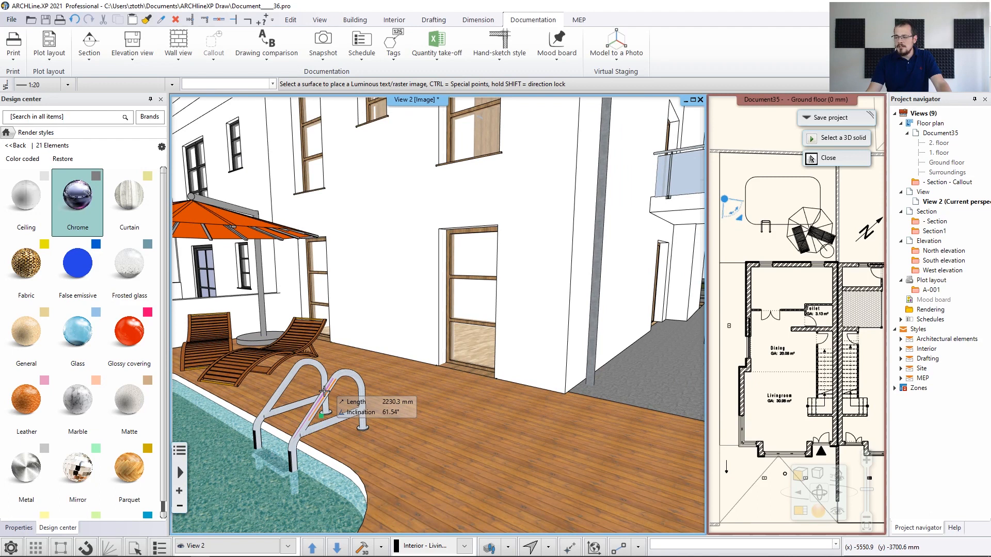
pyautogui.press('Escape')
# Apply the Water render style to the pool's water surface.
pyautogui.moveTo(299, 424); pyautogui.dragTo(432, 359, button='middle')
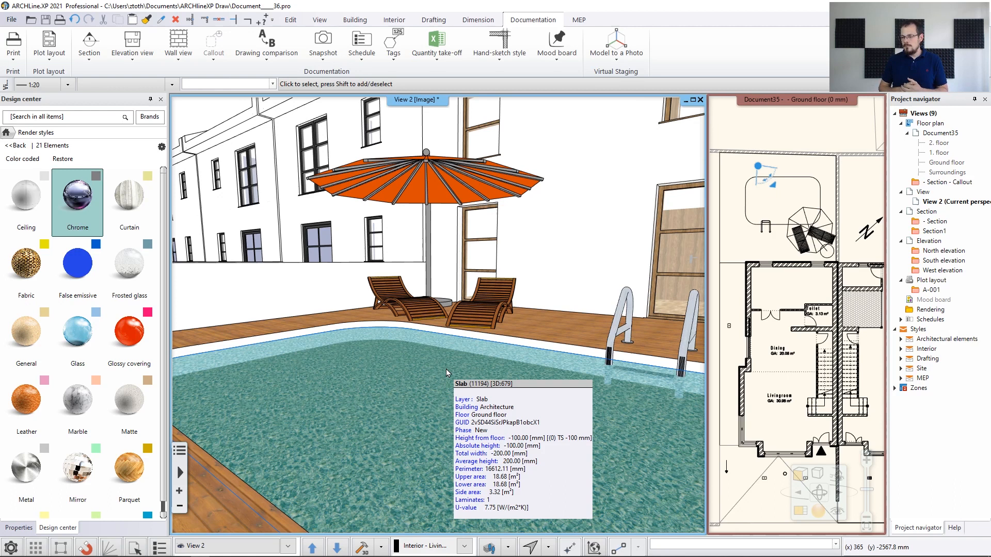
pyautogui.moveTo(62, 327)
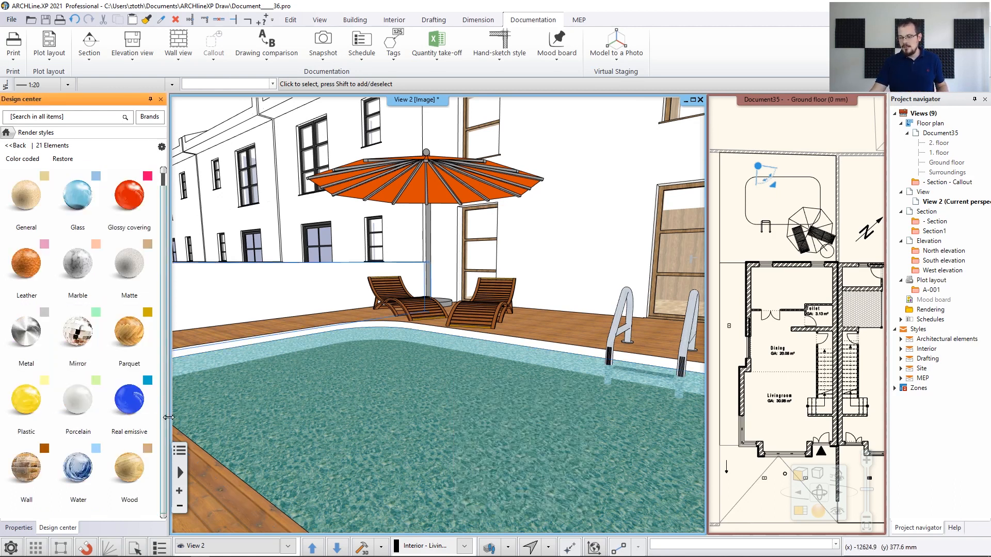
pyautogui.scroll(-2, 69, 464)
pyautogui.click(84, 471)
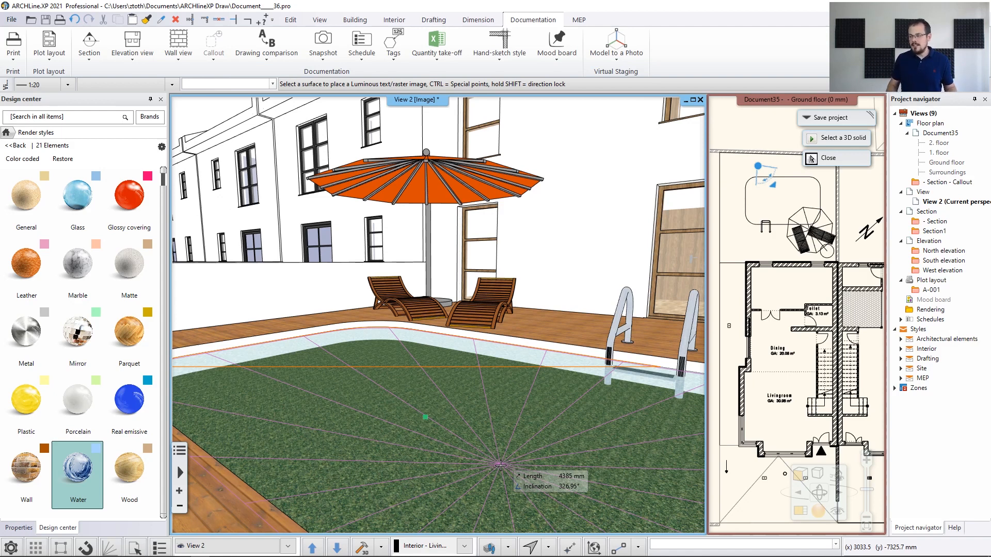
pyautogui.press('Escape')
pyautogui.scroll(-2, 528, 382)
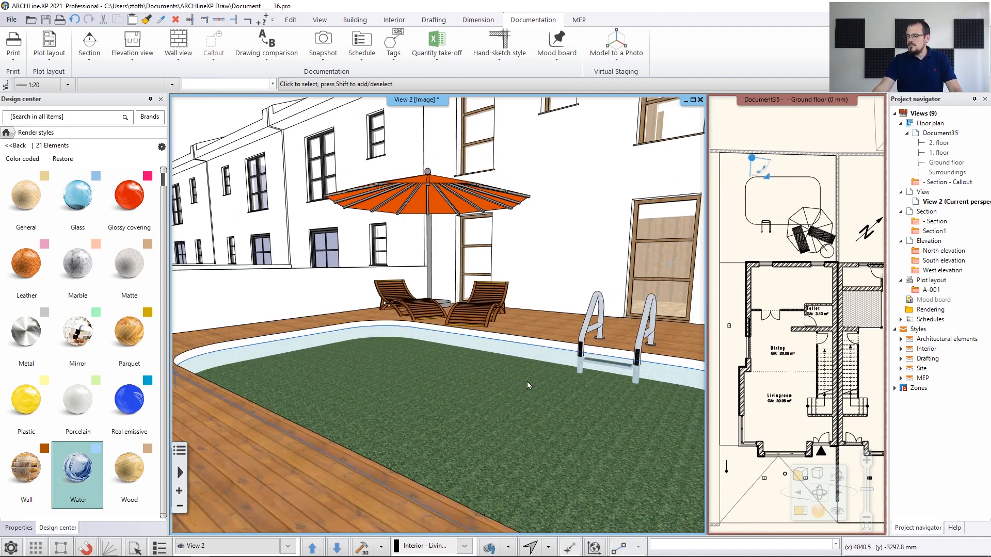
# Display the model colour coded by render style from a viewpoint showing the pool, deck and rear facade.
pyautogui.moveTo(527, 382); pyautogui.dragTo(406, 412, button='middle')
pyautogui.moveTo(485, 417); pyautogui.dragTo(448, 426, button='middle')
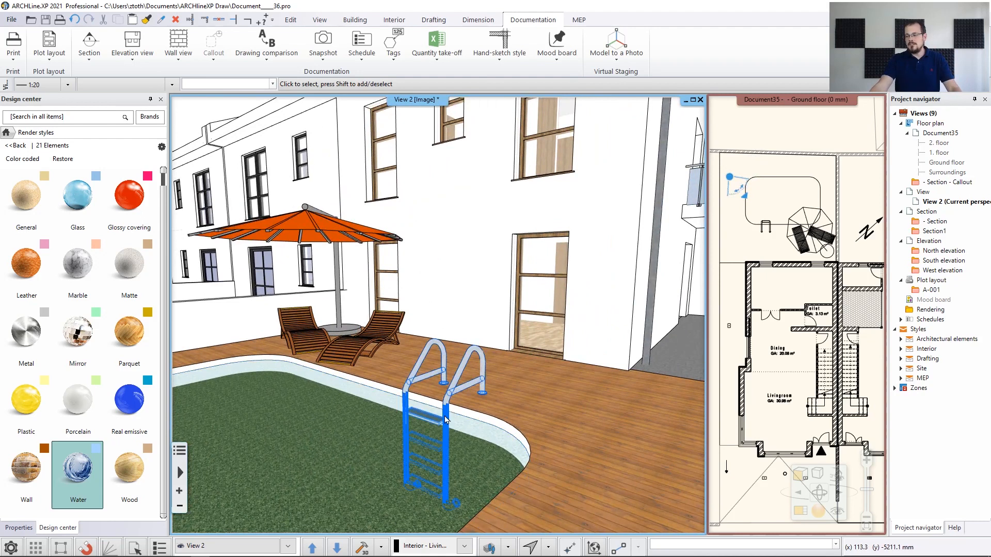
pyautogui.moveTo(507, 389)
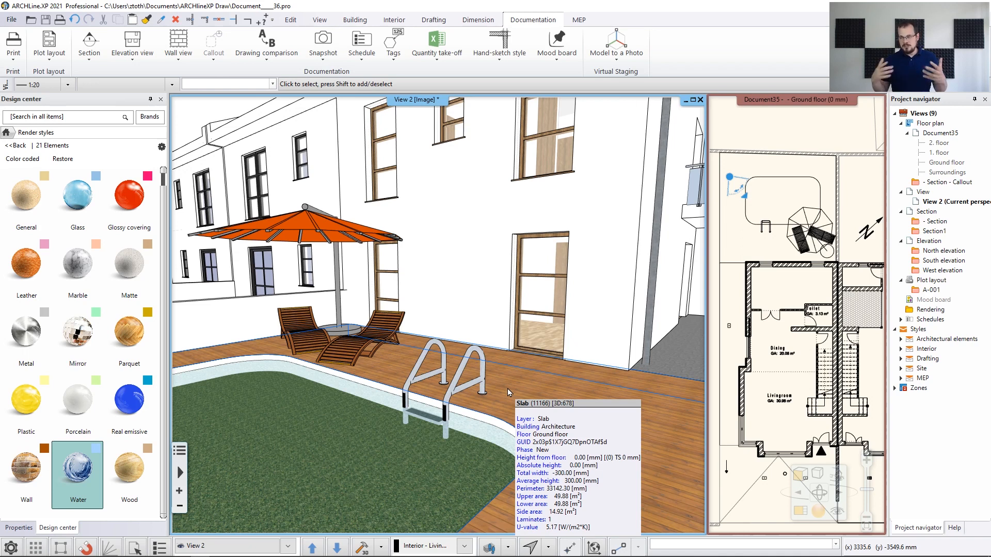
pyautogui.moveTo(594, 240); pyautogui.dragTo(570, 248, button='middle')
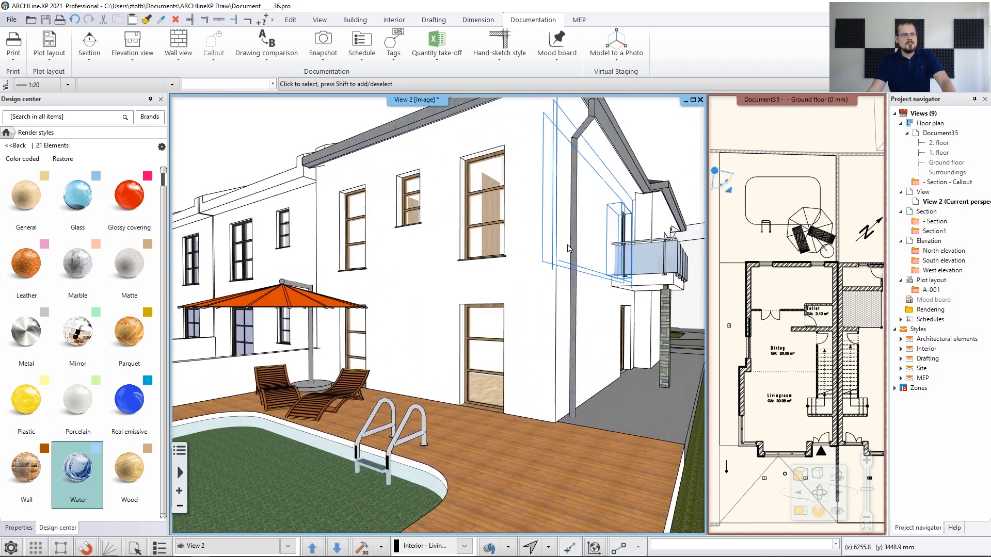
pyautogui.moveTo(580, 242)
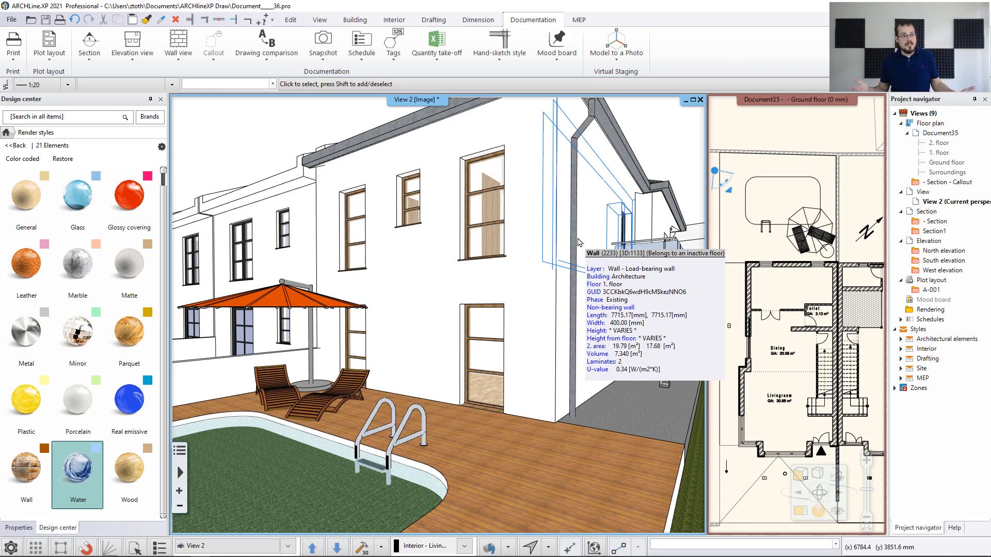
pyautogui.moveTo(67, 185)
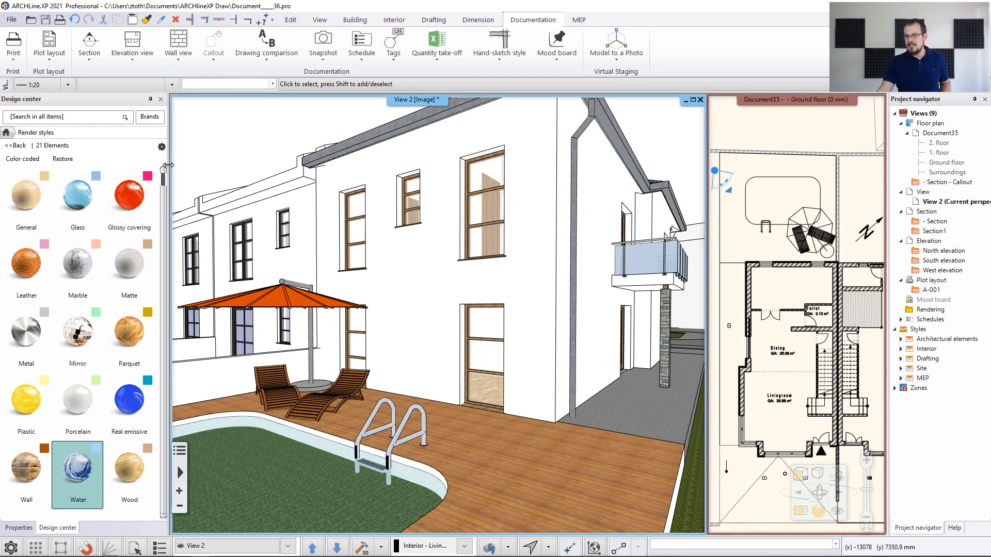
pyautogui.moveTo(191, 223)
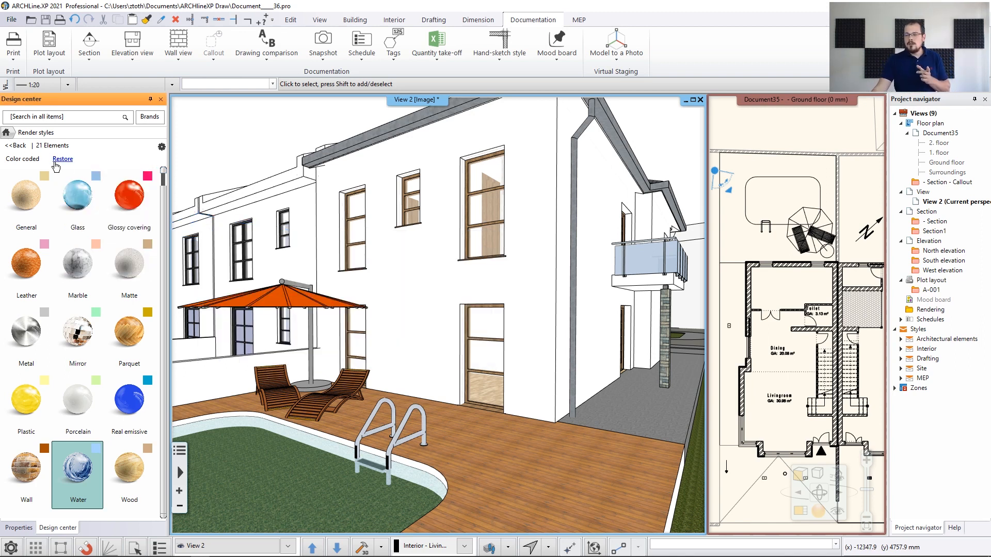
pyautogui.click(26, 160)
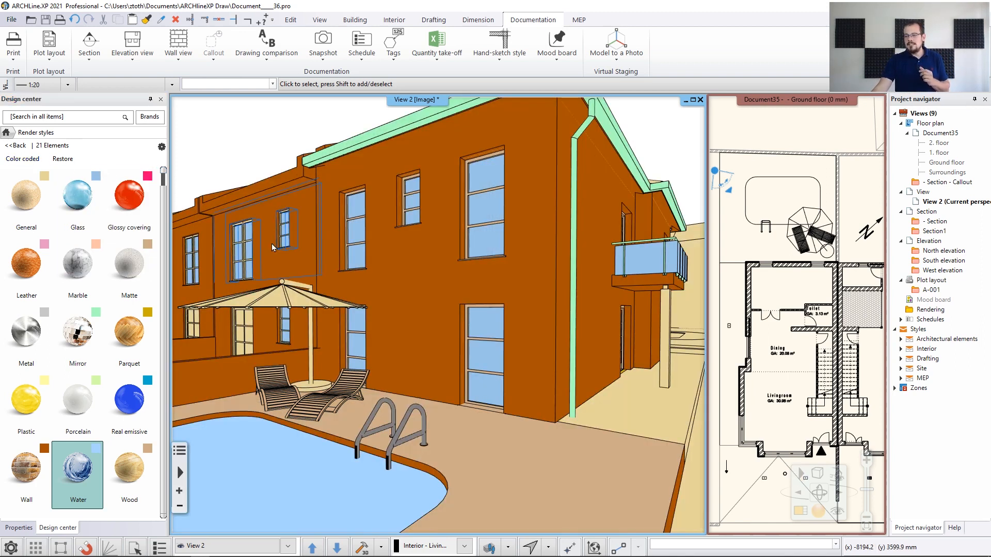
pyautogui.moveTo(276, 248)
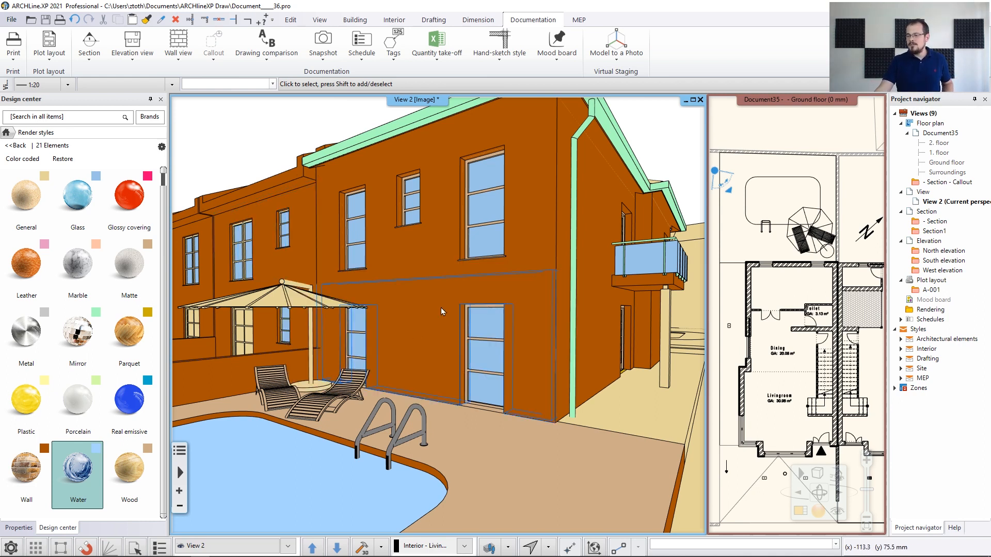
pyautogui.moveTo(20, 490)
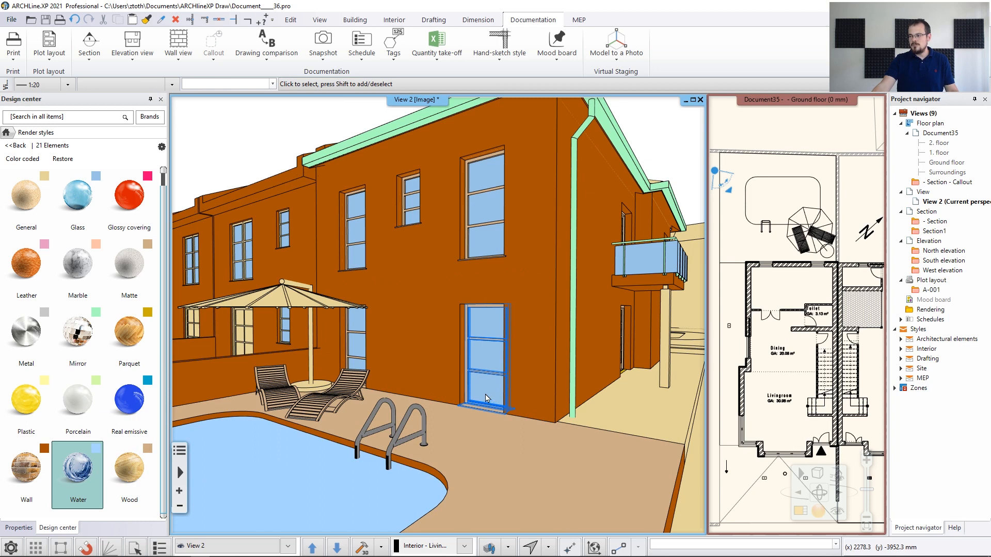
# Apply the Metal render style to the roof edge and downpipe and the Glass render style to the upper-floor rear window.
pyautogui.moveTo(492, 354); pyautogui.dragTo(492, 341, button='right')
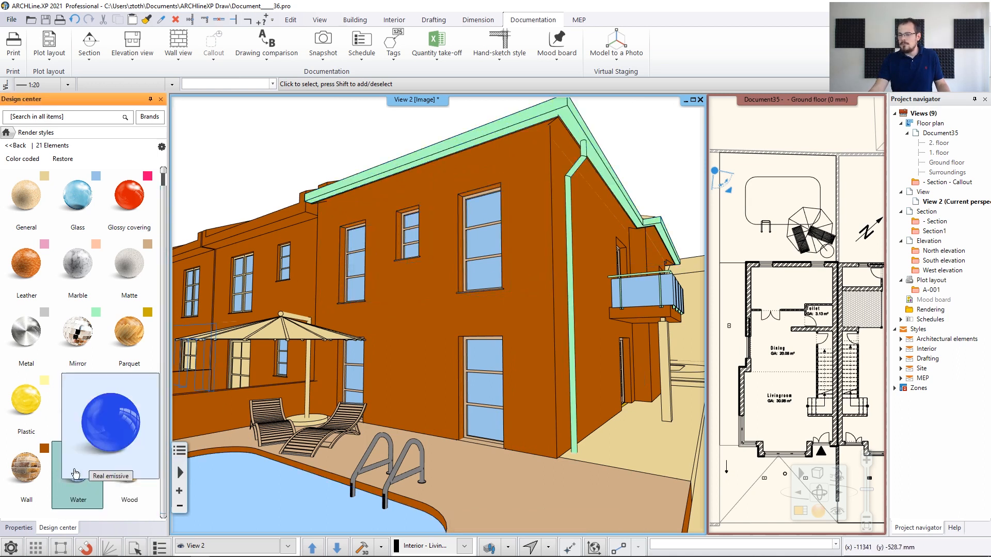
pyautogui.click(38, 359)
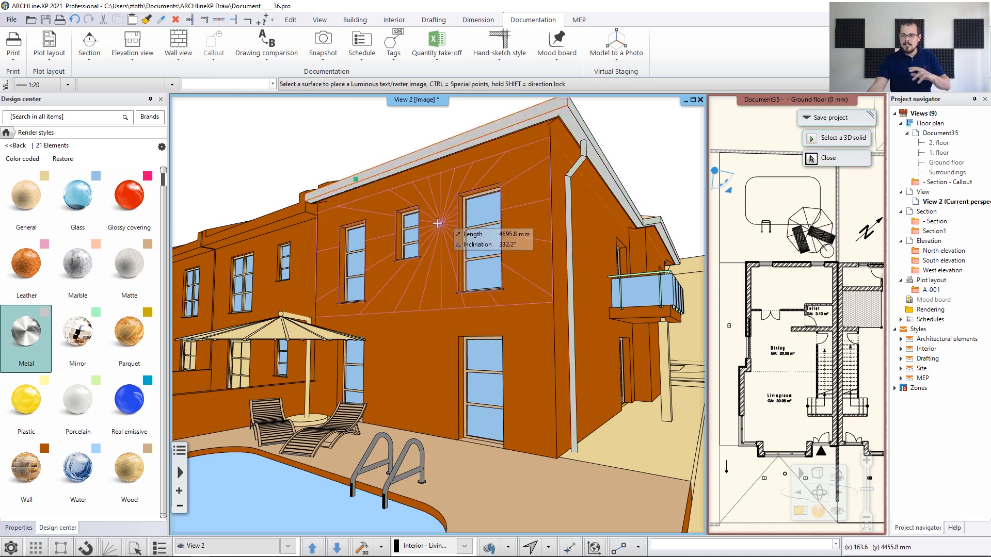
pyautogui.moveTo(124, 366)
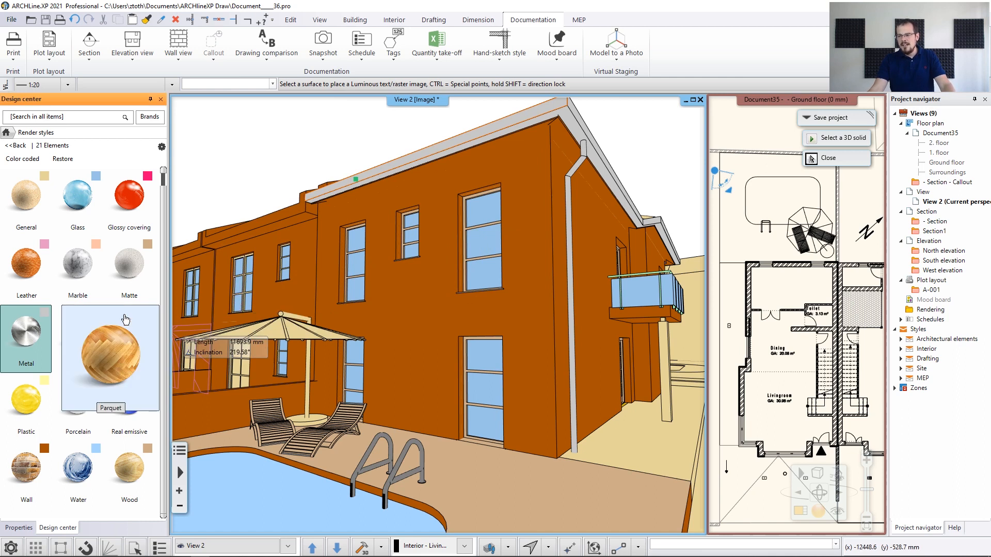
pyautogui.click(92, 220)
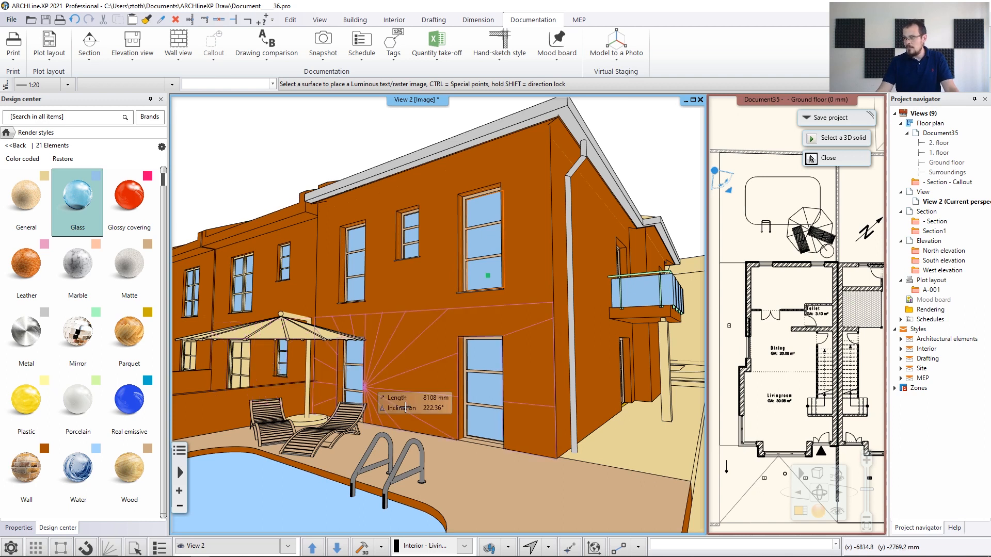
# Apply the Wall render style to the column under the balcony, end the assignment and restore the normal material display.
pyautogui.click(25, 492)
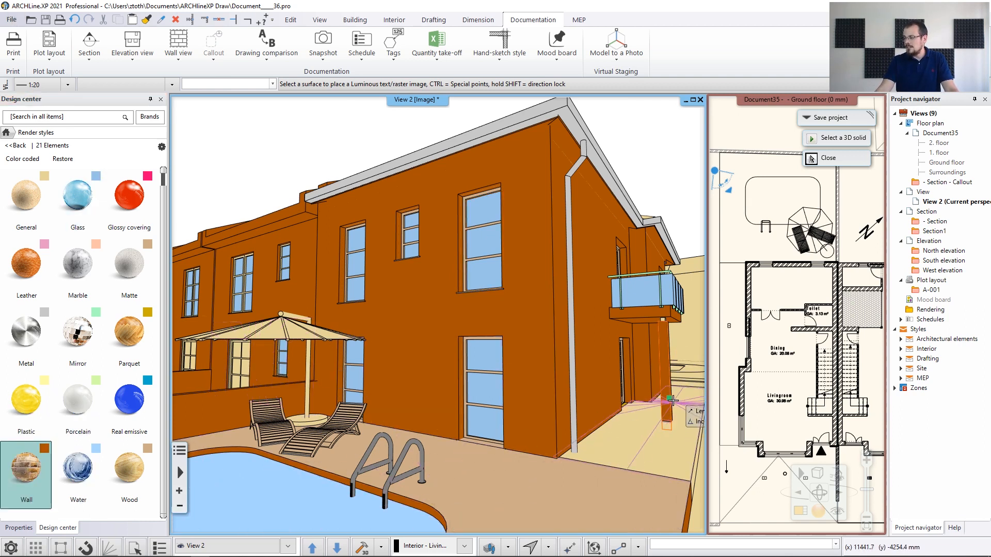
pyautogui.press('Escape')
pyautogui.scroll(-2, 619, 389)
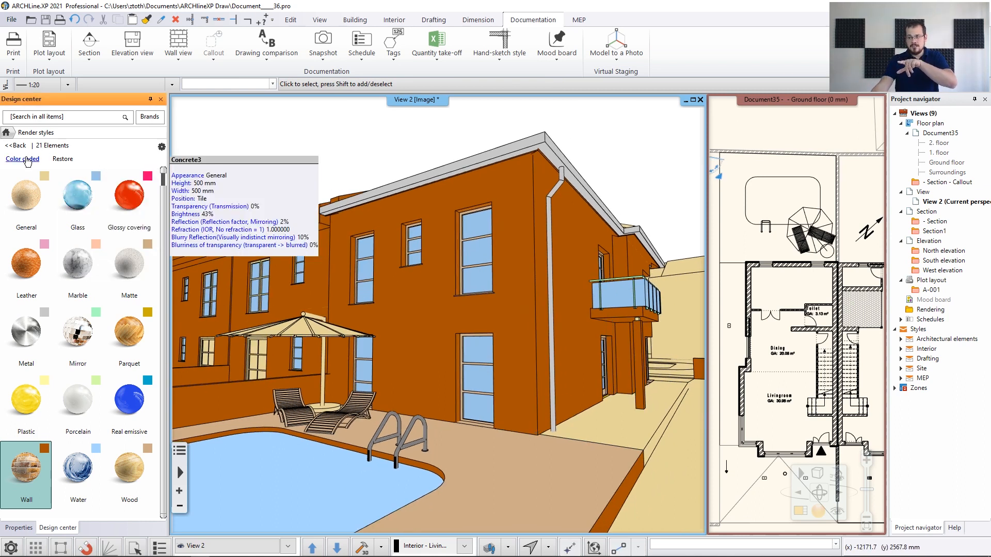
pyautogui.click(63, 159)
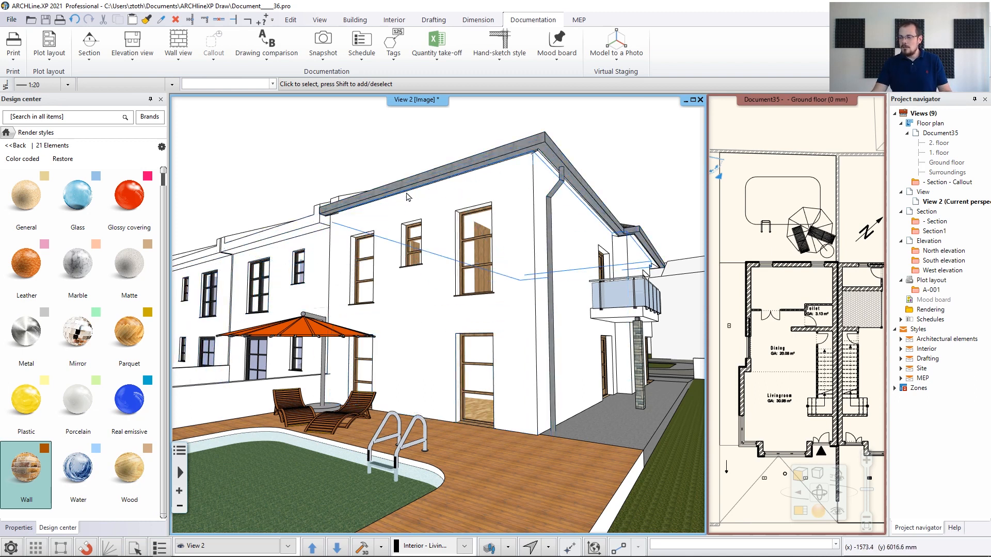
# Allow different interior and exterior materials on the first-floor side wall behind the balcony by turning off Same materials.
pyautogui.moveTo(608, 209); pyautogui.dragTo(385, 206, button='middle')
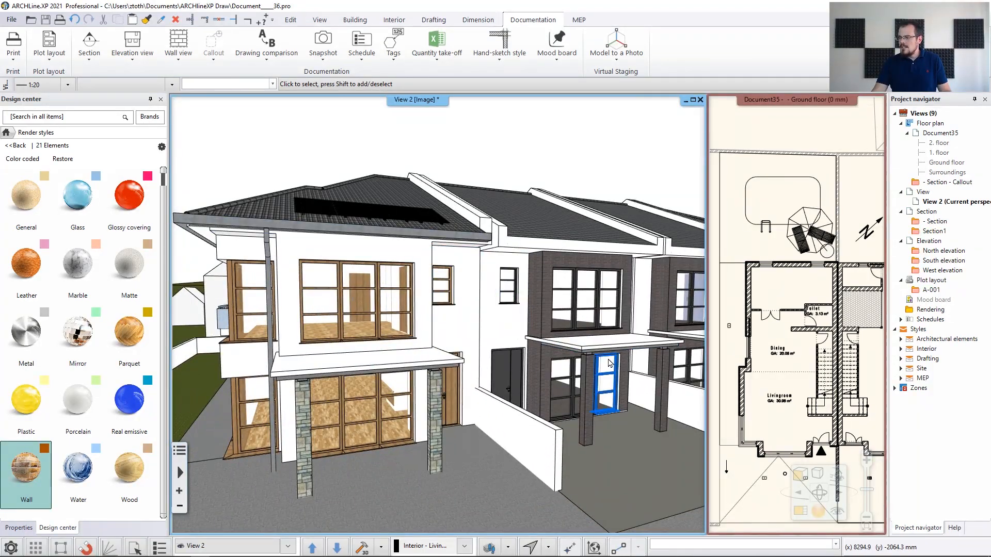
pyautogui.moveTo(537, 315); pyautogui.dragTo(552, 295, button='middle')
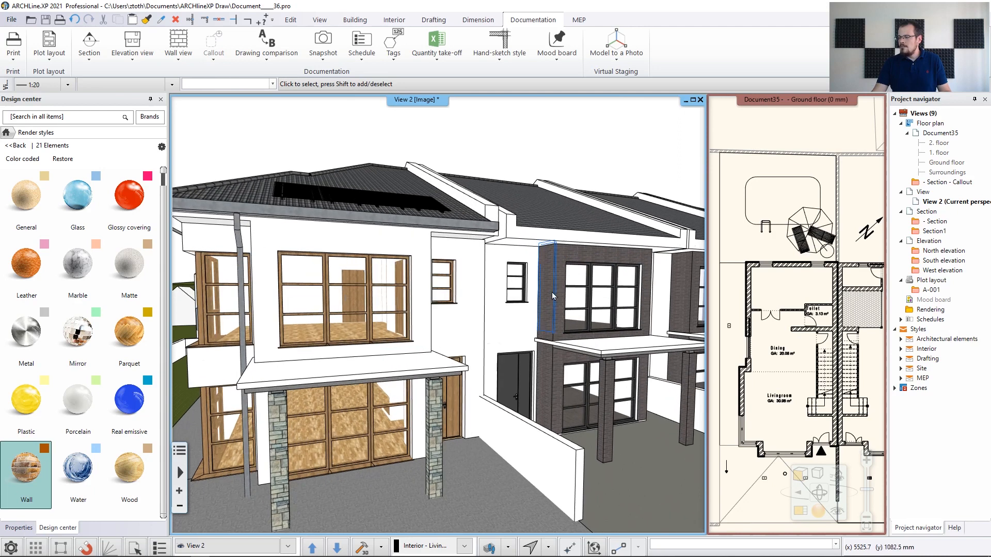
pyautogui.moveTo(550, 269)
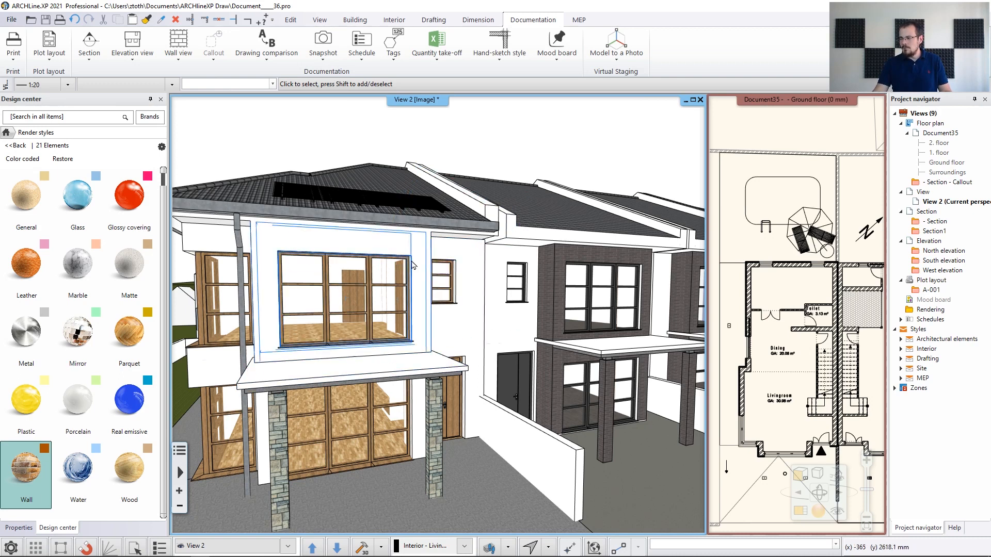
pyautogui.moveTo(319, 252); pyautogui.dragTo(413, 273, button='middle')
pyautogui.moveTo(413, 351); pyautogui.dragTo(441, 361, button='middle')
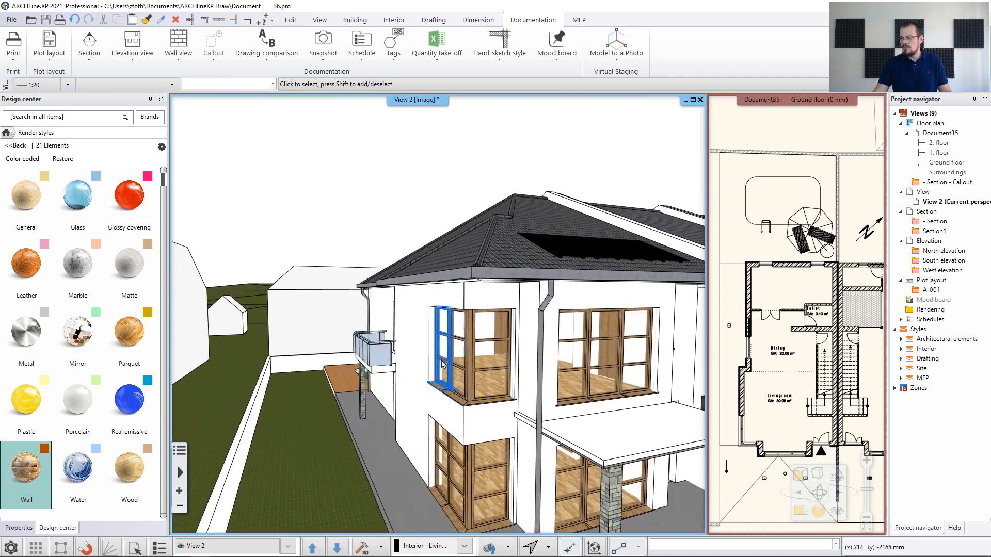
pyautogui.moveTo(381, 352); pyautogui.dragTo(463, 338, button='middle')
pyautogui.scroll(3, 493, 396)
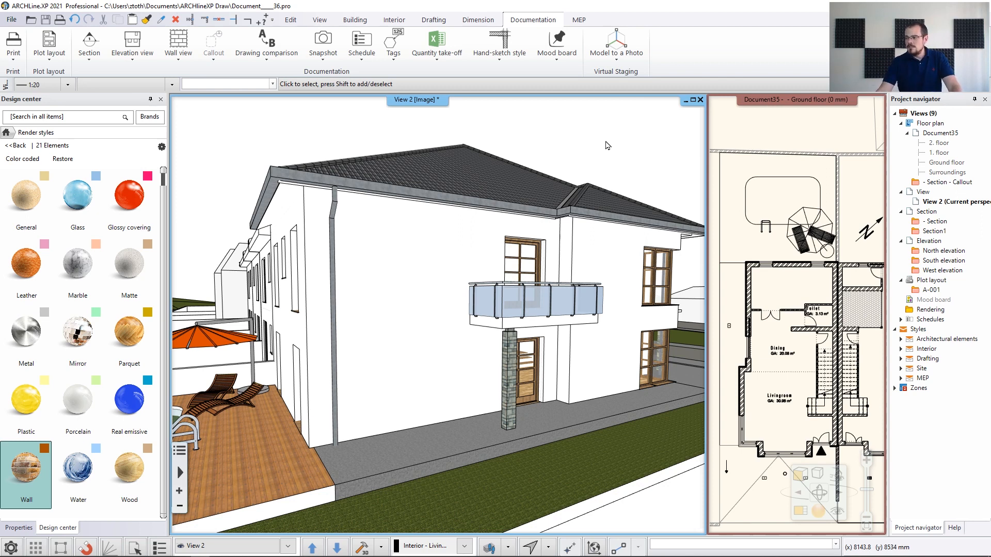
pyautogui.click(438, 314)
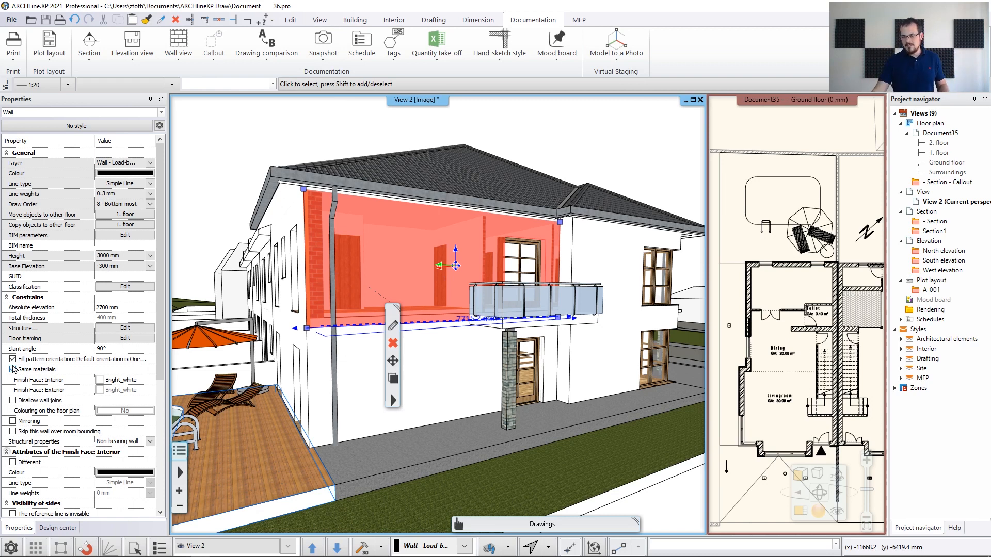
pyautogui.click(12, 370)
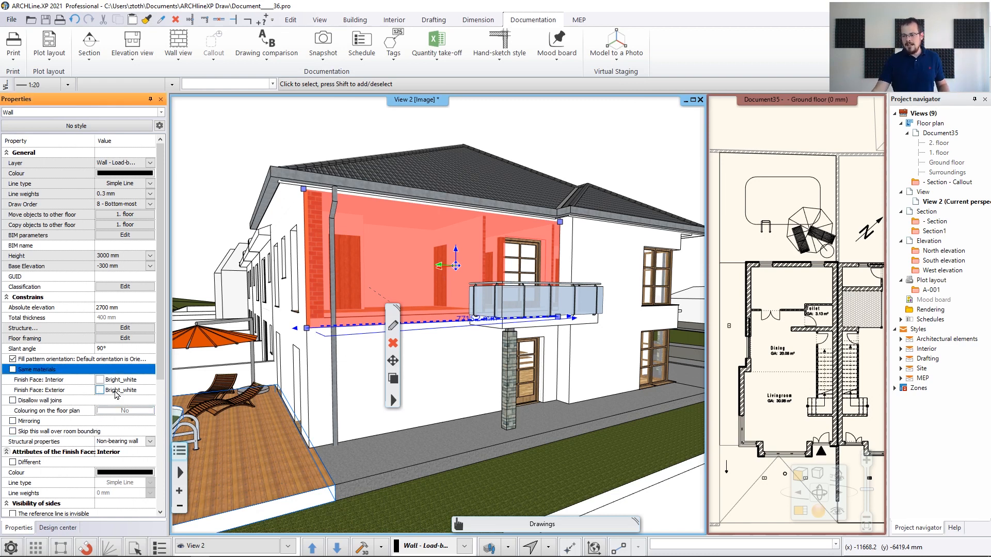
# Set the exterior finish of the first-floor side wall to the Brick6 material and deselect the wall.
pyautogui.click(122, 391)
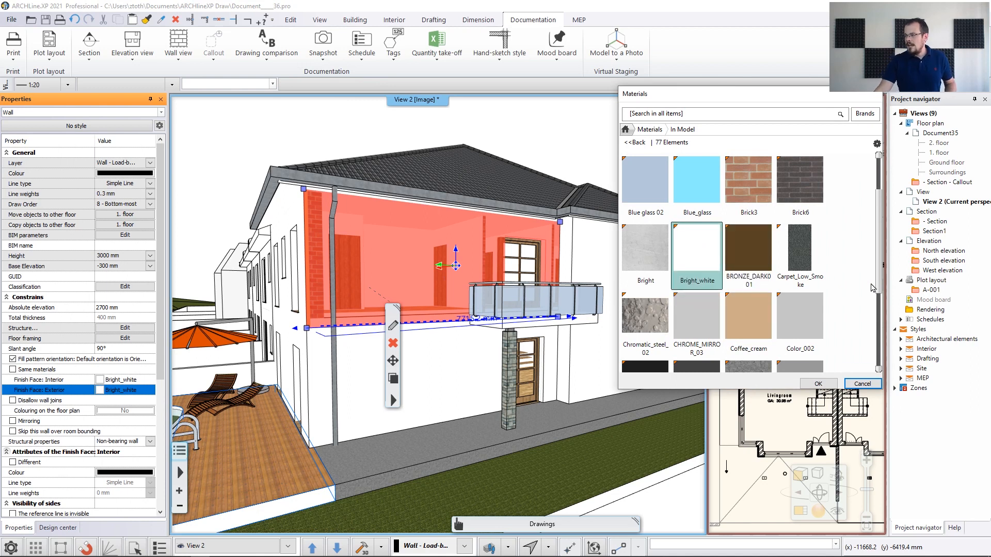
pyautogui.moveTo(820, 193)
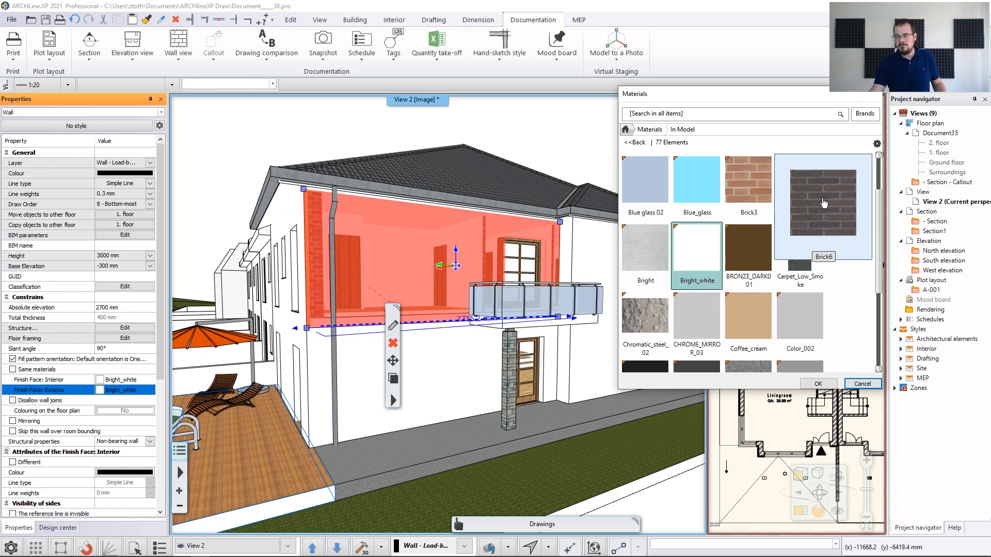
pyautogui.click(823, 202)
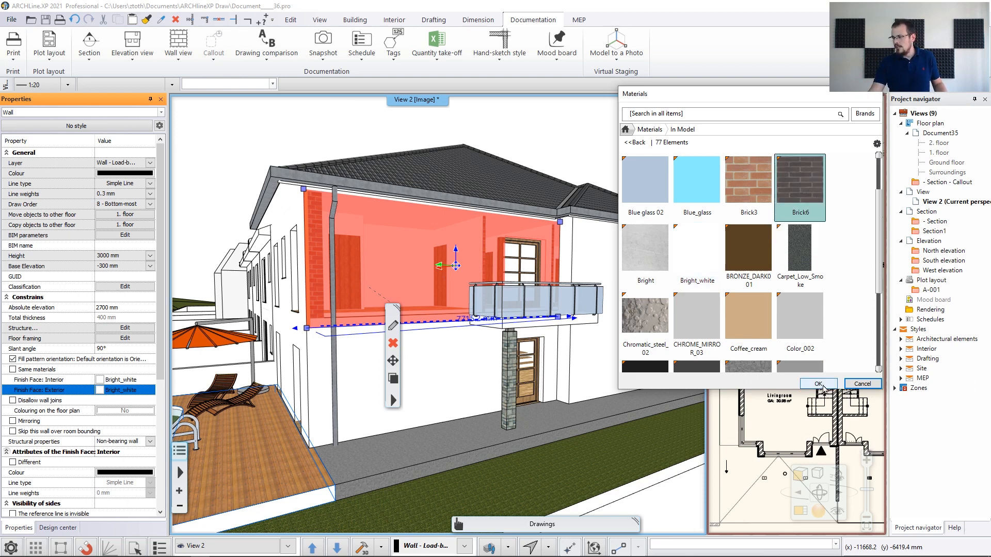
pyautogui.click(818, 384)
pyautogui.press('Escape')
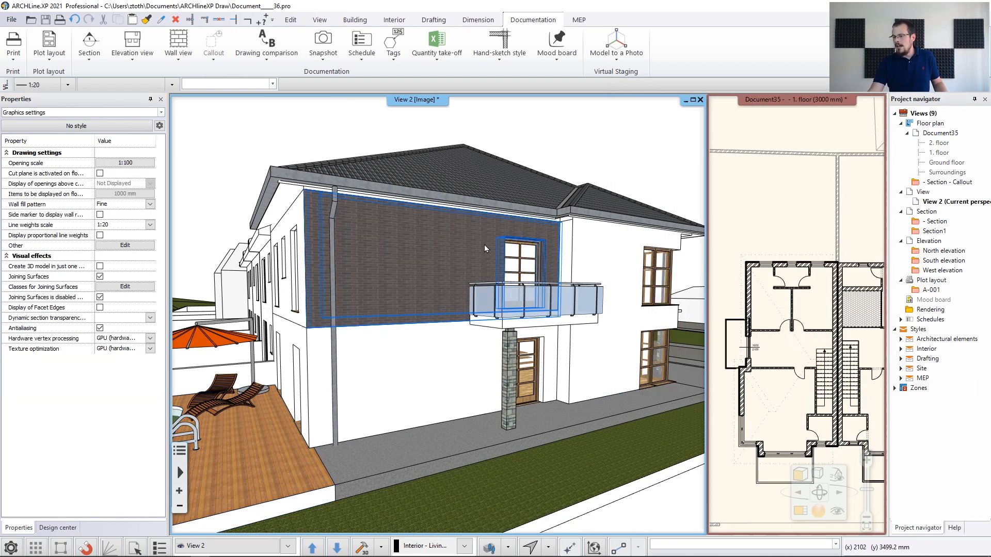
# Turn off Same materials for the ground-floor side wall below the balcony and set its exterior finish to Brick6.
pyautogui.click(441, 372)
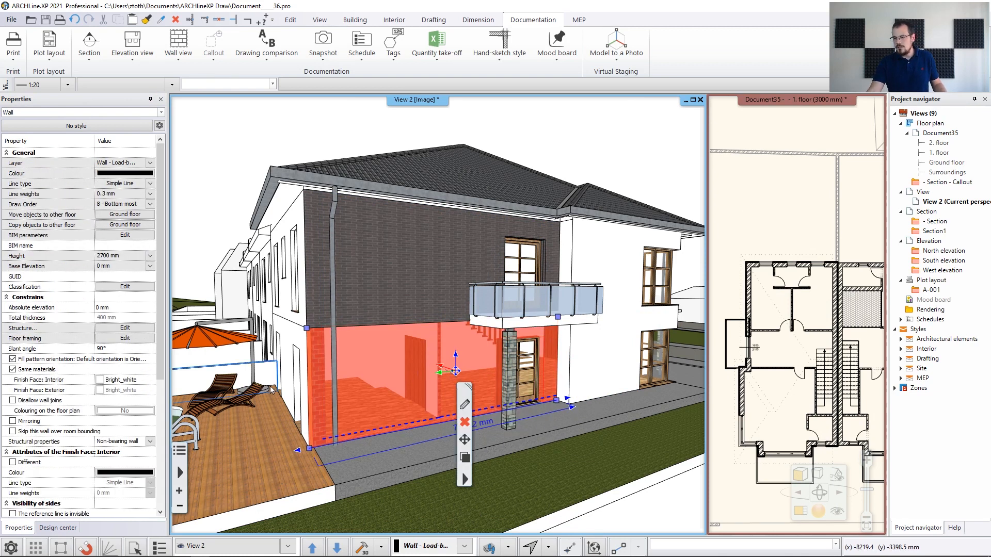
pyautogui.click(13, 369)
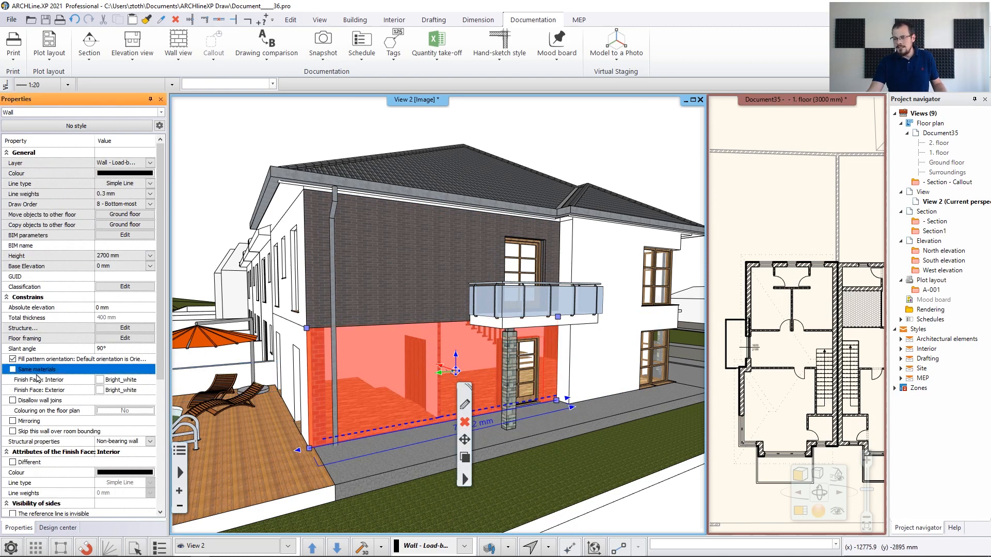
pyautogui.click(127, 391)
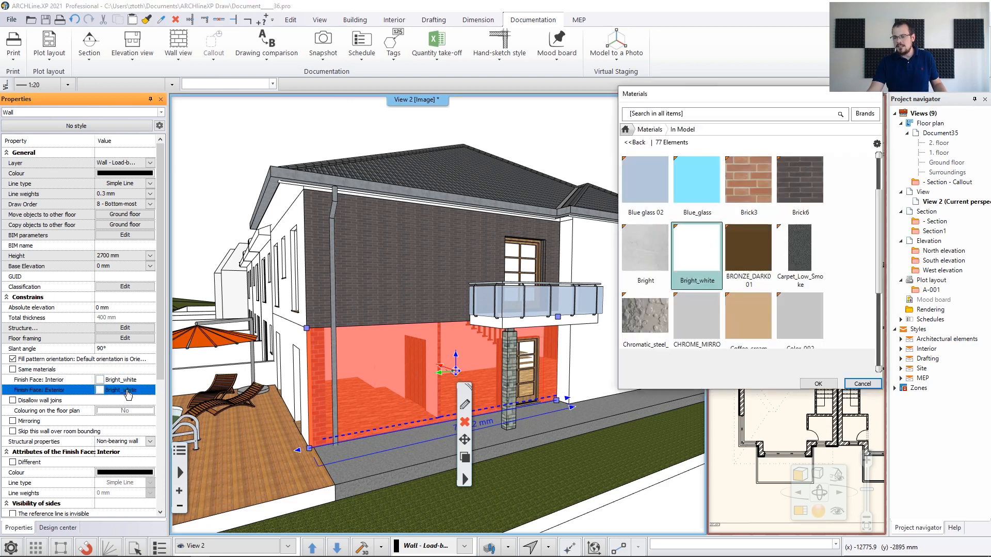
pyautogui.click(793, 189)
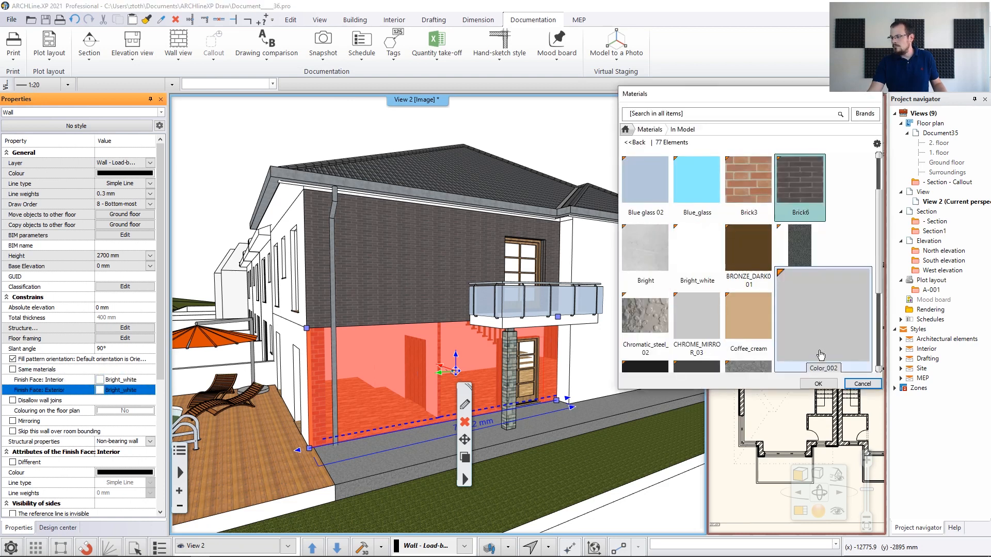
pyautogui.click(818, 385)
pyautogui.press('Escape')
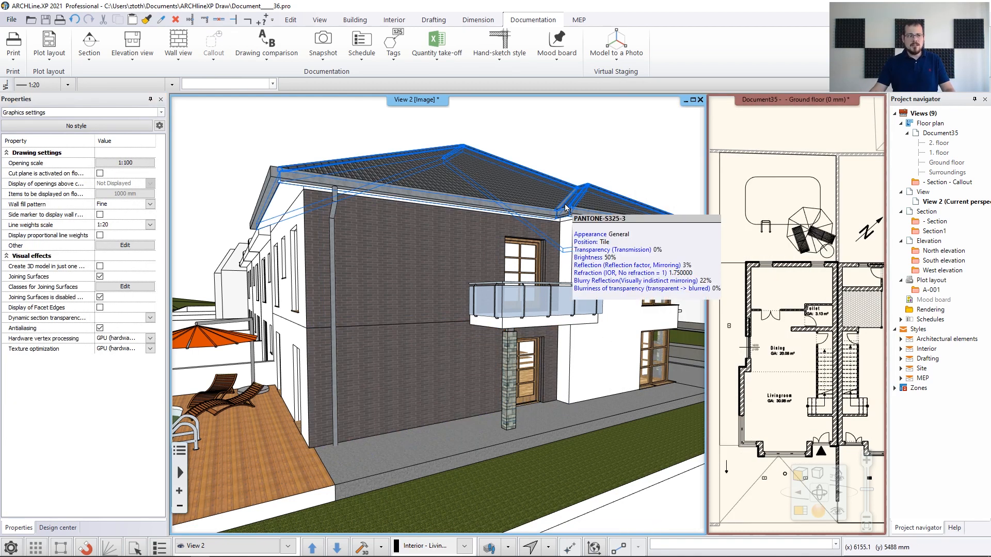
# Turn off Same materials for the three first-floor walls of the end house's front bay and set their exterior finish to Brick6.
pyautogui.moveTo(624, 203); pyautogui.dragTo(473, 164, button='middle')
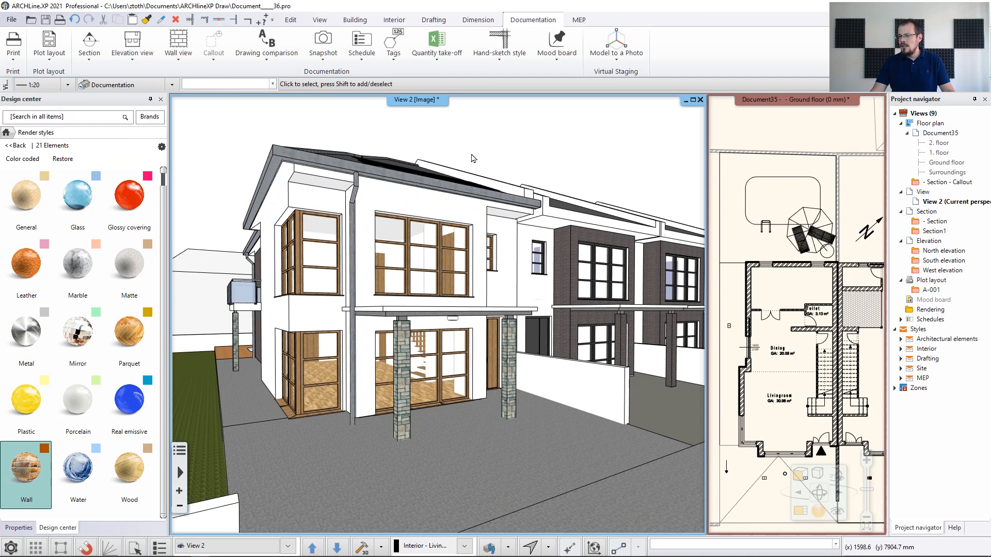
pyautogui.click(6, 132)
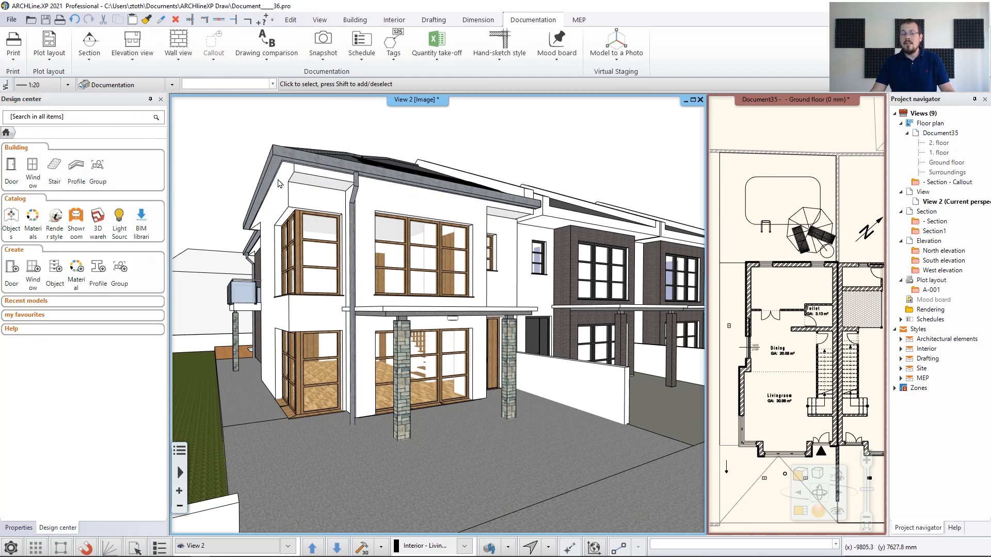
pyautogui.moveTo(325, 269); pyautogui.dragTo(439, 320, button='middle')
pyautogui.click(350, 227)
pyautogui.keyDown('shift'); pyautogui.click(397, 263); pyautogui.keyUp('shift')
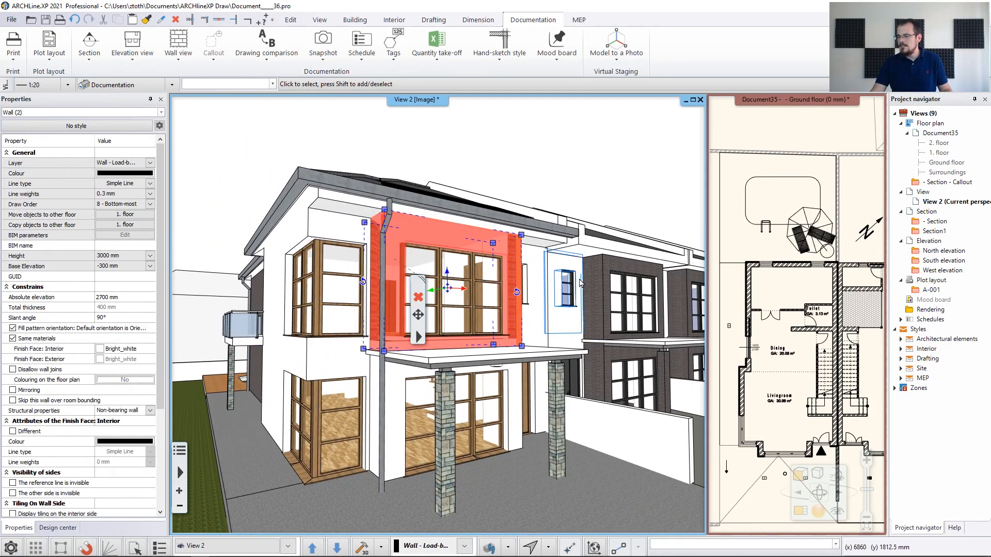
pyautogui.moveTo(560, 289); pyautogui.dragTo(604, 336, button='middle')
pyautogui.moveTo(434, 281); pyautogui.dragTo(492, 253, button='middle')
pyautogui.keyDown('shift'); pyautogui.click(619, 359); pyautogui.keyUp('shift')
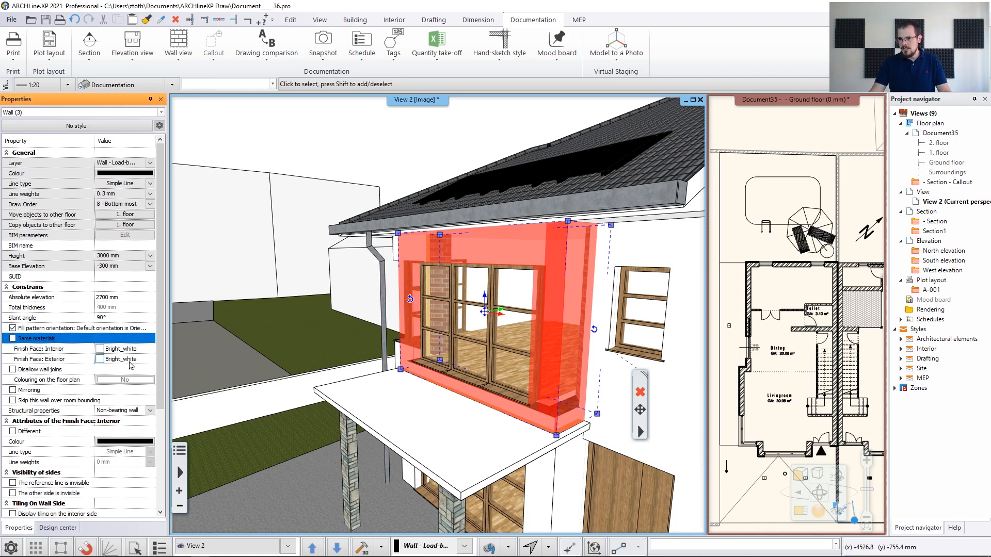
pyautogui.click(129, 361)
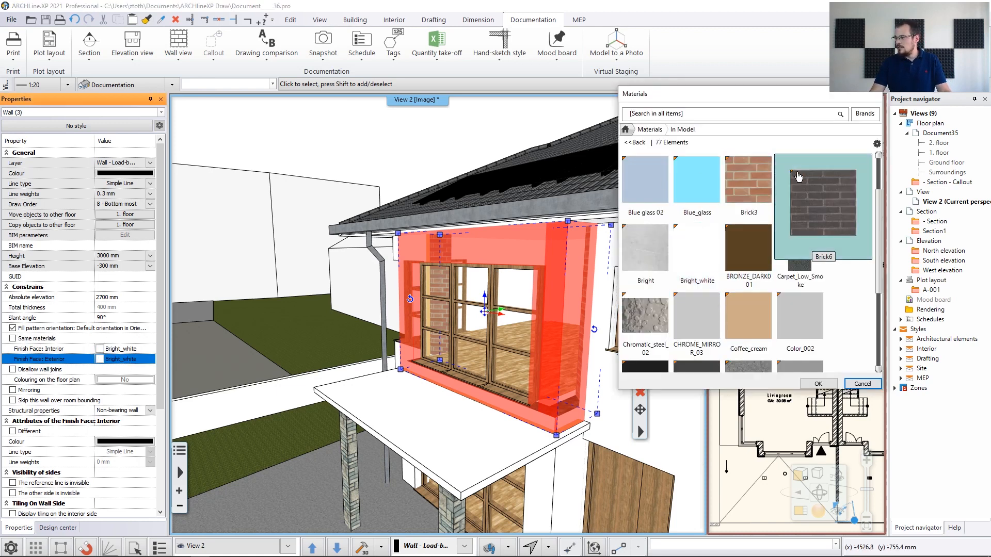
pyautogui.click(818, 384)
# Turn off Same materials for the three ground-floor walls beneath the front canopy, set their exterior finish to Brick6 and deselect them.
pyautogui.moveTo(569, 403); pyautogui.dragTo(506, 351, button='middle')
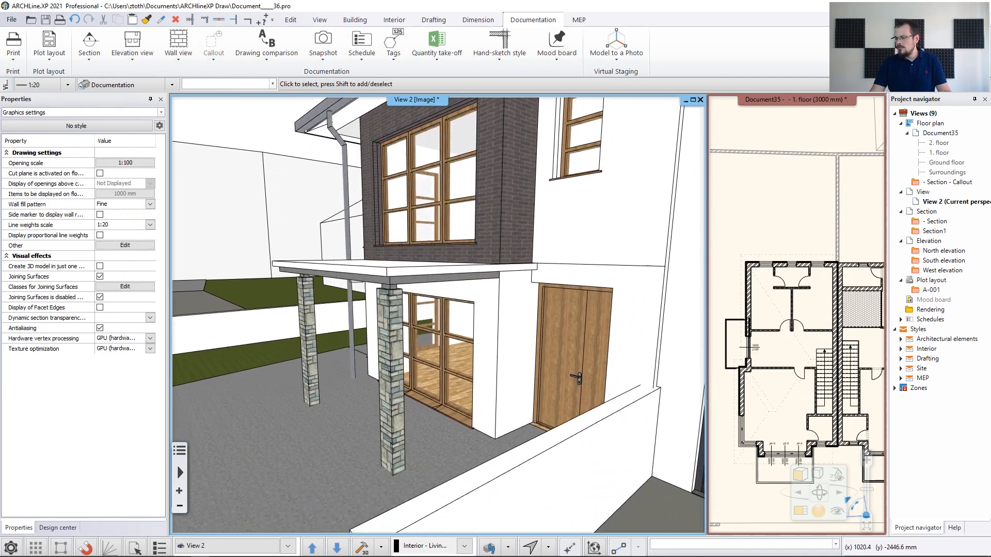
pyautogui.click(509, 356)
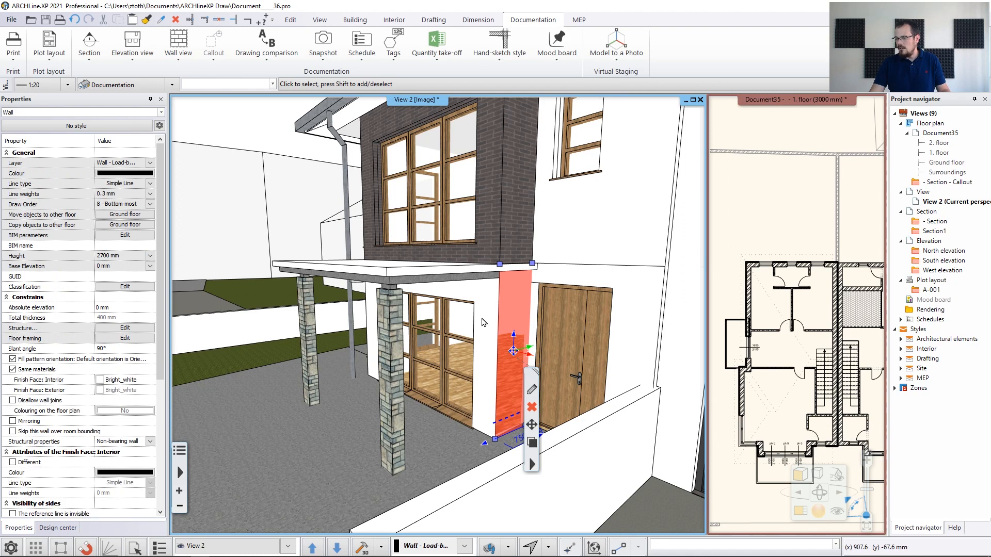
pyautogui.keyDown('shift'); pyautogui.click(483, 326); pyautogui.keyUp('shift')
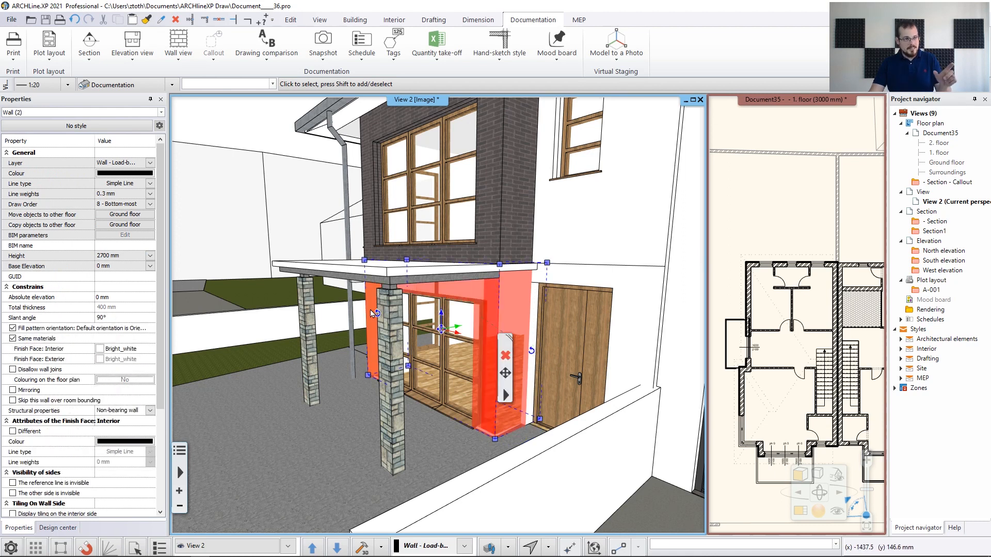
pyautogui.moveTo(347, 306); pyautogui.dragTo(382, 394, button='middle')
pyautogui.keyDown('shift'); pyautogui.click(317, 368); pyautogui.keyUp('shift')
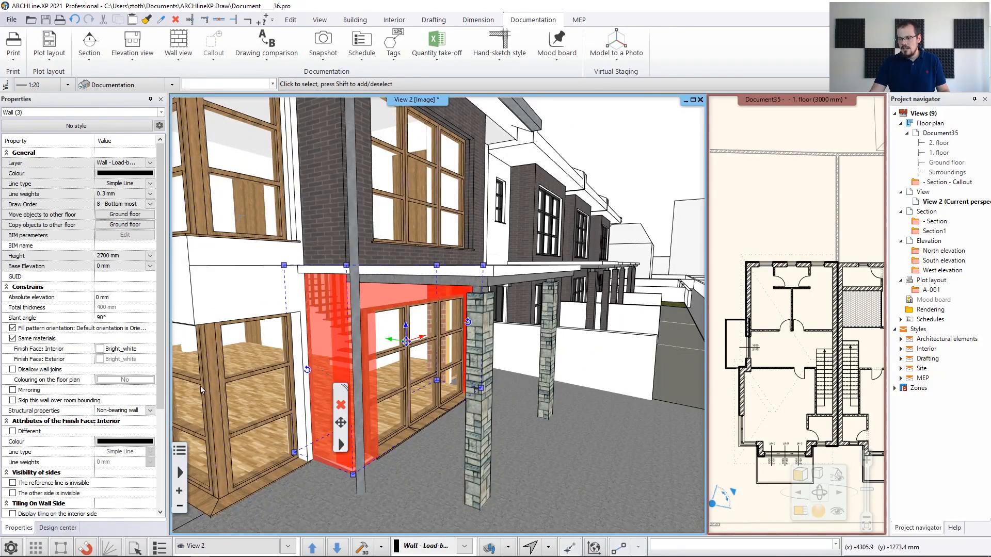
pyautogui.click(13, 339)
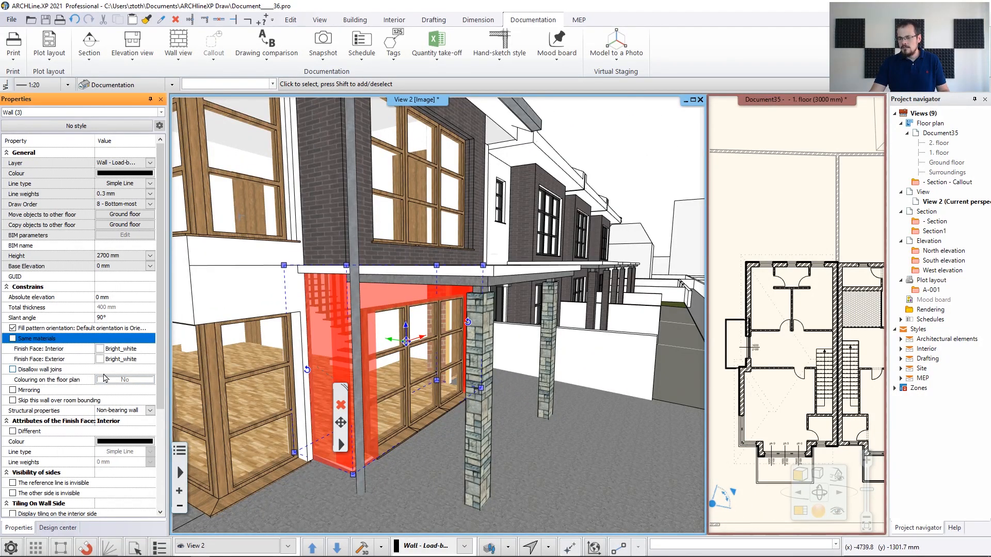
pyautogui.click(126, 360)
pyautogui.click(800, 180)
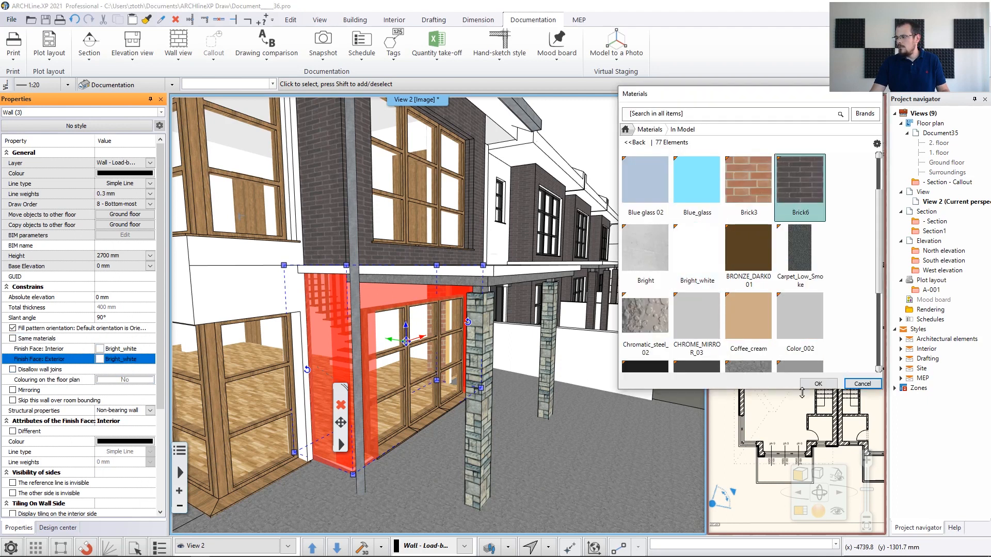
pyautogui.click(818, 383)
pyautogui.press('Escape')
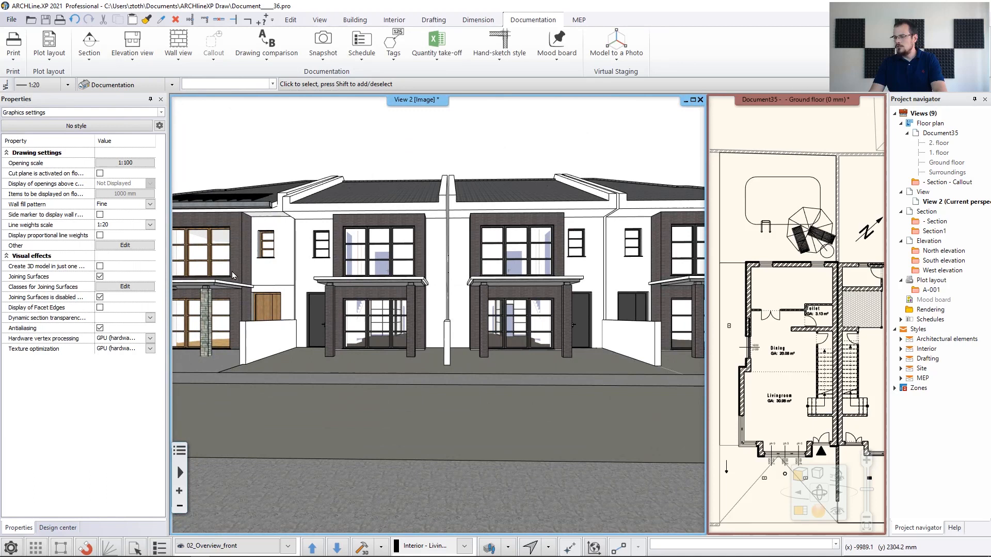
# Select the first-floor front bay wall of the end house and locate its brick with Find material.
pyautogui.moveTo(214, 332); pyautogui.dragTo(351, 335, button='middle')
pyautogui.scroll(3, 356, 312)
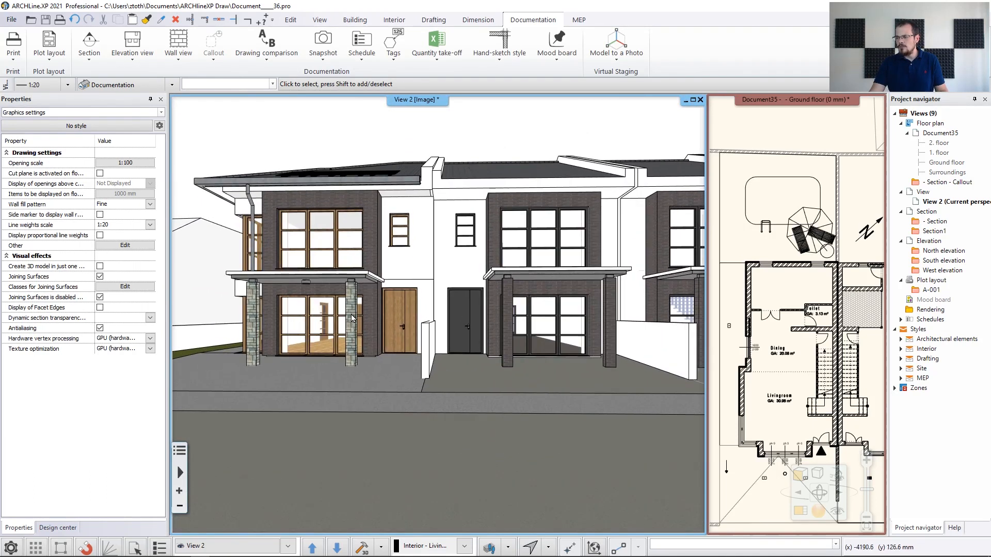
pyautogui.scroll(4, 351, 317)
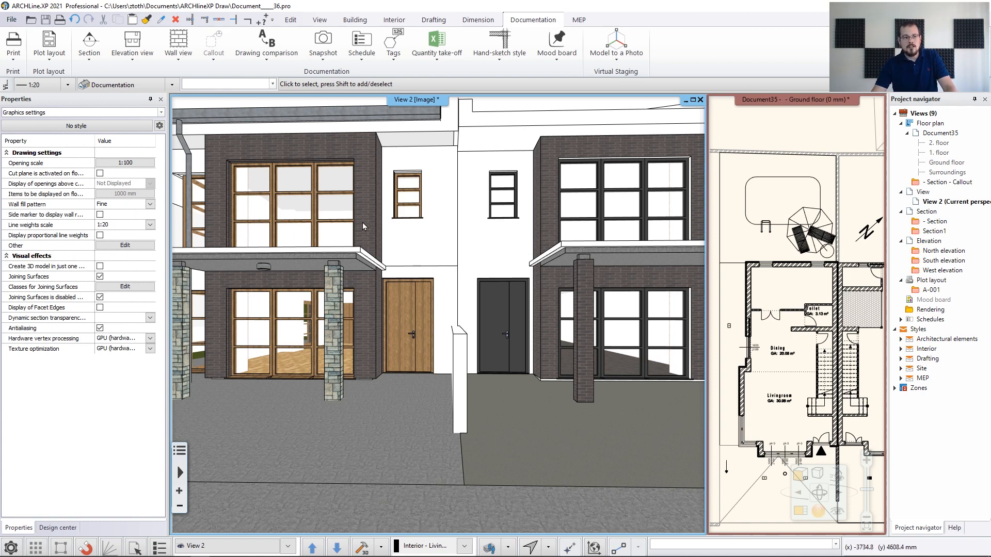
pyautogui.click(367, 200)
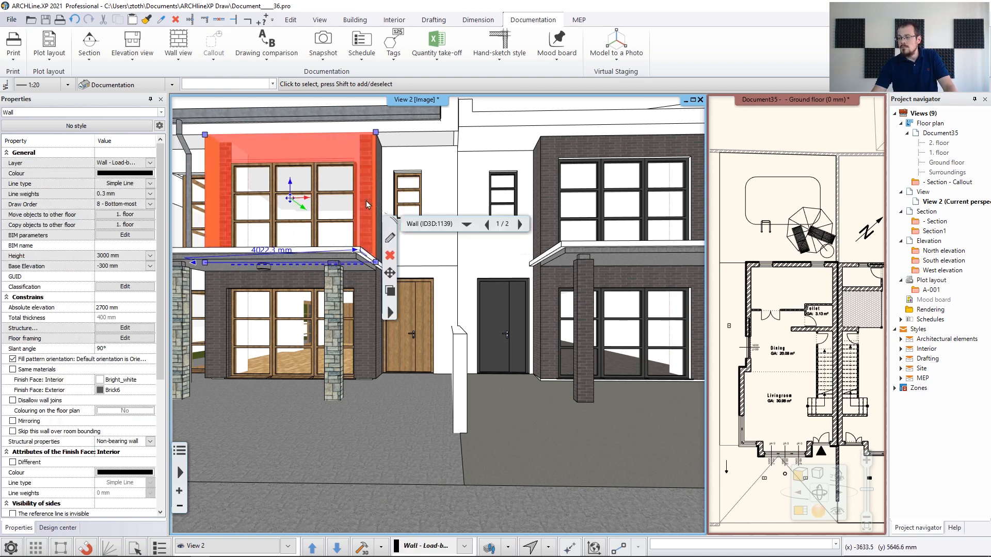
pyautogui.rightClick(368, 194)
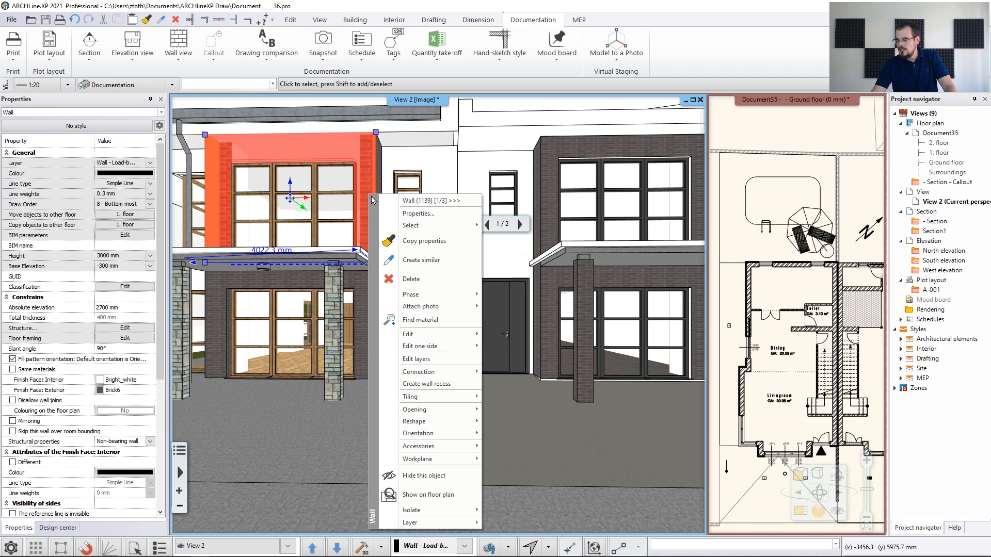
pyautogui.click(433, 320)
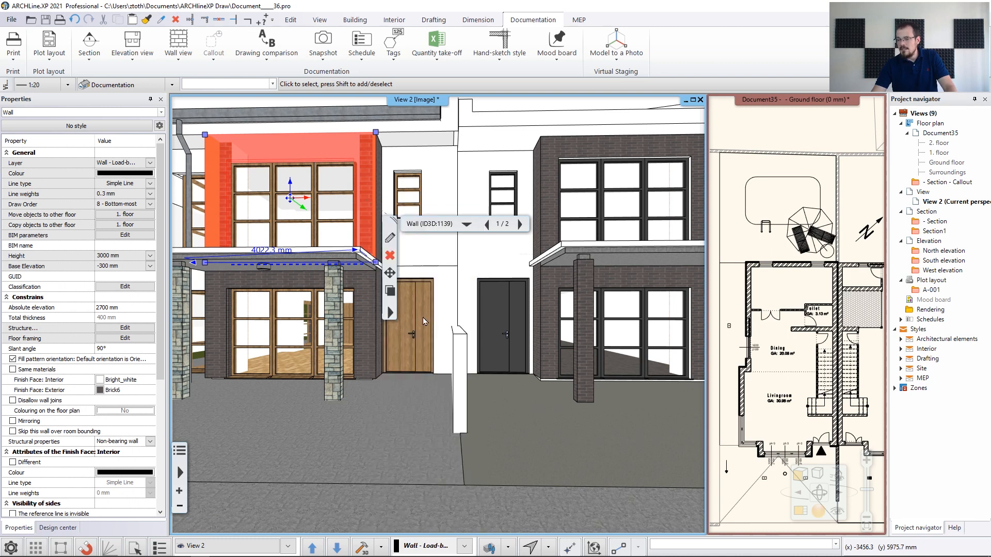
# Replace the stone material of the two front canopy columns with Brick6, on those objects only, and end the command.
pyautogui.moveTo(79, 261); pyautogui.dragTo(336, 323)
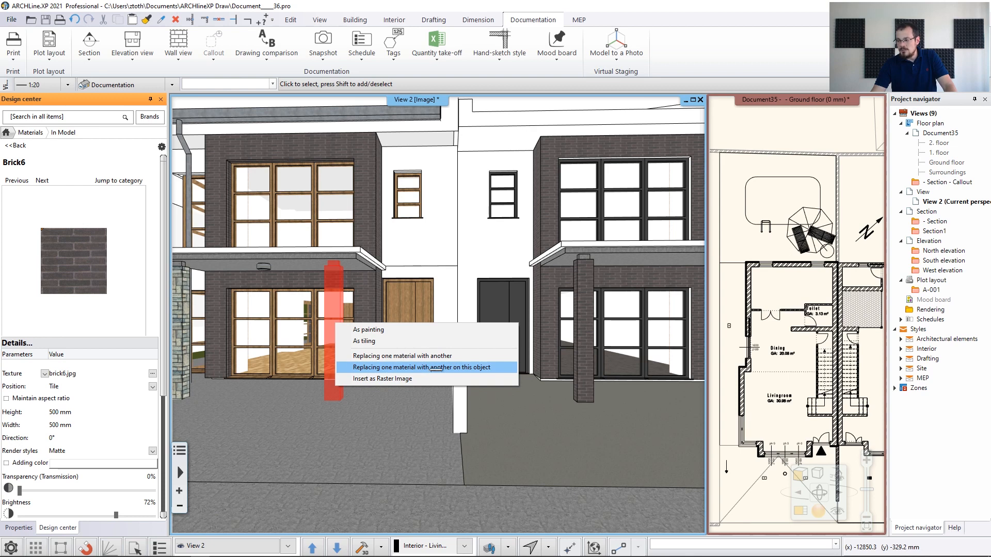
pyautogui.click(437, 368)
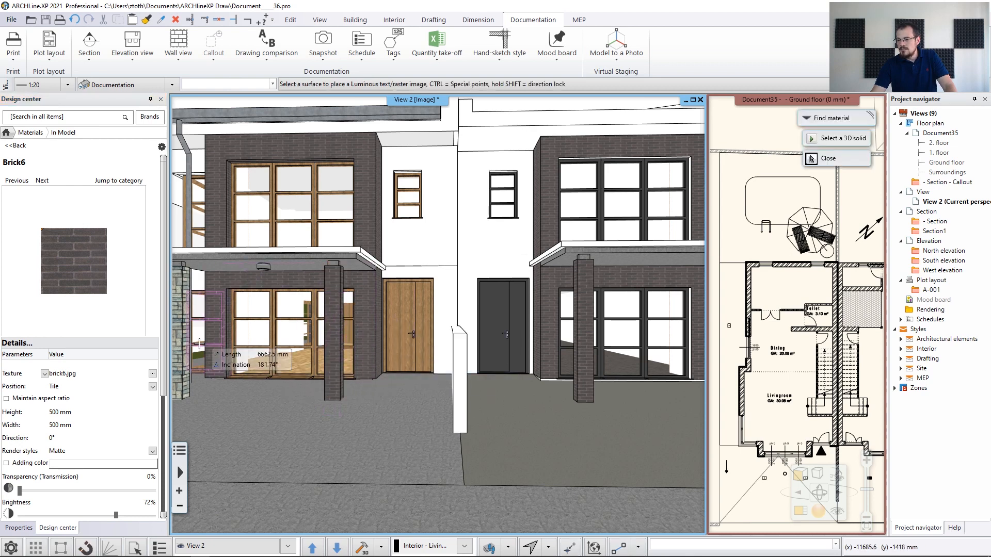
pyautogui.click(182, 347)
pyautogui.press('Escape')
pyautogui.moveTo(287, 343); pyautogui.dragTo(308, 351, button='middle')
pyautogui.moveTo(309, 352); pyautogui.dragTo(340, 383, button='right')
pyautogui.moveTo(402, 285); pyautogui.dragTo(456, 290, button='right')
pyautogui.moveTo(455, 289); pyautogui.dragTo(492, 293, button='middle')
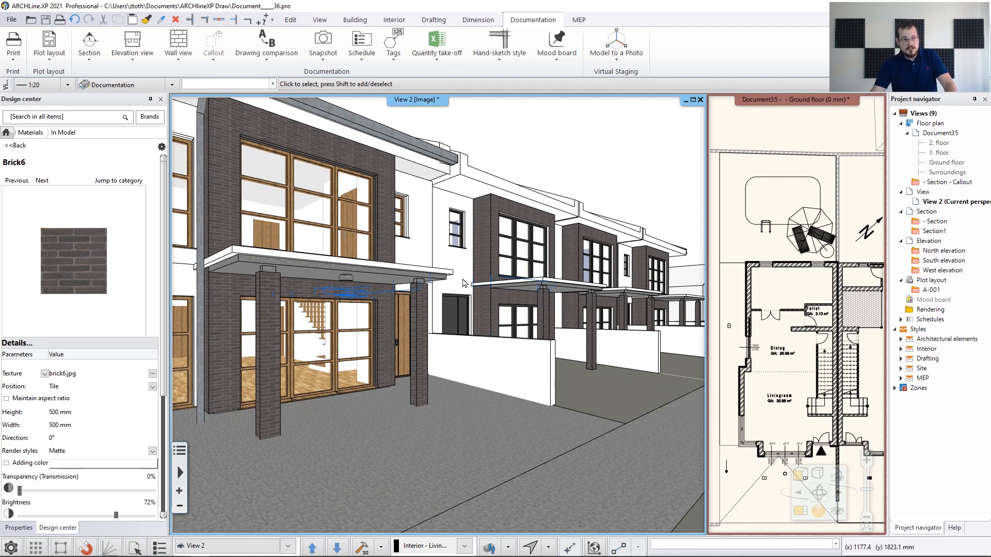
# Display the model with color coded render styles, examine the facade walls and windows, and restore the normal material display.
pyautogui.click(21, 147)
pyautogui.click(7, 134)
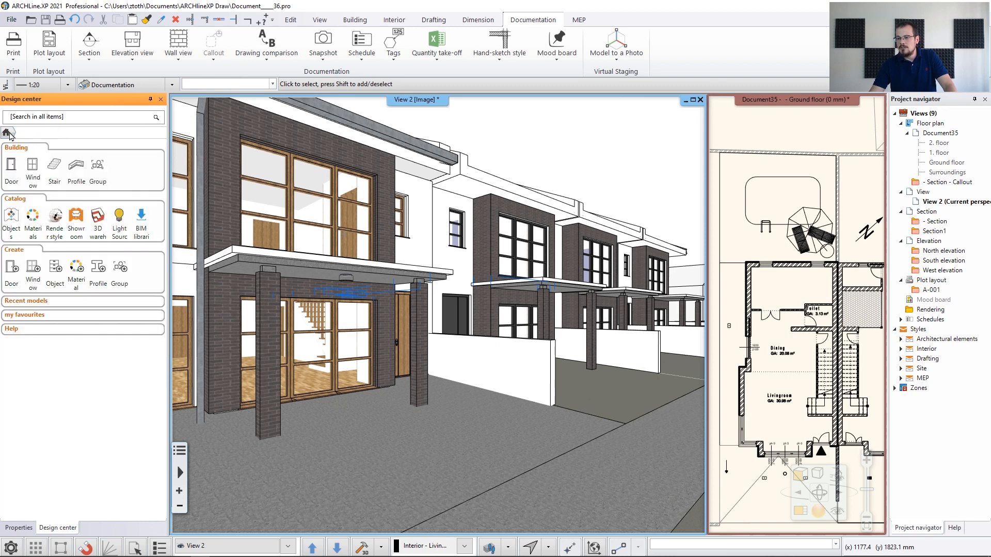
pyautogui.click(55, 219)
pyautogui.click(22, 159)
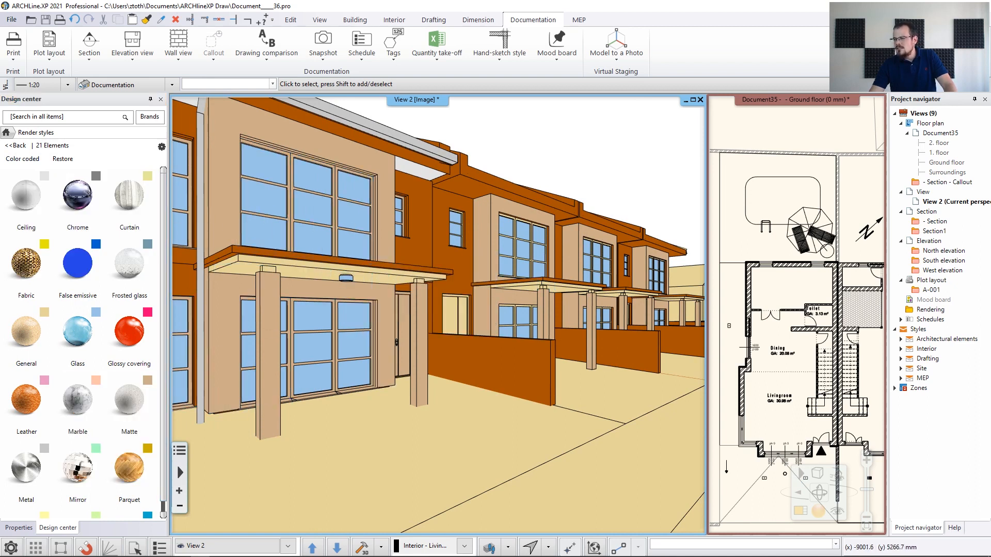
pyautogui.scroll(3, 289, 210)
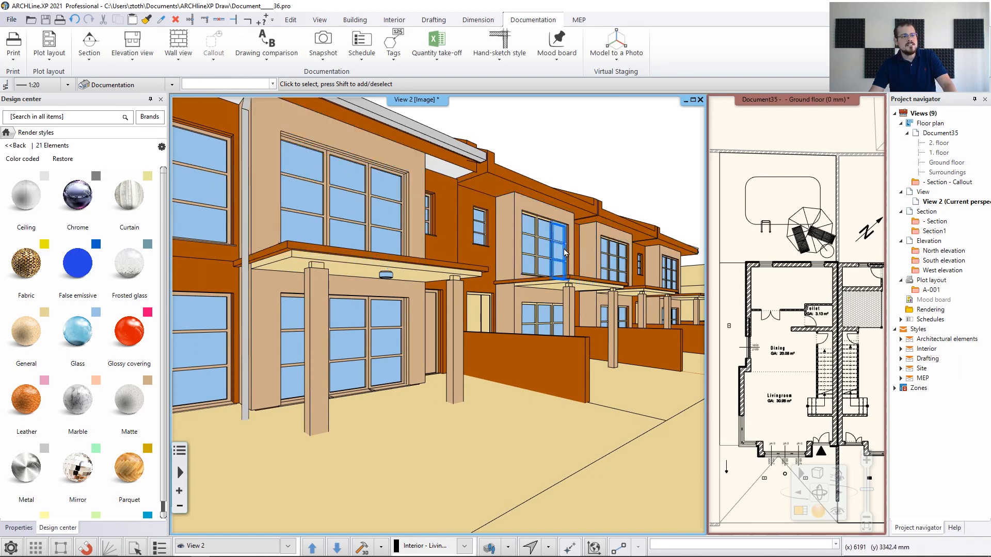
pyautogui.moveTo(560, 253)
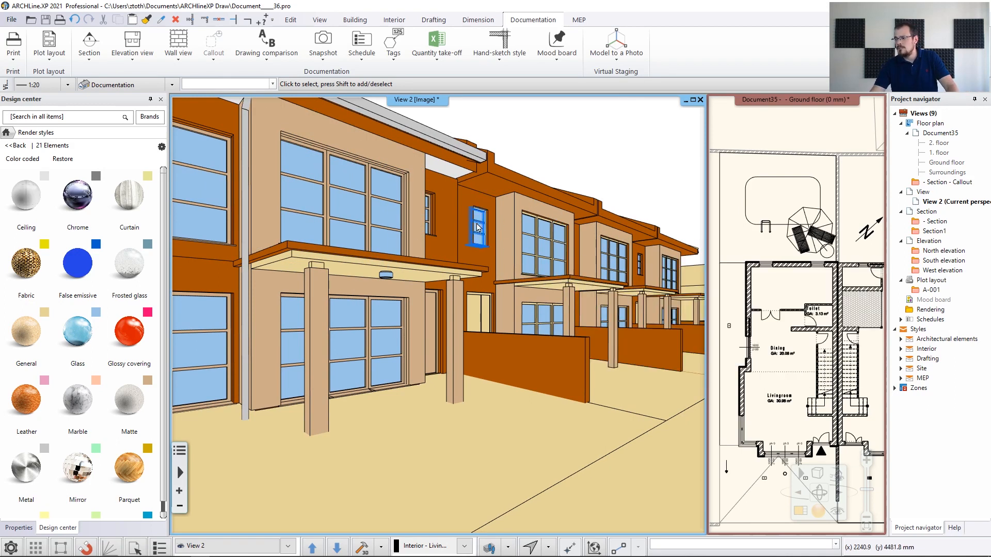
pyautogui.moveTo(364, 315); pyautogui.dragTo(427, 345, button='middle')
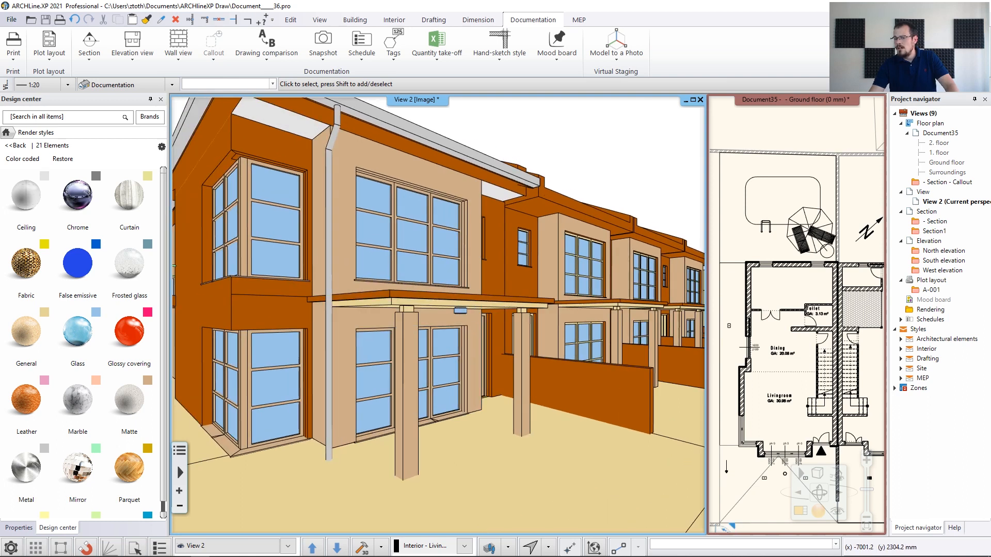
pyautogui.click(63, 159)
# Start creating a new material in the Materials catalogue and clear its default name.
pyautogui.scroll(-3, 542, 223)
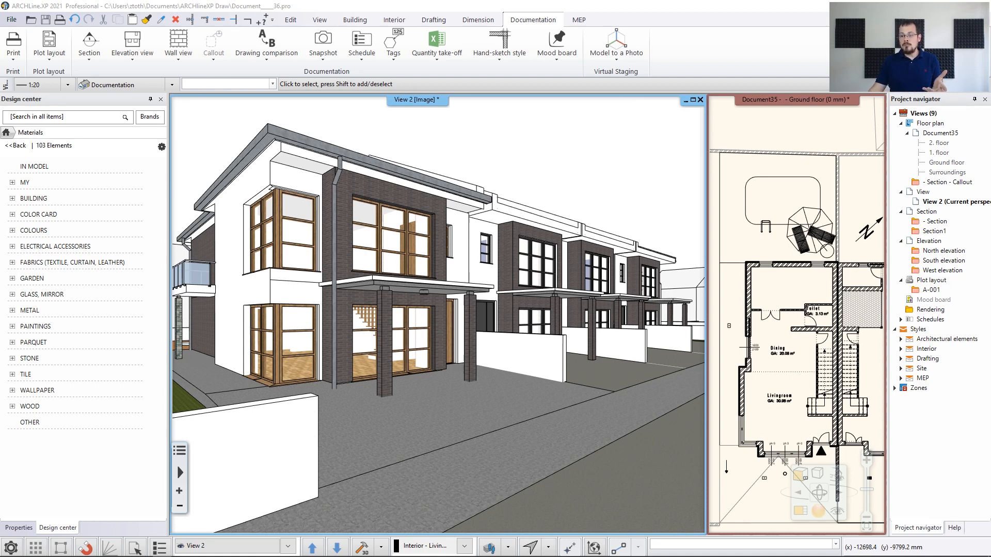
pyautogui.click(161, 148)
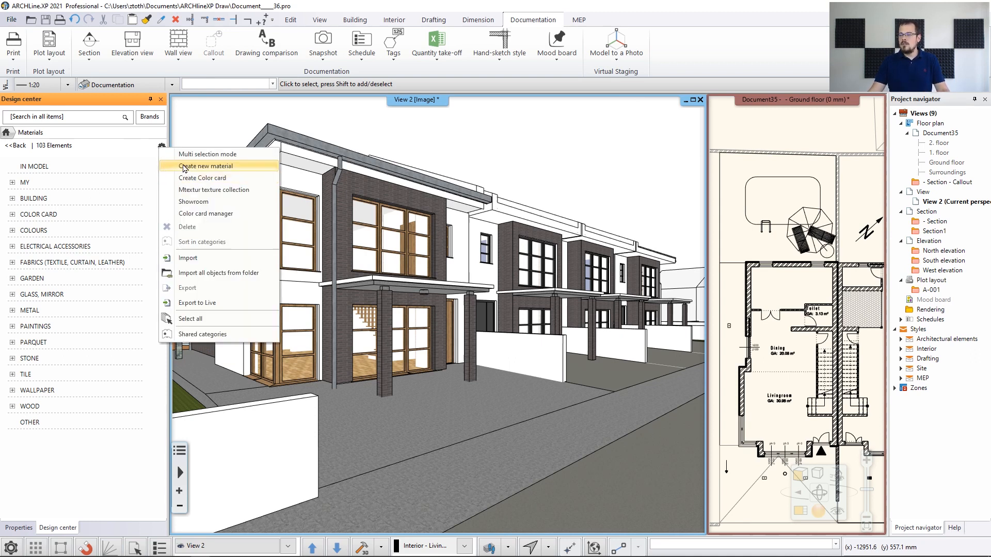
pyautogui.click(205, 166)
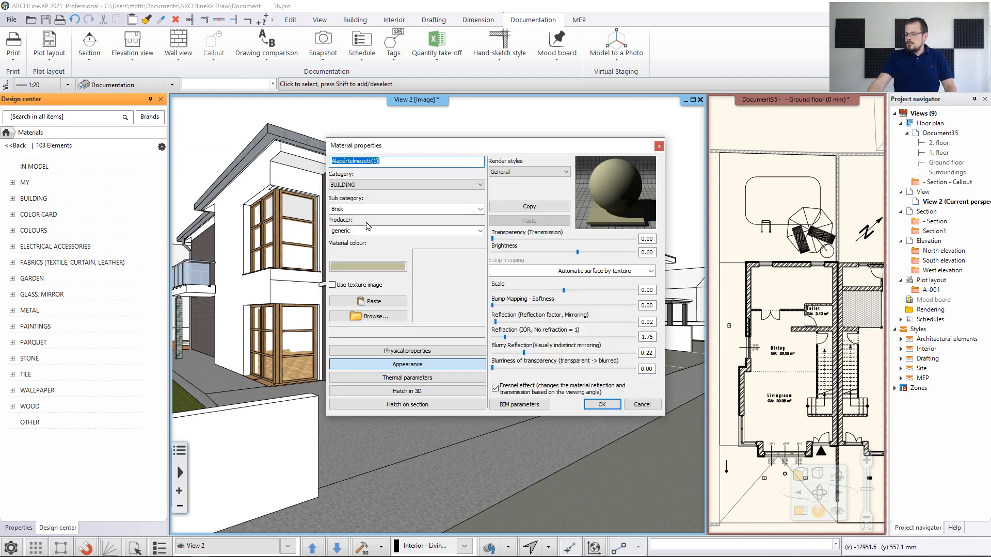
pyautogui.press('BackSpace')
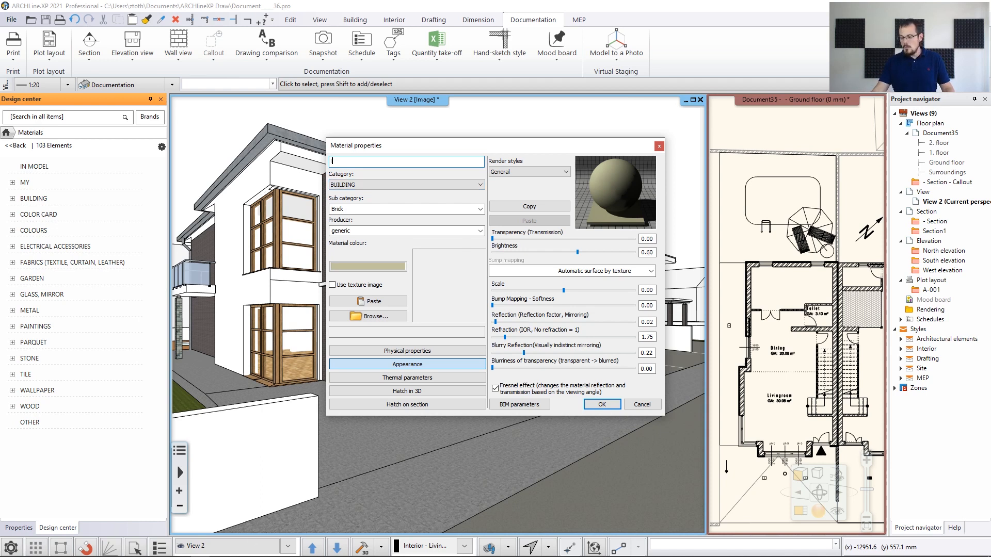
# Switch to the Poly Haven textures page in the browser and open the JPG diffuse map of Beige Wall 001 full size.
pyautogui.click(124, 550)
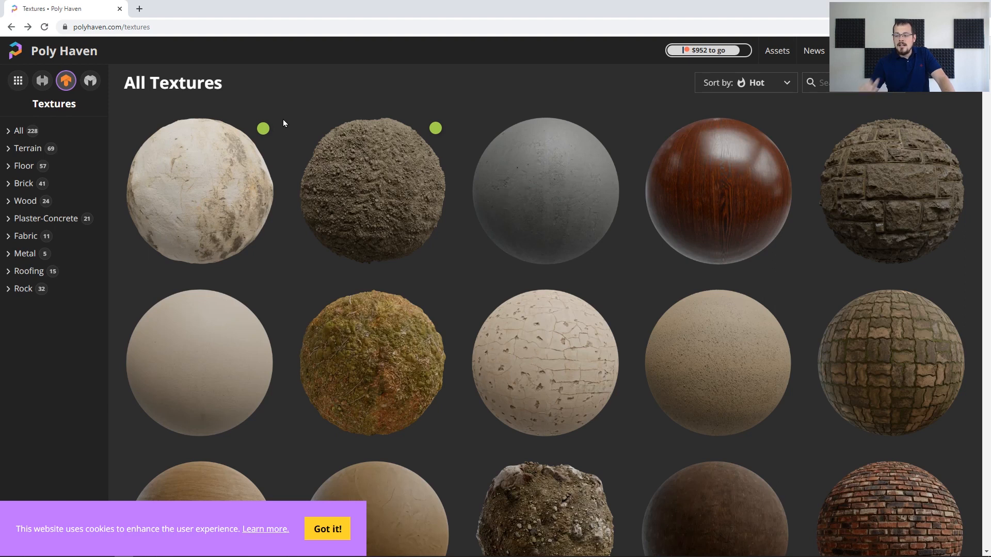
pyautogui.click(225, 335)
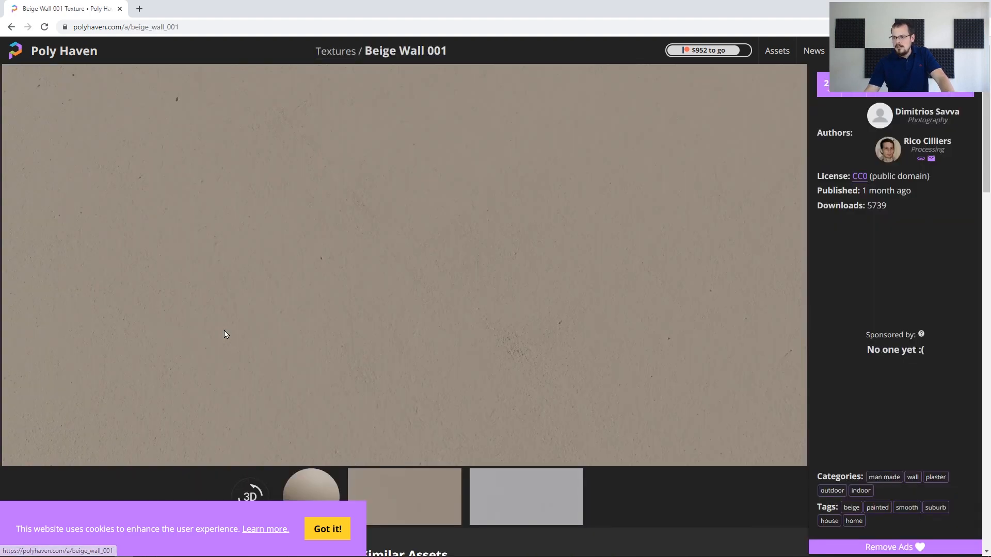
pyautogui.click(964, 92)
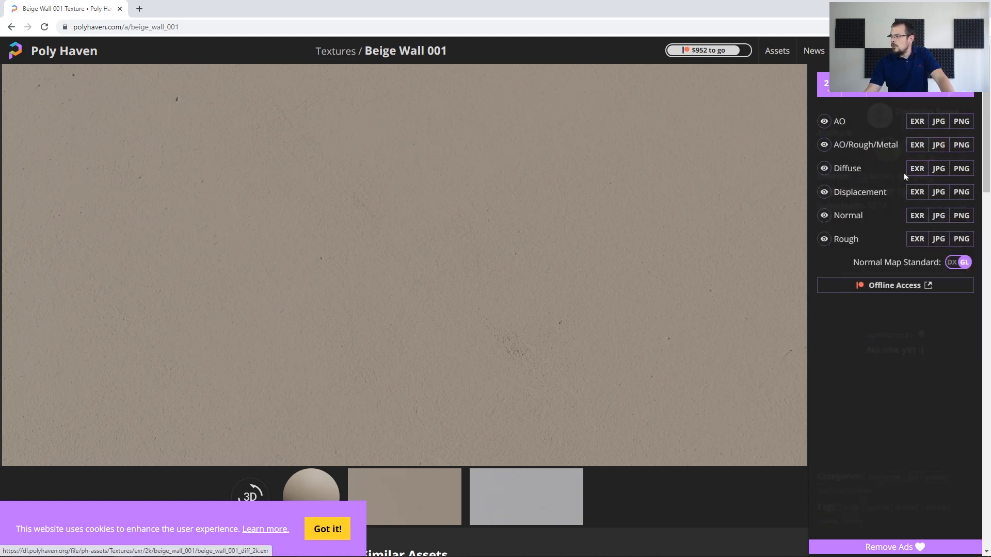
pyautogui.click(939, 171)
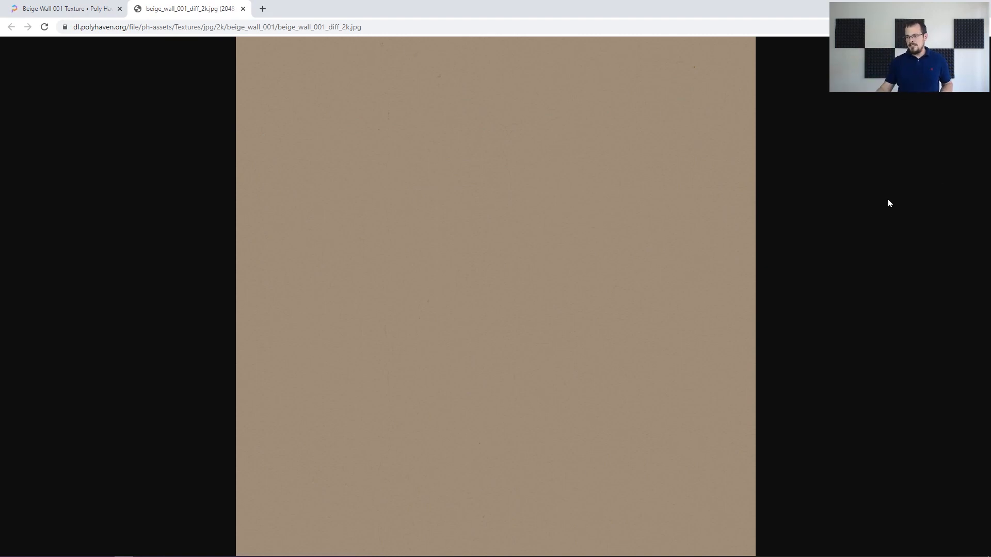
pyautogui.rightClick(507, 208)
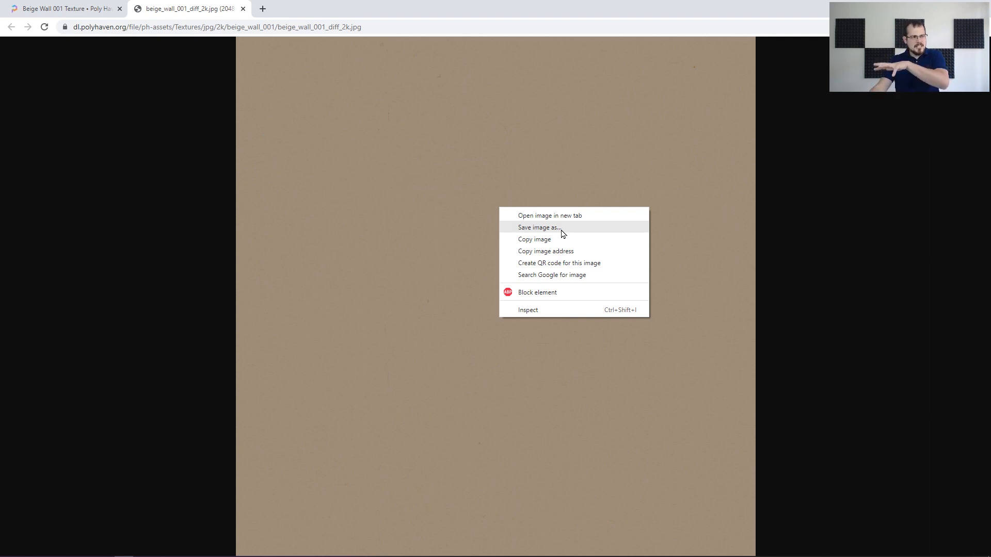
pyautogui.click(172, 258)
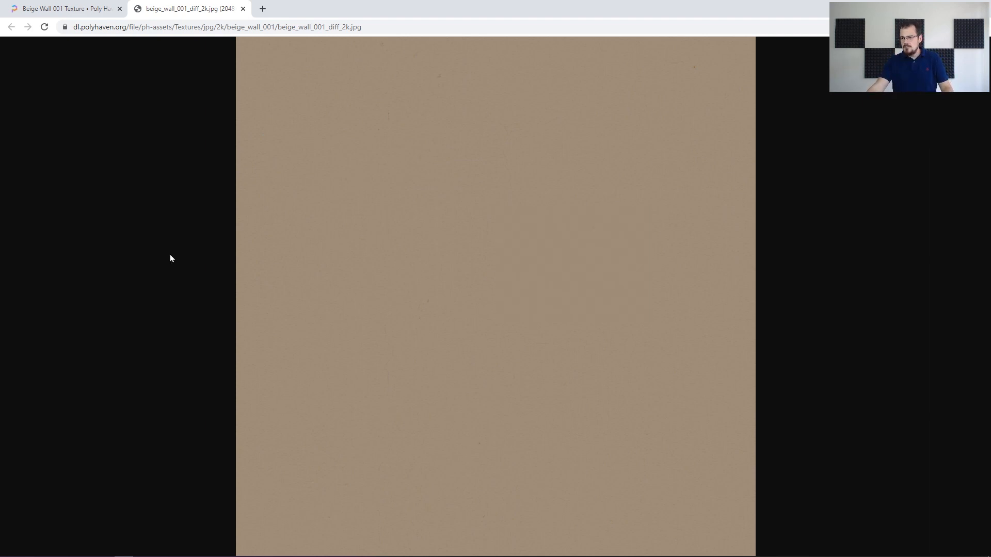
# Switch back to ARCHline.XP and load beige_wall_001_diff_2k.jpg from the Textures folder as the new material's texture image.
pyautogui.press('super')
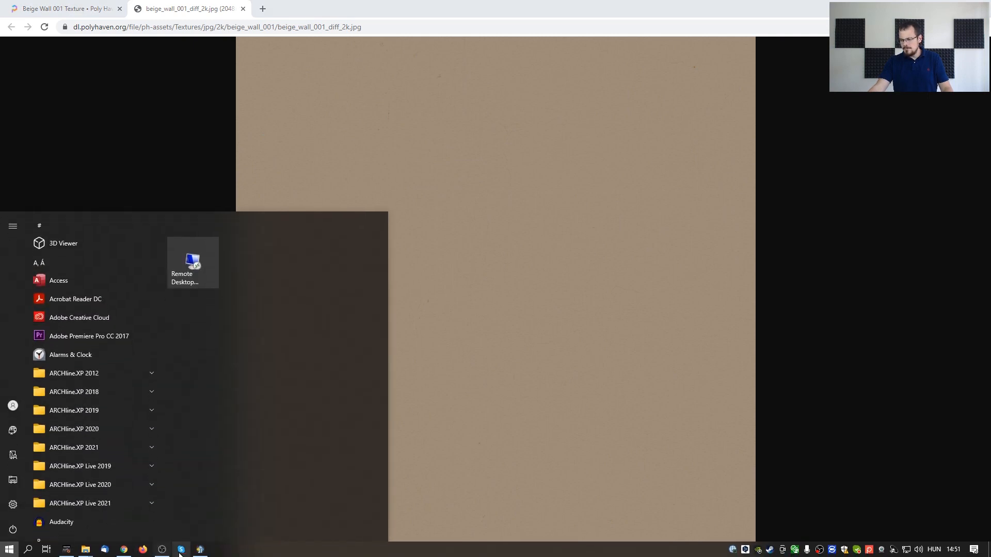
pyautogui.click(200, 550)
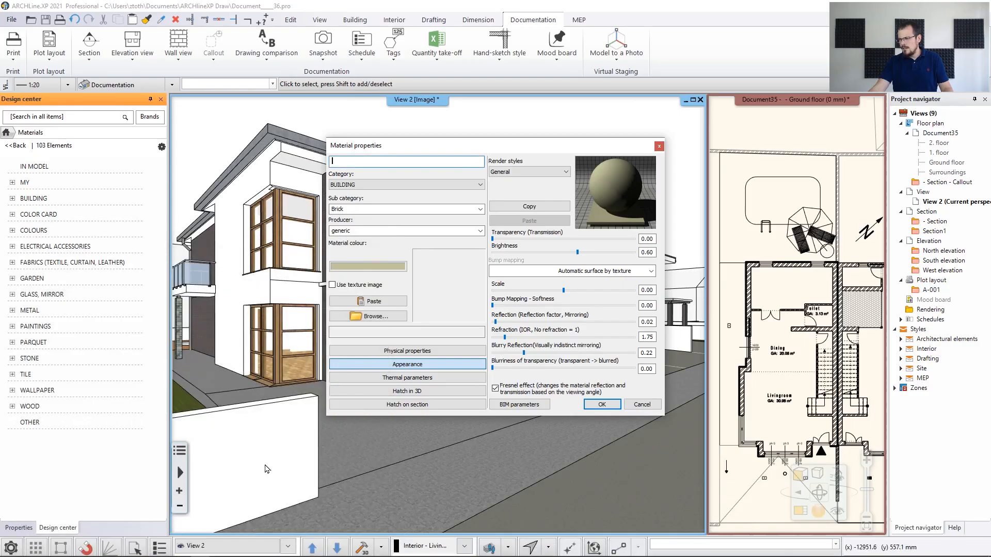
pyautogui.click(385, 316)
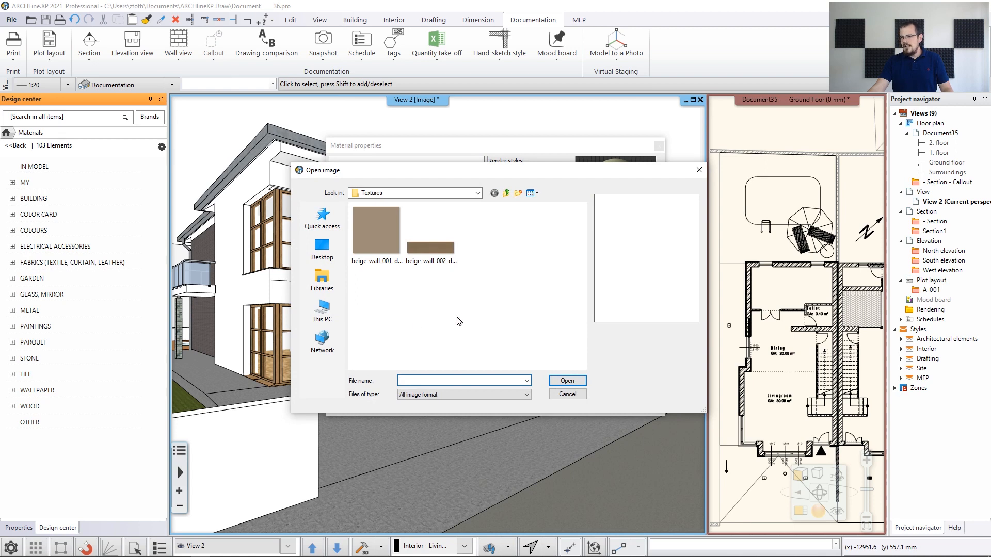
pyautogui.click(388, 225)
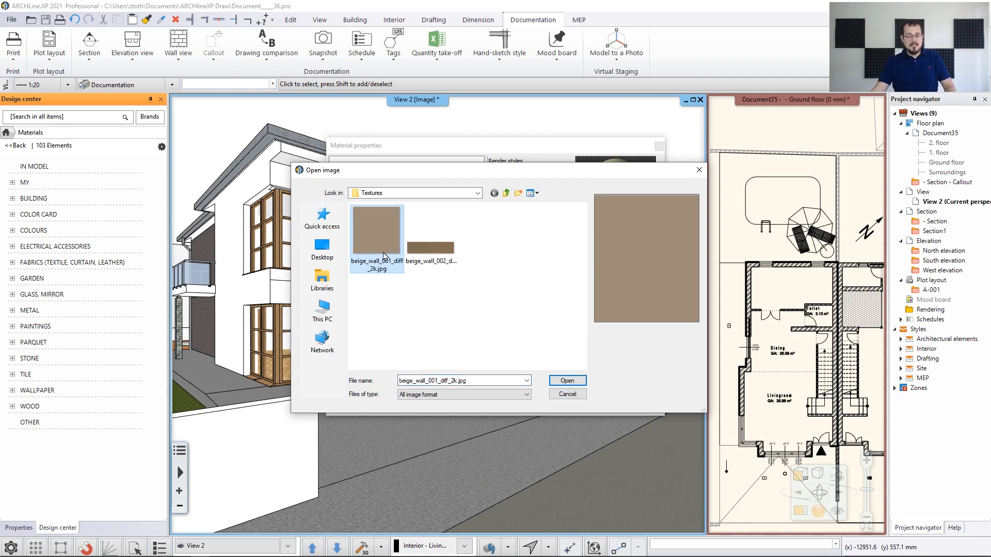
pyautogui.click(568, 380)
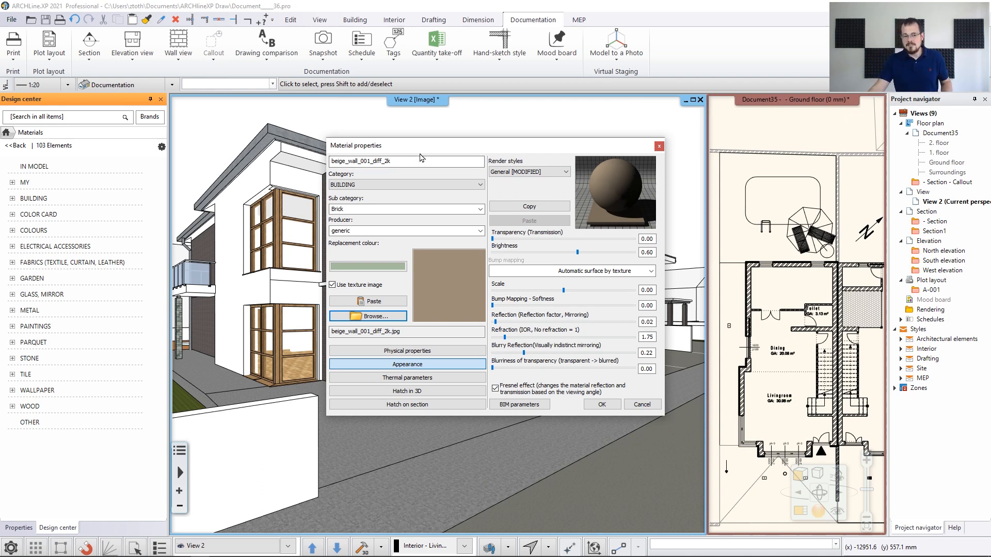
# File the new material under the BUILDING category with the sub category Plaster.
pyautogui.click(404, 186)
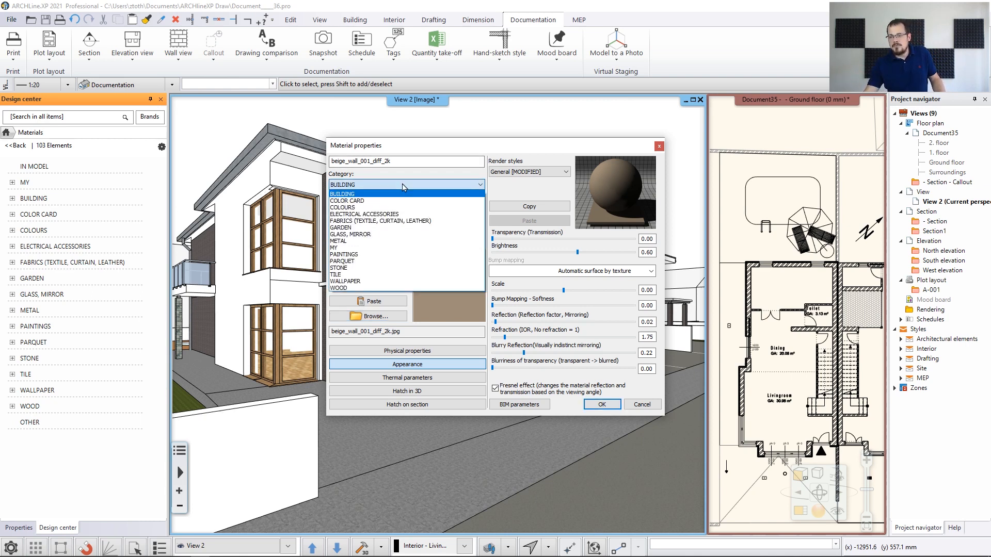
pyautogui.click(369, 194)
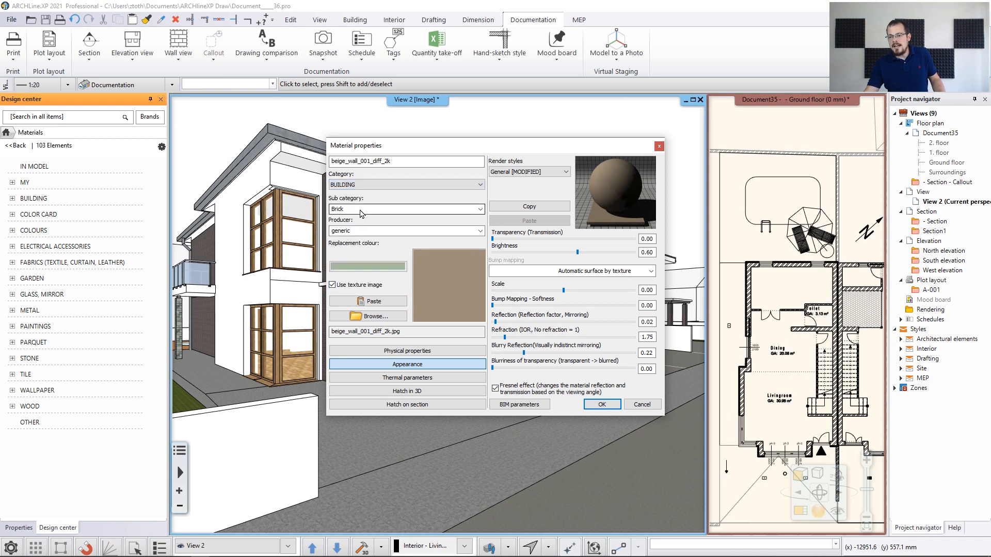
pyautogui.click(361, 210)
pyautogui.click(480, 209)
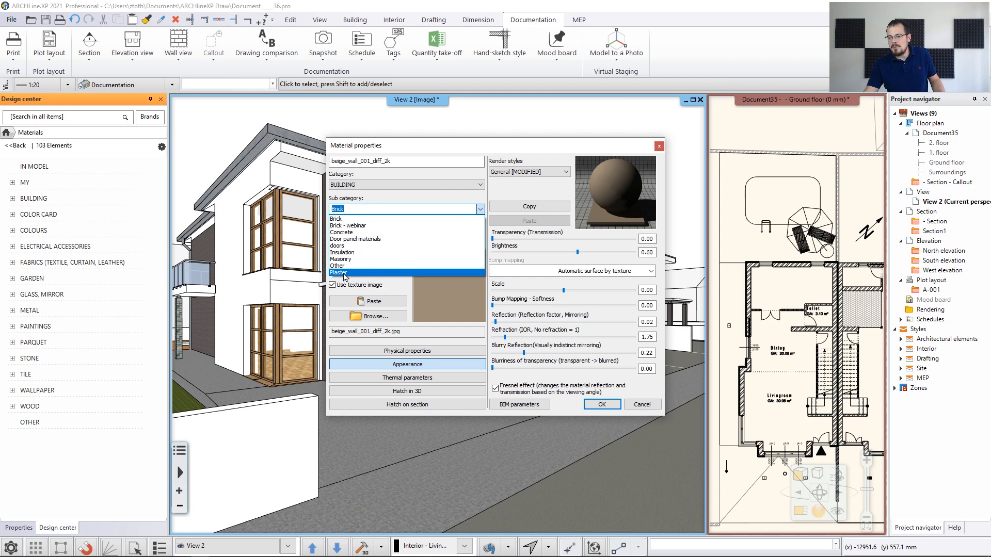
pyautogui.click(344, 272)
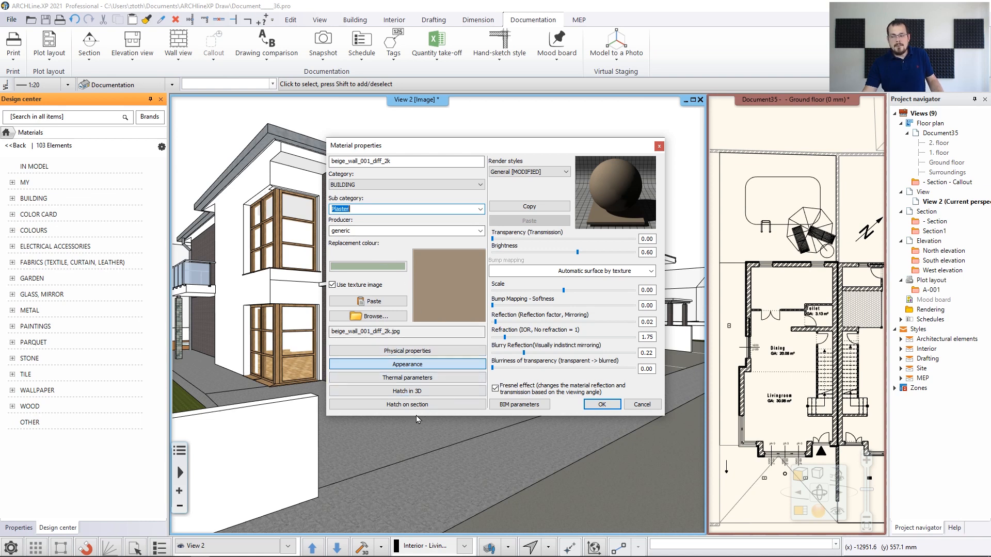
# Check the material's physical properties and set its render style to Wall.
pyautogui.click(408, 351)
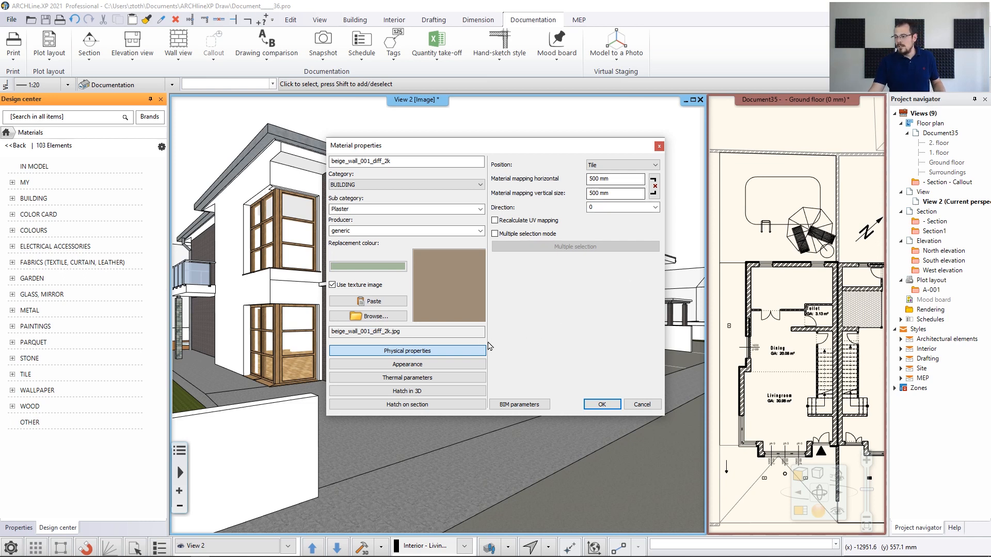
pyautogui.click(454, 367)
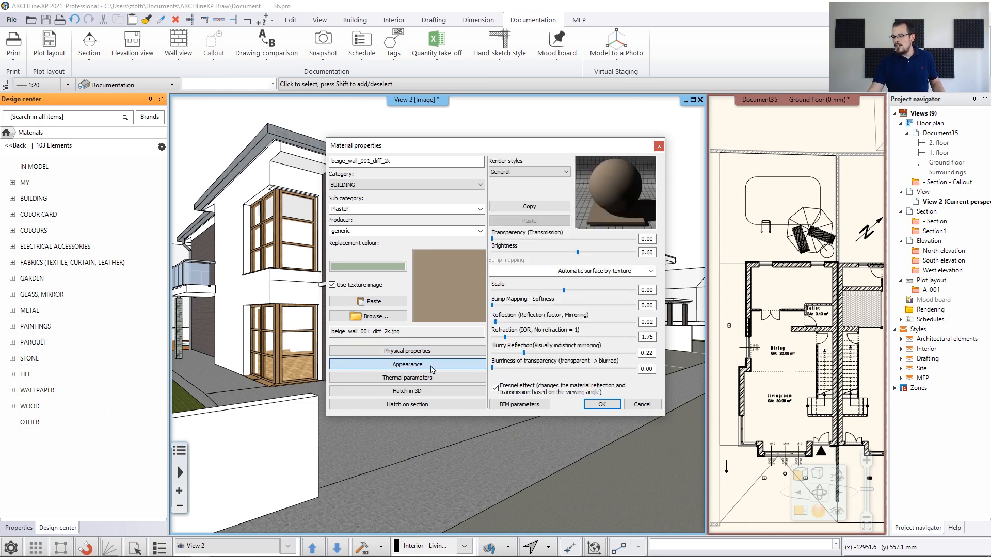
pyautogui.click(526, 174)
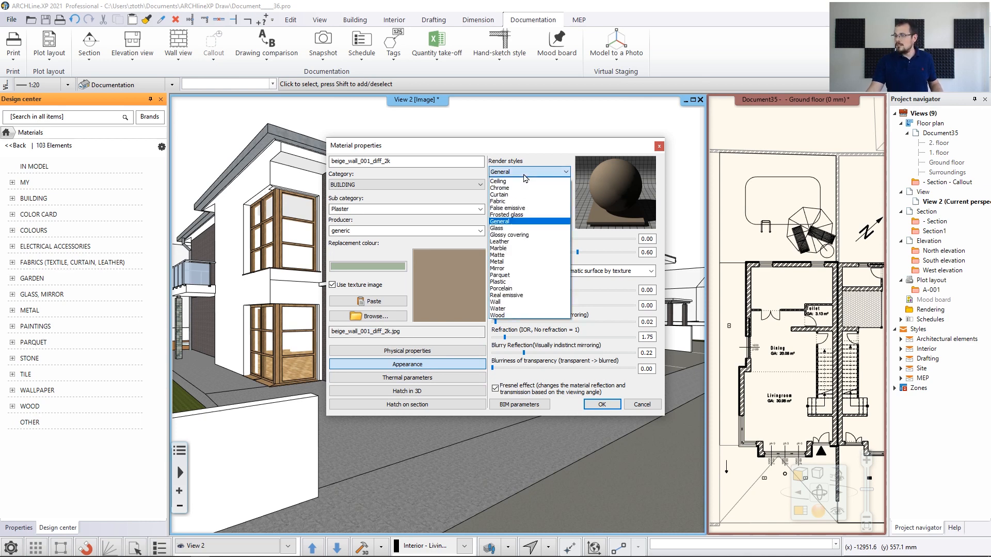
pyautogui.click(515, 303)
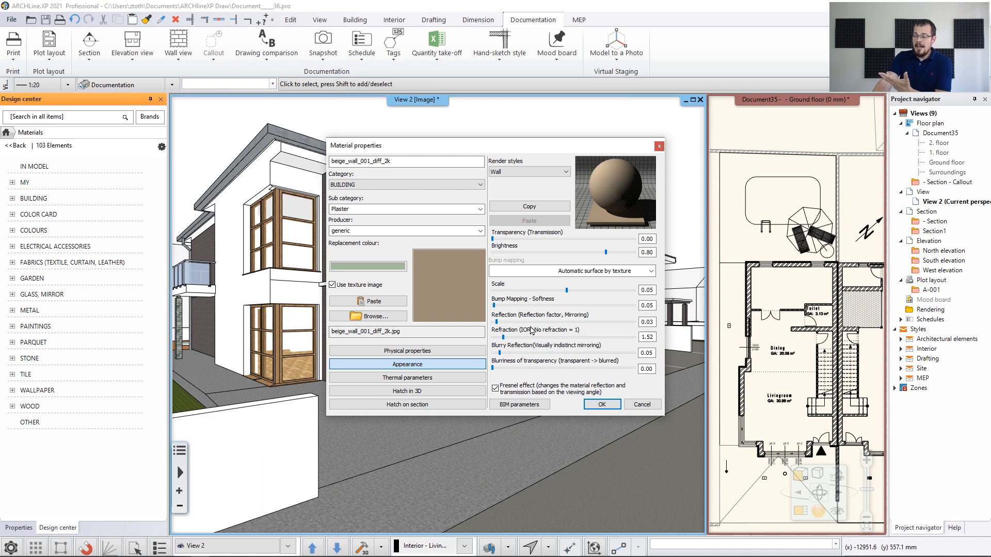
pyautogui.click(535, 174)
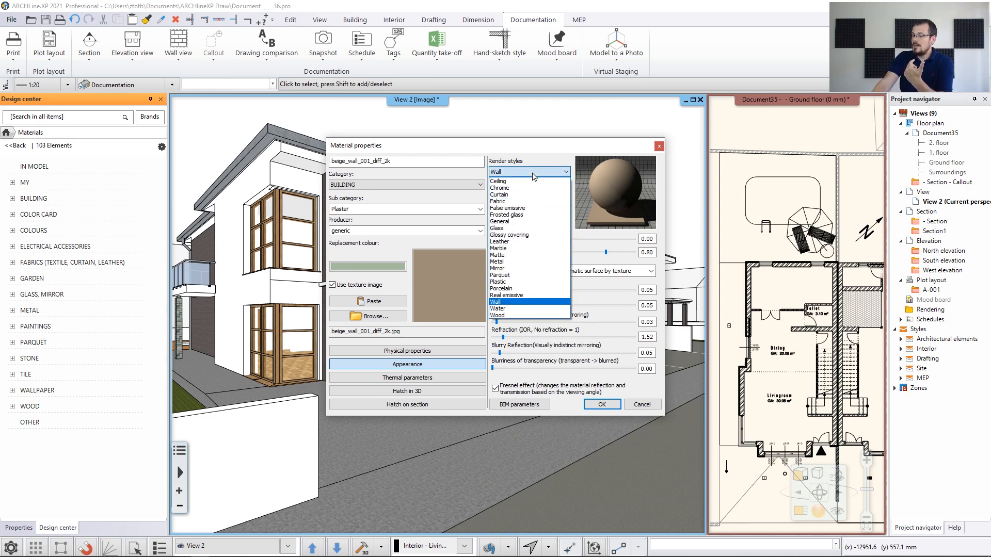
pyautogui.click(508, 302)
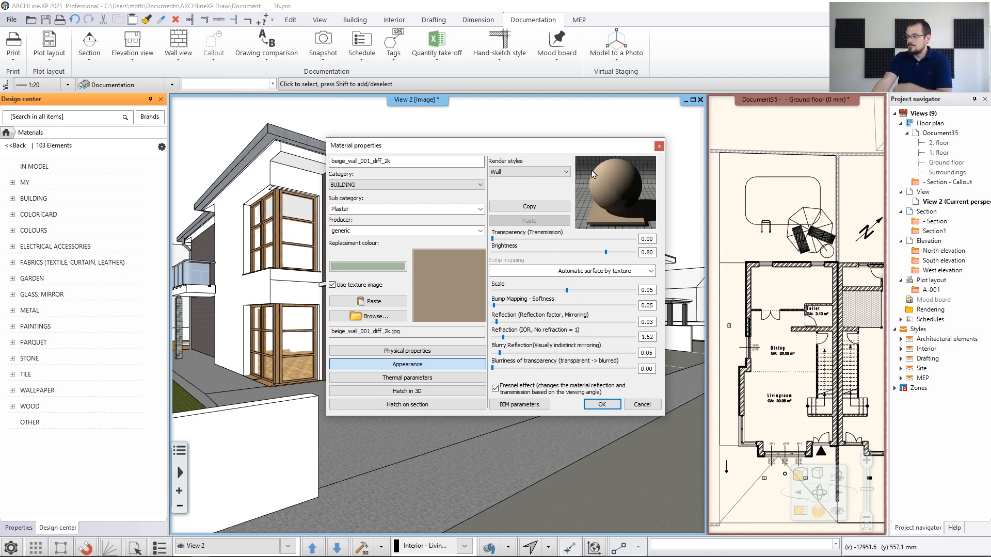
# Review the material's thermal parameters, 3D hatch and section hatch pattern choices, and save the new material.
pyautogui.click(416, 380)
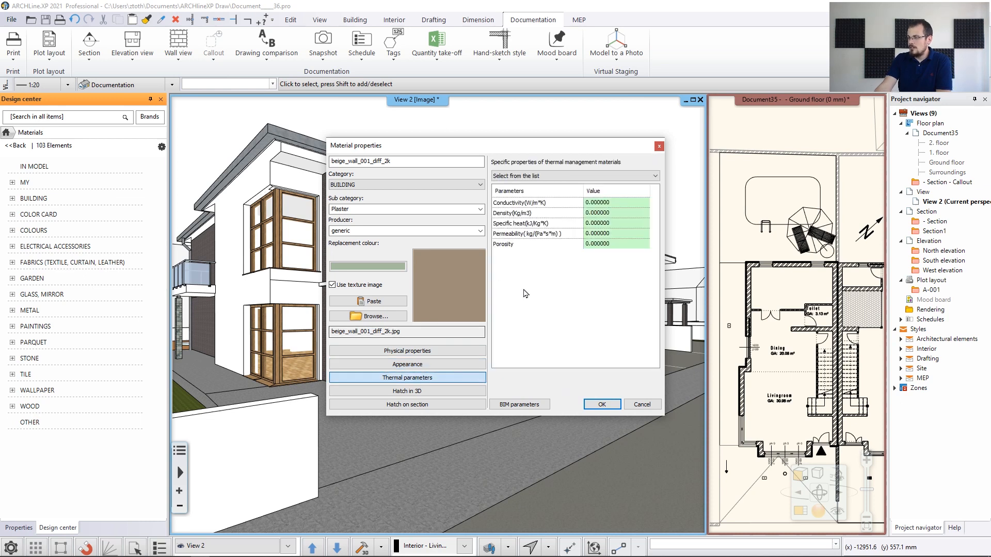
pyautogui.click(421, 394)
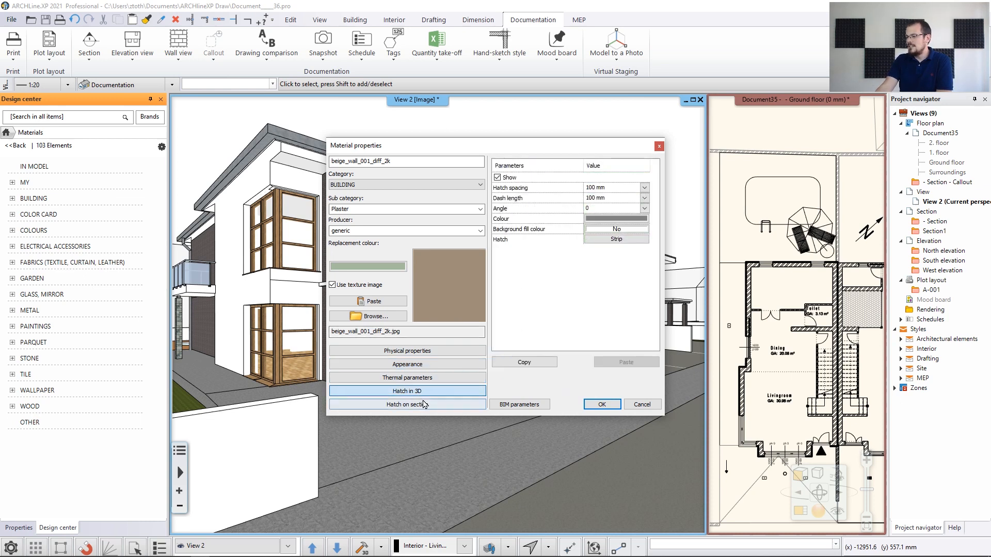
pyautogui.click(426, 409)
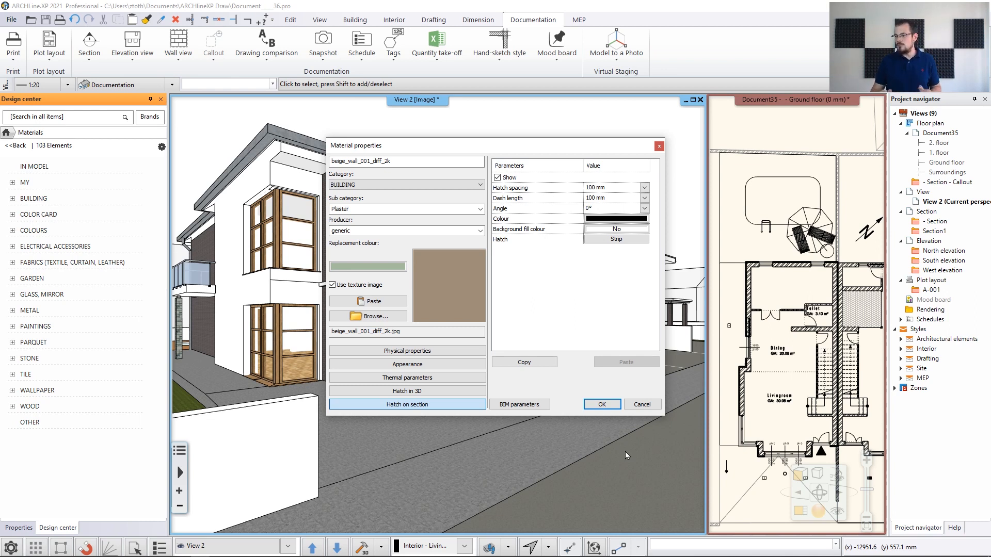
pyautogui.click(630, 240)
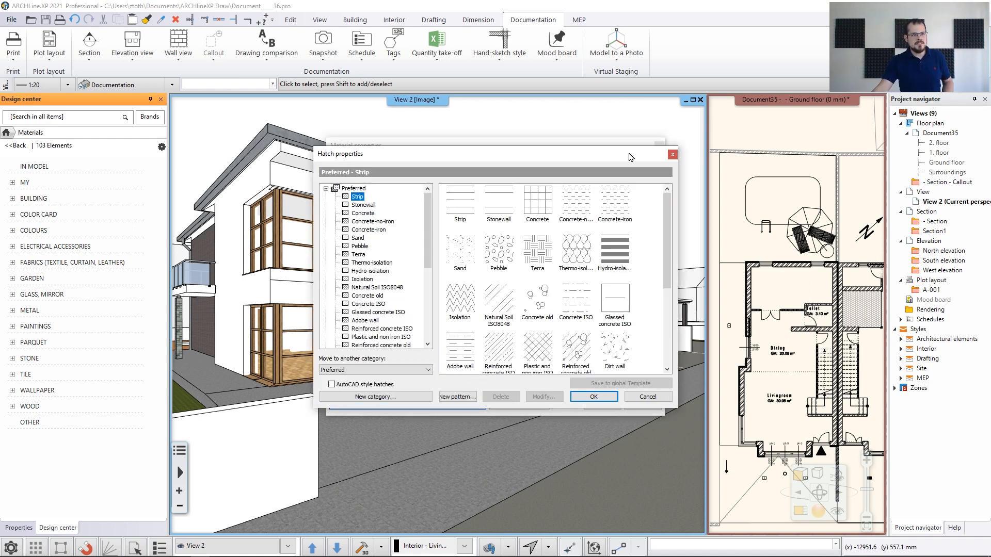
pyautogui.click(672, 154)
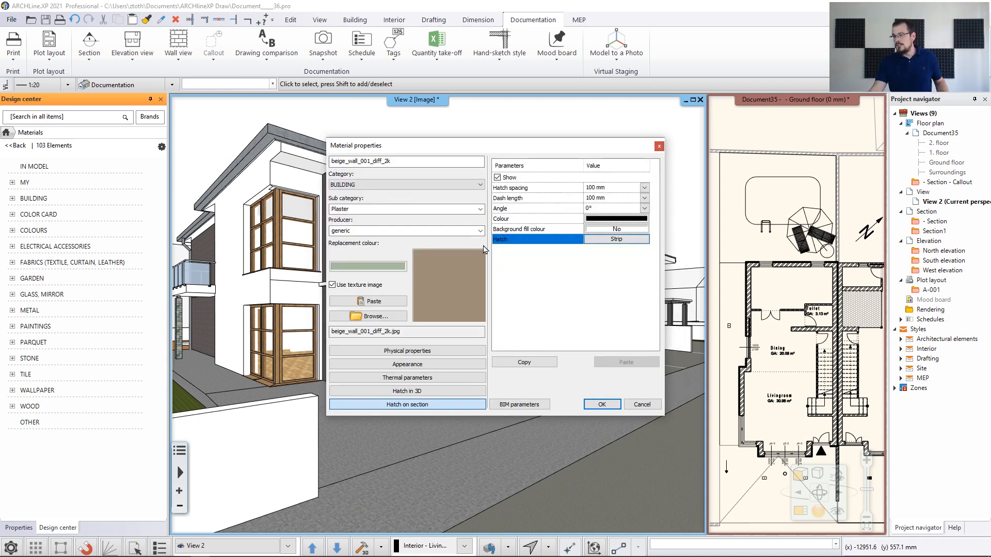
pyautogui.click(601, 405)
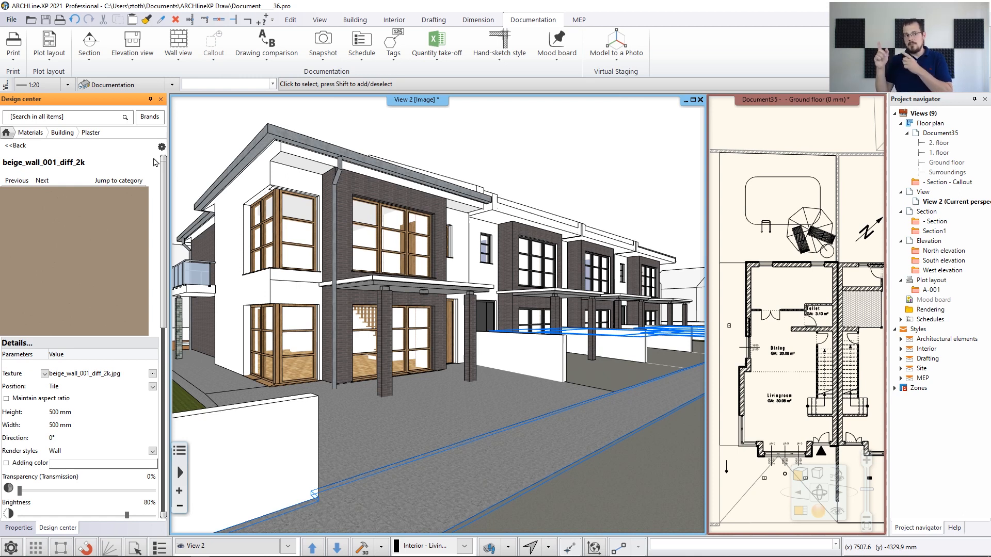
# Replace the brick material on the end house's facade and canopy columns with beige_wall_001_diff_2k, using one-for-another material replacement, and end the command.
pyautogui.moveTo(278, 147); pyautogui.dragTo(421, 167)
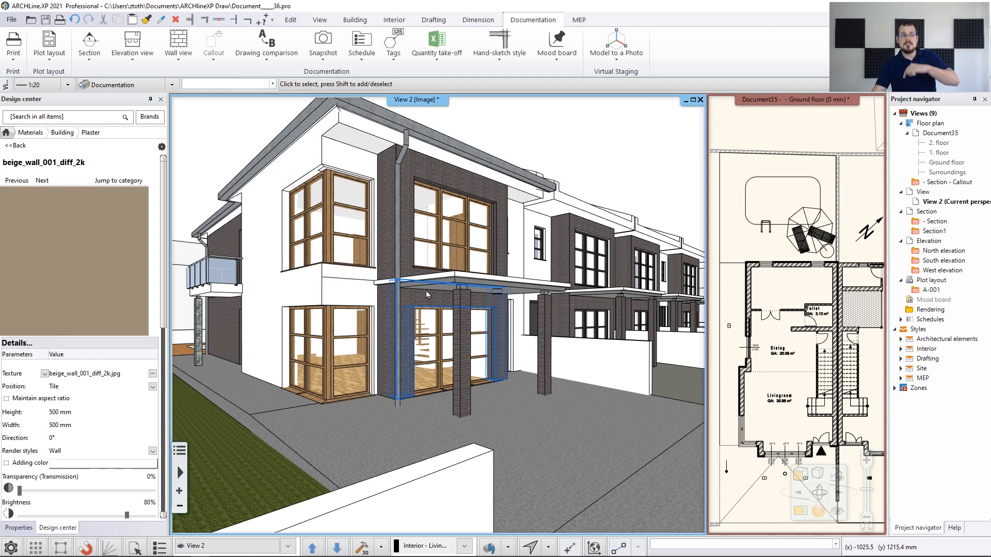
pyautogui.moveTo(45, 259)
pyautogui.mouseDown()
pyautogui.moveTo(225, 250)
pyautogui.moveTo(387, 209)
pyautogui.mouseUp()
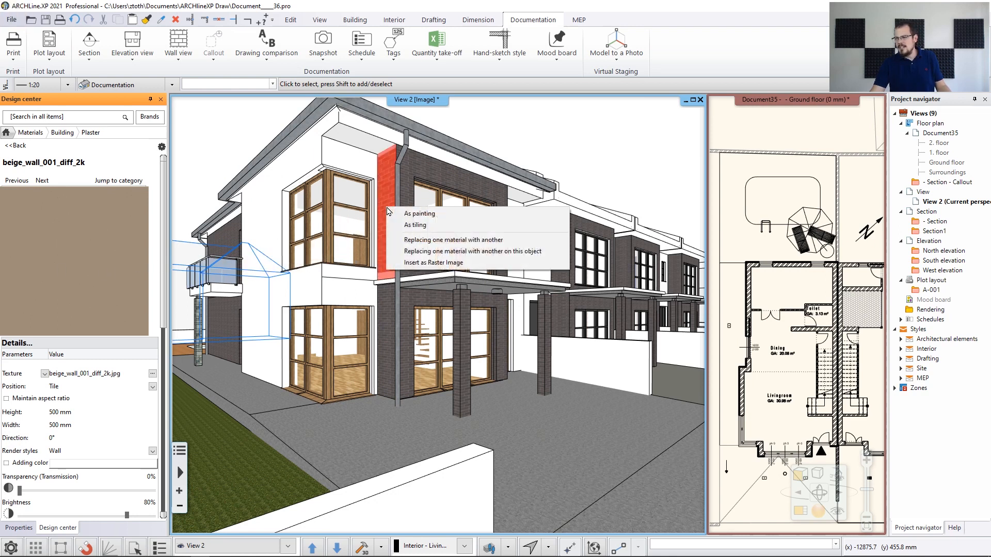
pyautogui.click(410, 242)
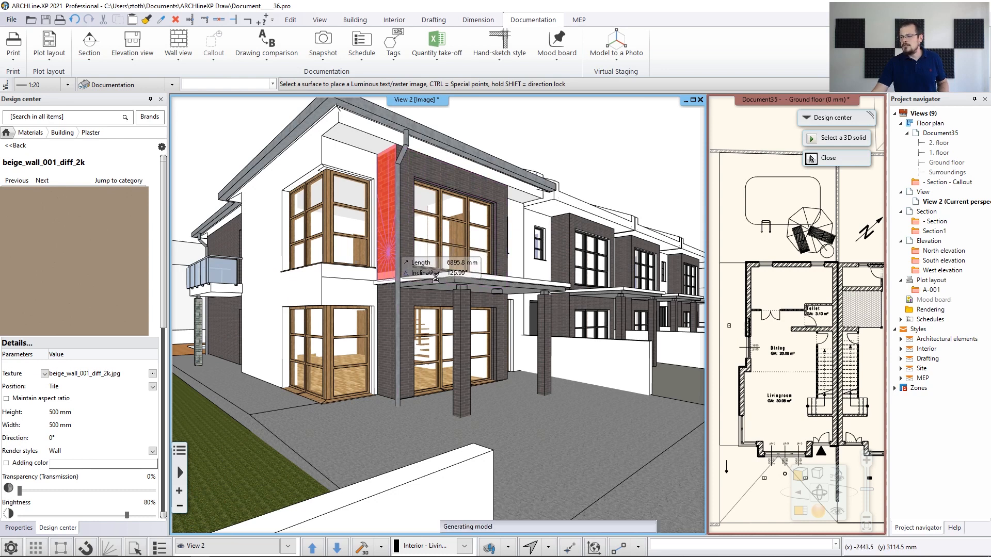
pyautogui.click(462, 294)
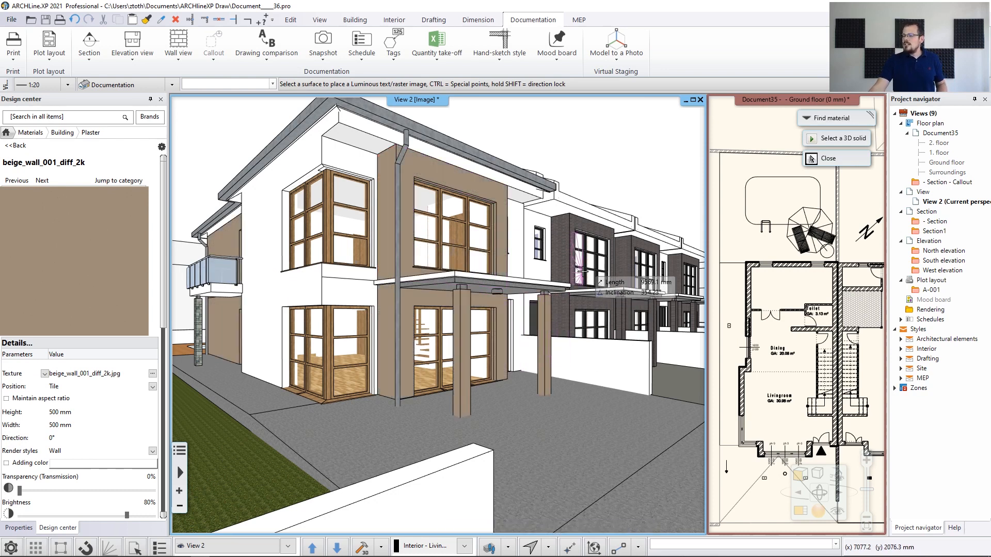
pyautogui.press('Escape')
# Replace the stone material of the column under the side balcony with beige_wall_001_diff_2k and end the command.
pyautogui.moveTo(613, 283); pyautogui.dragTo(585, 287, button='middle')
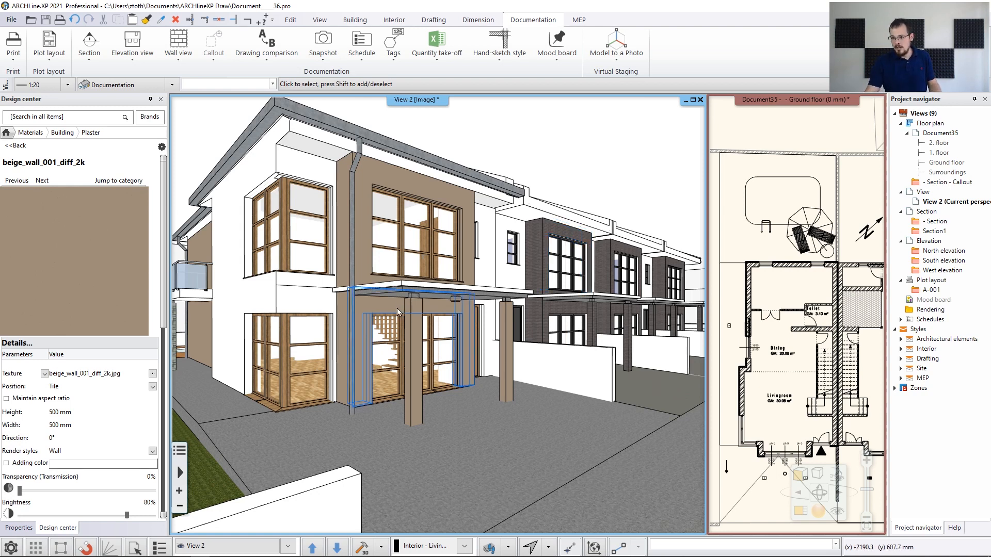
pyautogui.moveTo(275, 253); pyautogui.dragTo(427, 235, button='middle')
pyautogui.scroll(8, 268, 316)
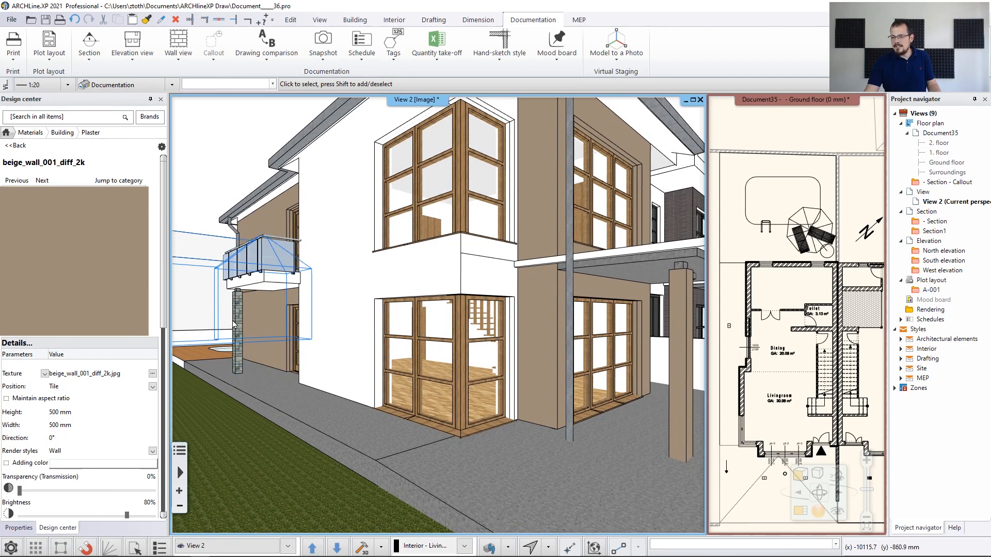
pyautogui.moveTo(66, 283); pyautogui.dragTo(238, 318)
pyautogui.click(268, 370)
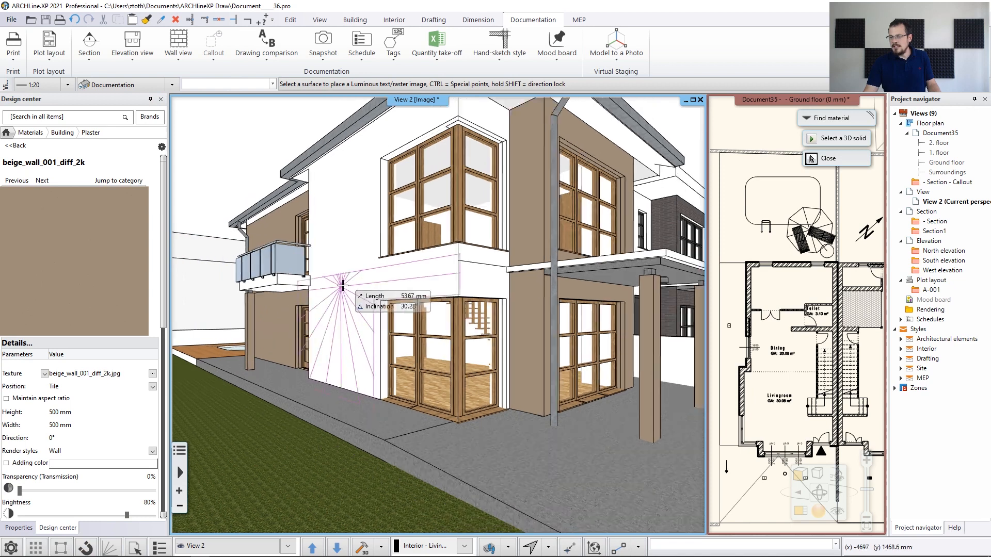
pyautogui.scroll(-1, 343, 285)
pyautogui.press('Escape')
pyautogui.moveTo(343, 286); pyautogui.dragTo(274, 294, button='right')
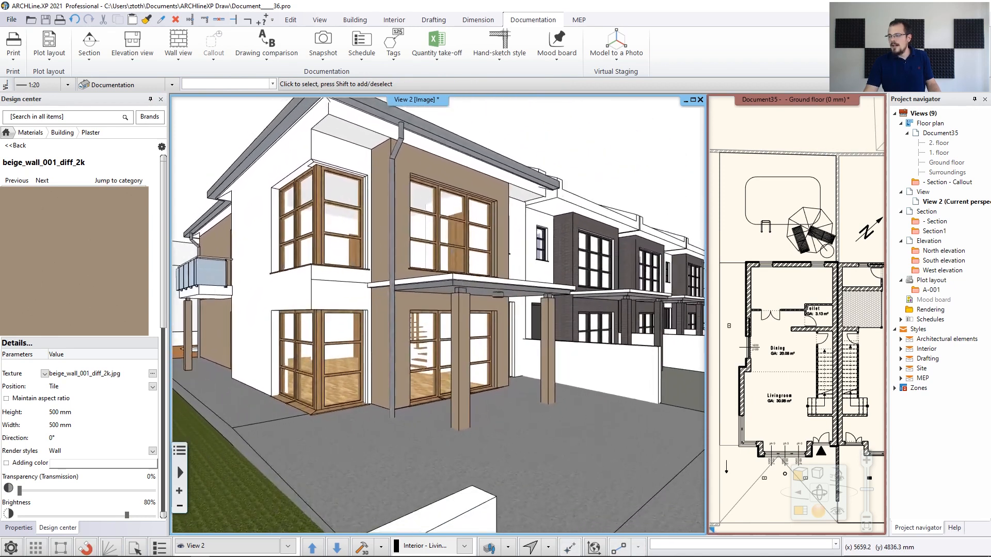
pyautogui.click(392, 236)
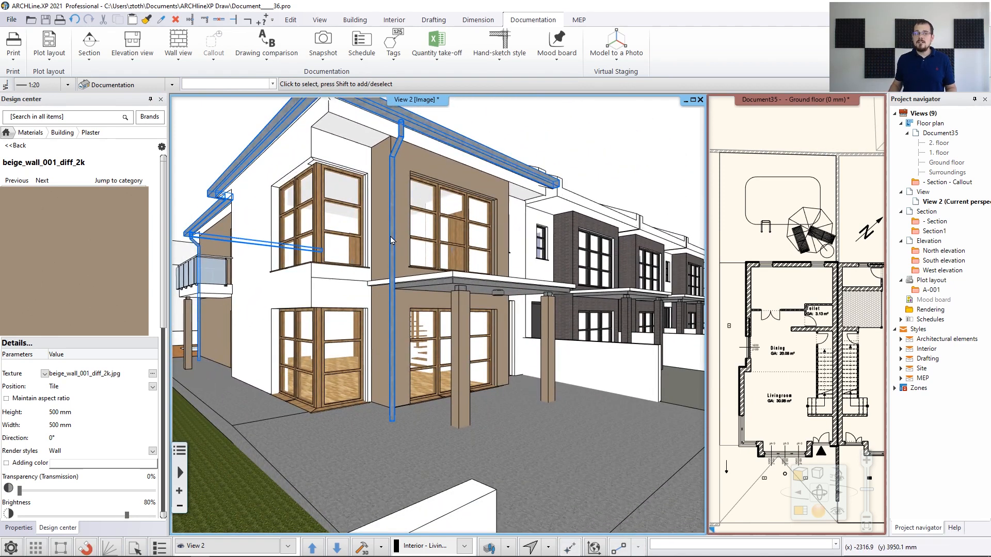
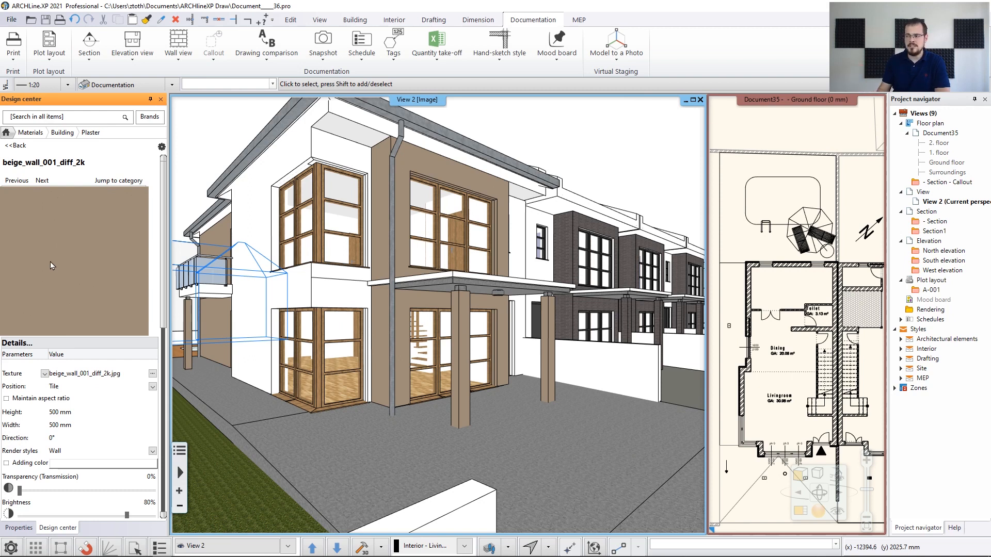
# Create a copy of beige_wall_001_diff_2k as a color card and name it wall_coloring.
pyautogui.click(161, 148)
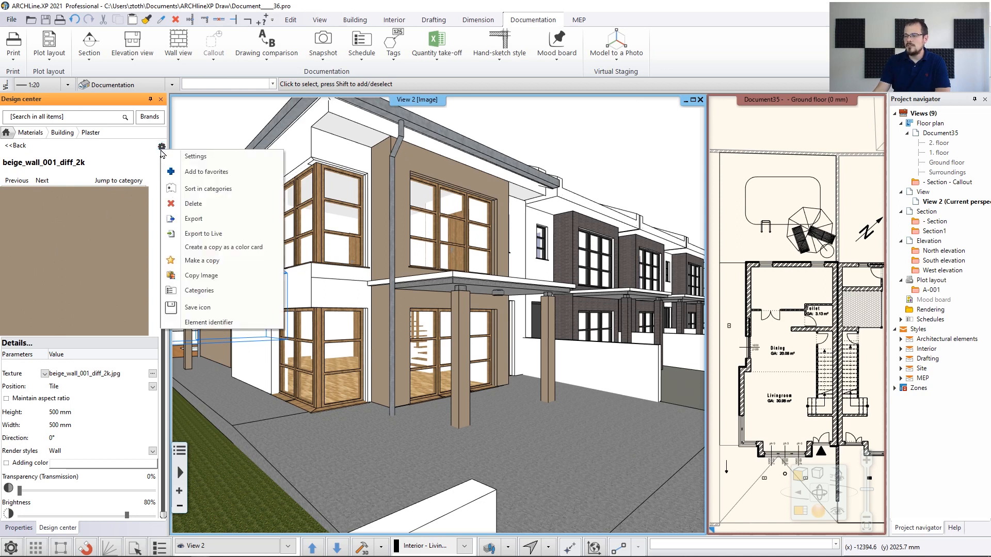
pyautogui.click(244, 247)
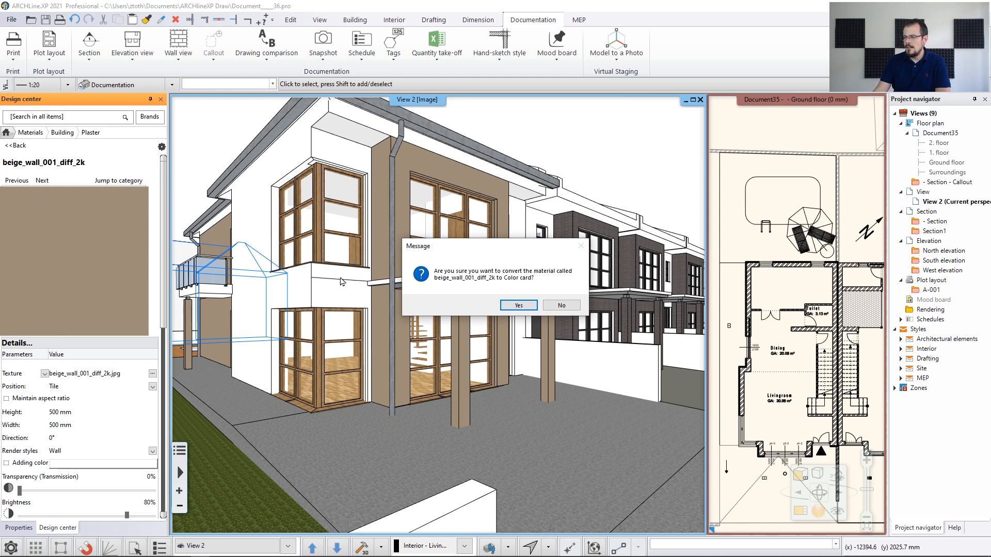
pyautogui.click(520, 307)
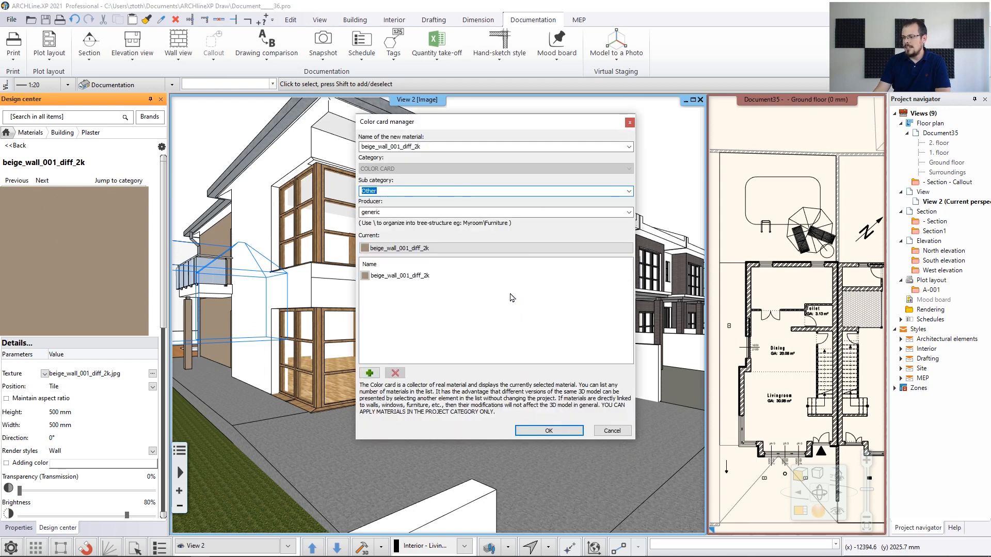
pyautogui.moveTo(436, 147); pyautogui.dragTo(358, 148)
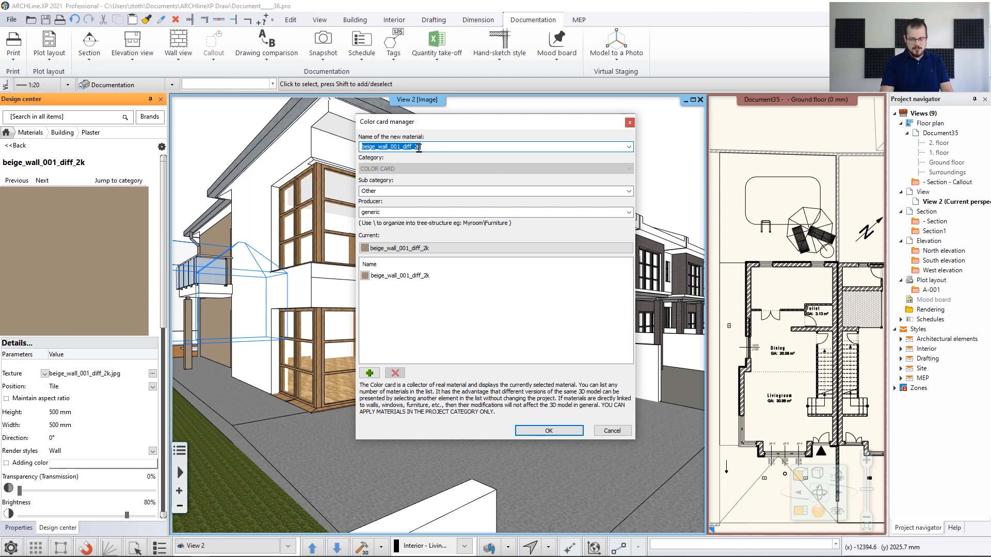
pyautogui.write('wall_coloring')
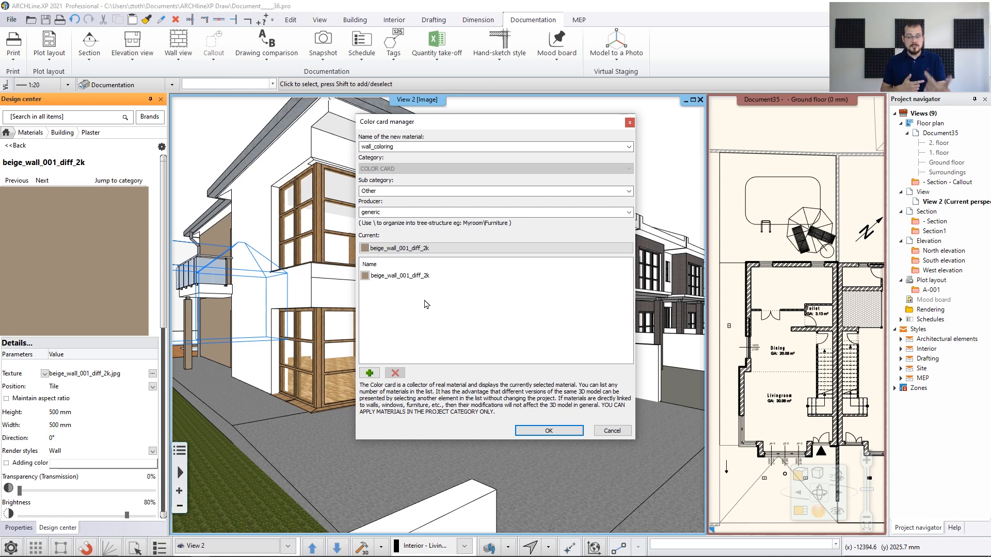
# Add the Brick6 material from the model to the wall_coloring color card.
pyautogui.click(369, 373)
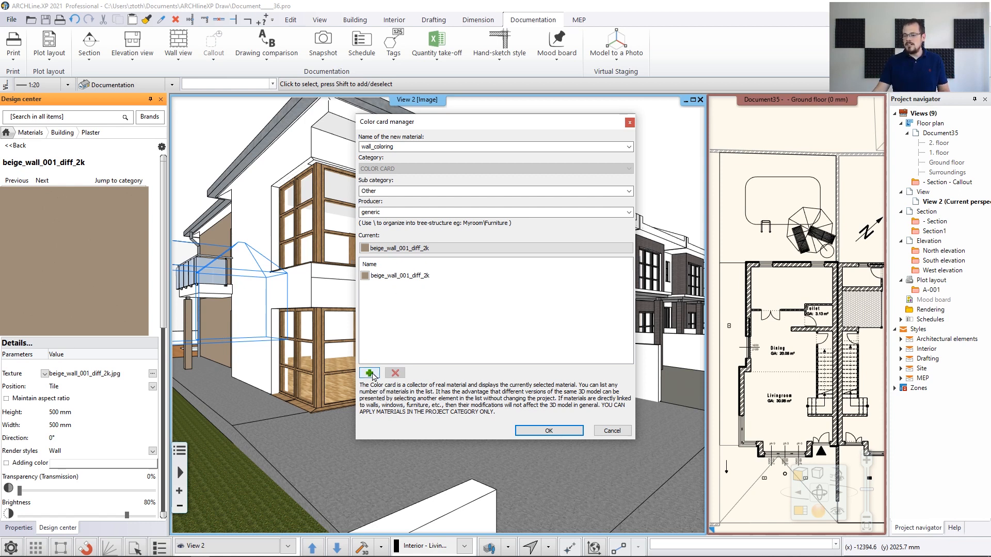
pyautogui.scroll(-5, 781, 275)
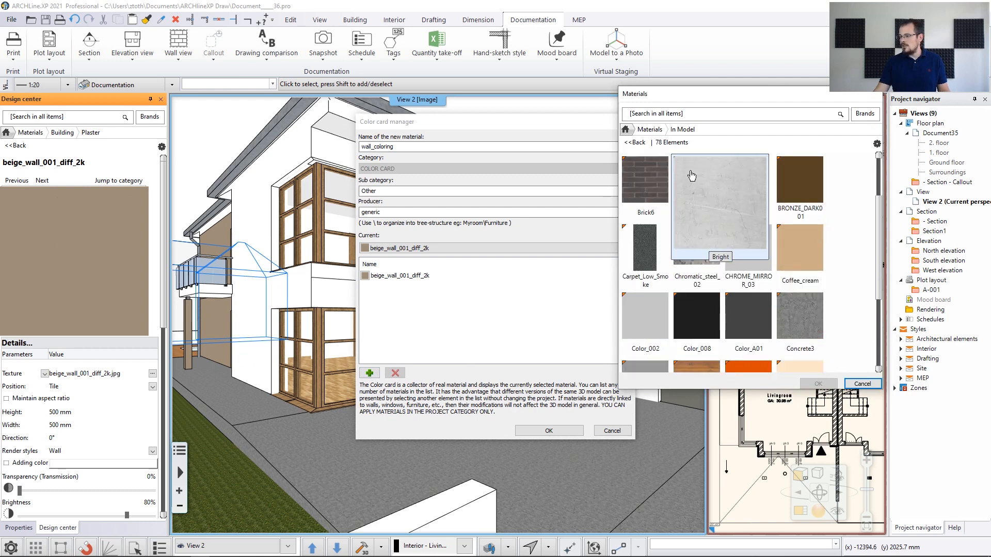
pyautogui.scroll(2, 769, 258)
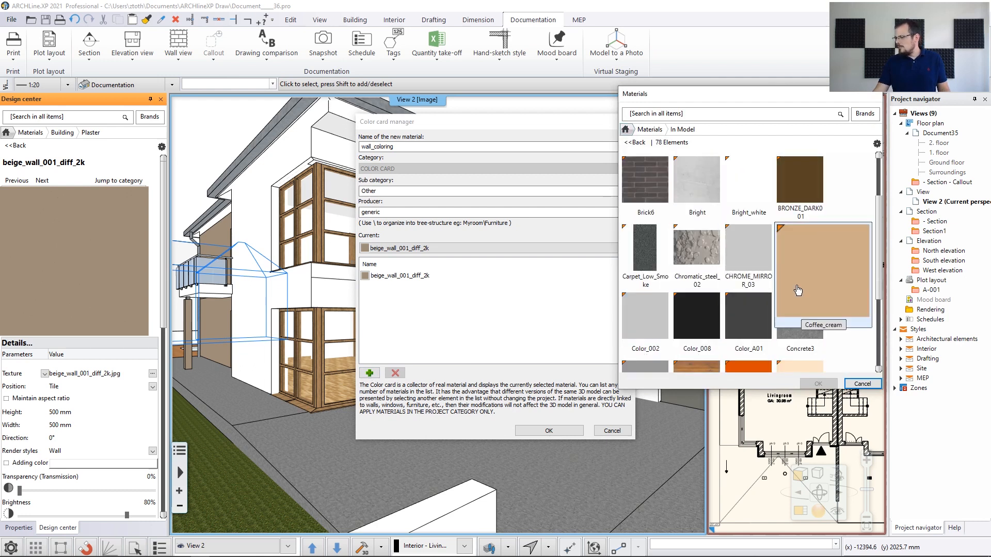
pyautogui.click(652, 200)
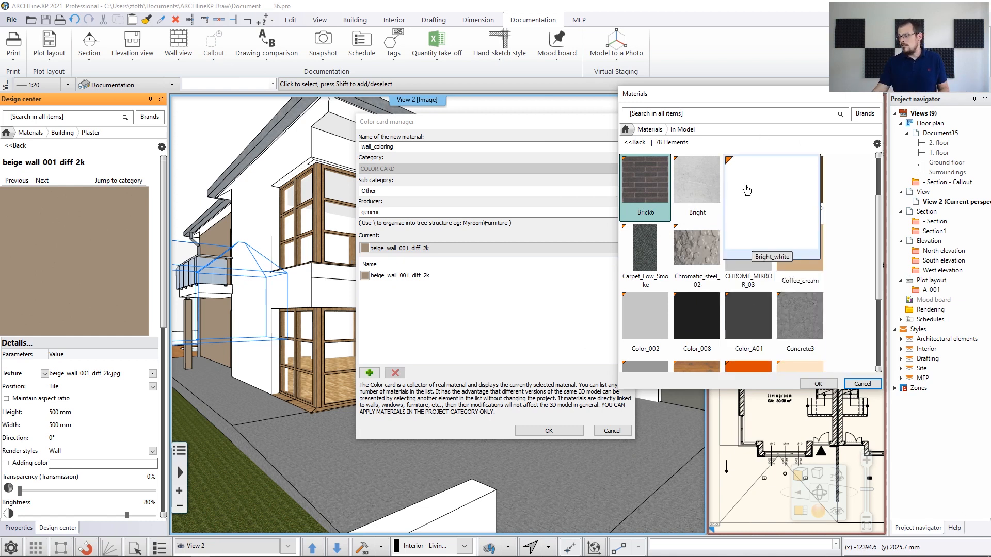
pyautogui.click(818, 384)
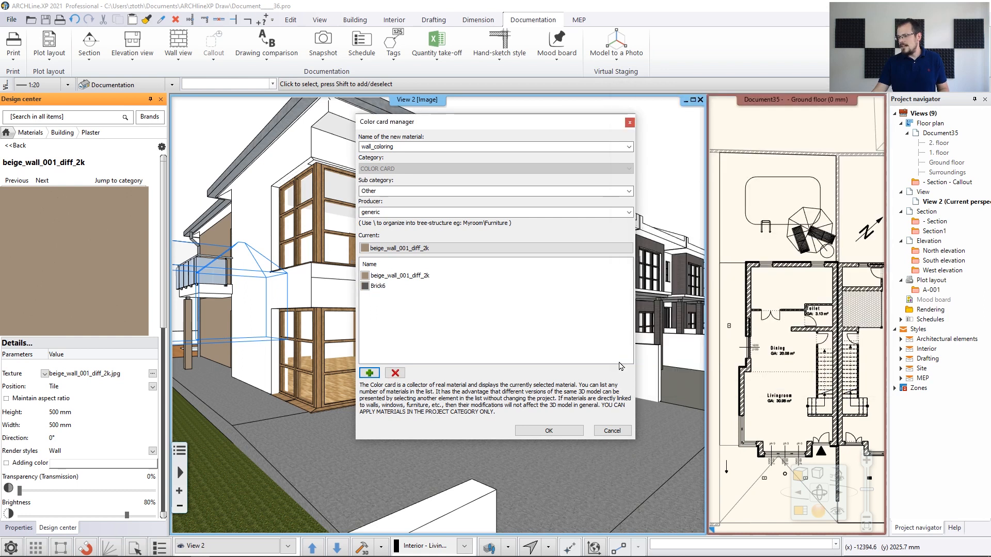
# Add the Stonewall_048 material from the model to the wall_coloring color card.
pyautogui.click(367, 375)
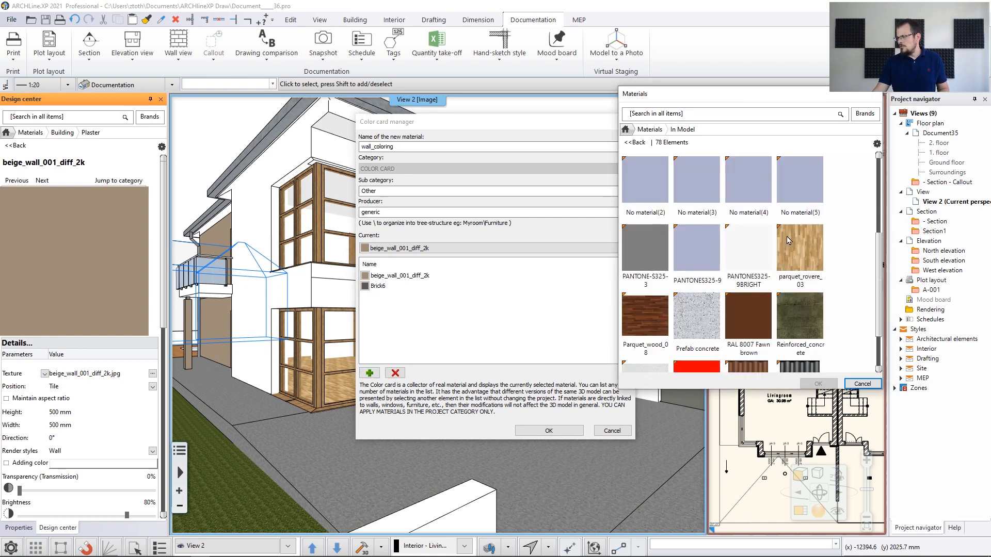
pyautogui.scroll(-5, 795, 258)
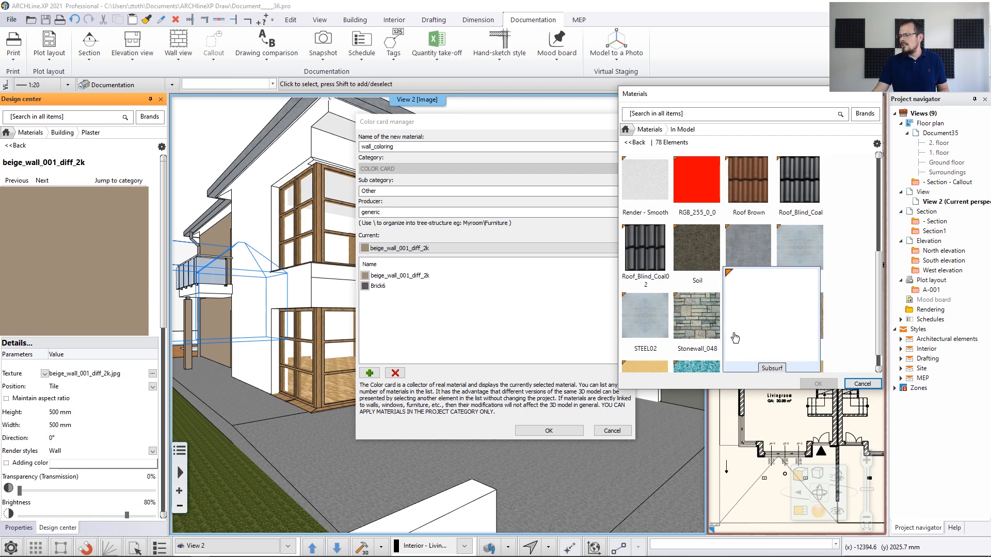
pyautogui.click(709, 338)
pyautogui.click(818, 383)
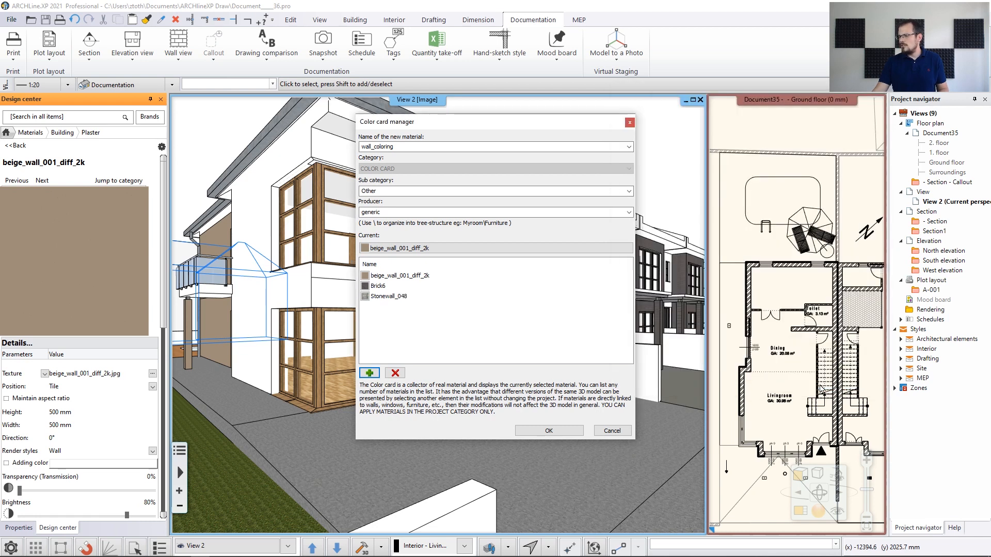
# Make Brick6 the current material of the color card and save the card.
pyautogui.click(397, 286)
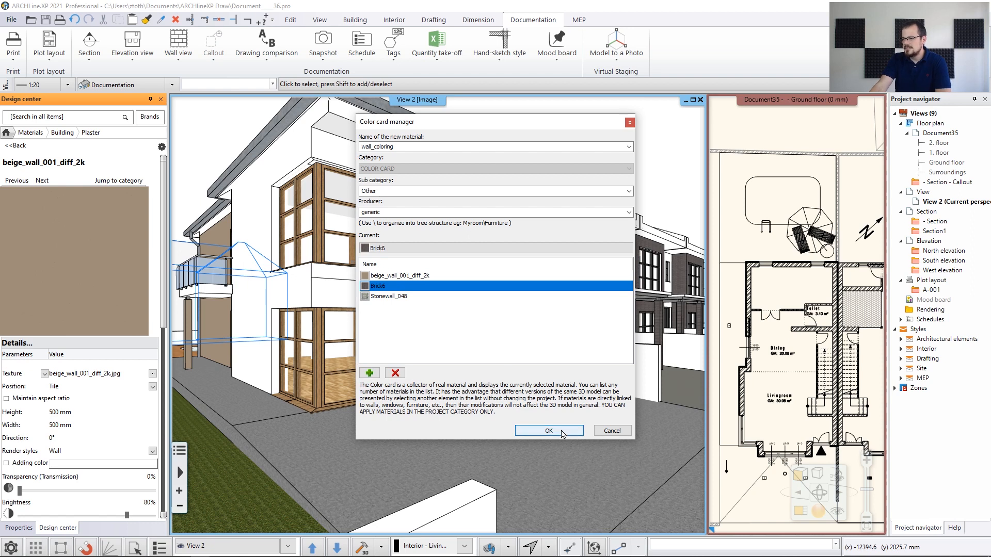
pyautogui.click(396, 275)
pyautogui.click(386, 287)
pyautogui.click(388, 299)
pyautogui.click(392, 287)
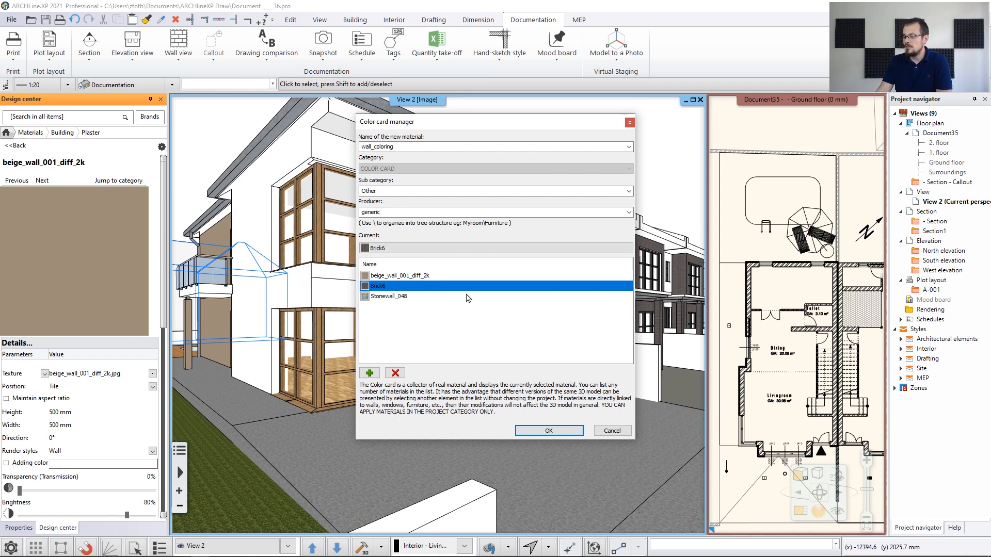
pyautogui.click(549, 431)
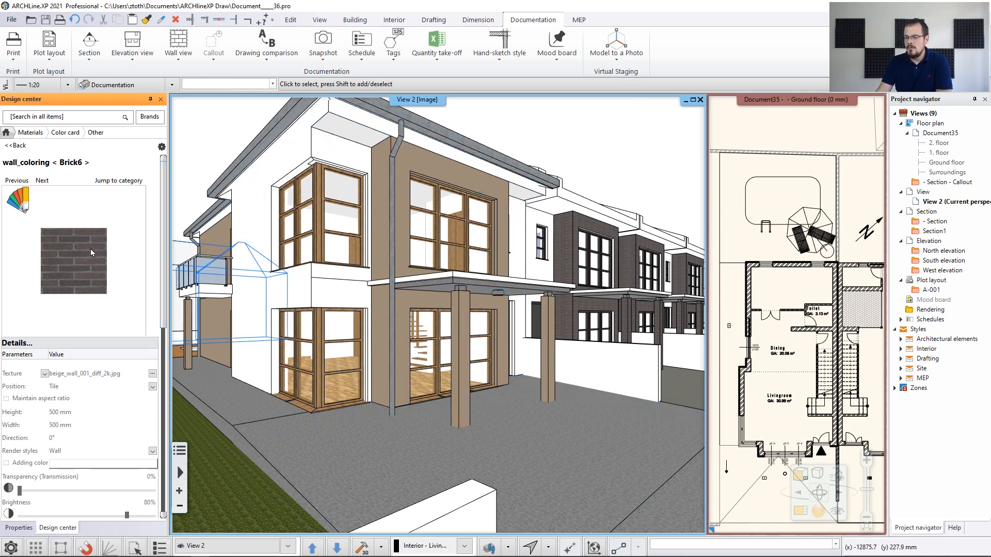
# Replace the end house's beige facade material with the wall_coloring color card, using one-for-another replacement with Brick6 chosen, and end the command.
pyautogui.moveTo(63, 267)
pyautogui.mouseDown()
pyautogui.moveTo(107, 268)
pyautogui.moveTo(383, 188)
pyautogui.mouseUp()
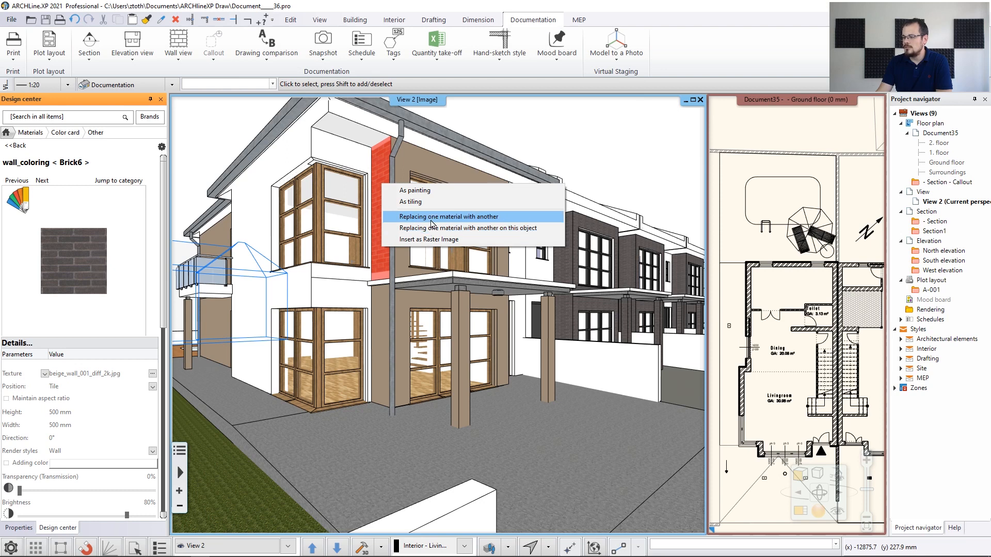
pyautogui.click(431, 217)
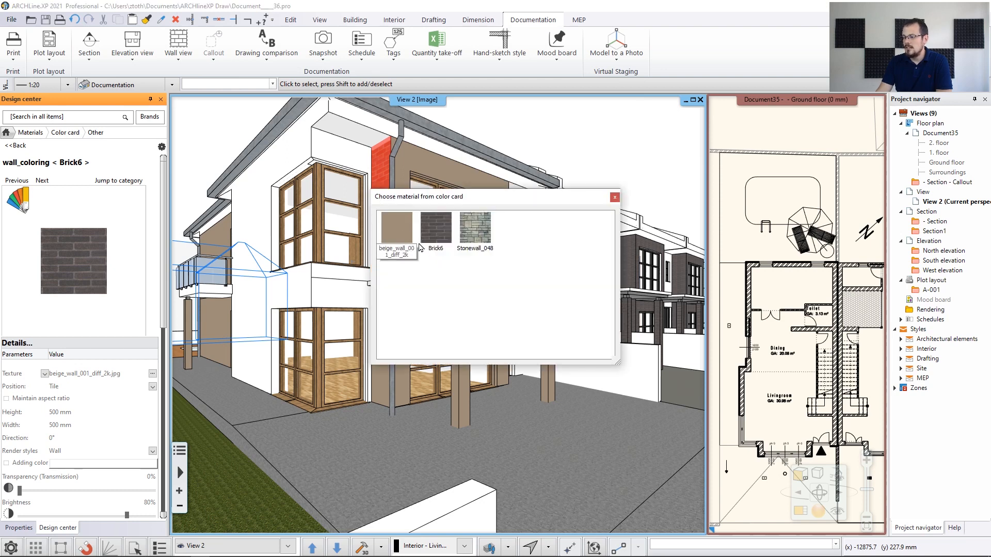
pyautogui.click(422, 214)
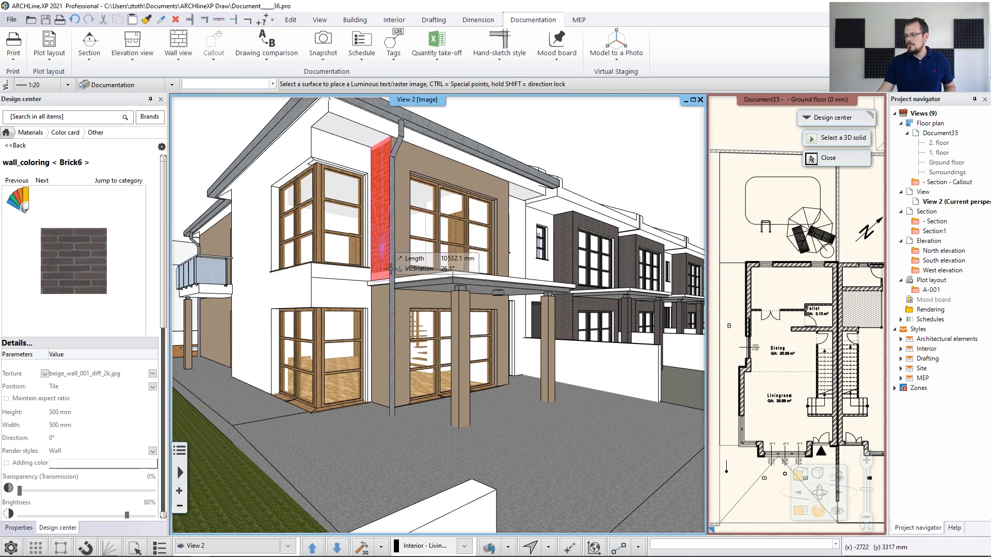
pyautogui.click(387, 248)
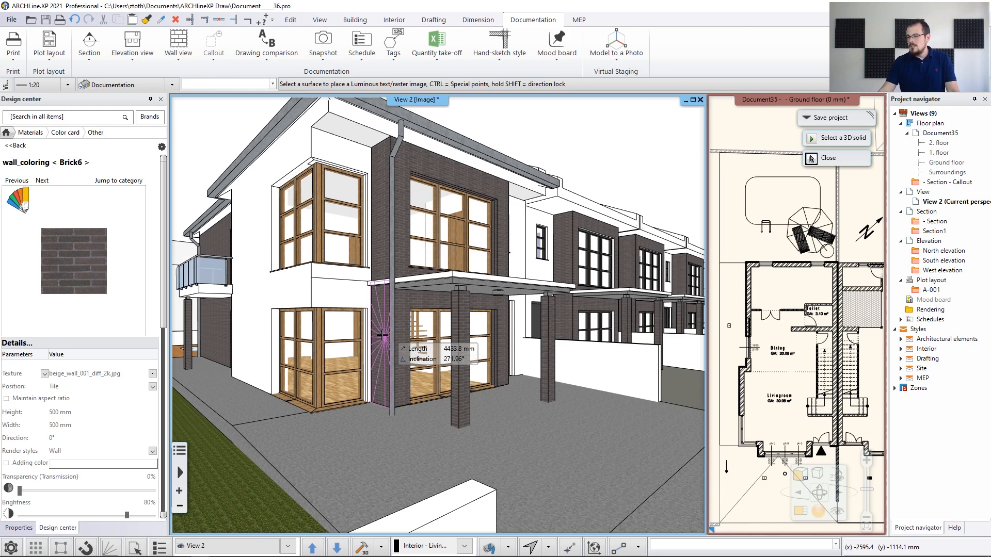
pyautogui.press('Escape')
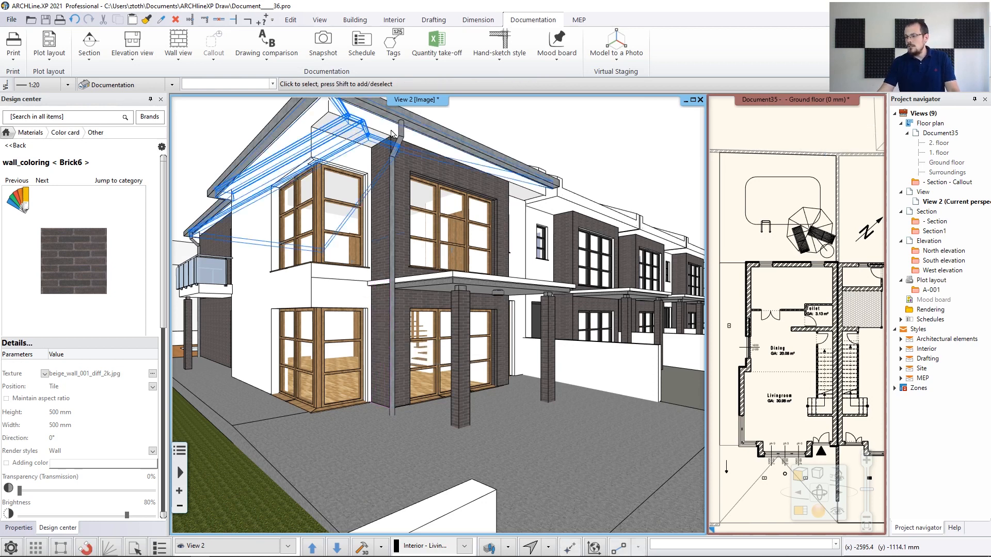
# Use the facade wall's color card to try Stonewall_048 and beige_wall_001_diff_2k on the house, keeping the material chooser clear of the facade.
pyautogui.rightClick(380, 221)
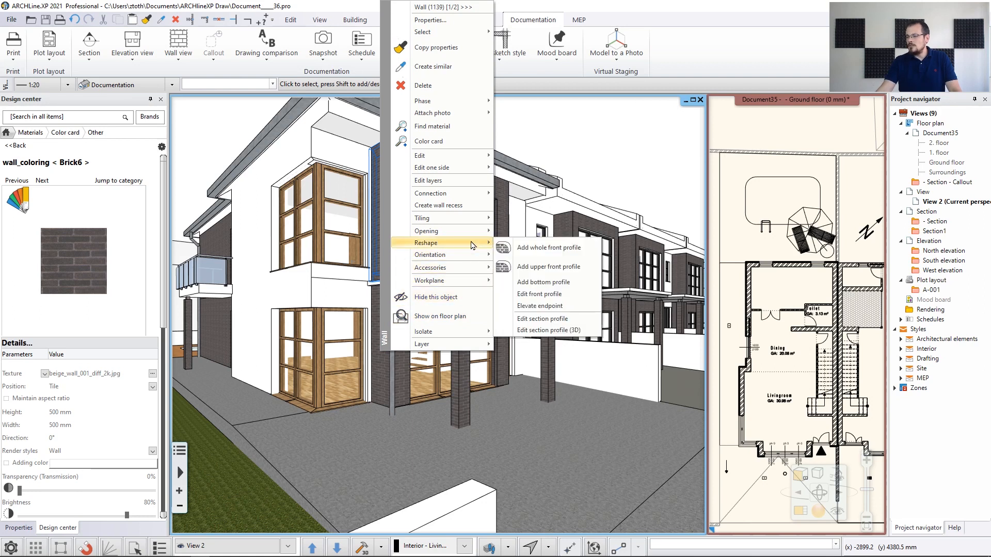
pyautogui.click(441, 147)
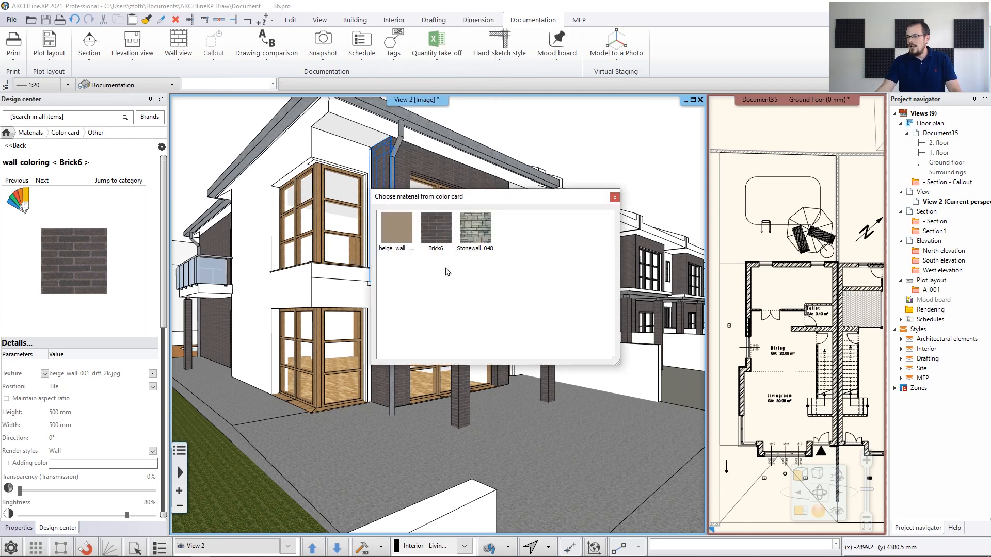
pyautogui.click(443, 238)
pyautogui.click(475, 235)
pyautogui.moveTo(413, 197); pyautogui.dragTo(645, 170)
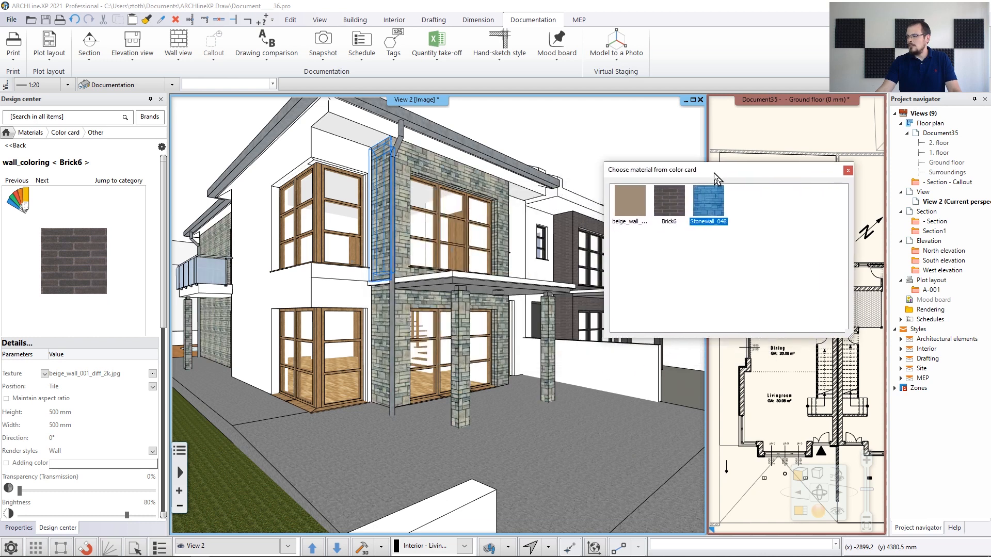
pyautogui.click(618, 204)
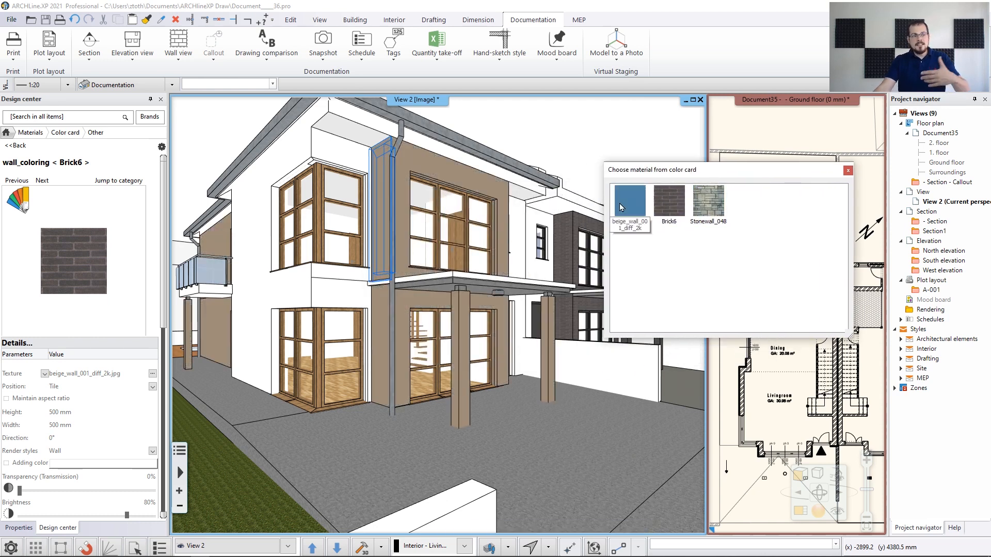
# Compare Stonewall_048, beige_wall_001_diff_2k and Brick6 on the facade through the color card, finishing with Brick6.
pyautogui.click(705, 206)
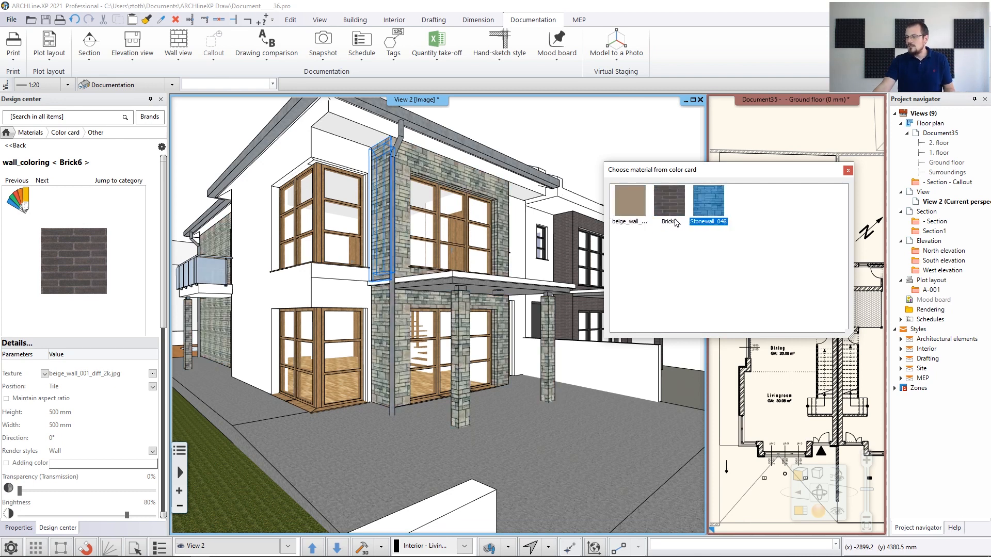
pyautogui.click(627, 203)
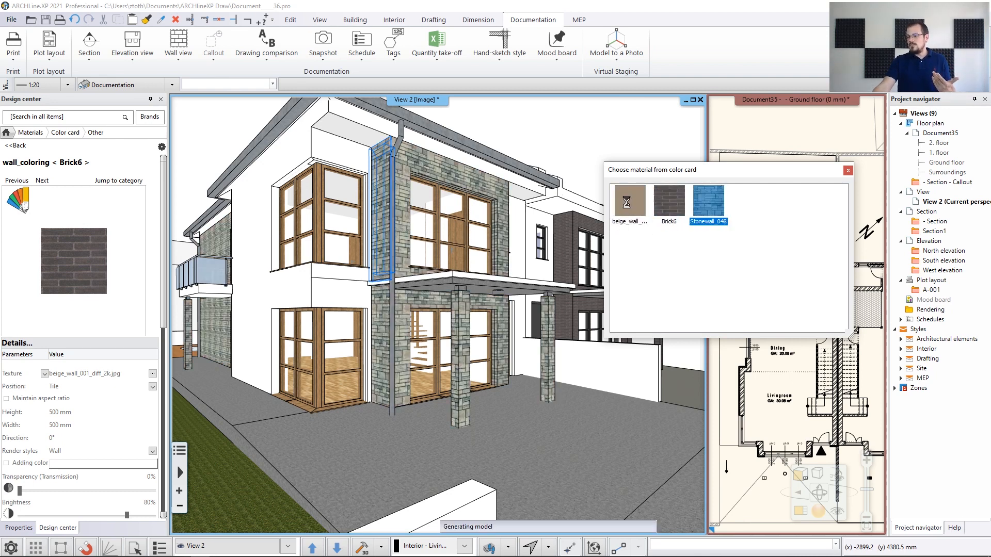
pyautogui.click(666, 208)
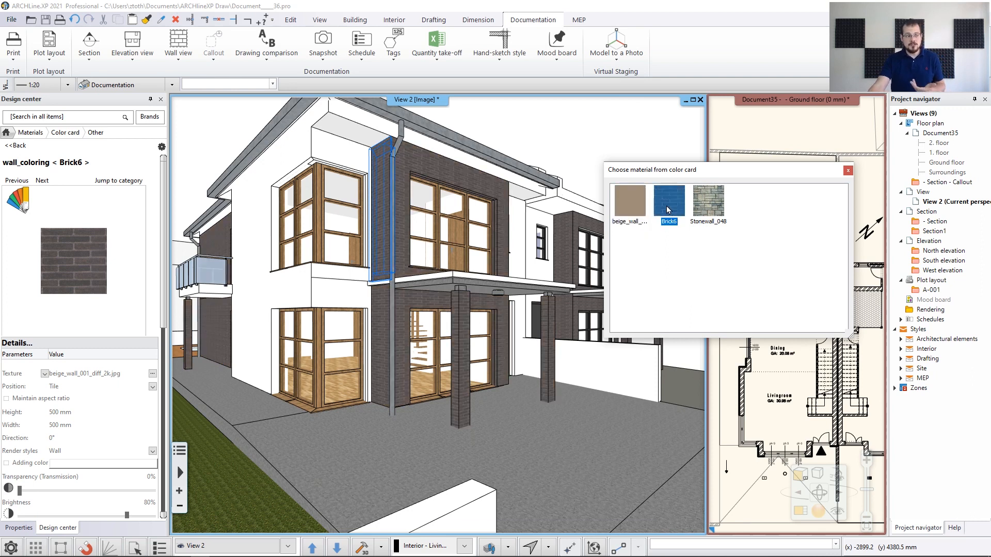
pyautogui.click(665, 216)
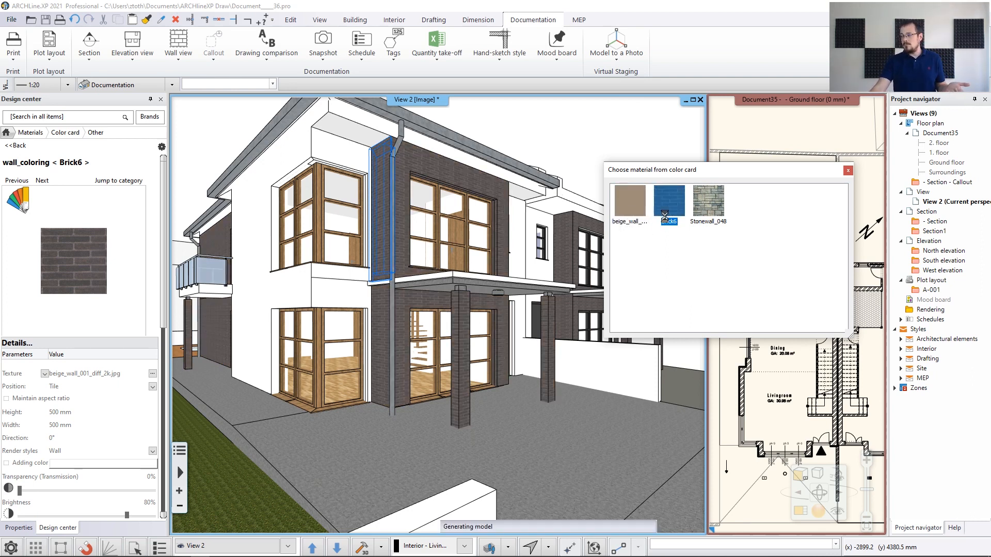
pyautogui.click(717, 212)
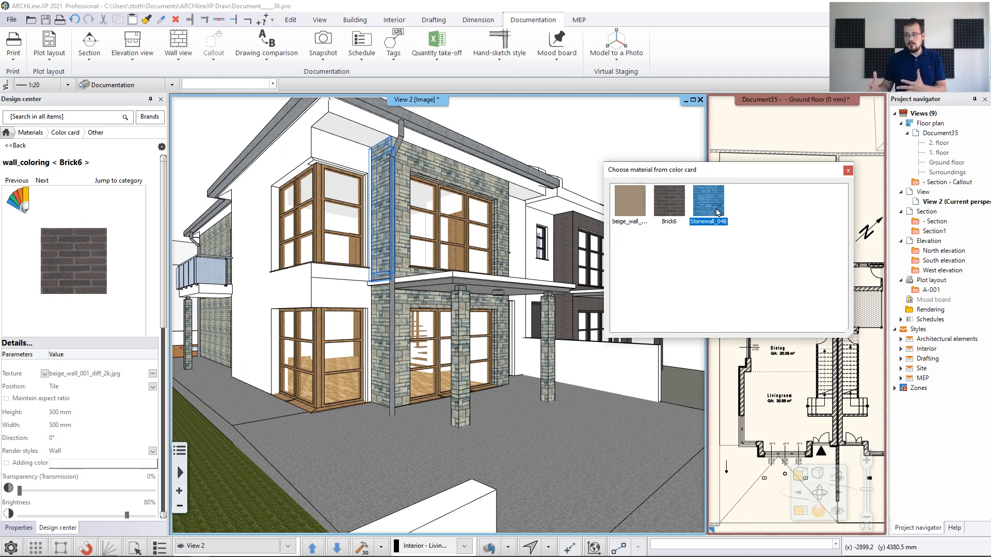
pyautogui.click(680, 209)
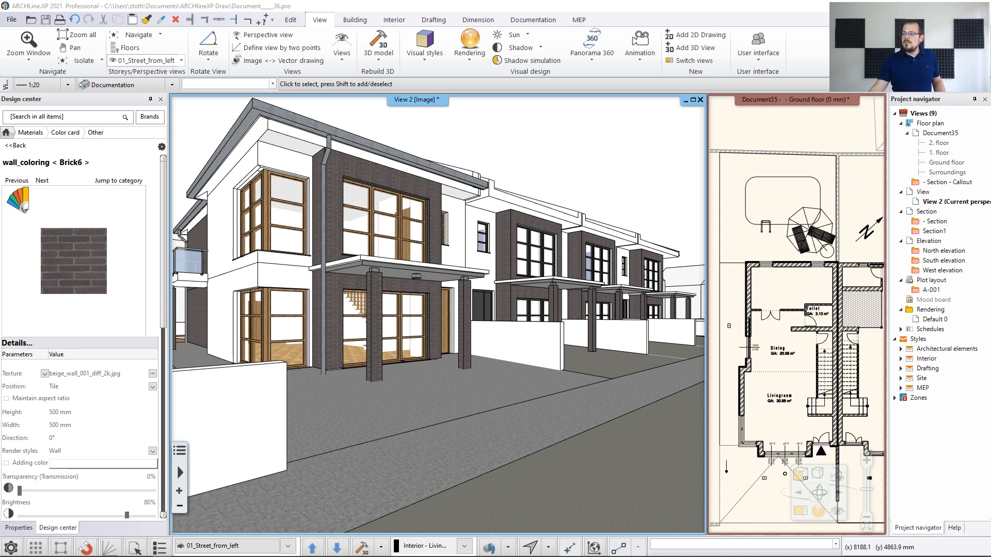
# Check the available rendering modes, examine the end house from the side and go to the saved 03_Backyard view.
pyautogui.click(471, 63)
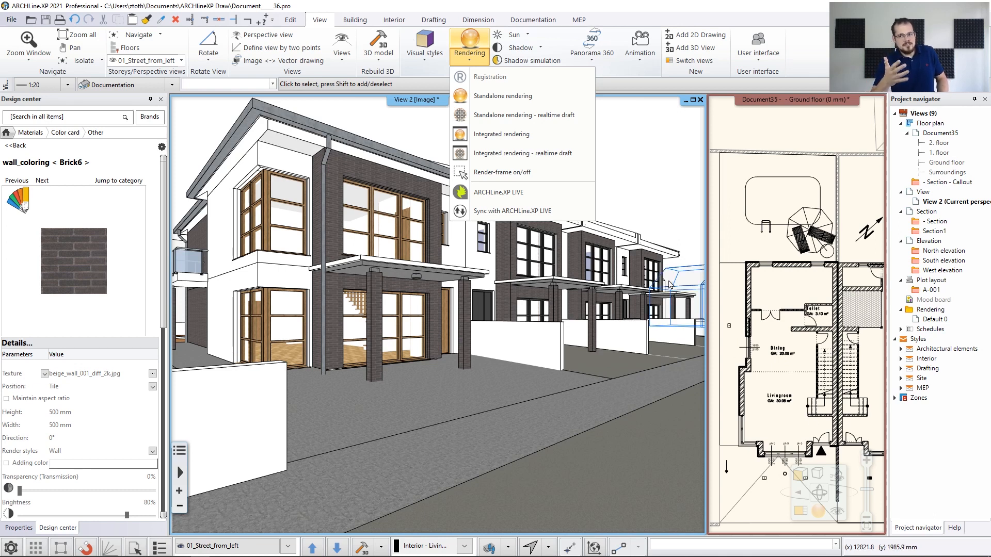
pyautogui.click(531, 145)
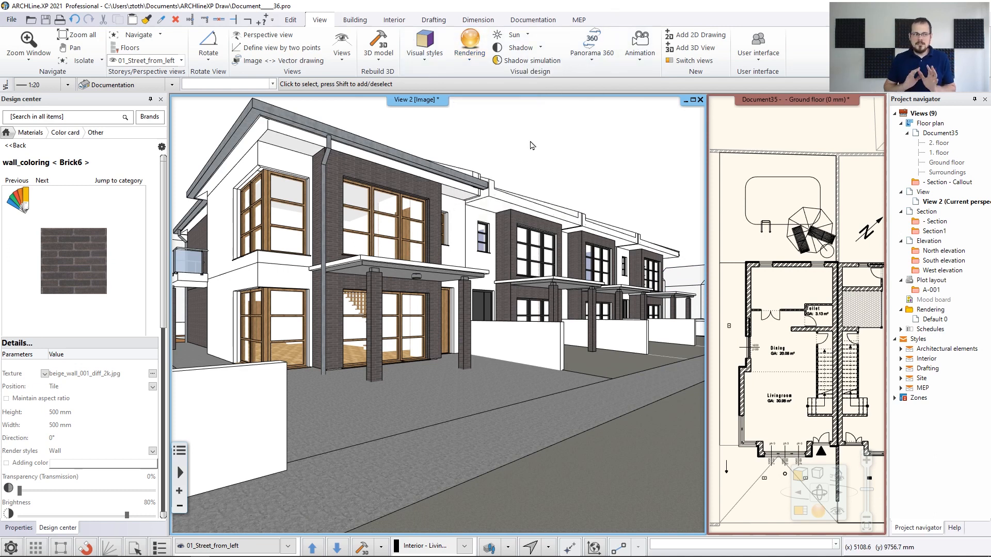
pyautogui.moveTo(289, 219); pyautogui.dragTo(451, 302, button='middle')
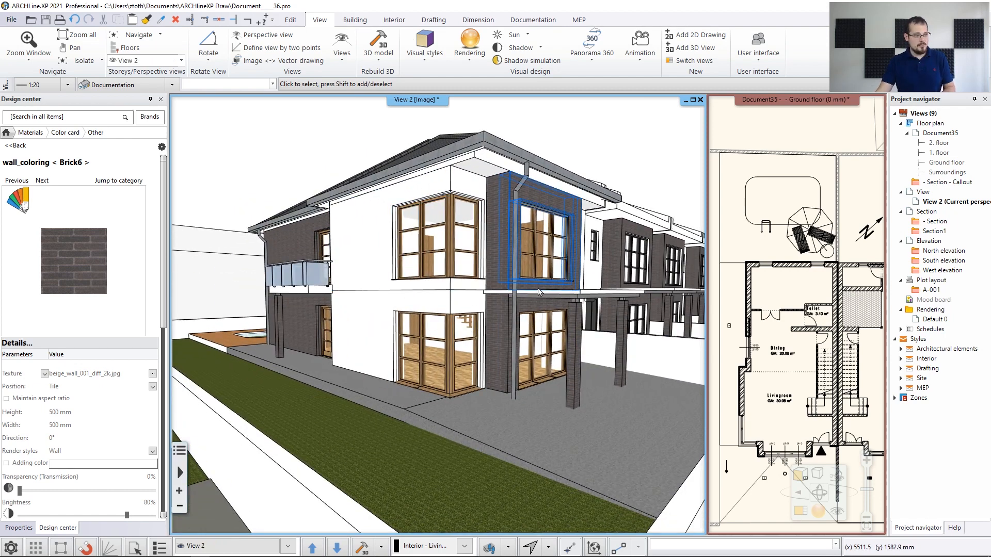
pyautogui.press('pagedown')
pyautogui.press('pagedown')
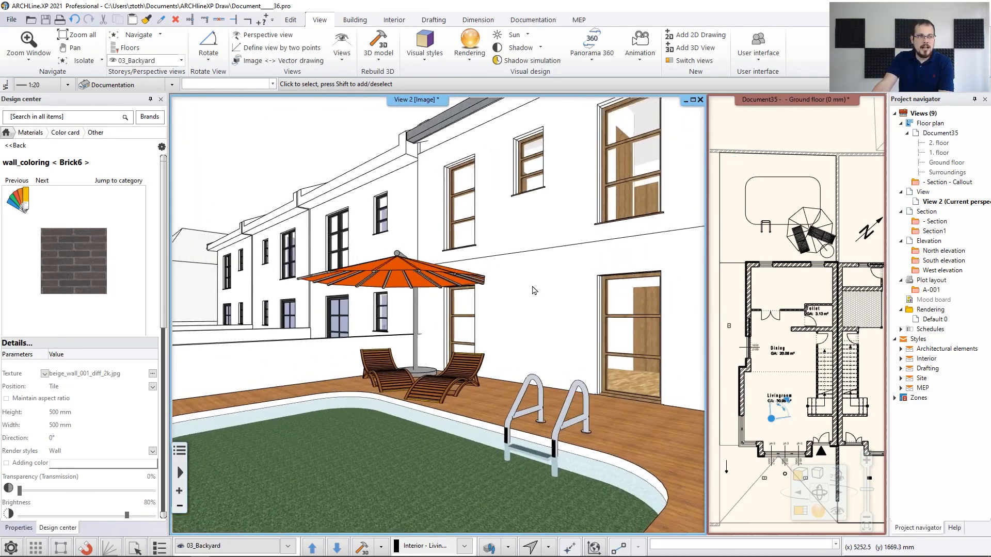
# Page through the saved views past 04_Livingroom_01 to reach 01_Street_from_left.
pyautogui.press('pagedown')
pyautogui.press('pagedown')
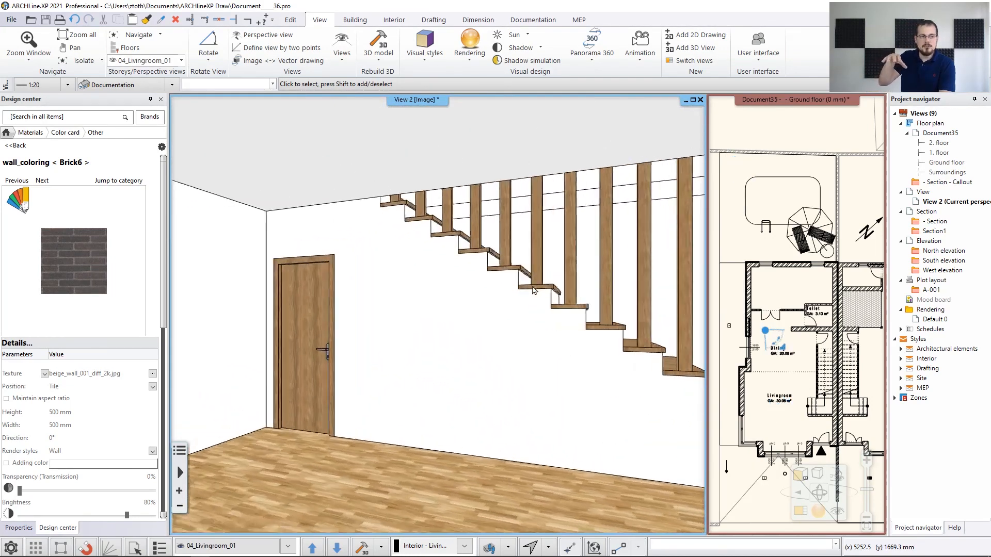
pyautogui.press('pagedown')
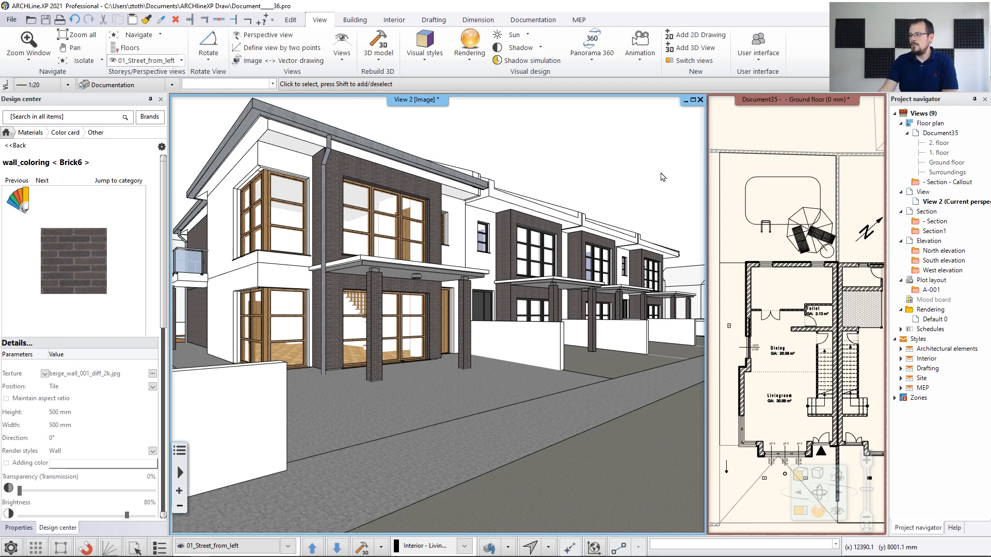
# Turn on the render frame, maximize the 3D view and collapse the Project navigator to give the street view more room.
pyautogui.click(469, 45)
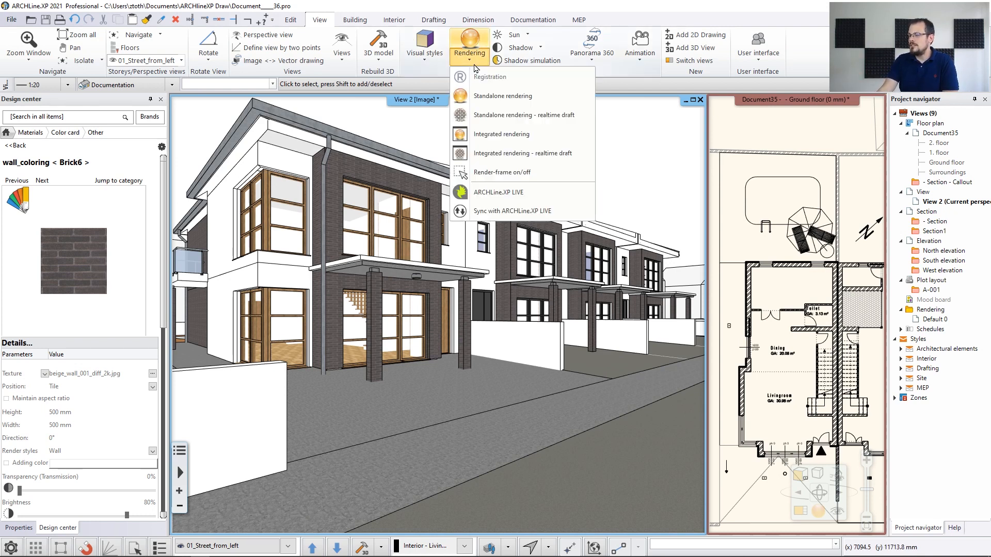
pyautogui.click(497, 175)
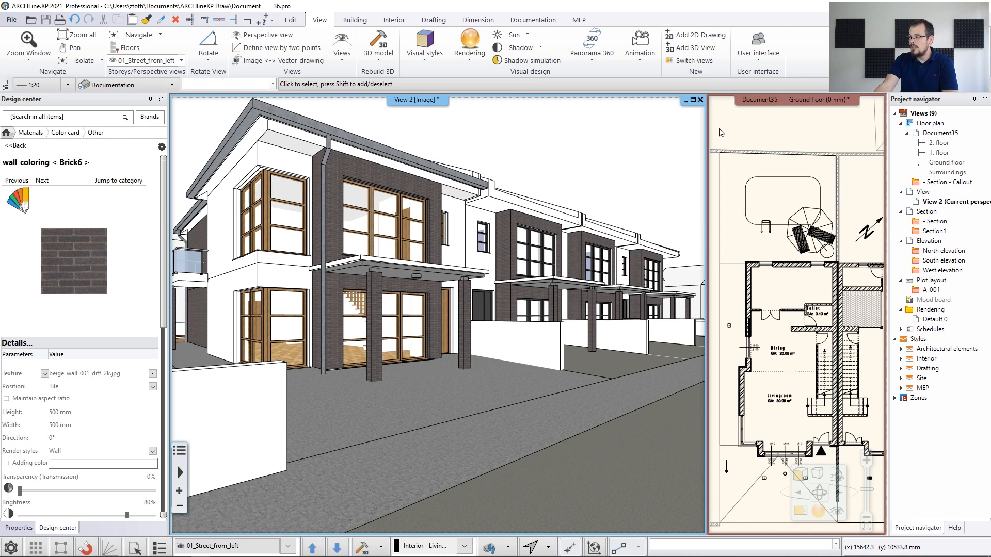
pyautogui.click(692, 100)
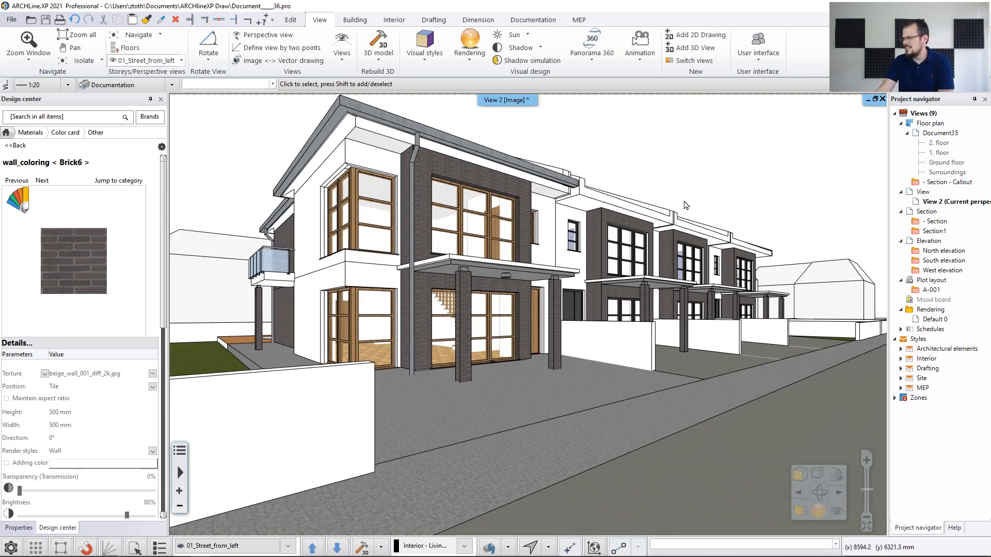
pyautogui.click(975, 99)
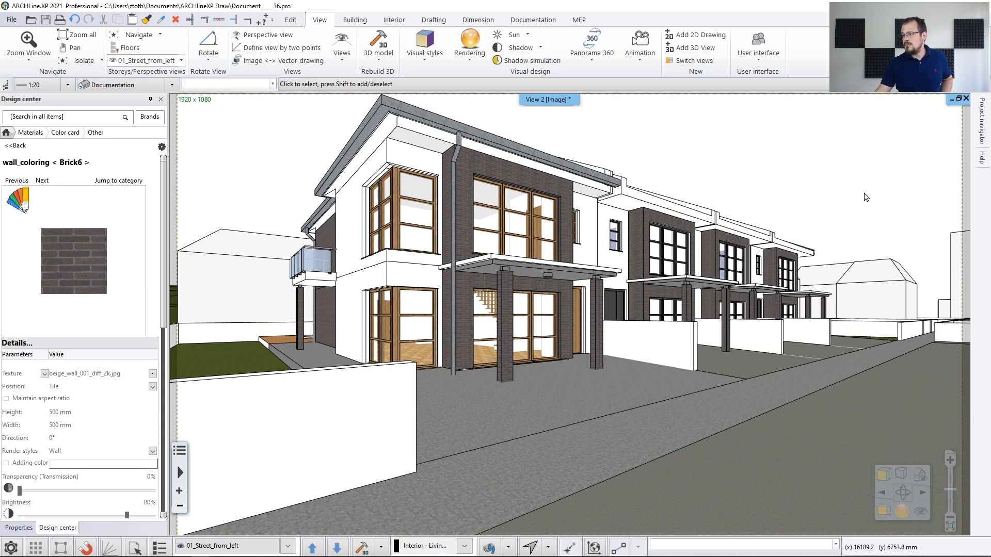
# Open the standalone real-time draft rendering settings, place the dialog clear of the end house and keep Clear daylight as sunlight.
pyautogui.click(484, 64)
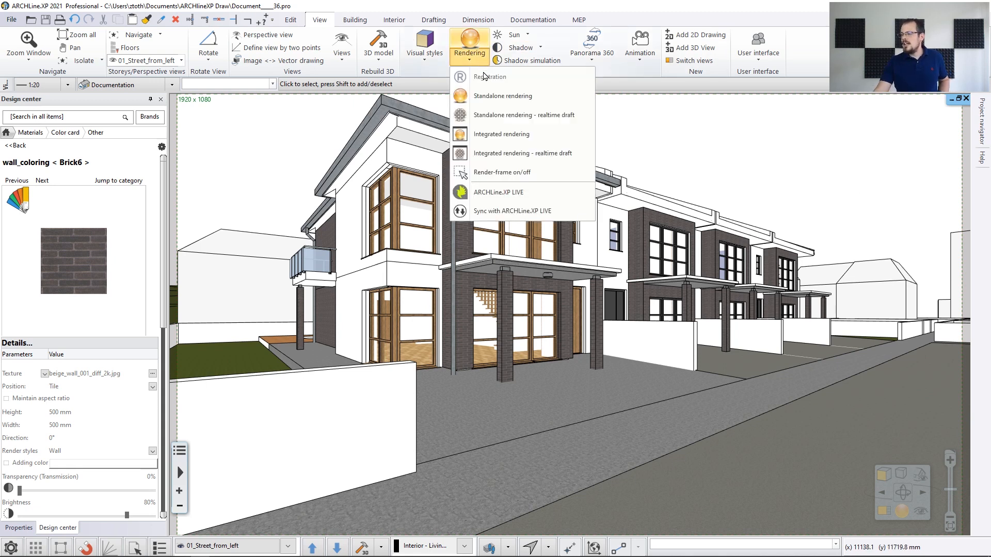
pyautogui.click(499, 116)
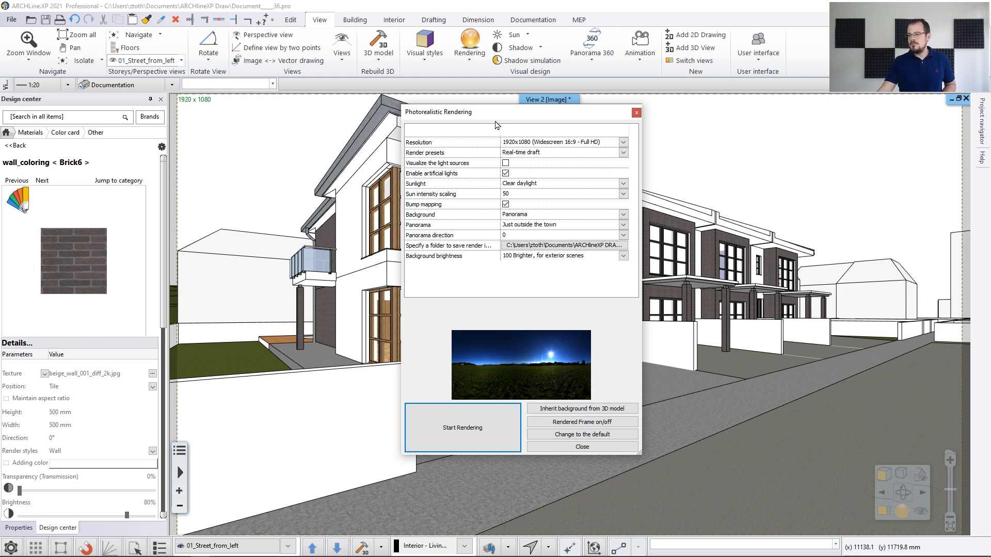
pyautogui.click(623, 142)
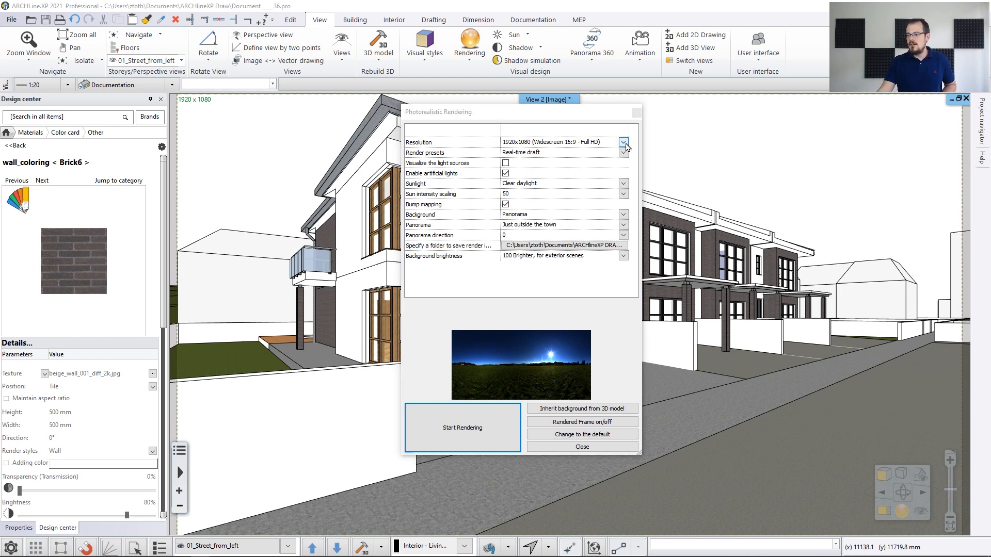
pyautogui.click(555, 120)
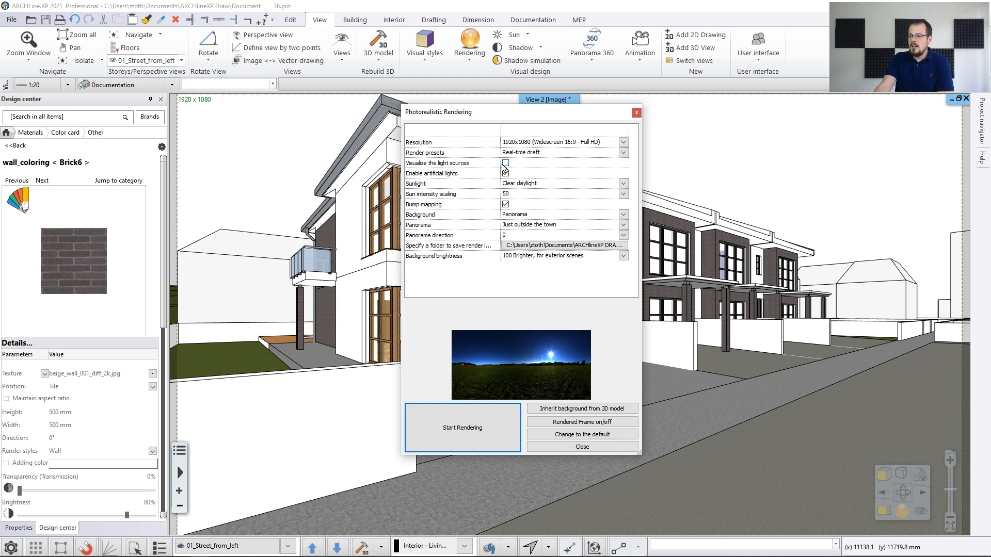
pyautogui.moveTo(507, 112); pyautogui.dragTo(747, 124)
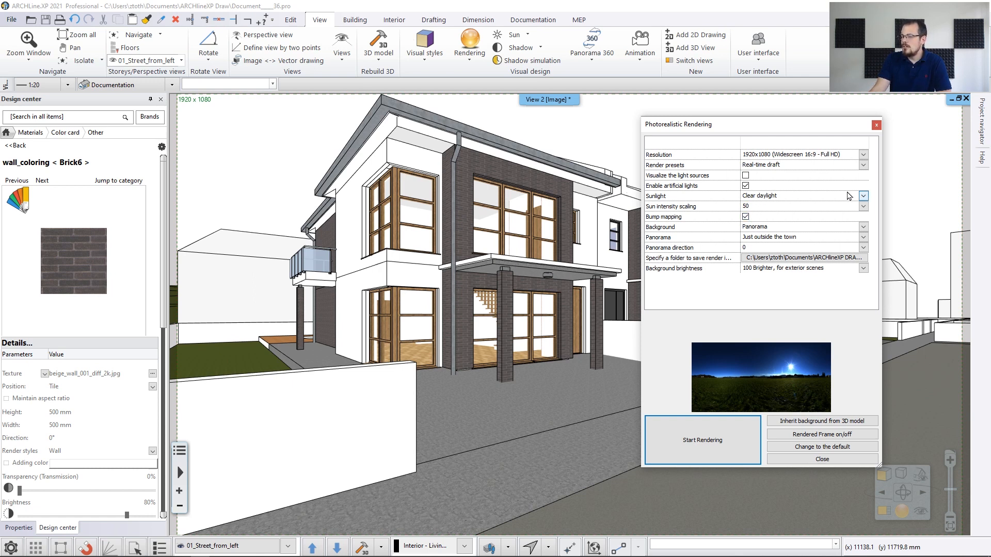
pyautogui.click(863, 196)
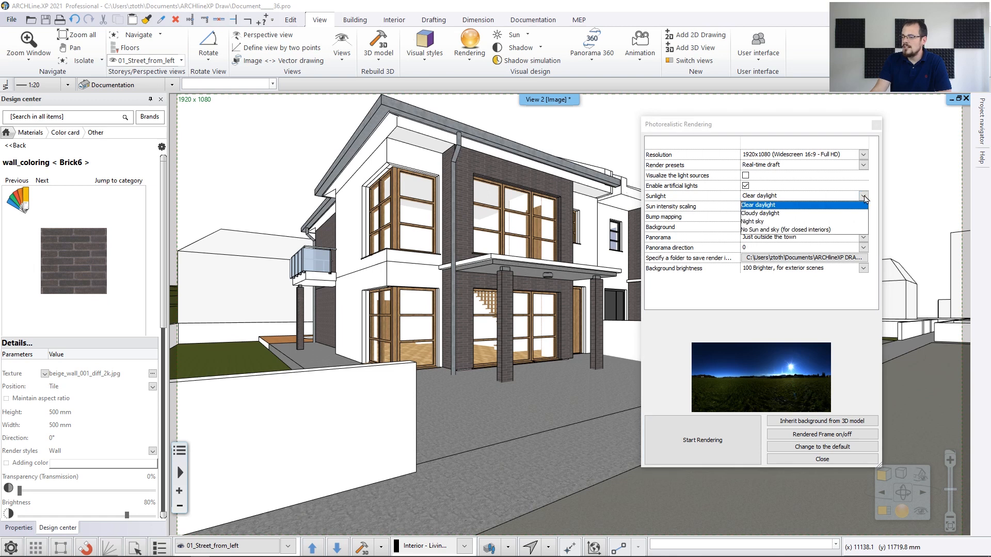
pyautogui.click(798, 206)
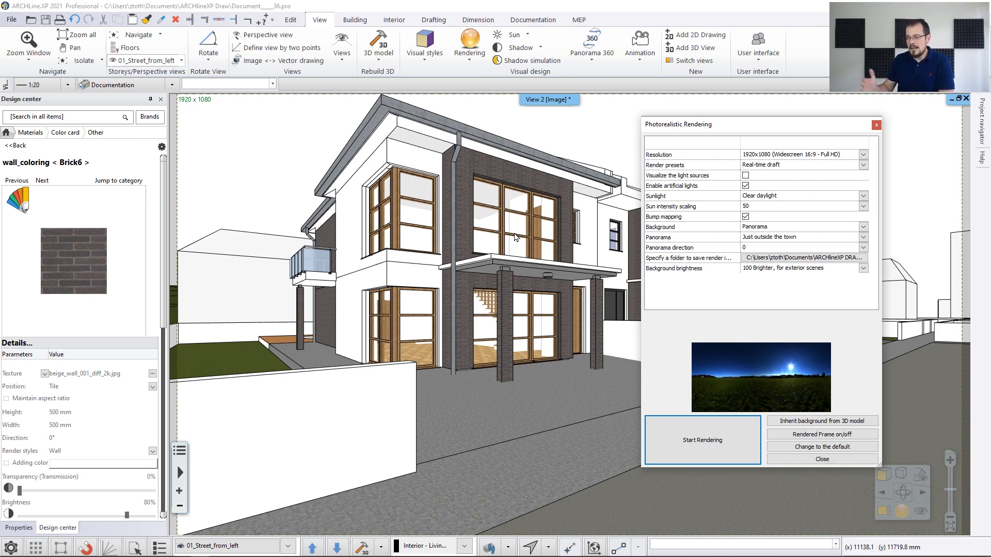
# Try an Image background for the rendering, then return the background to Panorama.
pyautogui.click(863, 227)
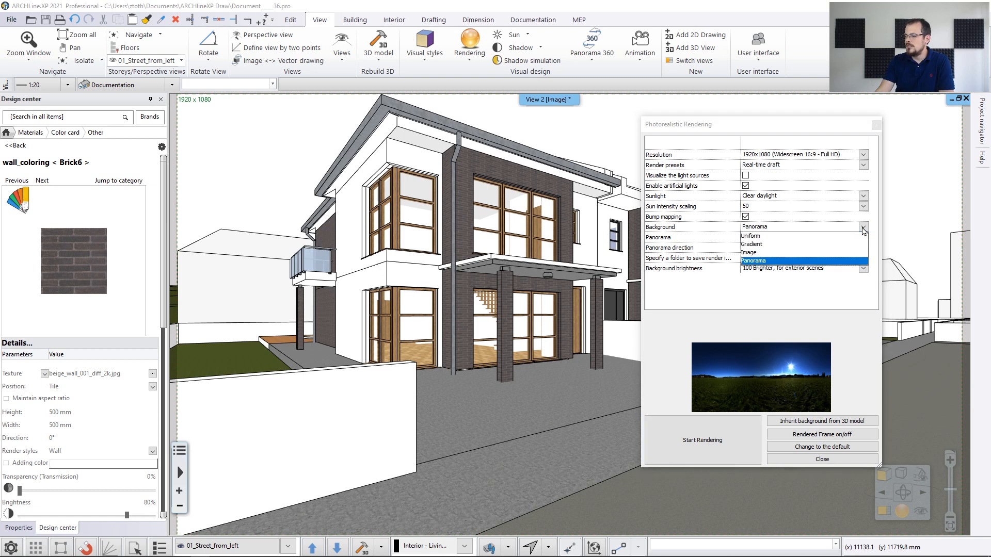
pyautogui.click(769, 254)
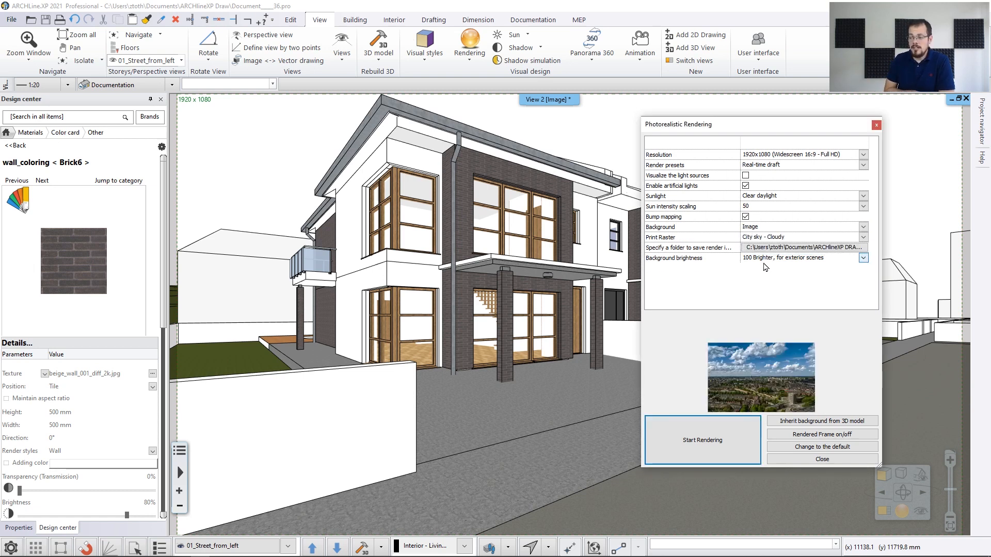
pyautogui.click(863, 227)
pyautogui.click(793, 262)
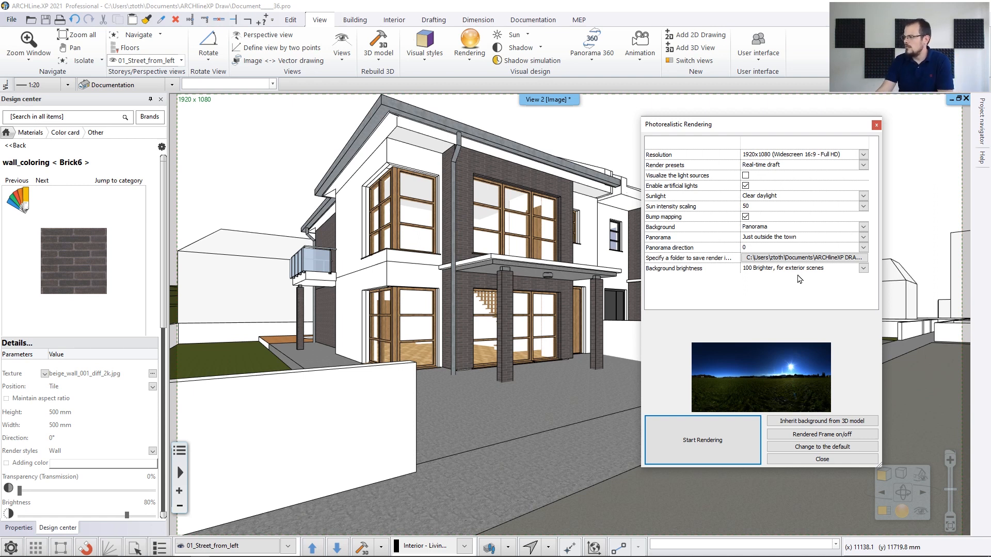
# Compare the Hills in the distance and Sunny plain panoramas, then return to Just outside the town.
pyautogui.click(863, 238)
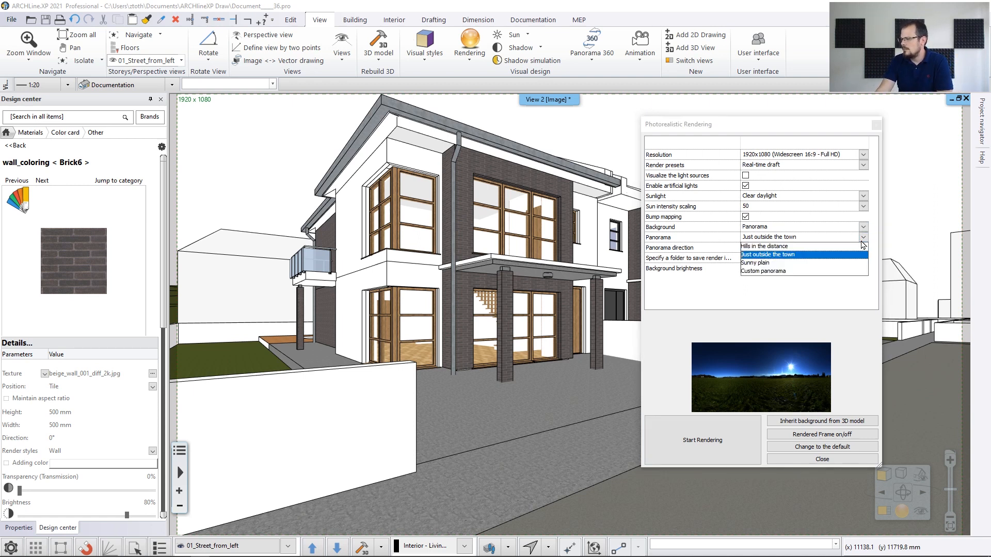
pyautogui.click(836, 246)
pyautogui.click(863, 238)
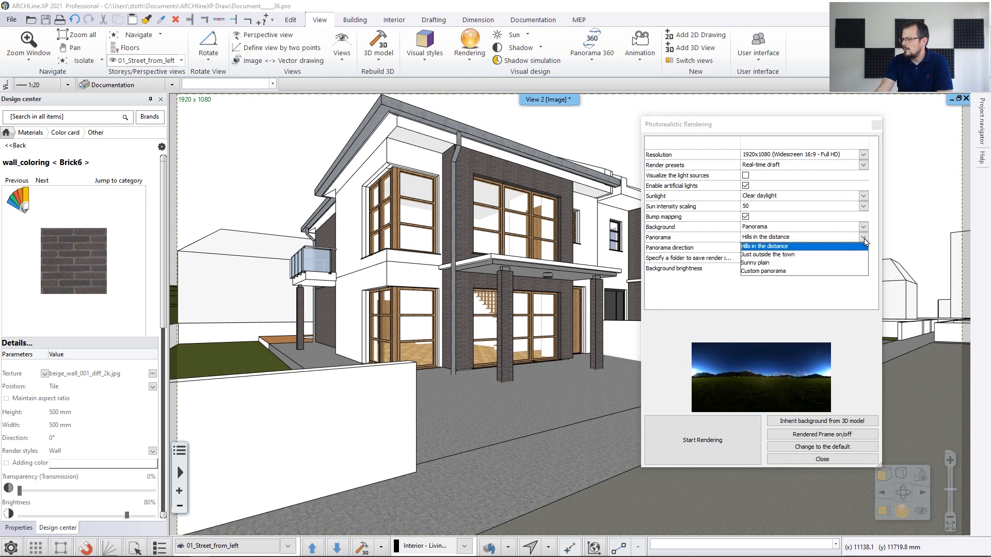
pyautogui.click(819, 263)
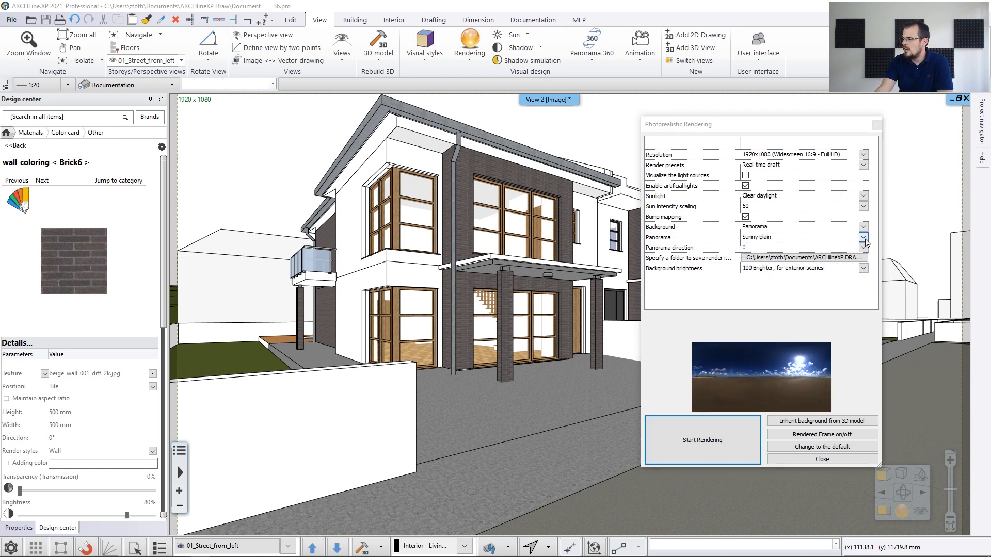
pyautogui.click(863, 237)
pyautogui.click(831, 254)
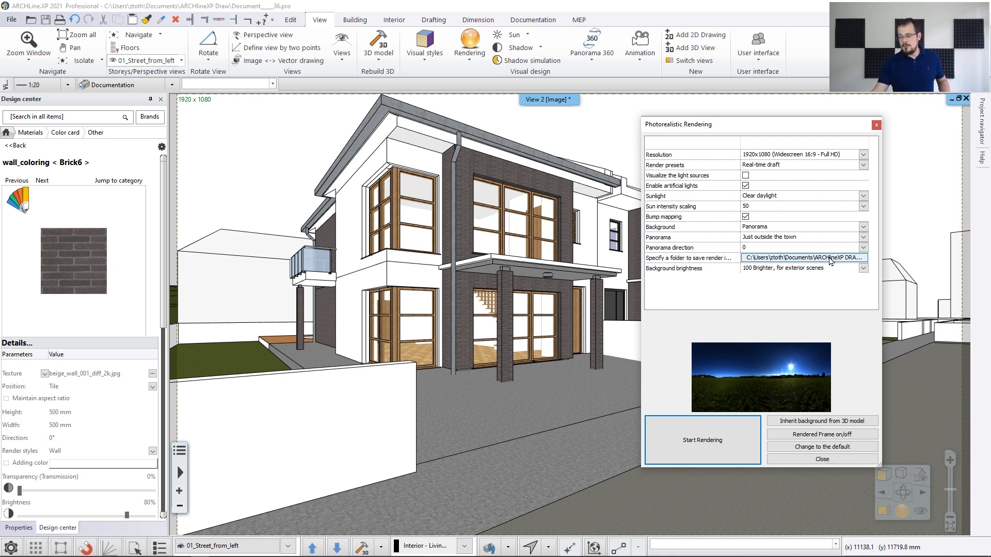
# Start the real-time draft rendering of 01_Street_from_left and examine the facade, corner windows, canopy and neighbouring houses in the image.
pyautogui.click(703, 442)
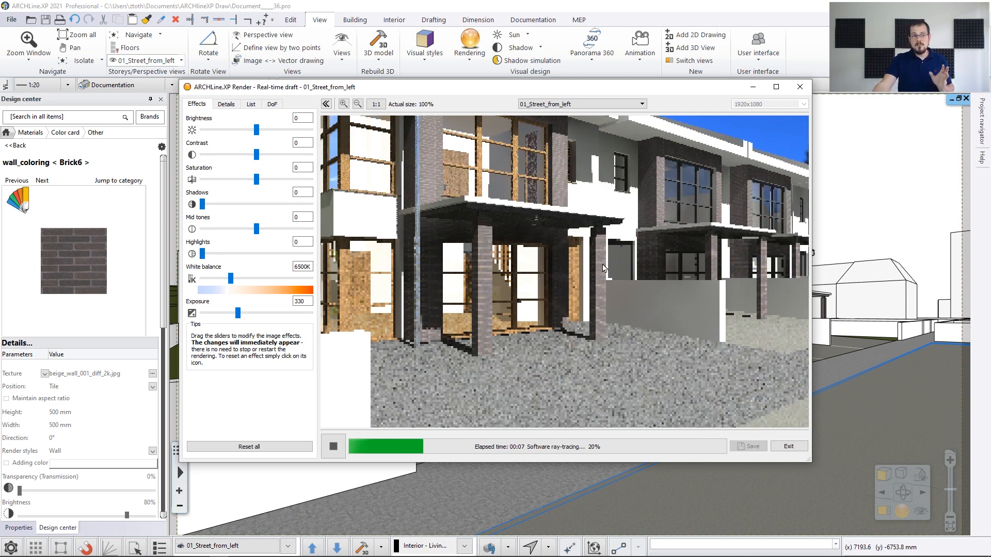
pyautogui.scroll(-3, 605, 267)
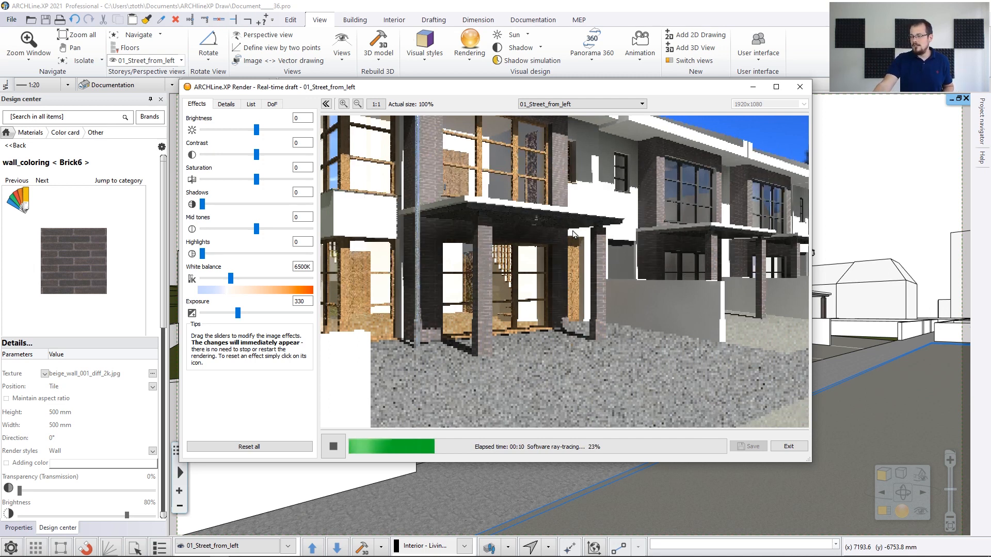
pyautogui.scroll(-1, 563, 219)
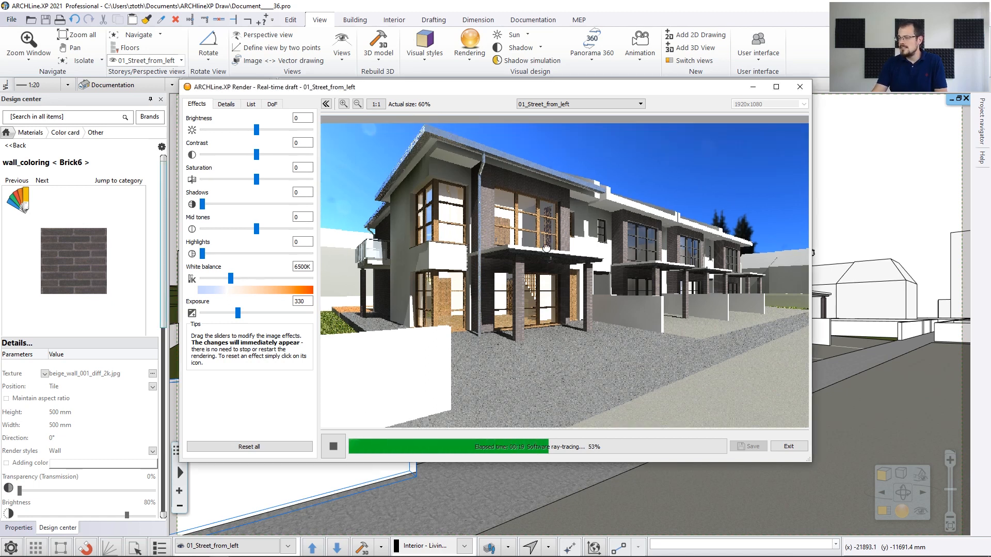
pyautogui.scroll(5, 480, 248)
pyautogui.scroll(1, 480, 247)
pyautogui.moveTo(482, 248); pyautogui.dragTo(618, 317)
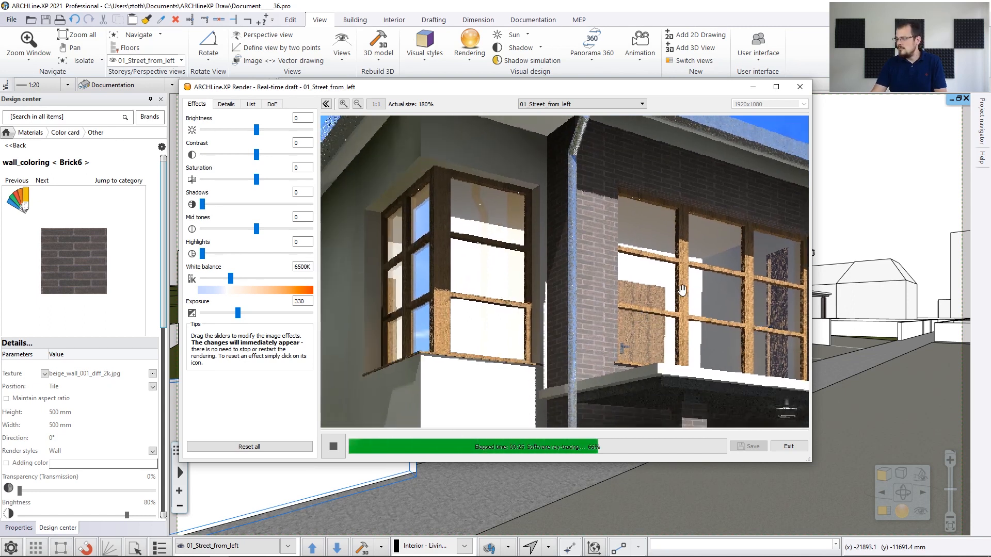
pyautogui.moveTo(679, 287); pyautogui.dragTo(650, 251)
pyautogui.scroll(-3, 650, 252)
pyautogui.scroll(-2, 633, 311)
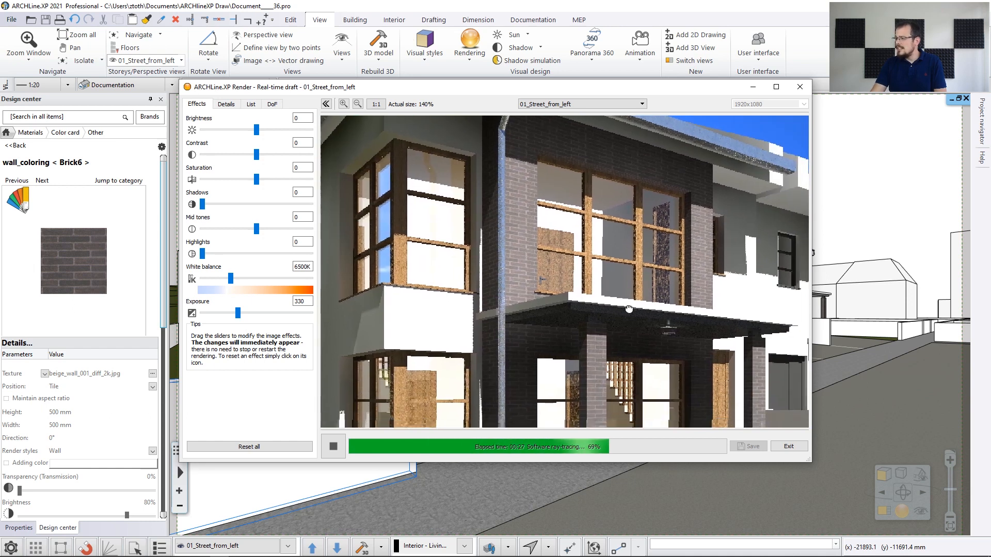
pyautogui.moveTo(658, 359); pyautogui.dragTo(553, 273)
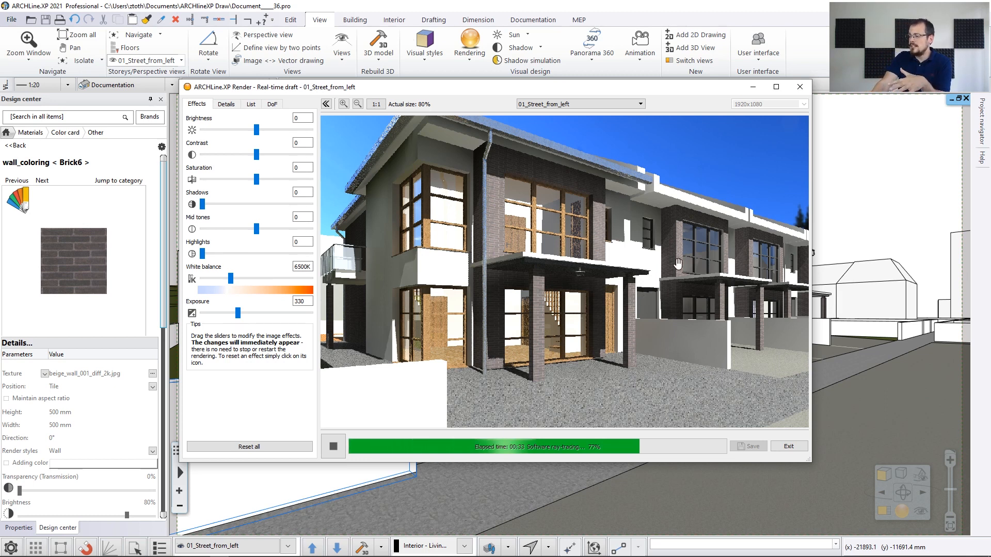
pyautogui.moveTo(673, 261); pyautogui.dragTo(639, 283)
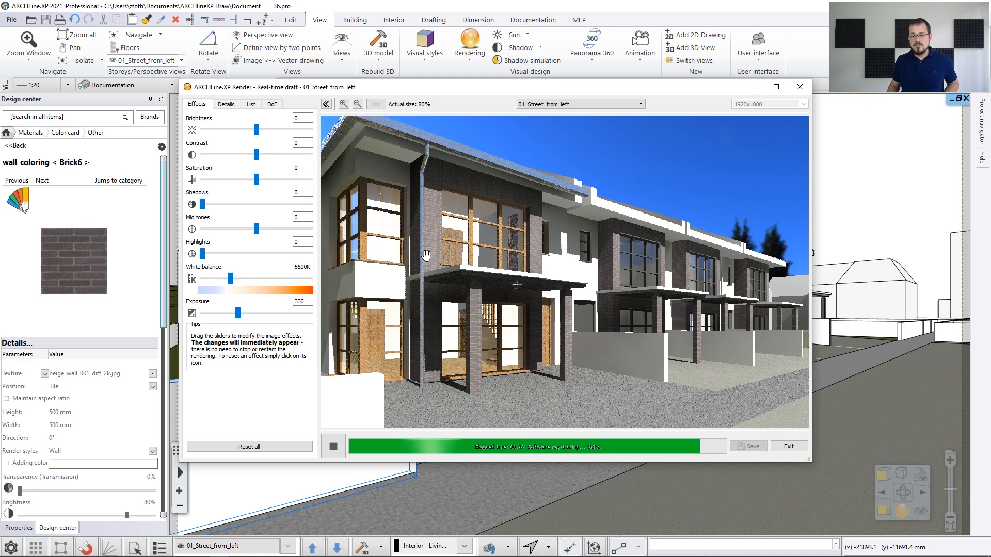
# Check the available render presets in the rendering details, leaving Real-time draft selected.
pyautogui.click(226, 104)
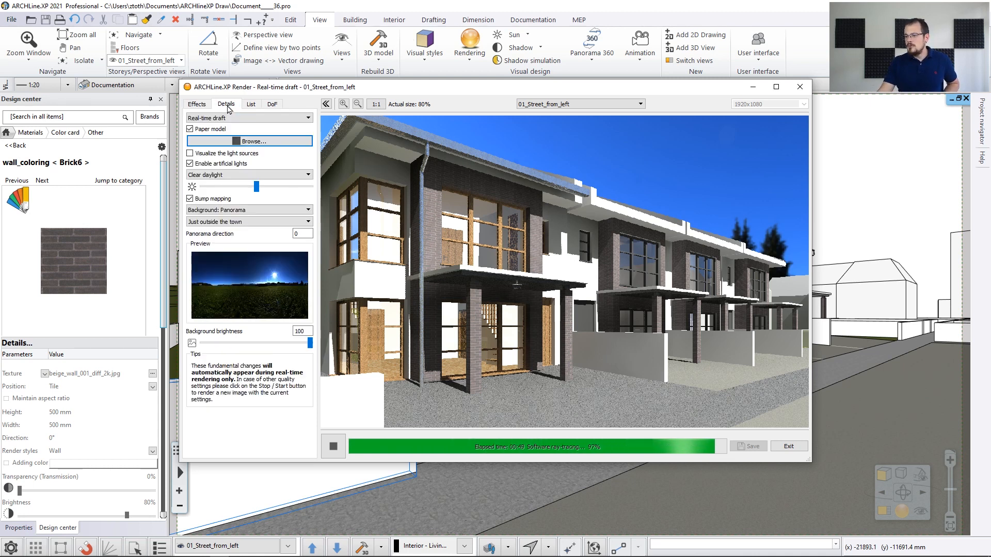
pyautogui.click(301, 118)
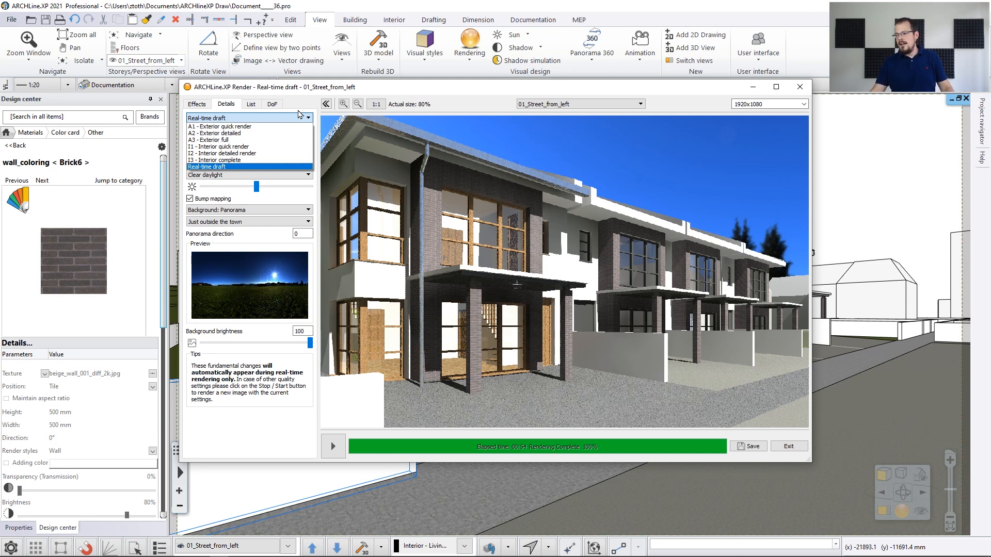
pyautogui.click(326, 89)
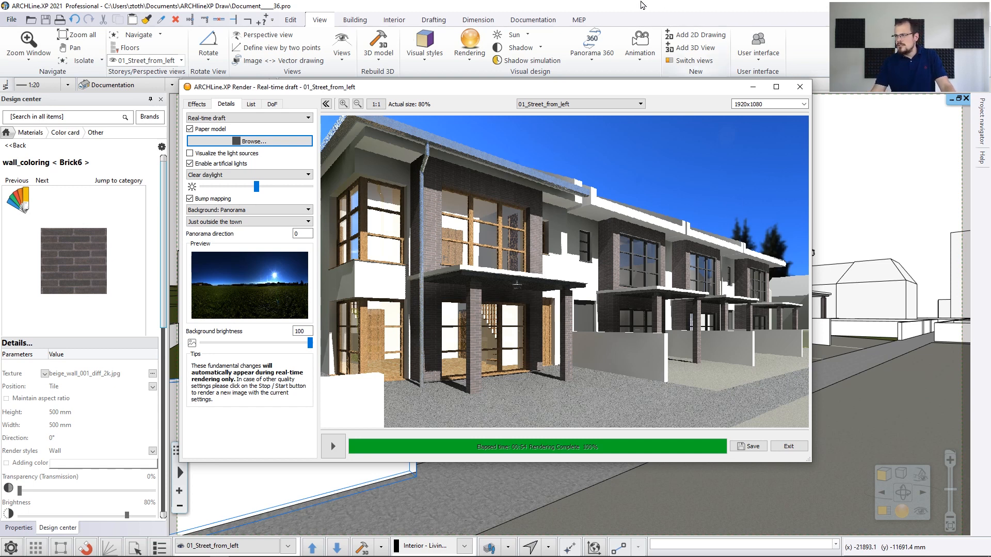
# Bring the 3D view close to the end house's entrance canopy and return to the render window to view the whole updated real-time draft.
pyautogui.click(800, 87)
pyautogui.scroll(5, 550, 301)
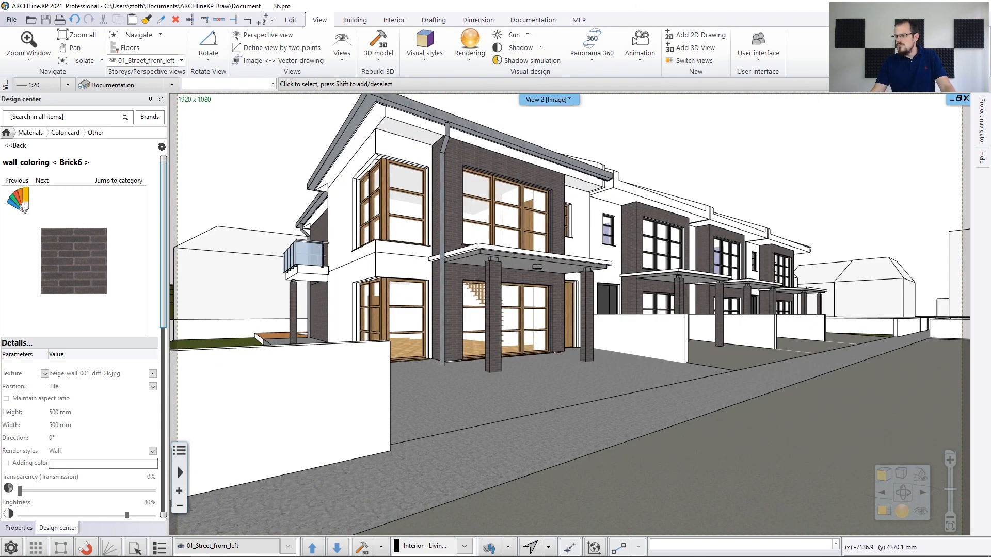
pyautogui.scroll(4, 493, 284)
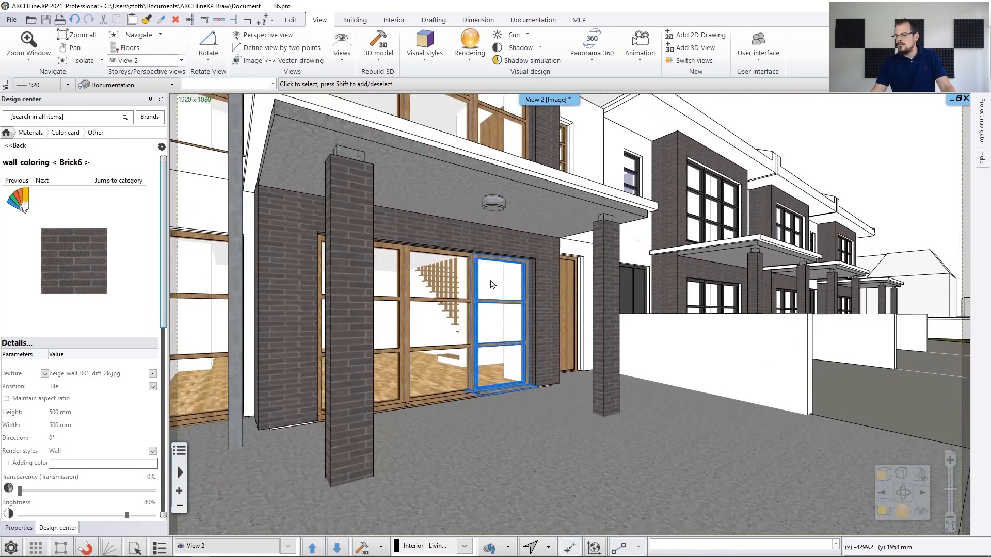
pyautogui.scroll(4, 474, 246)
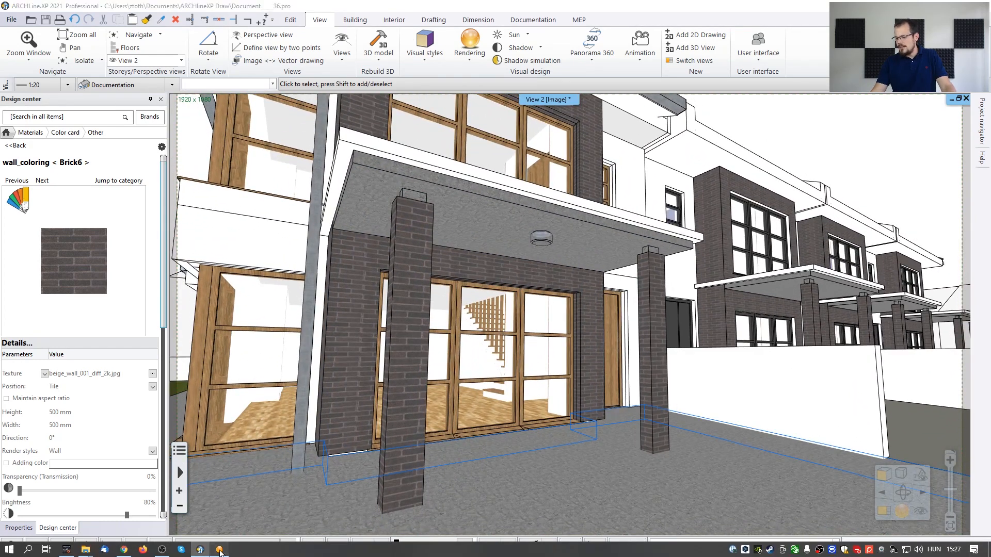
pyautogui.click(219, 549)
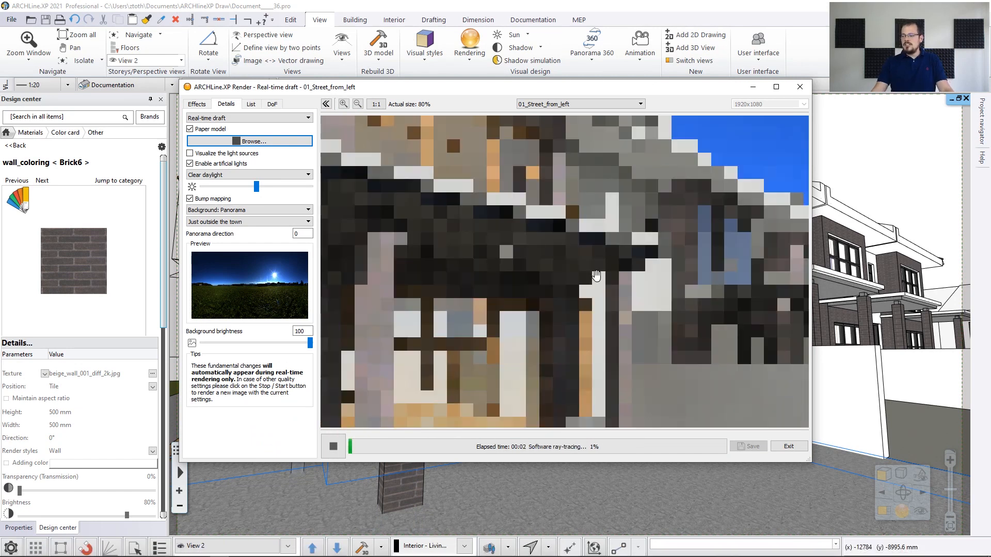
pyautogui.scroll(-2, 593, 274)
pyautogui.moveTo(584, 287); pyautogui.dragTo(586, 249)
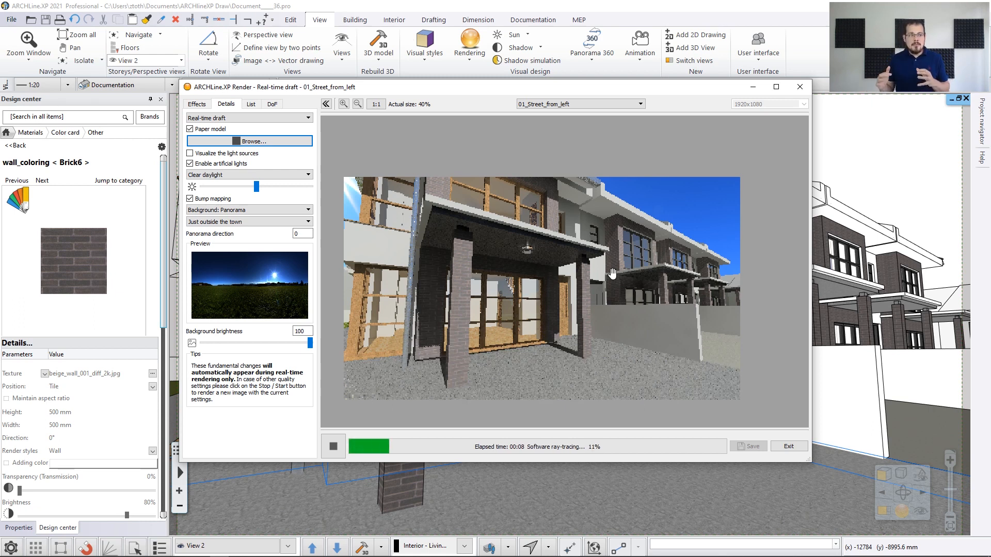
# Switch the 3D view to 02_Overview_front, view its real-time draft rendering, and exit the render window.
pyautogui.press('Escape')
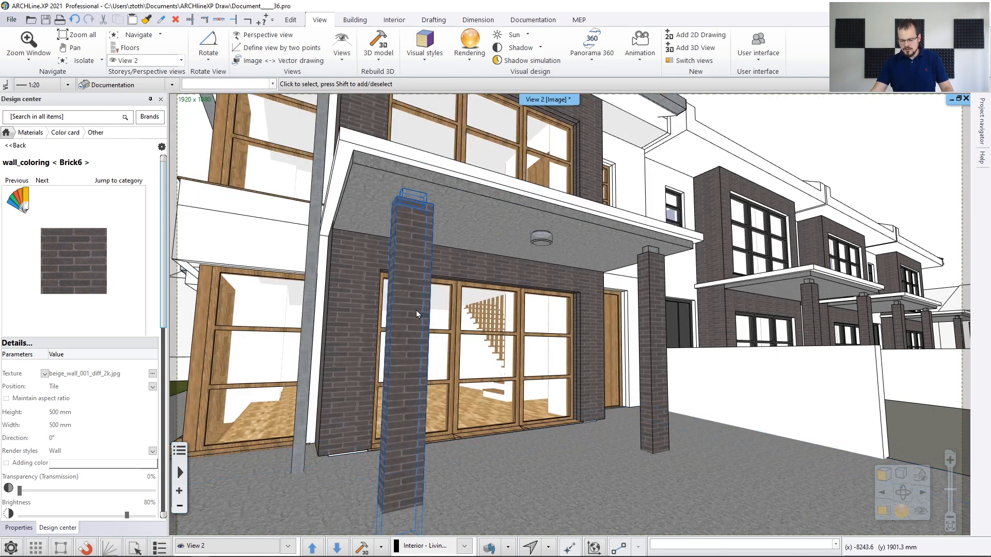
pyautogui.press('pagedown')
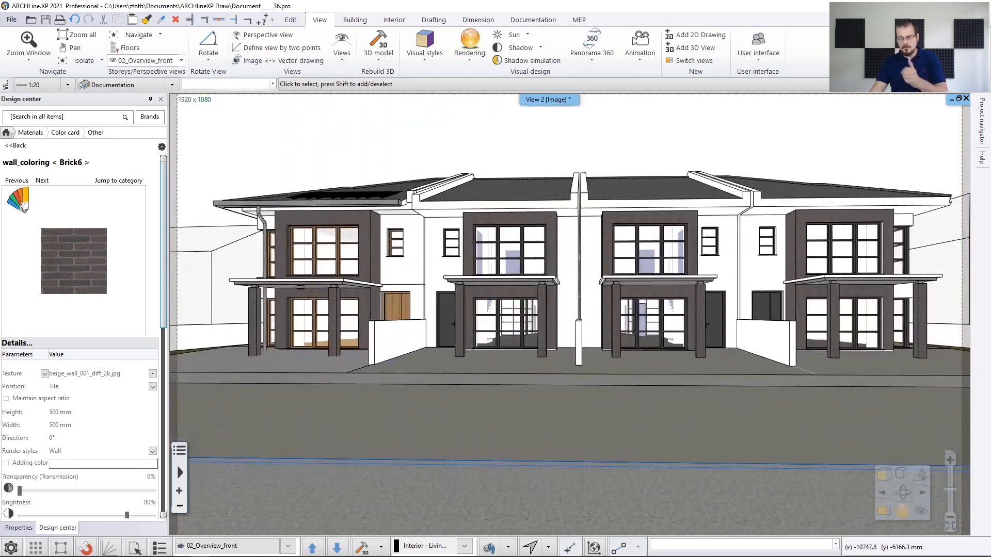
pyautogui.click(219, 552)
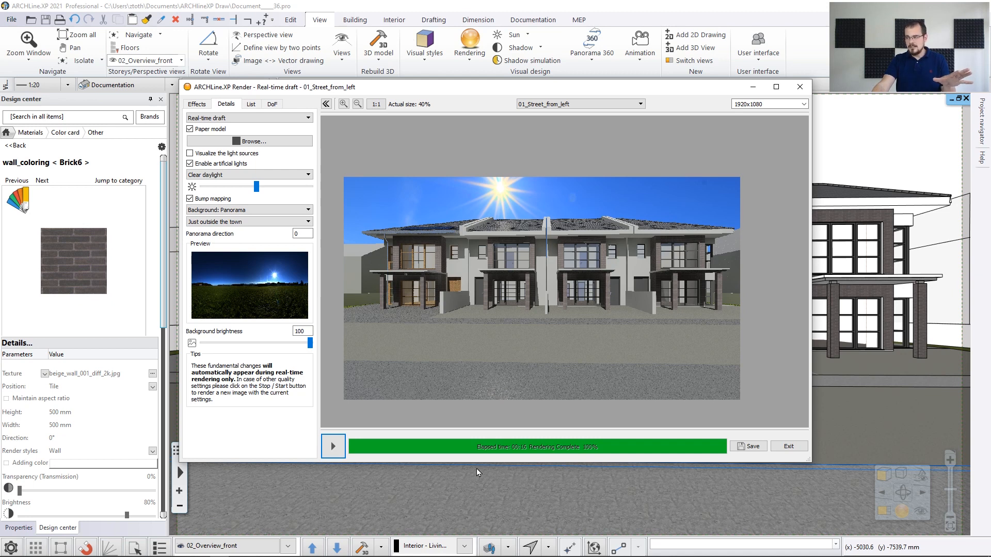
pyautogui.click(789, 446)
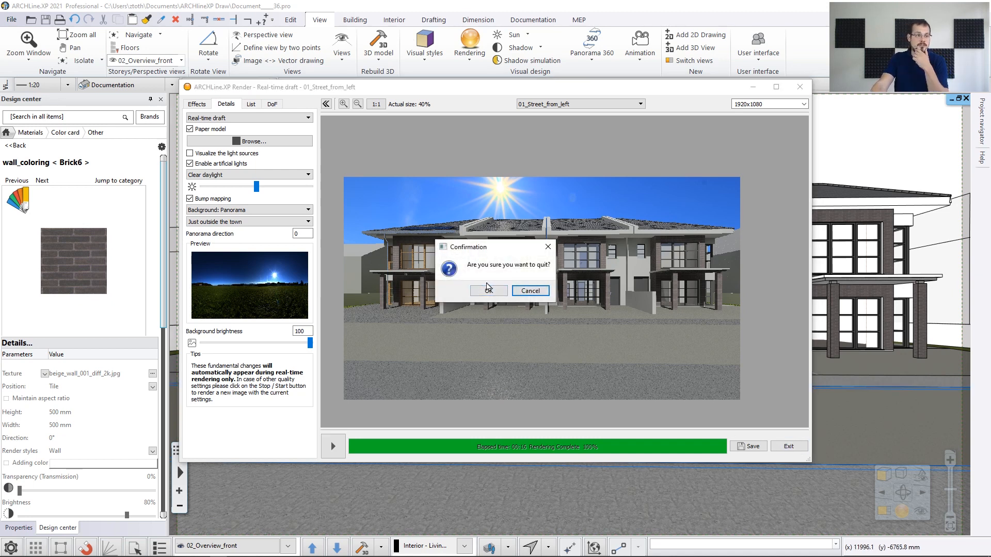
pyautogui.click(488, 291)
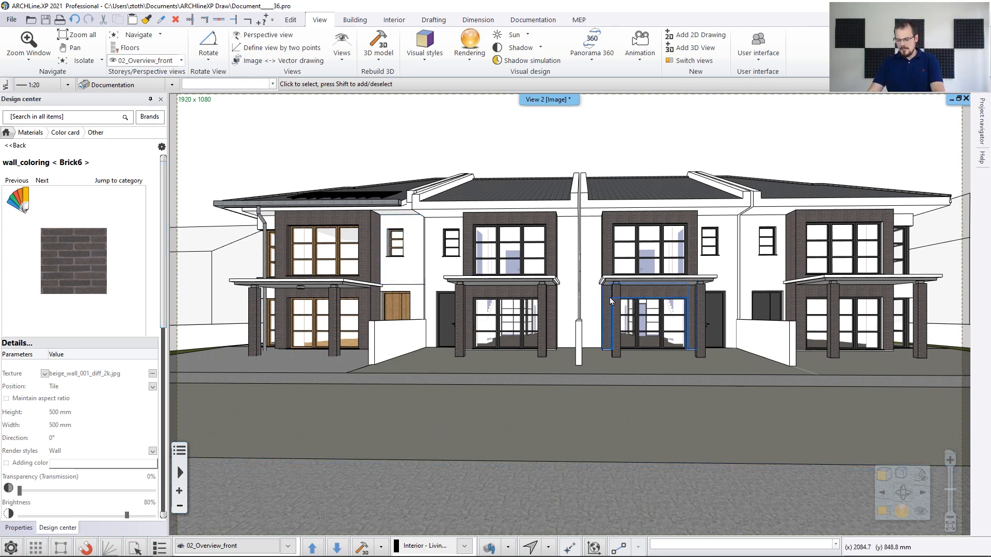
# Start a standalone rendering of the 01_Street_from_left view with the A01 - Exterior quick preset.
pyautogui.press('pagedown')
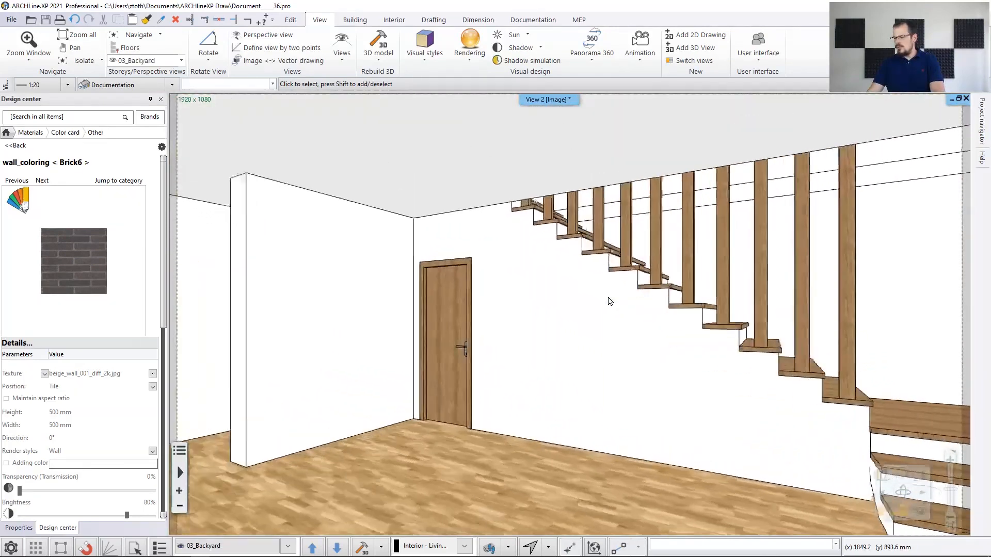
pyautogui.press('pagedown')
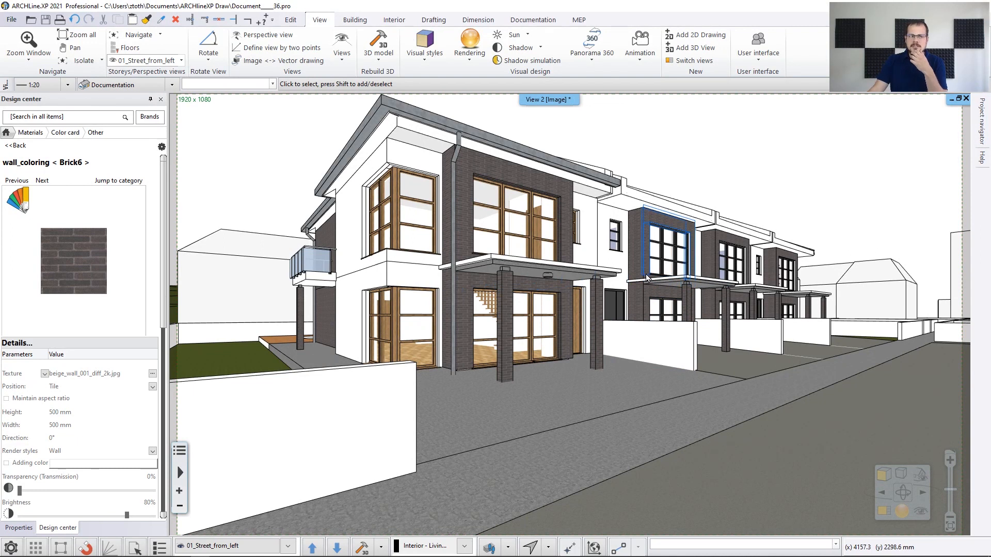
pyautogui.click(472, 58)
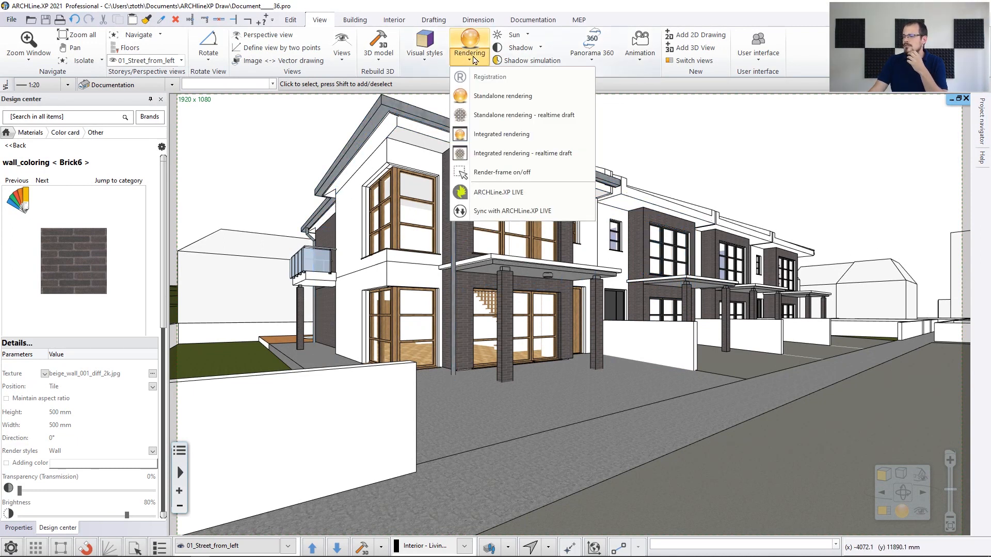
pyautogui.click(484, 97)
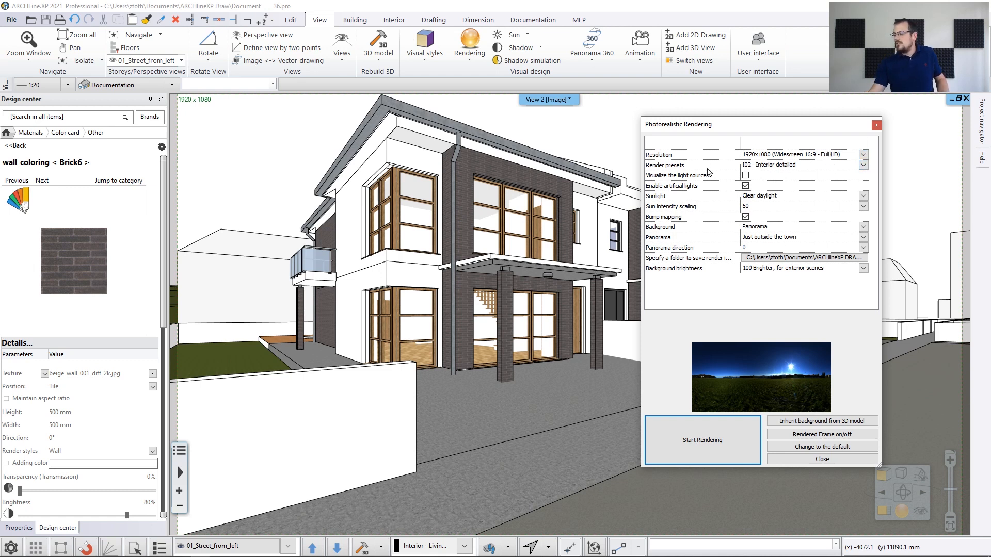
pyautogui.click(863, 165)
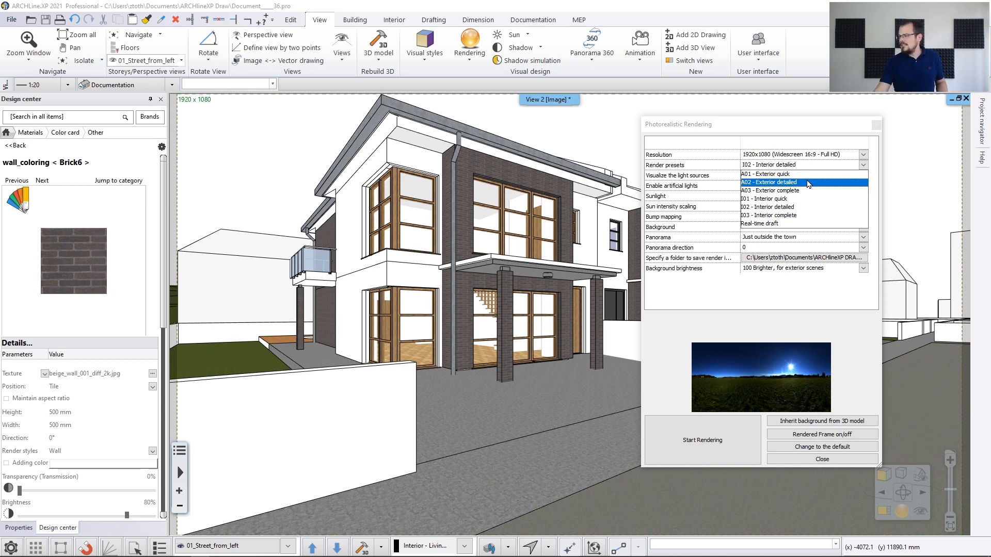
pyautogui.click(802, 174)
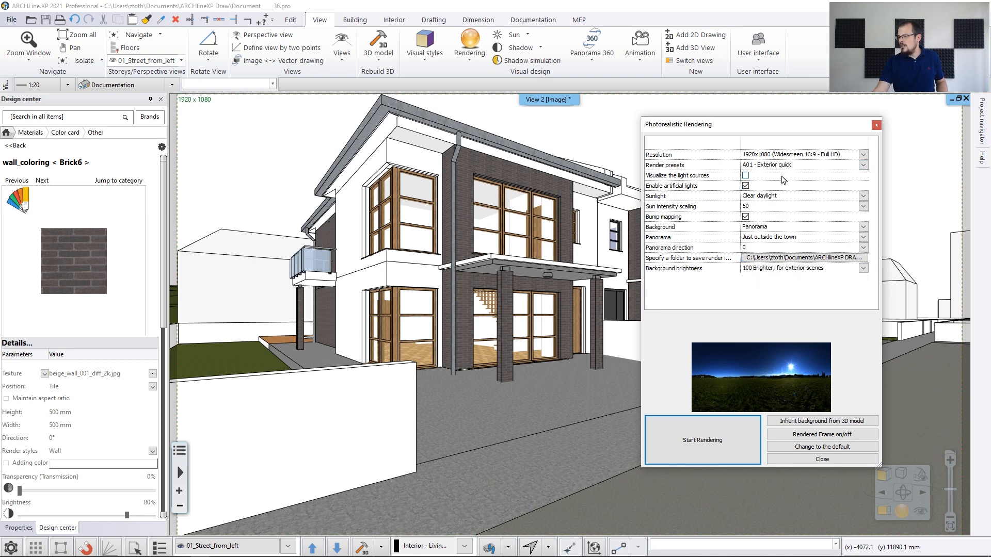
pyautogui.click(721, 447)
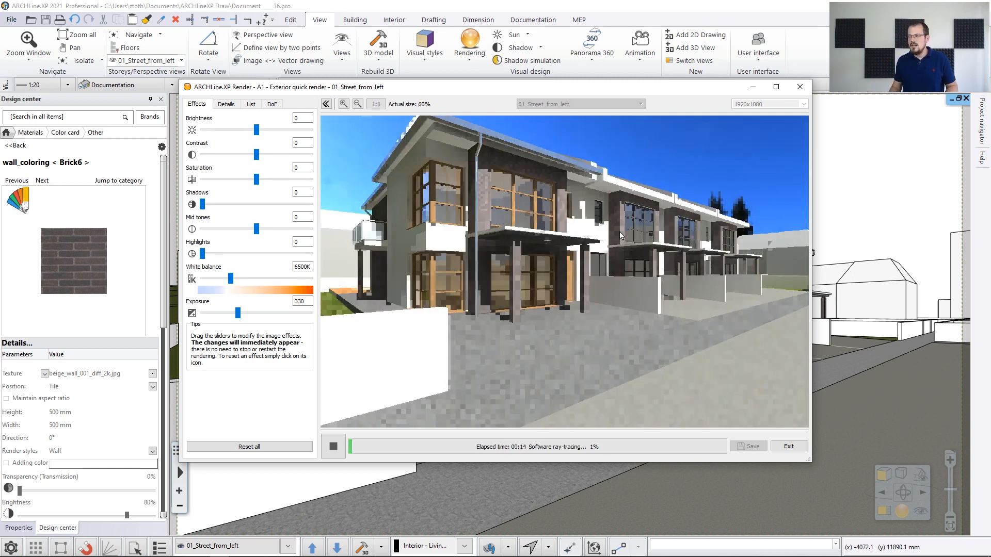
# Examine the exterior quick rendering in progress, checking the facade, entrance canopy, brick pillars and windows up close and the whole image.
pyautogui.scroll(4, 572, 212)
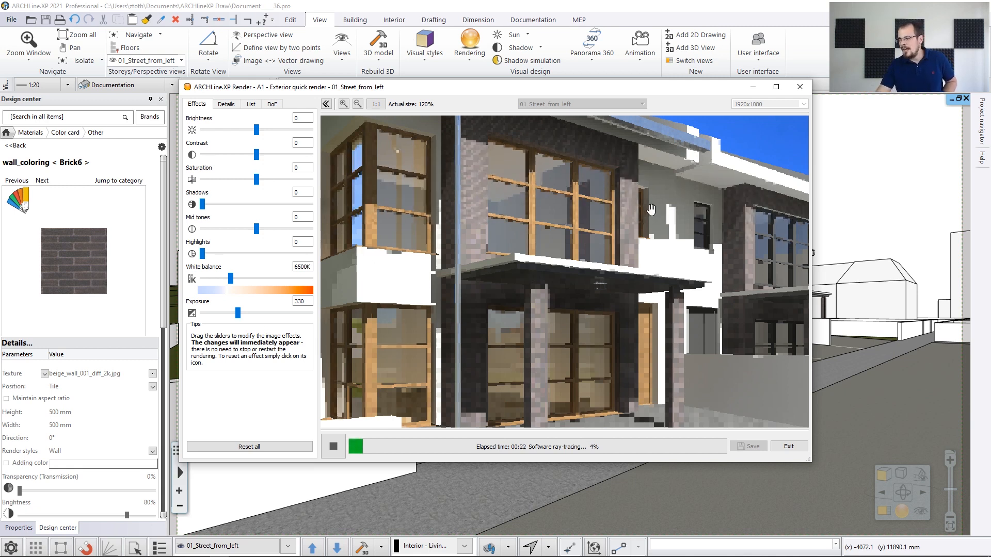
pyautogui.scroll(-2, 650, 207)
pyautogui.moveTo(653, 228); pyautogui.dragTo(632, 215)
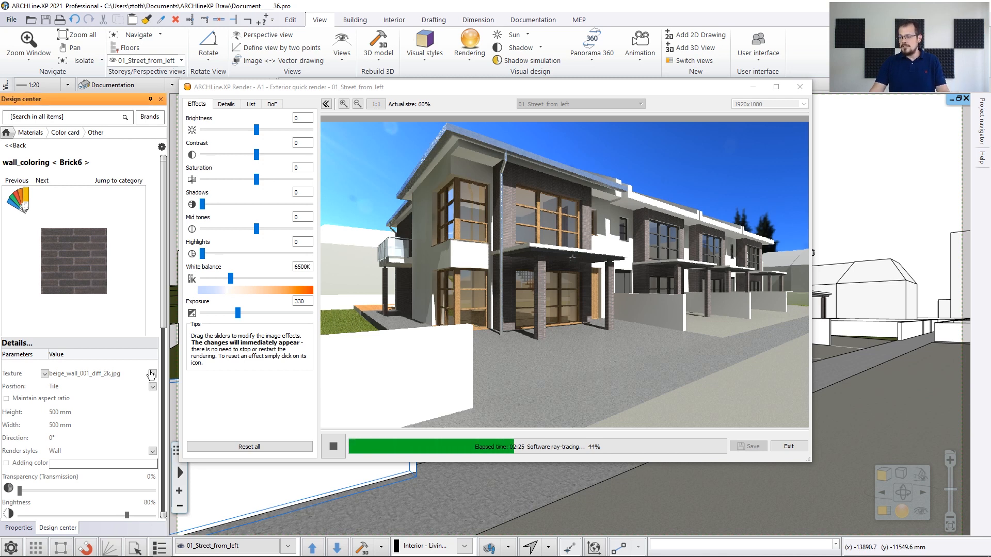
pyautogui.moveTo(513, 91); pyautogui.dragTo(508, 87)
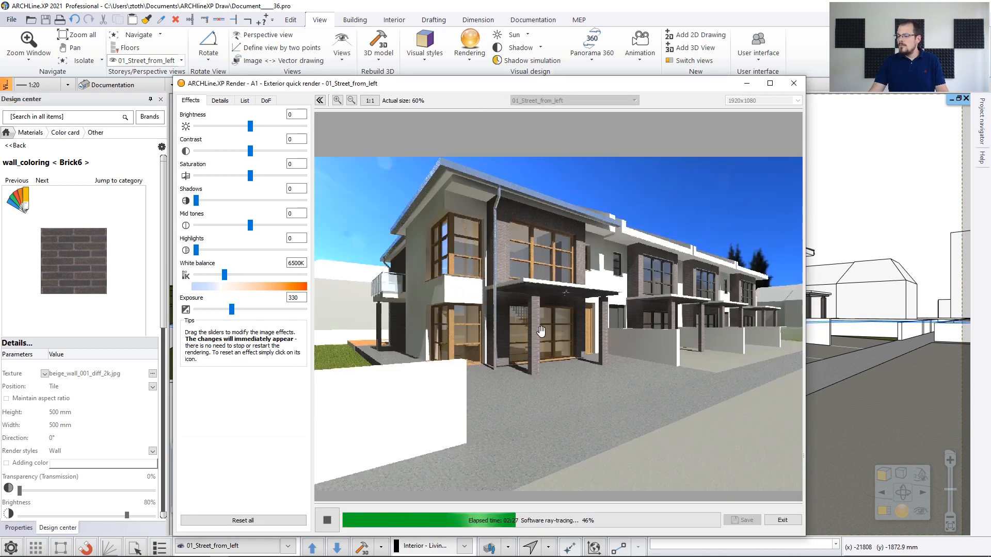
pyautogui.scroll(-2, 593, 345)
pyautogui.moveTo(593, 345); pyautogui.dragTo(571, 331)
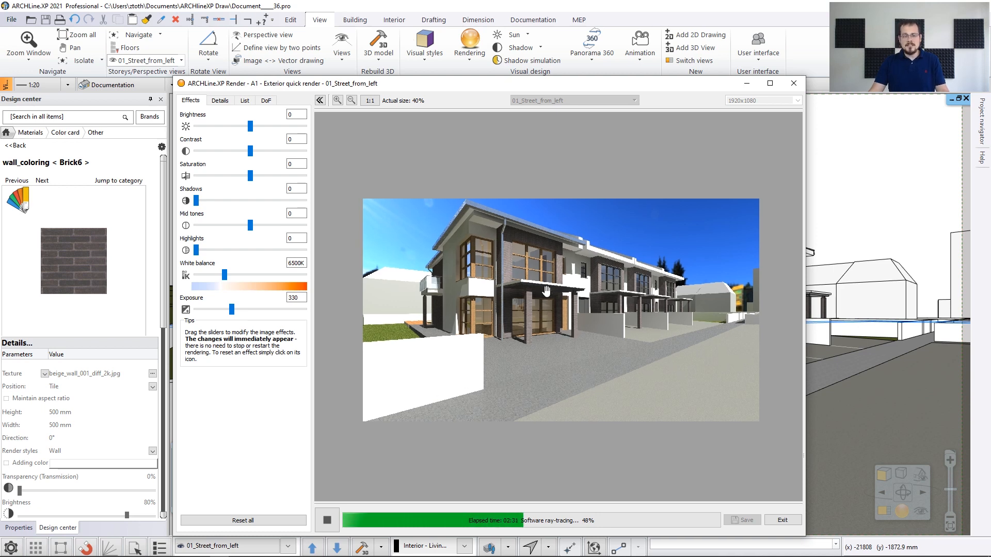
pyautogui.scroll(5, 534, 297)
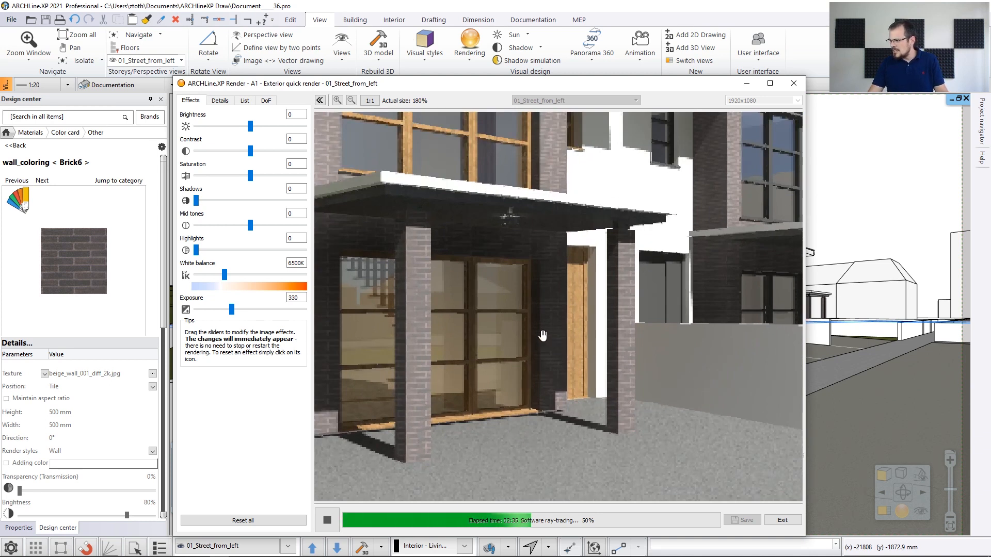
pyautogui.scroll(-2, 524, 322)
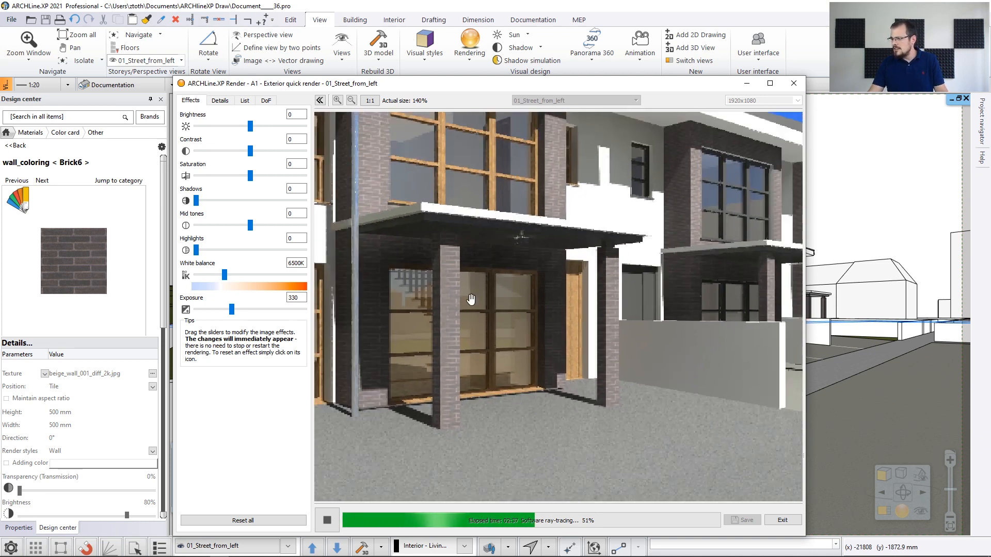
pyautogui.moveTo(418, 261); pyautogui.dragTo(470, 310)
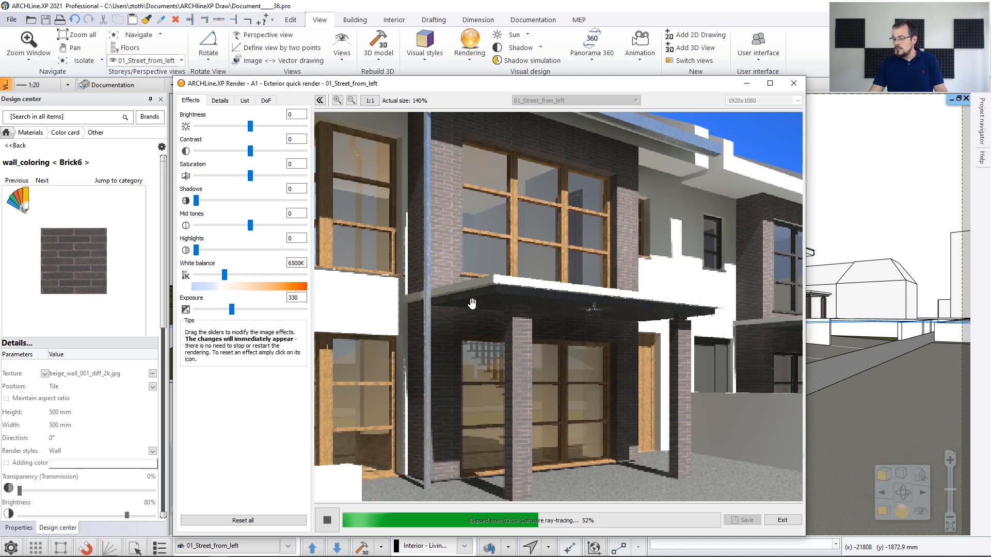
pyautogui.scroll(-5, 472, 303)
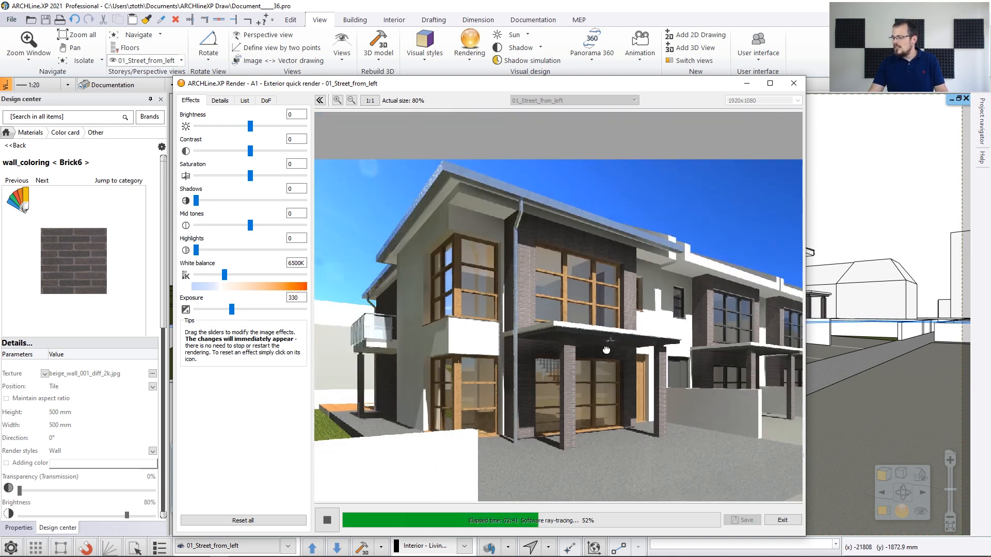
pyautogui.scroll(2, 568, 295)
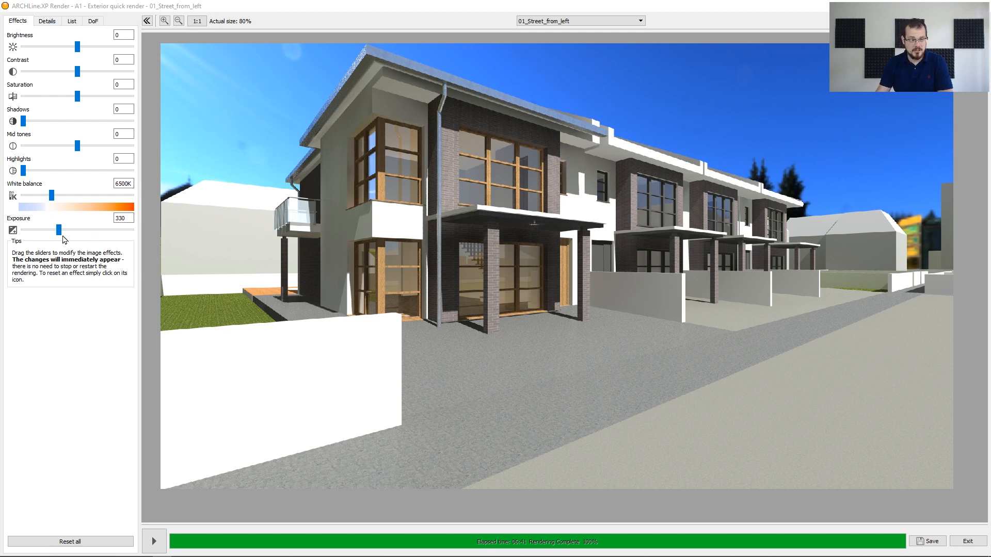
# Try a higher exposure of 498 on the finished rendering, then set the exposure to 321.
pyautogui.moveTo(57, 231); pyautogui.dragTo(76, 237)
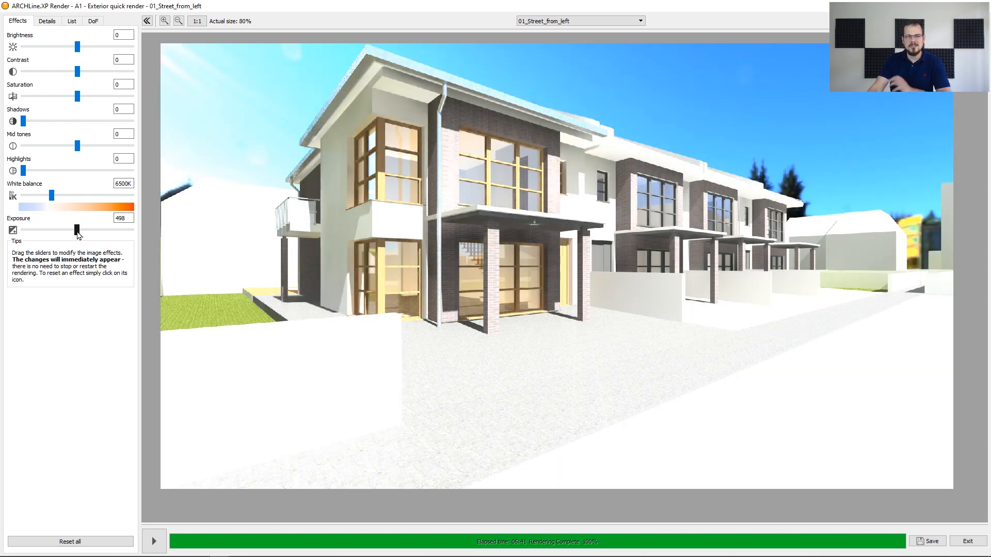
pyautogui.click(56, 232)
pyautogui.moveTo(56, 234); pyautogui.dragTo(58, 237)
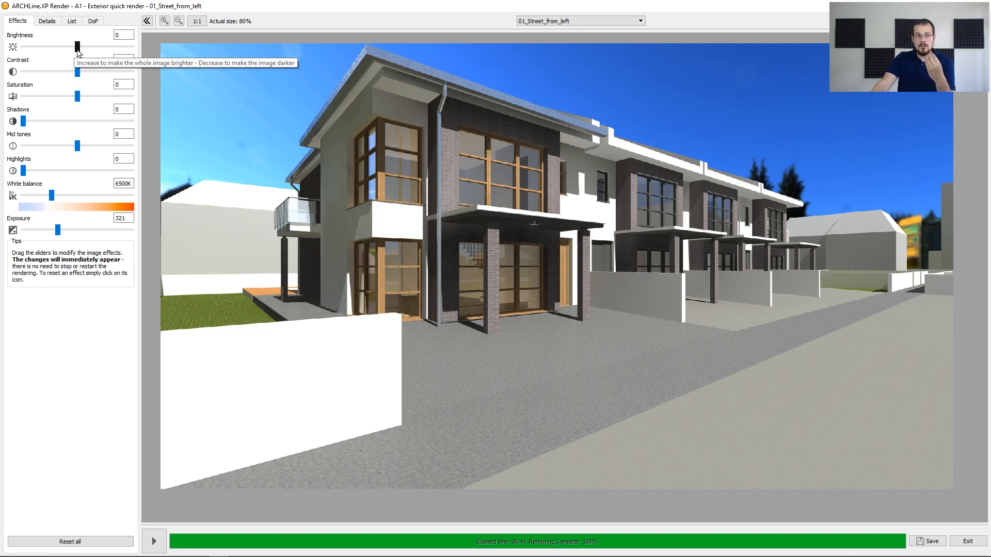
# Try several brightness levels on the rendered image and set the brightness to -16.
pyautogui.moveTo(78, 50); pyautogui.dragTo(88, 51)
pyautogui.click(54, 46)
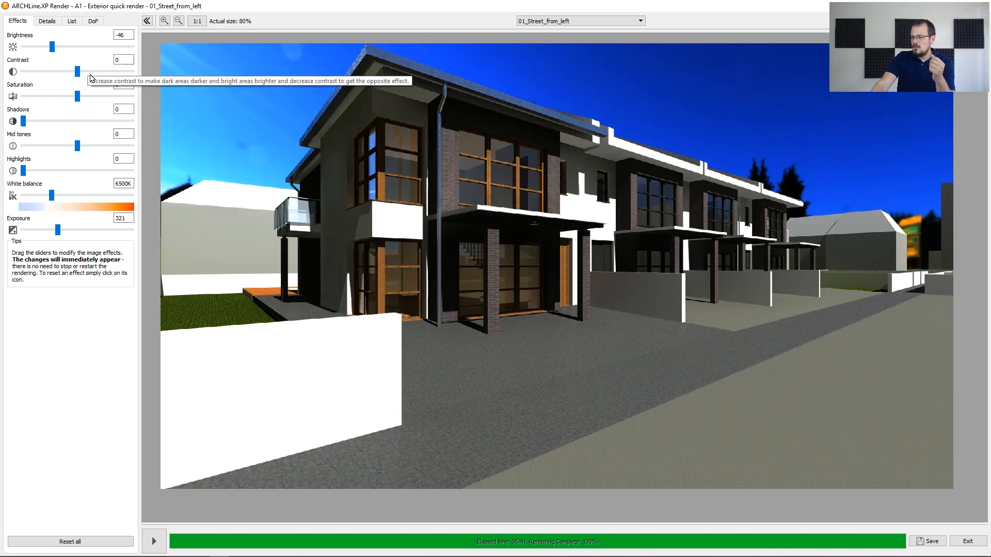
pyautogui.click(59, 47)
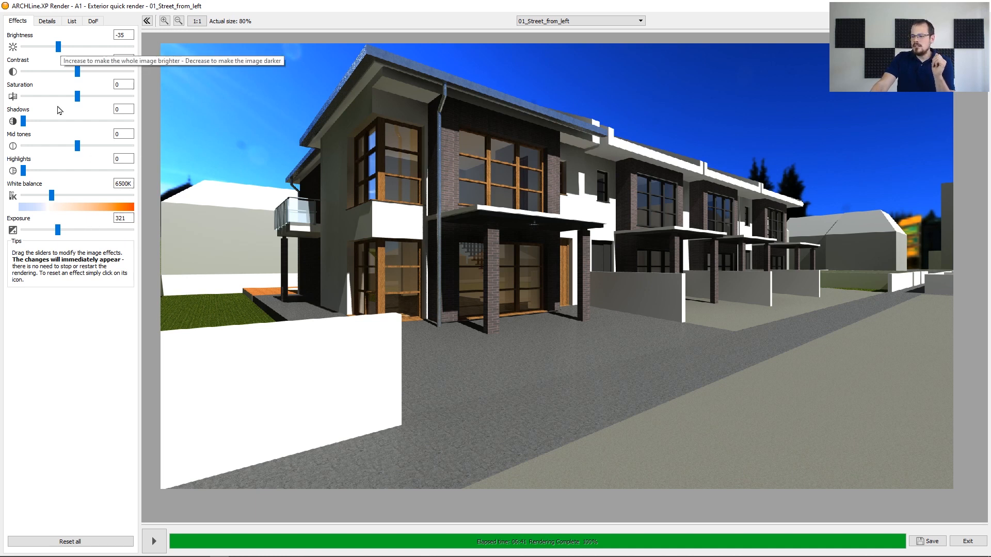
pyautogui.moveTo(61, 49); pyautogui.dragTo(64, 50)
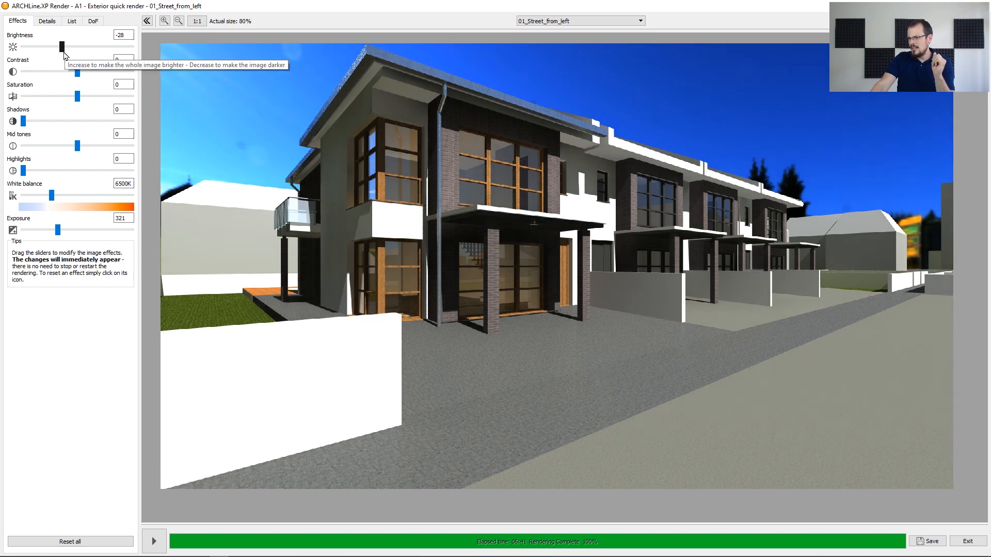
pyautogui.moveTo(64, 50); pyautogui.dragTo(67, 51)
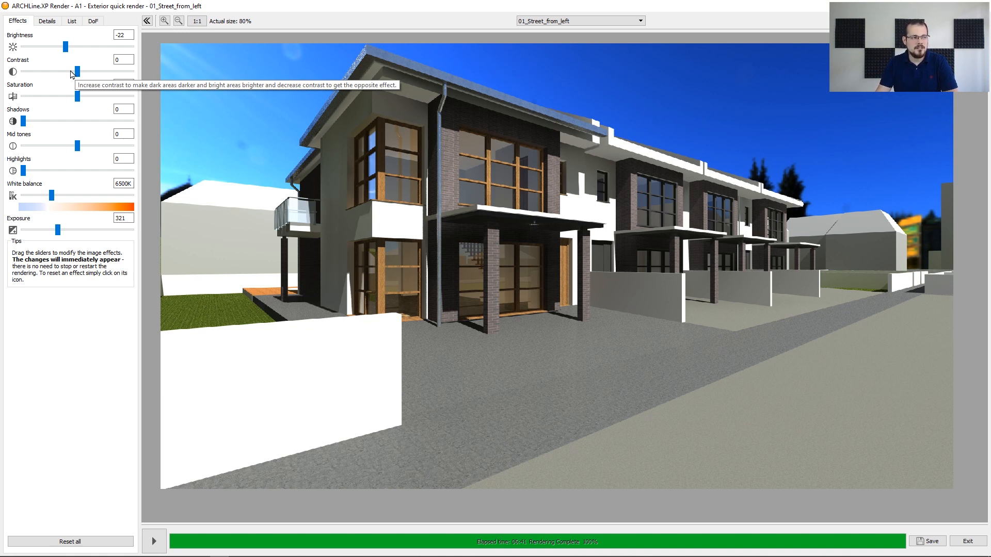
pyautogui.moveTo(66, 47); pyautogui.dragTo(70, 49)
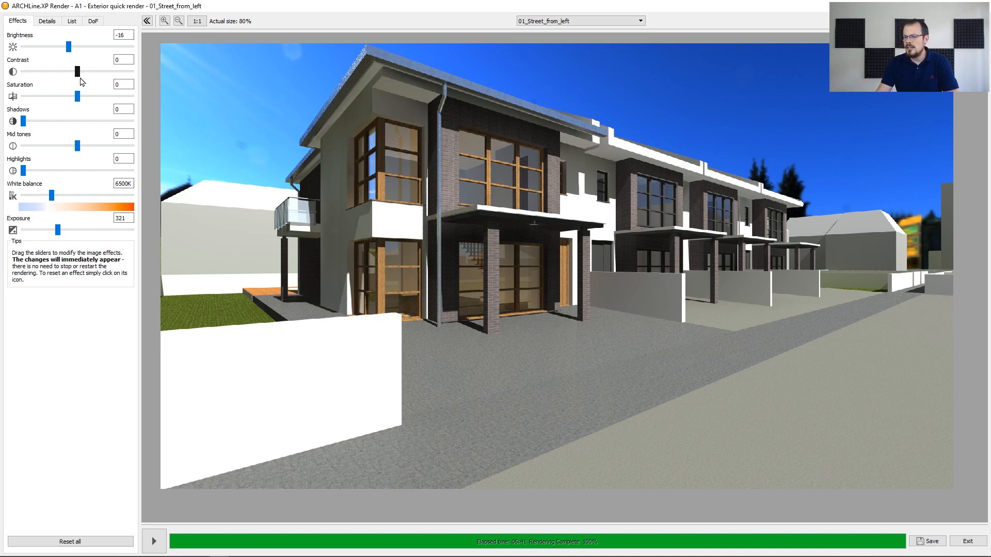
# Try contrast at 28 and saturation at -100 and 100 on the rendered image, resetting each effect.
pyautogui.moveTo(77, 78)
pyautogui.mouseDown()
pyautogui.moveTo(60, 79)
pyautogui.moveTo(92, 77)
pyautogui.mouseUp()
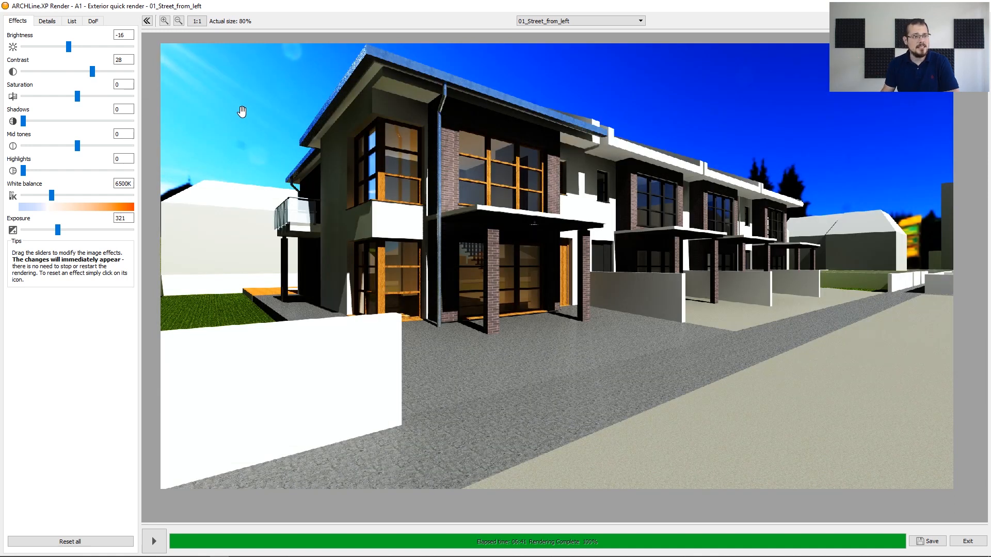
pyautogui.click(12, 72)
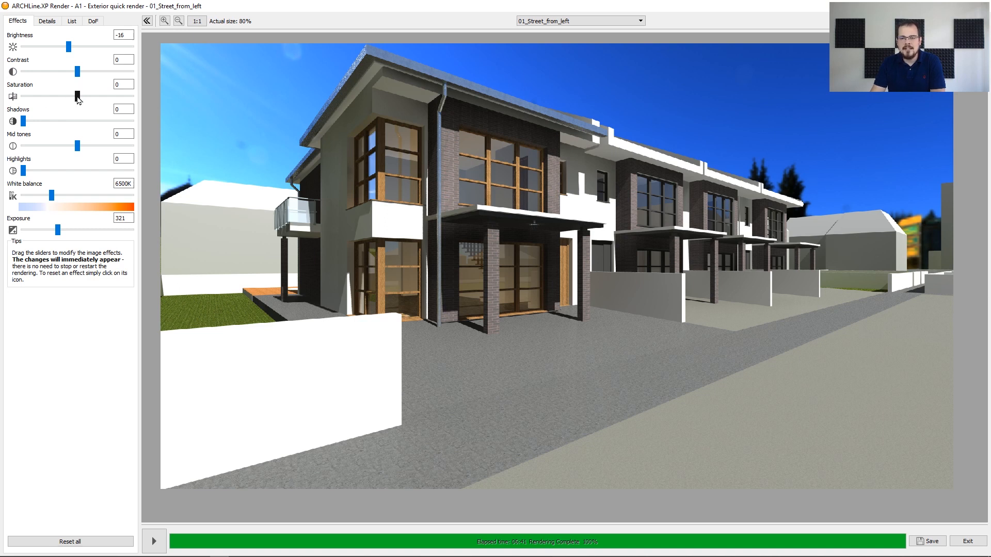
pyautogui.moveTo(77, 97); pyautogui.dragTo(24, 106)
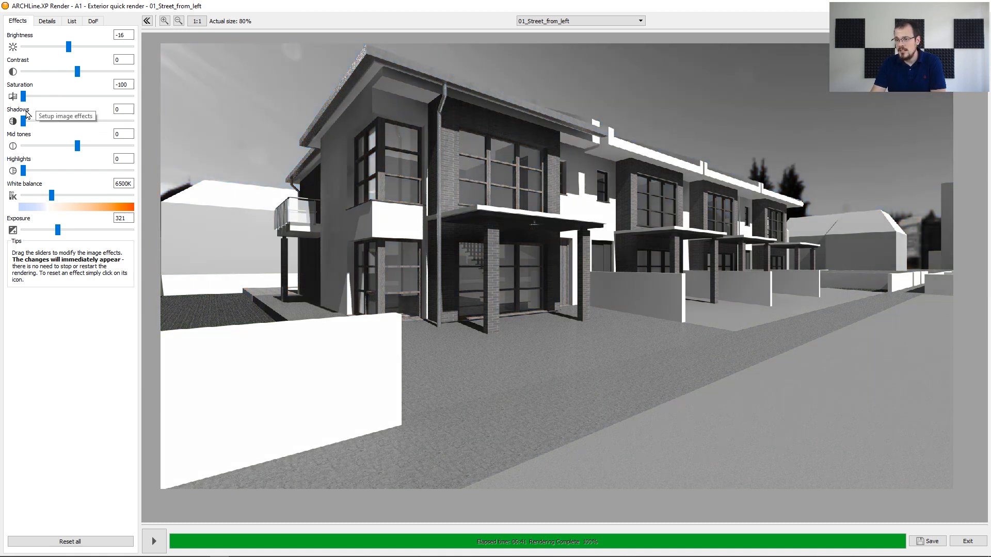
pyautogui.moveTo(23, 98); pyautogui.dragTo(132, 96)
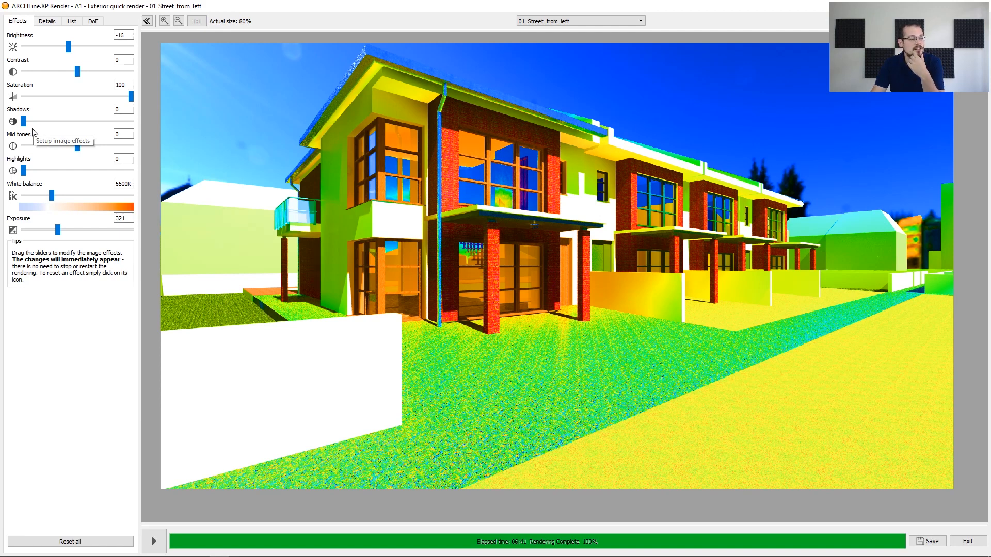
pyautogui.click(13, 96)
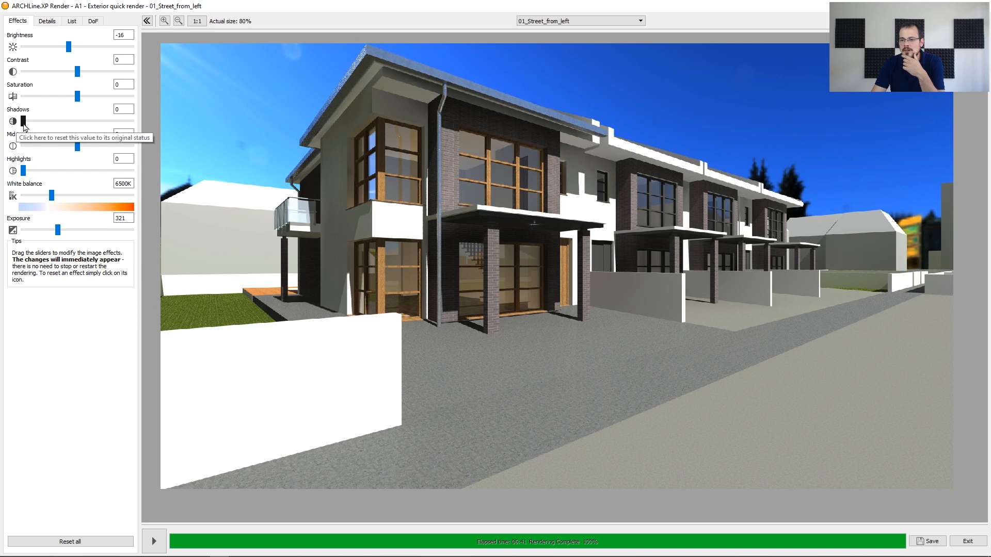
# Try the shadows effect at 16 on the rendered image and reset it.
pyautogui.moveTo(23, 120); pyautogui.dragTo(43, 122)
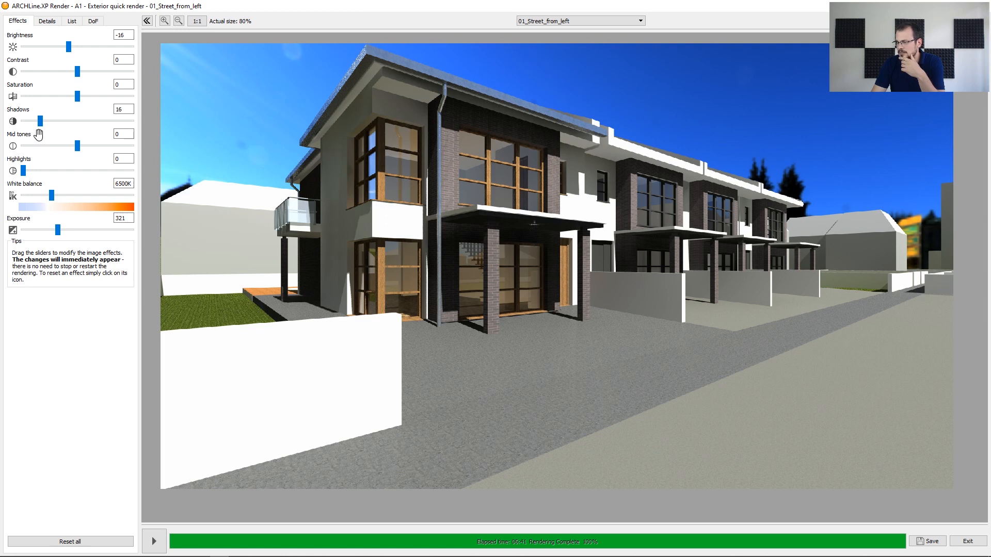
pyautogui.click(12, 122)
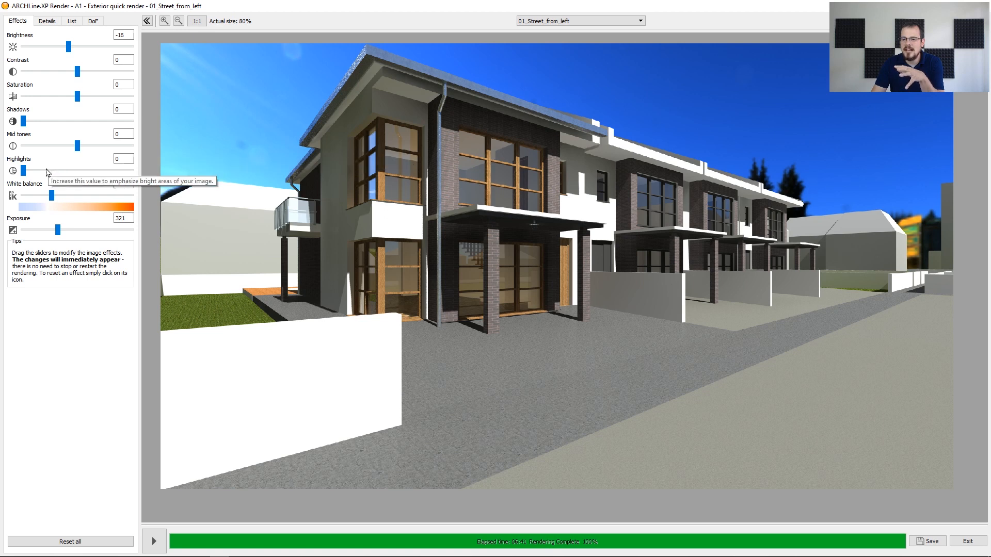
# Try mid tones at -38 and white balance at 7242 on the rendered image, resetting each effect.
pyautogui.moveTo(76, 150); pyautogui.dragTo(54, 151)
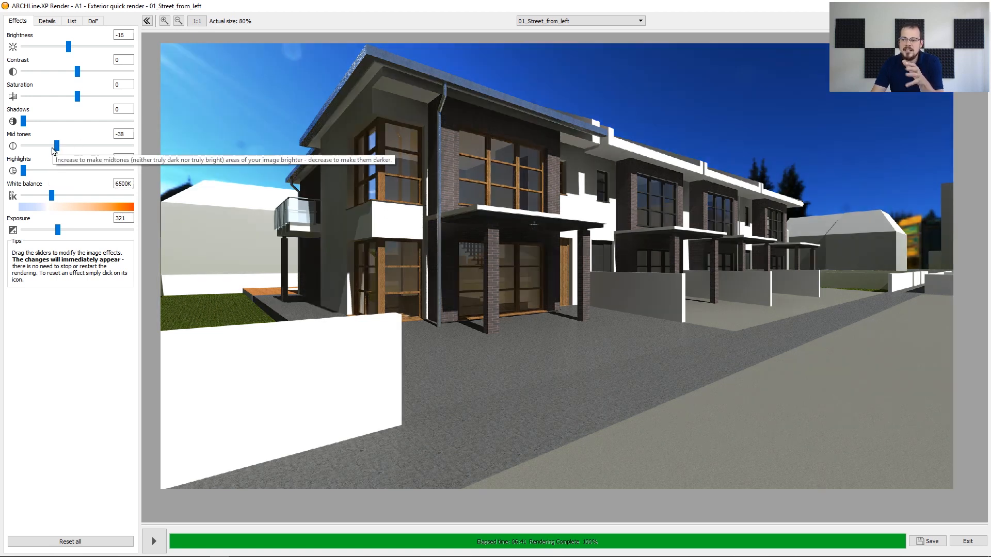
pyautogui.click(14, 149)
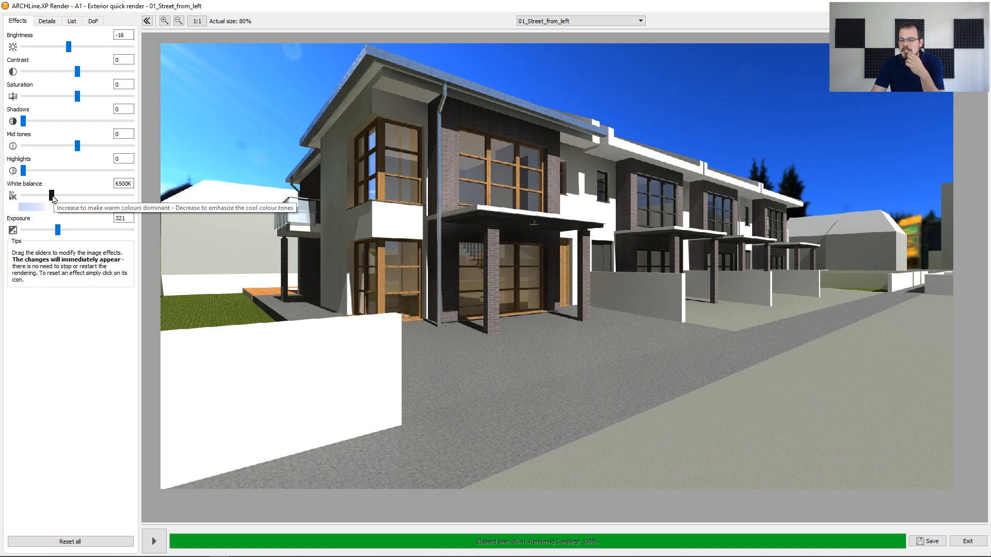
pyautogui.moveTo(52, 198)
pyautogui.mouseDown()
pyautogui.moveTo(33, 199)
pyautogui.moveTo(59, 199)
pyautogui.mouseUp()
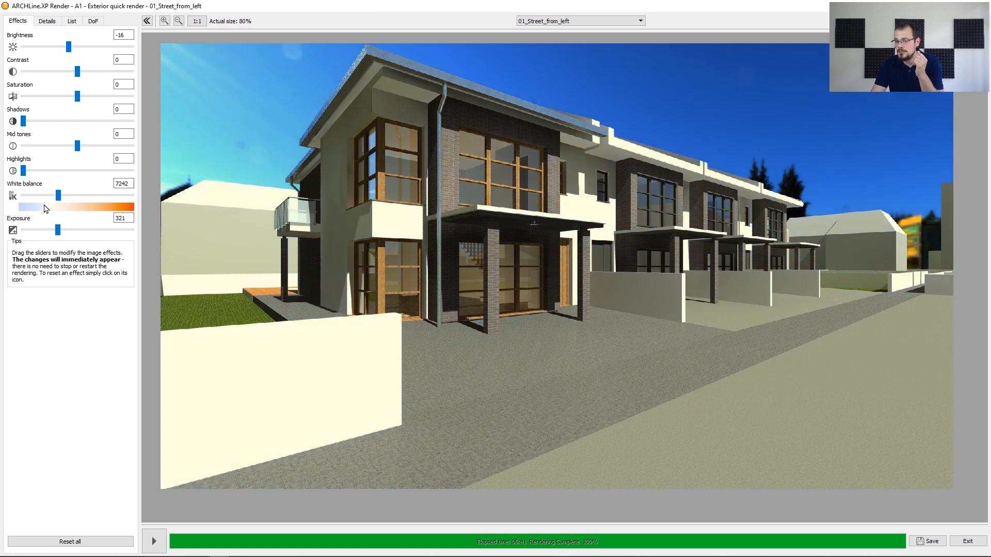
pyautogui.click(13, 197)
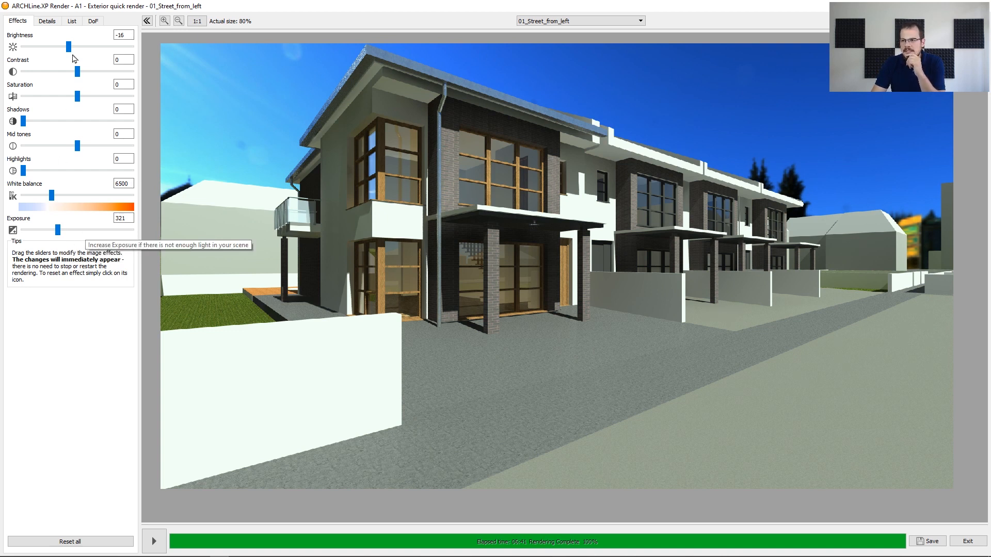
# Set the brightness to -13 and save the rendered image as Street_from_left_try1.png.
pyautogui.moveTo(70, 49); pyautogui.dragTo(73, 54)
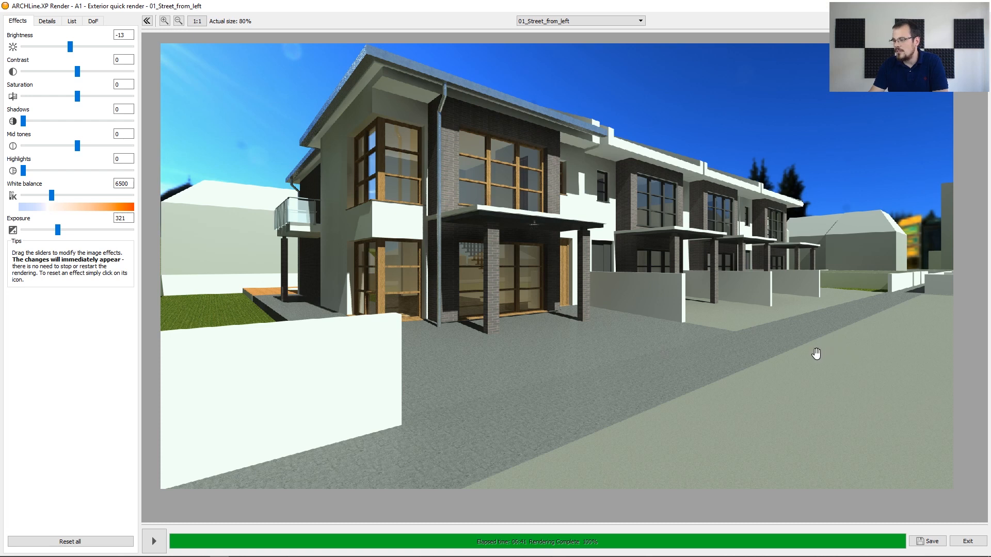
pyautogui.click(927, 541)
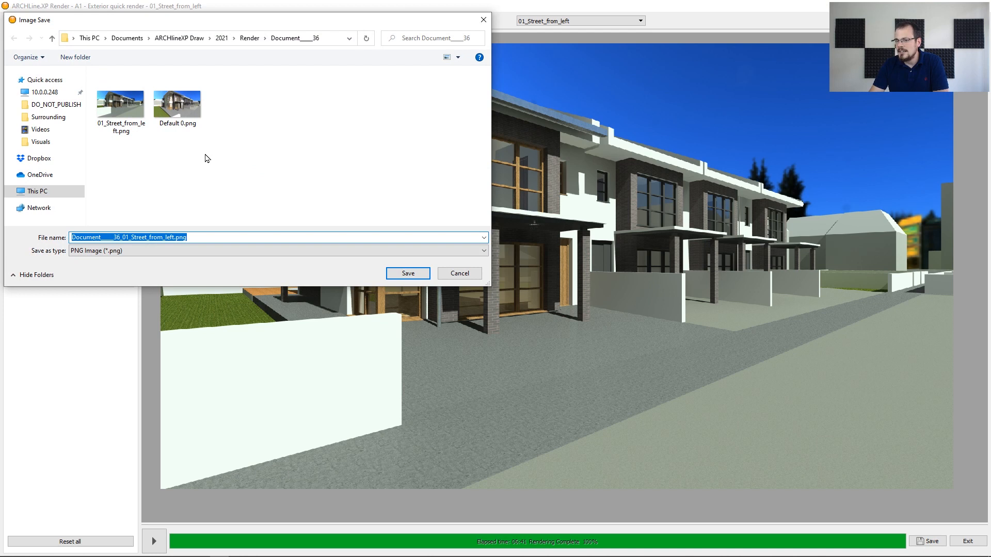
pyautogui.click(140, 237)
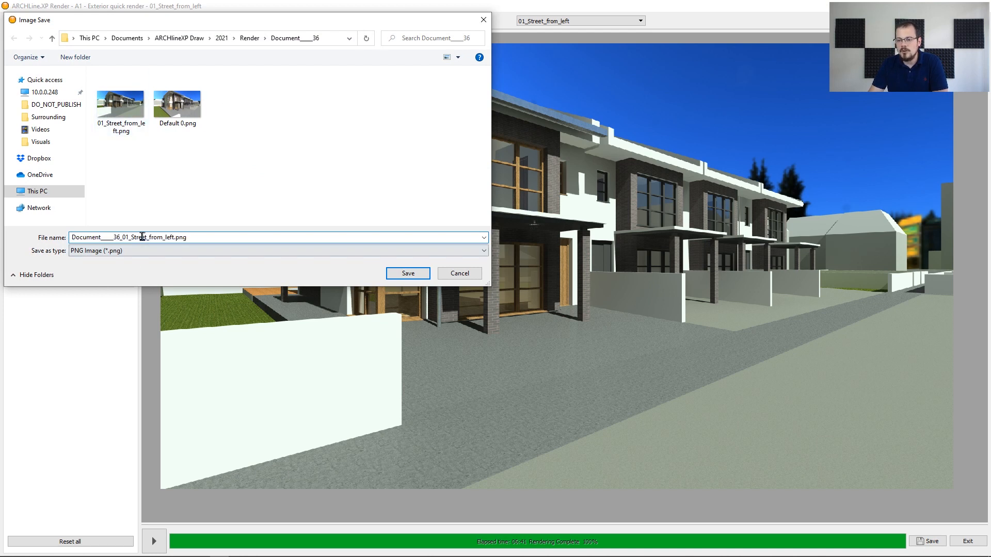
pyautogui.hotkey('shift', 'Home')
pyautogui.press('BackSpace')
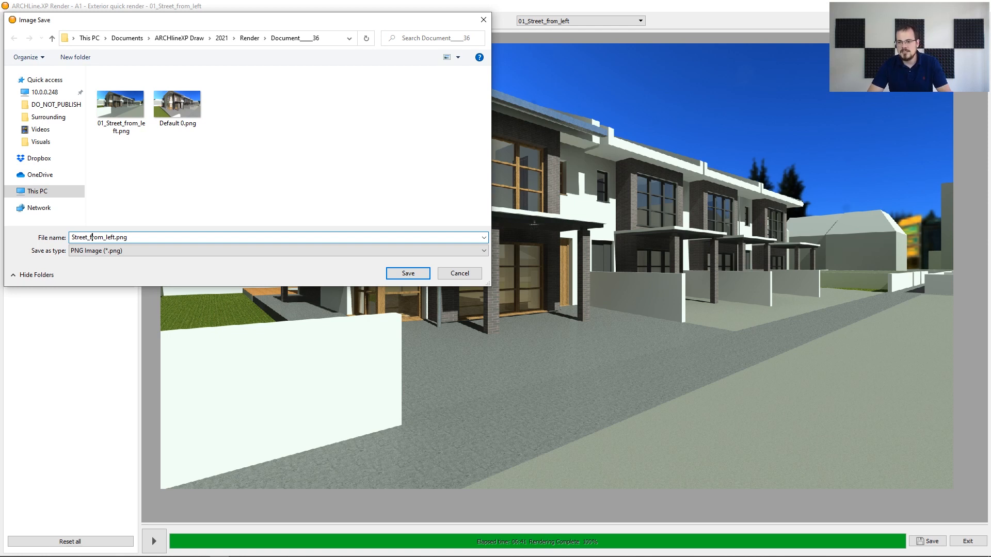
pyautogui.click(115, 238)
pyautogui.write('_try1')
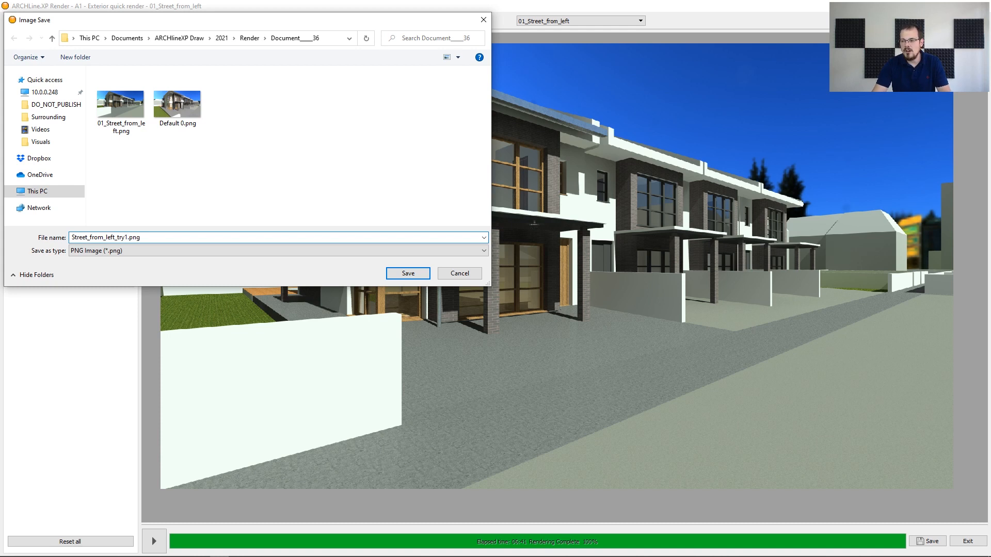
pyautogui.click(415, 272)
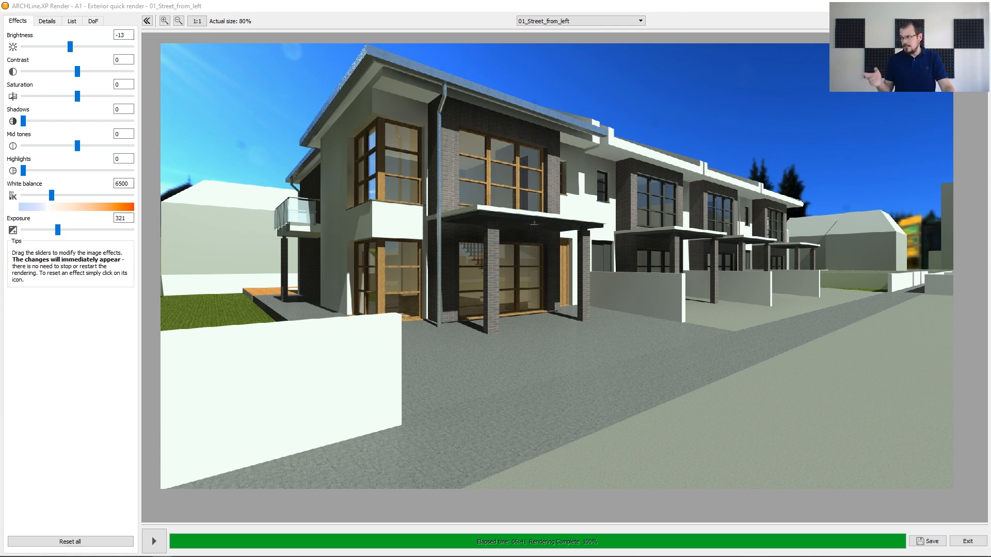
# Shrink the render window to reveal the saved image behind it, review the available render quality presets, and maximize the window again.
pyautogui.click(807, 11)
pyautogui.moveTo(807, 12); pyautogui.dragTo(635, 104)
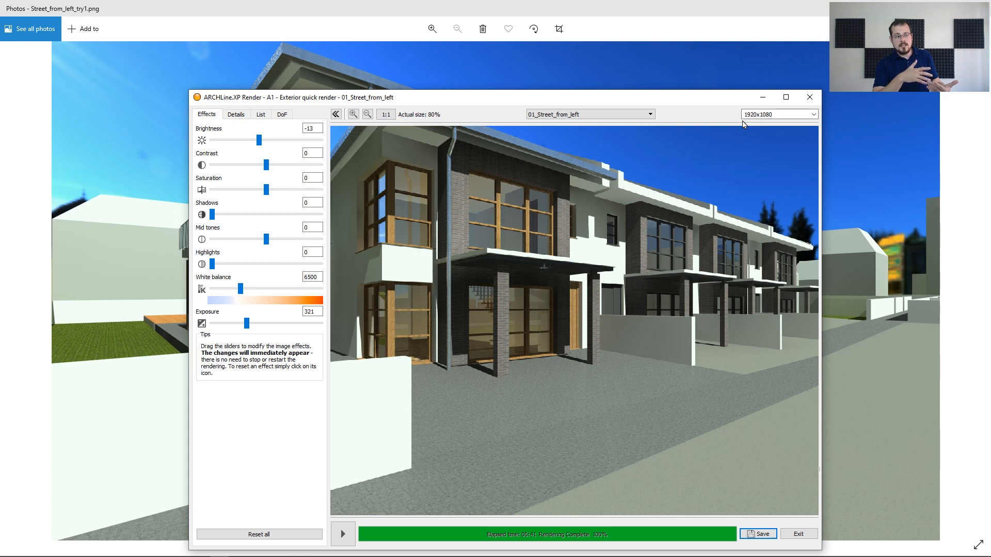
pyautogui.click(238, 111)
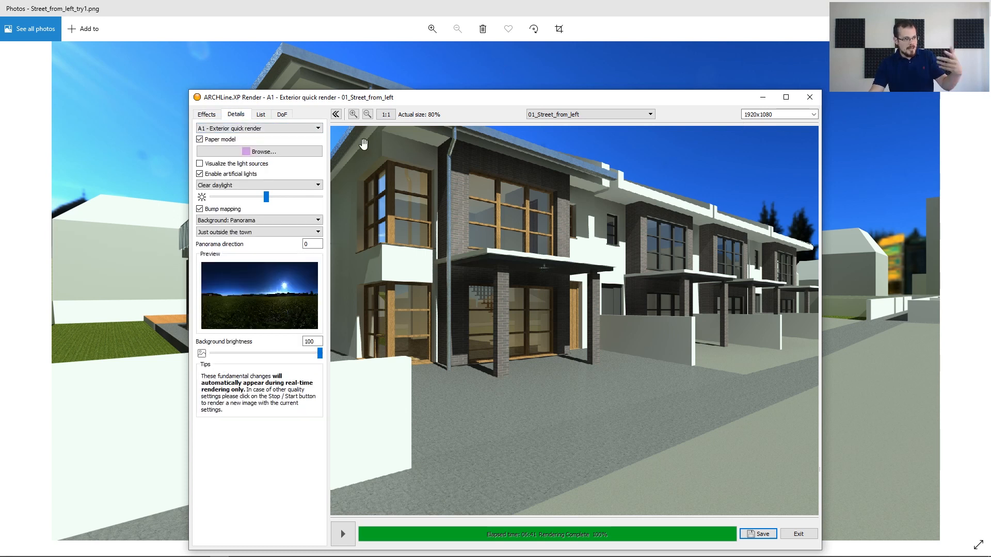
pyautogui.click(299, 128)
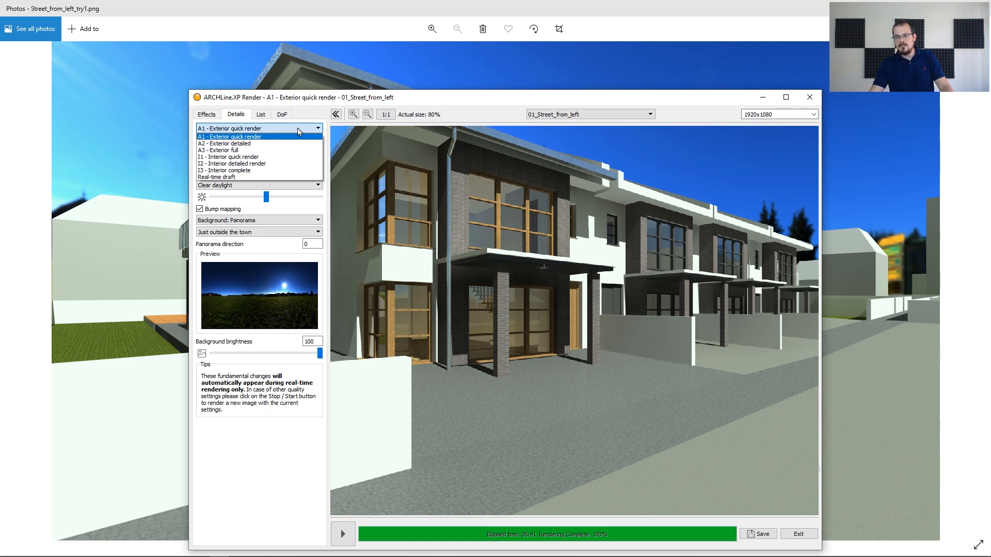
pyautogui.click(308, 100)
pyautogui.click(786, 97)
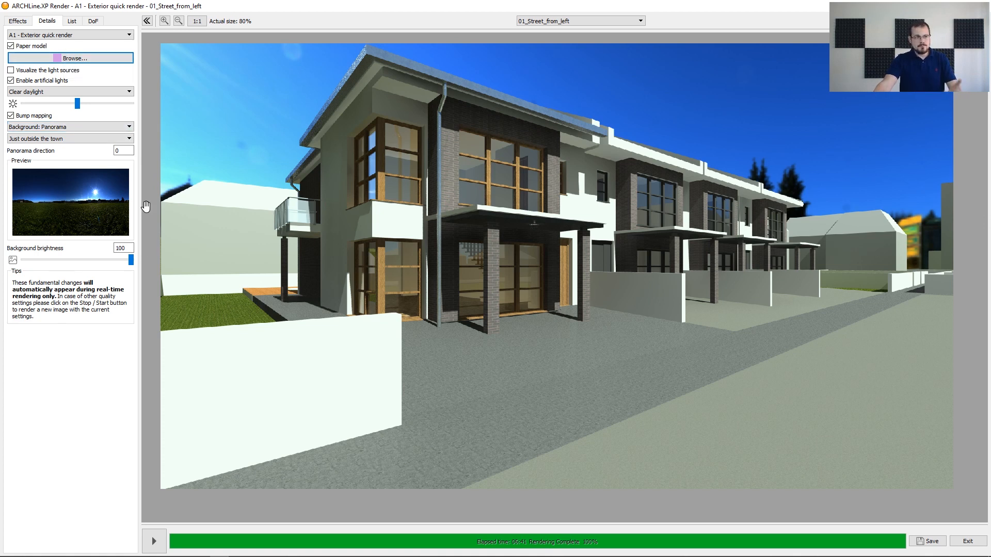
# Examine the selectable views, the depth of field settings and the batch render list.
pyautogui.click(582, 23)
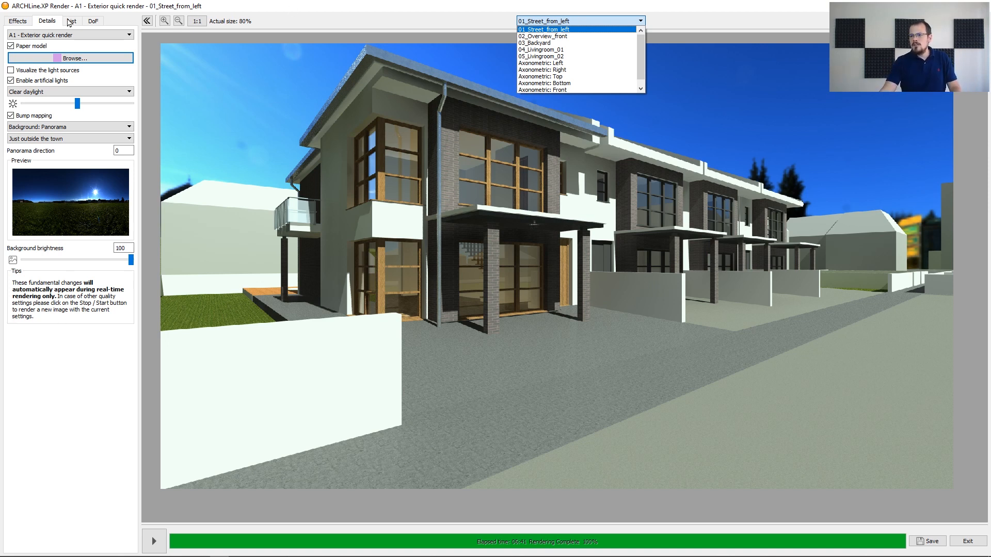
pyautogui.click(93, 23)
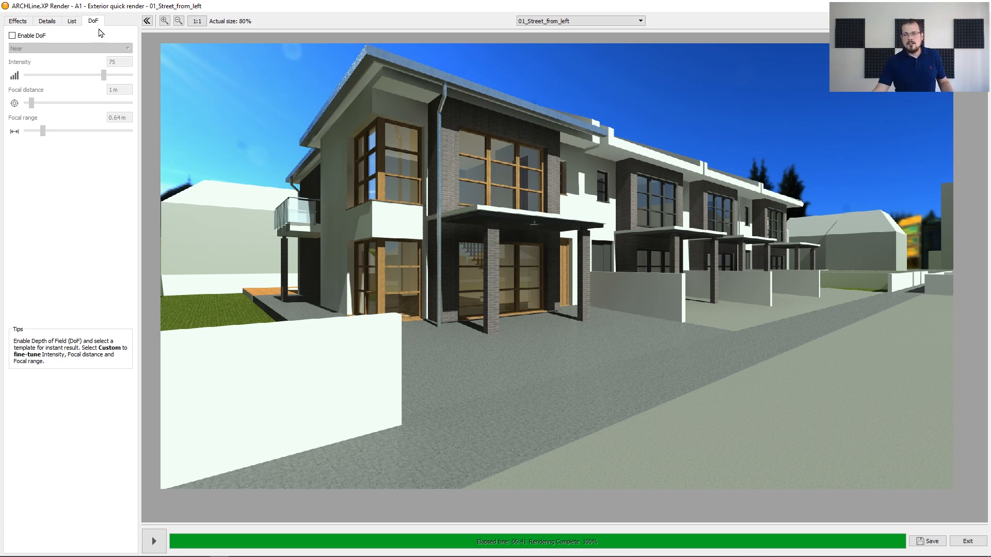
pyautogui.click(73, 22)
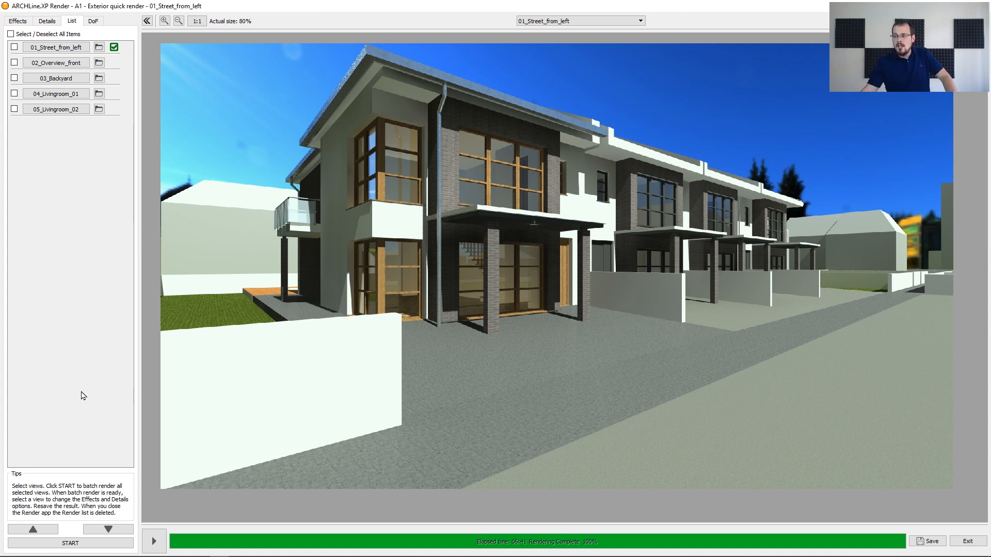
pyautogui.scroll(-2, 517, 209)
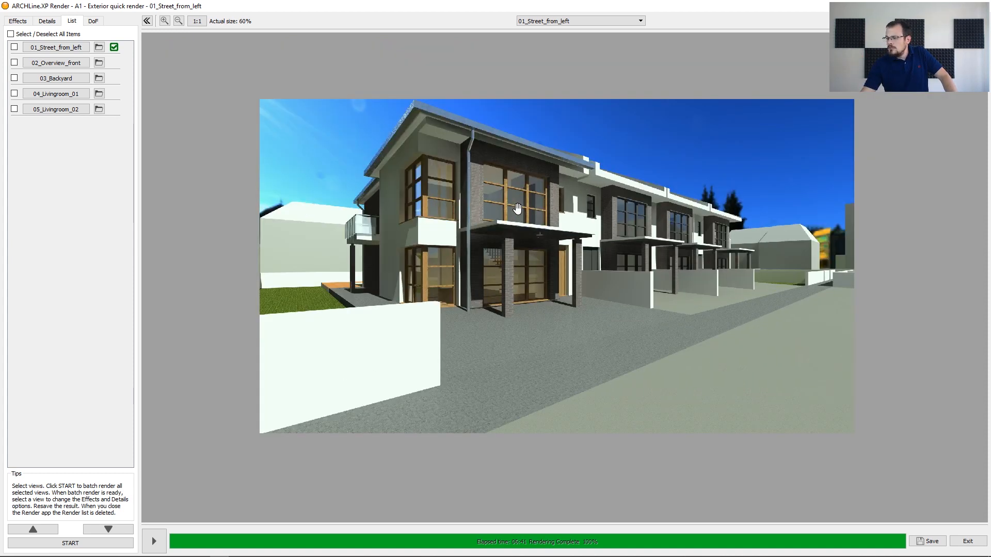